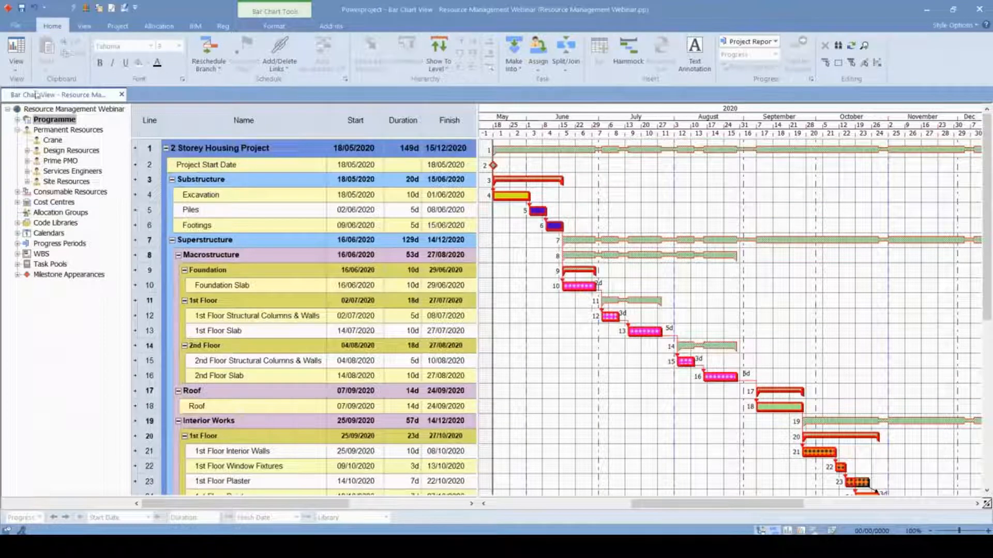
- Expand the Programme branch down to Superstructure in the project tree and display only the Superstructure tasks in the bar chart
{"action": "left_click_drag", "start_coordinate": [130, 246], "coordinate": [132, 246]}
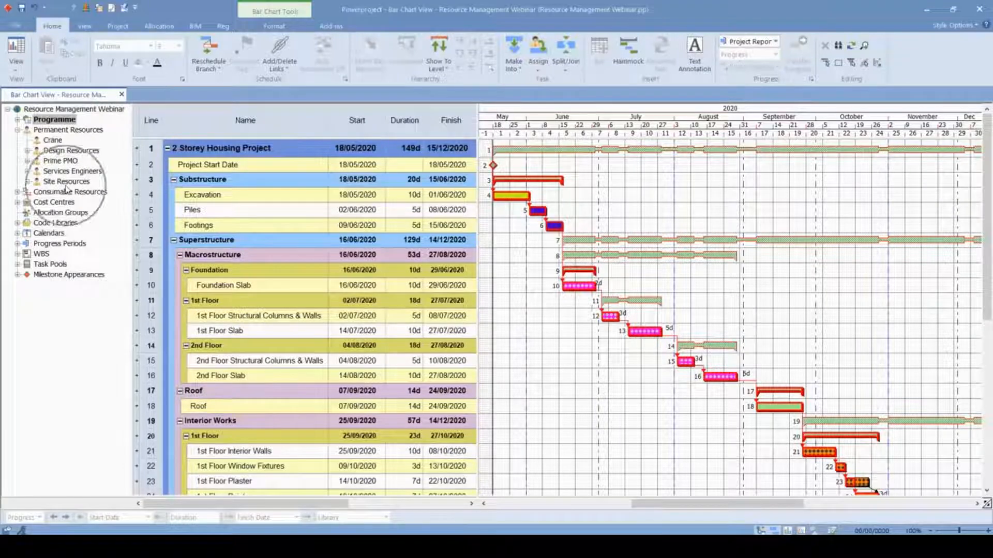
{"action": "double_click", "coordinate": [26, 120]}
{"action": "left_click", "coordinate": [27, 130]}
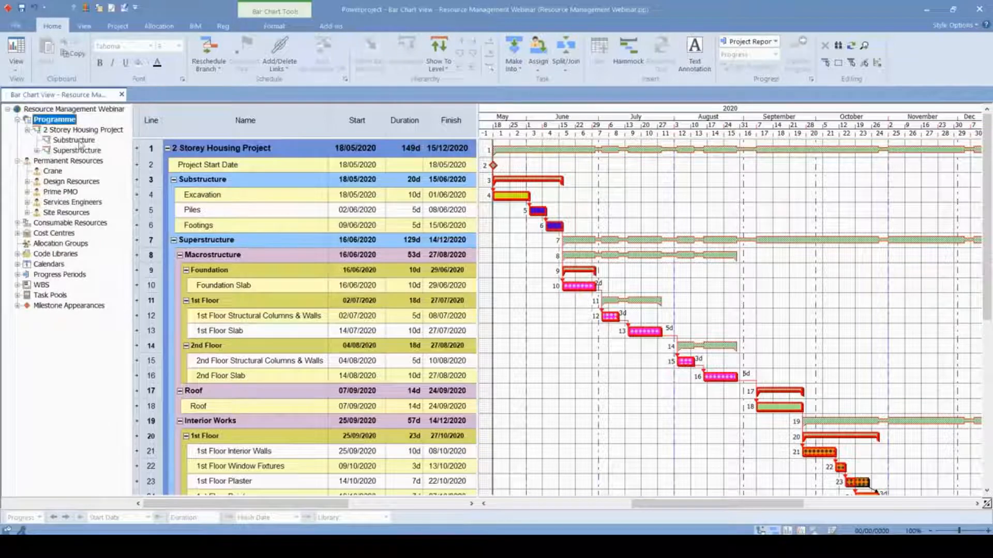
{"action": "left_click", "coordinate": [36, 151]}
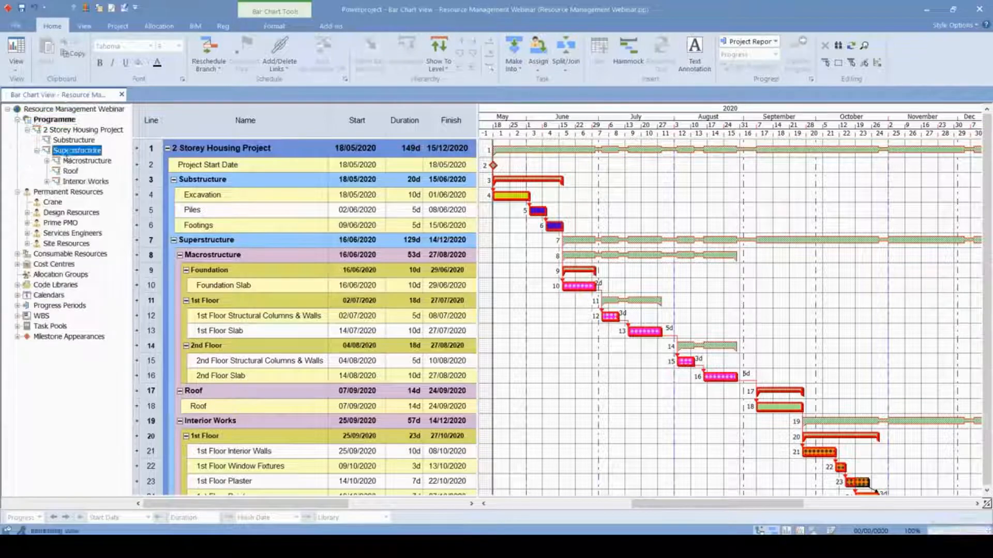
{"action": "left_click", "coordinate": [68, 151]}
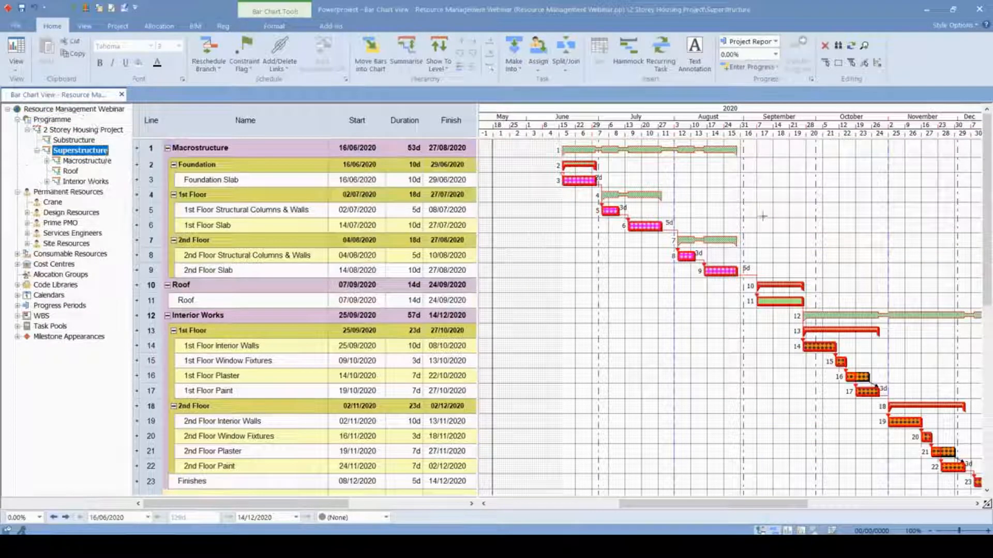
{"action": "scroll", "coordinate": [763, 494], "scroll_direction": "down", "scroll_amount": 1}
{"action": "mouse_move", "coordinate": [767, 505]}
{"action": "left_mouse_down"}
{"action": "mouse_move", "coordinate": [785, 503]}
{"action": "mouse_move", "coordinate": [769, 502]}
{"action": "left_mouse_up"}
{"action": "scroll", "coordinate": [662, 268], "scroll_direction": "up", "scroll_amount": 1}
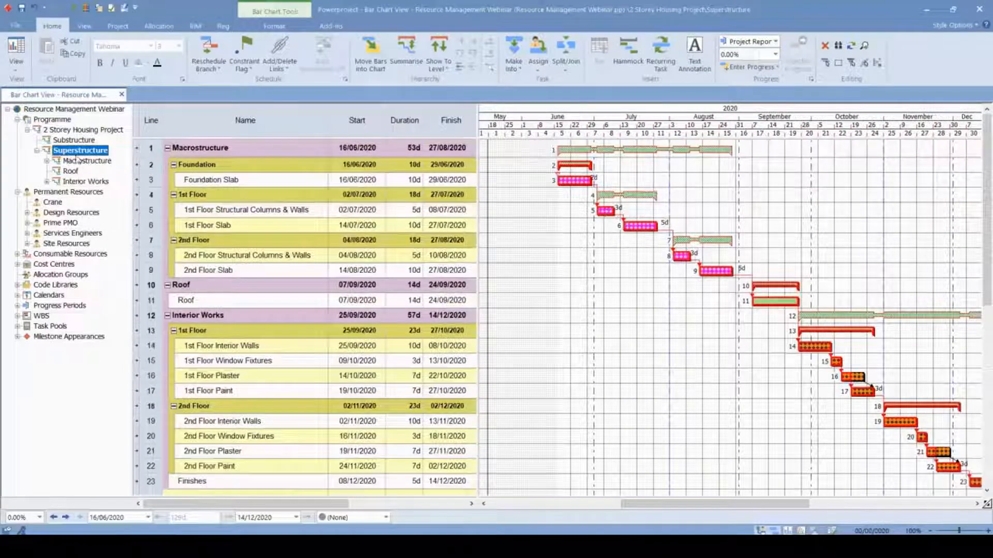
- Display the tasks of the whole 2 Storey Housing Project chart and look through them
{"action": "left_click", "coordinate": [85, 130]}
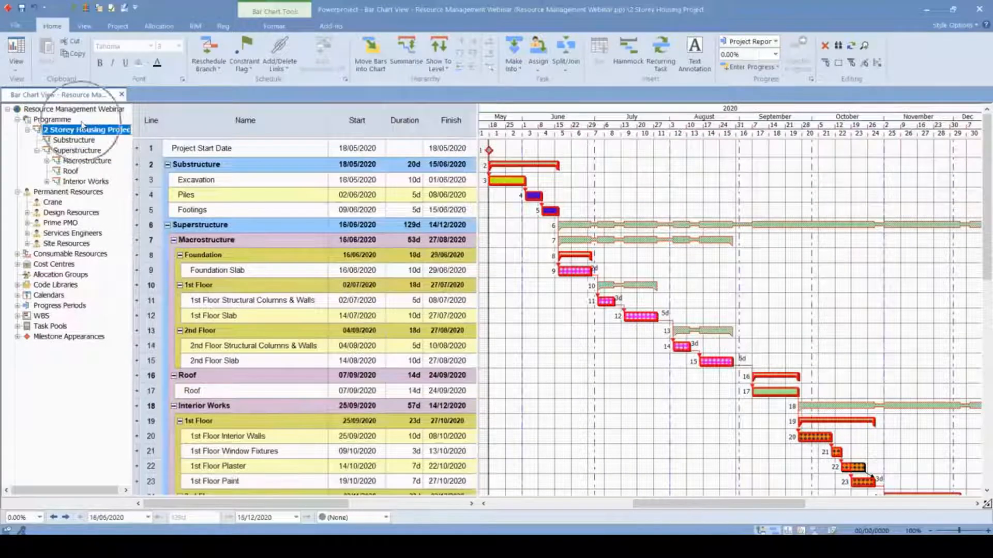
{"action": "scroll", "coordinate": [136, 124], "scroll_direction": "down", "scroll_amount": 1}
{"action": "scroll", "coordinate": [137, 120], "scroll_direction": "up", "scroll_amount": 1}
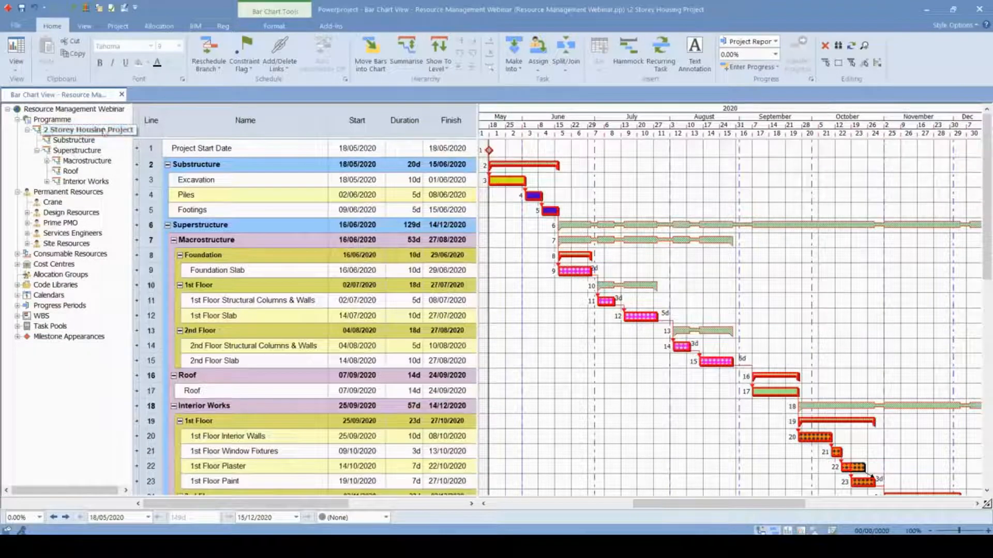
- Expand the Consumable Resources, Cost Centres and Code Libraries branches in the project tree to view their contents
{"action": "left_click", "coordinate": [62, 192]}
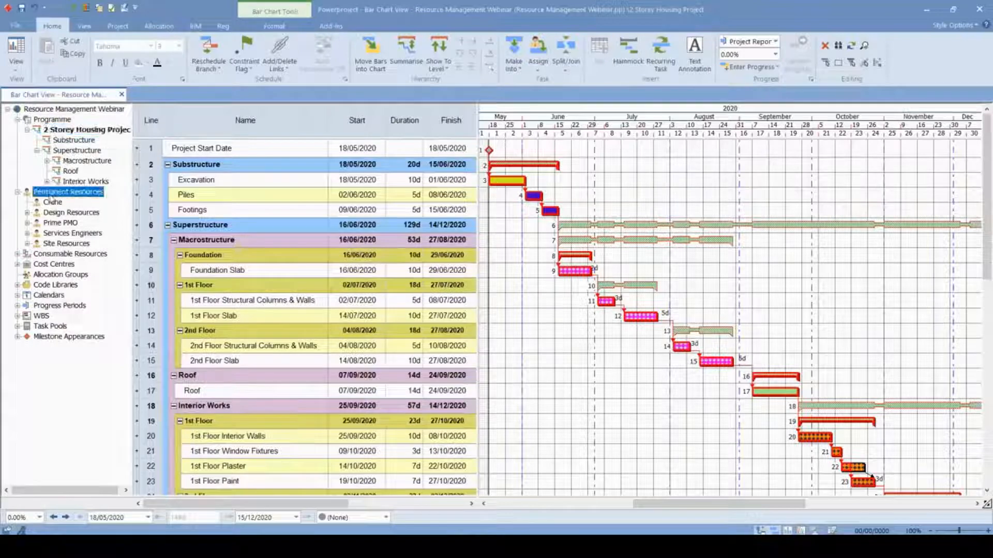
{"action": "left_click", "coordinate": [18, 255]}
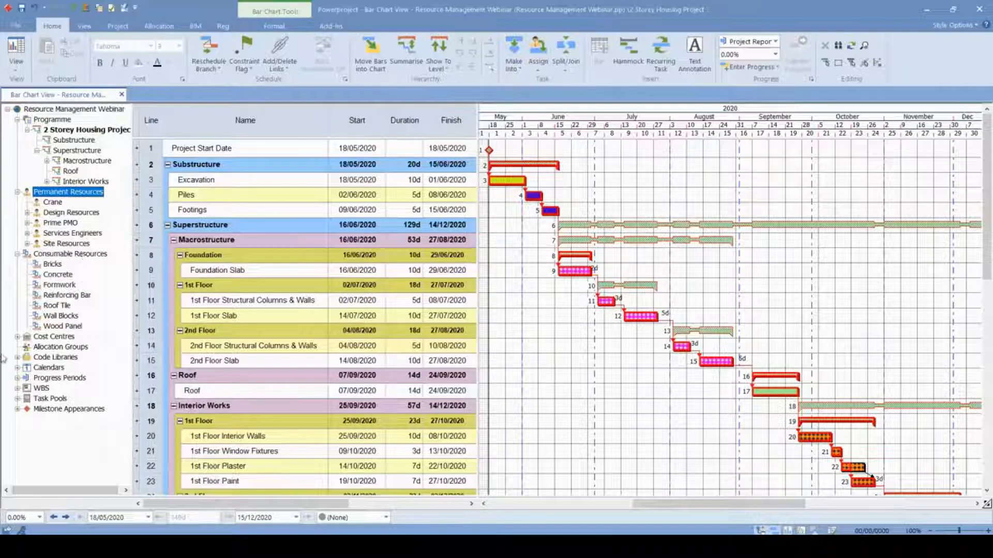
{"action": "left_click", "coordinate": [17, 336]}
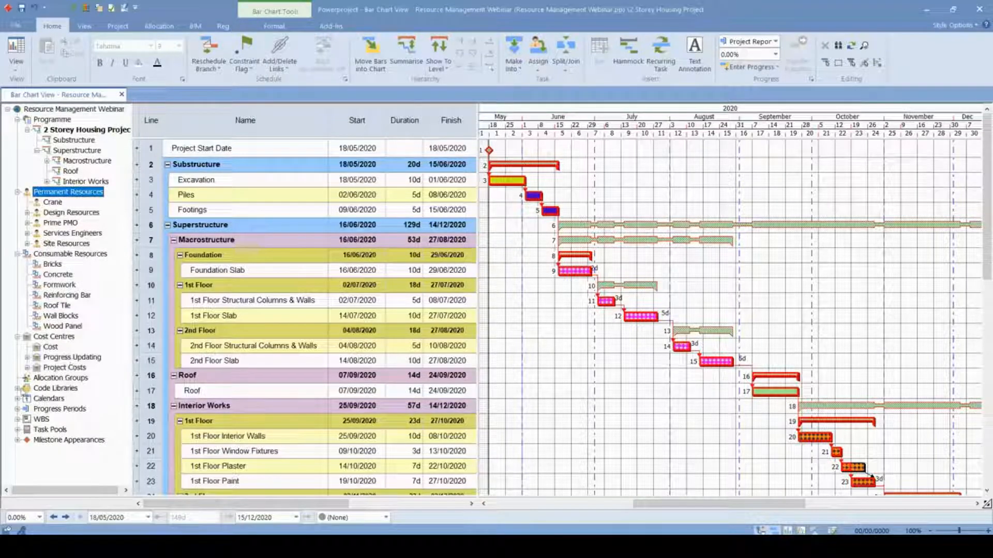
{"action": "left_click", "coordinate": [18, 388]}
{"action": "scroll", "coordinate": [71, 398], "scroll_direction": "down", "scroll_amount": 2}
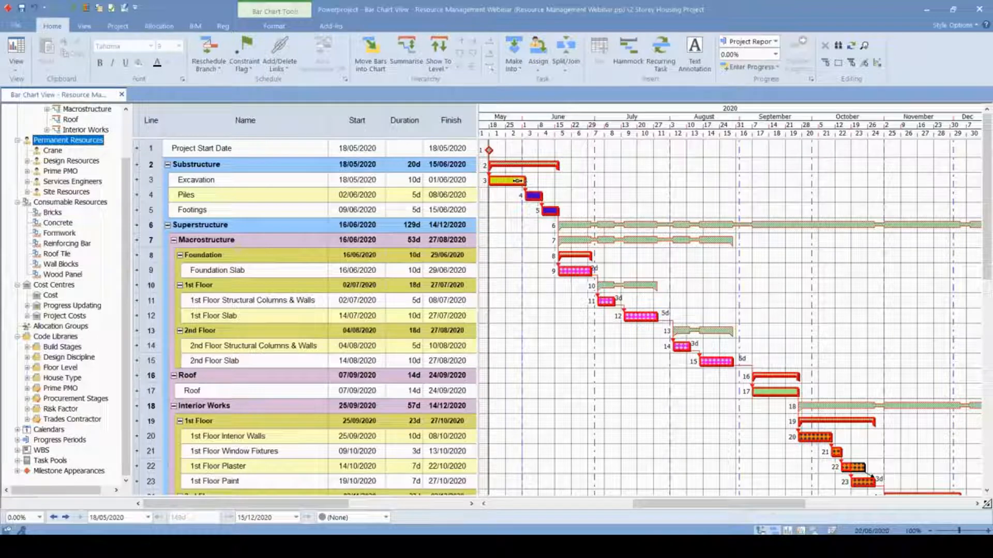
- Expand the Prime PMO code library and display the tasks coded to the Substructure and Macrostructure Works crews
{"action": "left_click", "coordinate": [533, 196]}
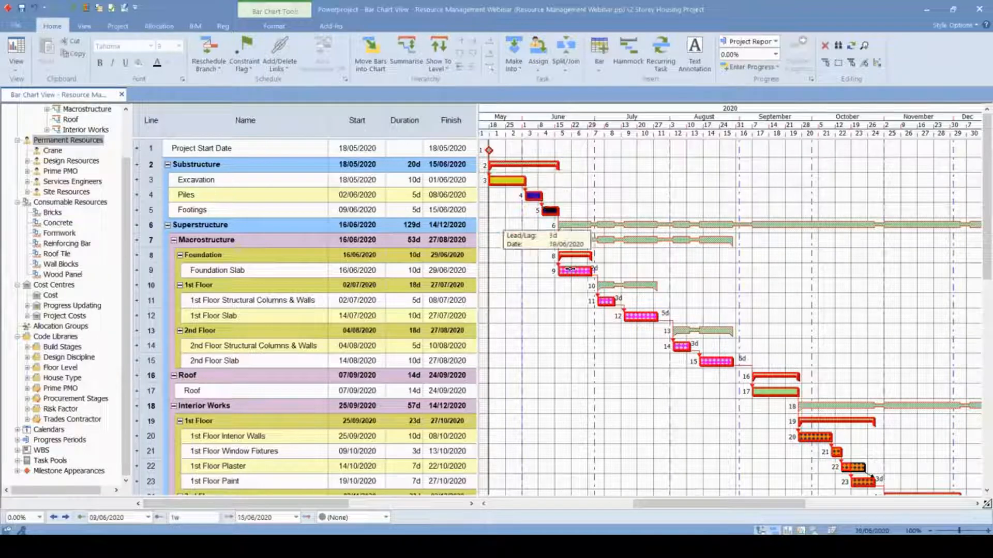
{"action": "left_click", "coordinate": [650, 299]}
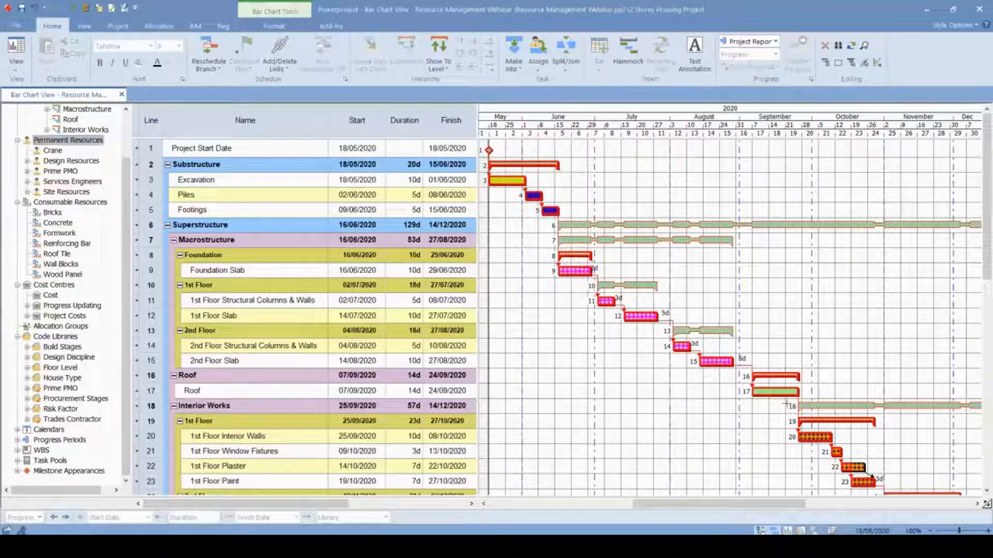
{"action": "left_click", "coordinate": [28, 388]}
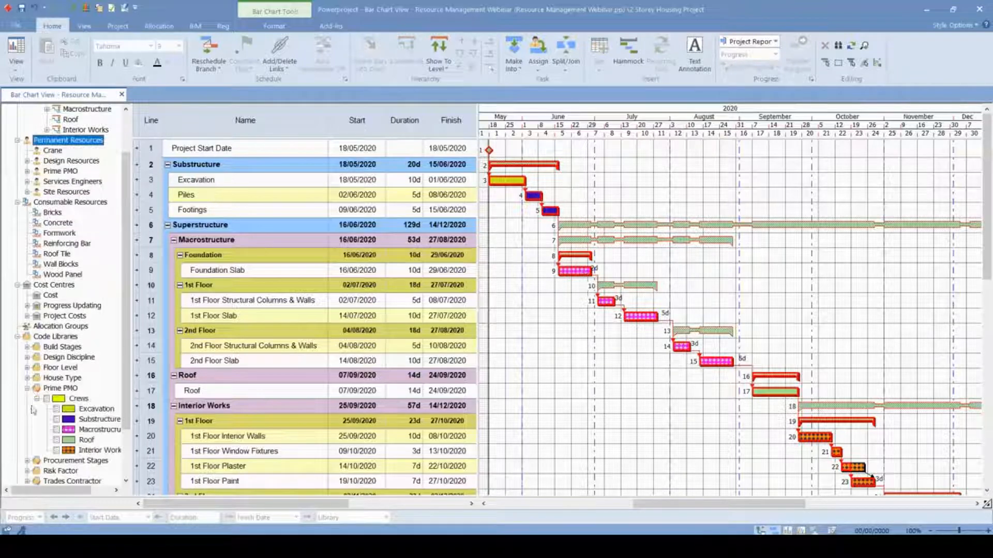
{"action": "left_click", "coordinate": [99, 420]}
{"action": "double_click", "coordinate": [101, 420]}
{"action": "left_click", "coordinate": [587, 180]}
{"action": "left_click", "coordinate": [93, 430]}
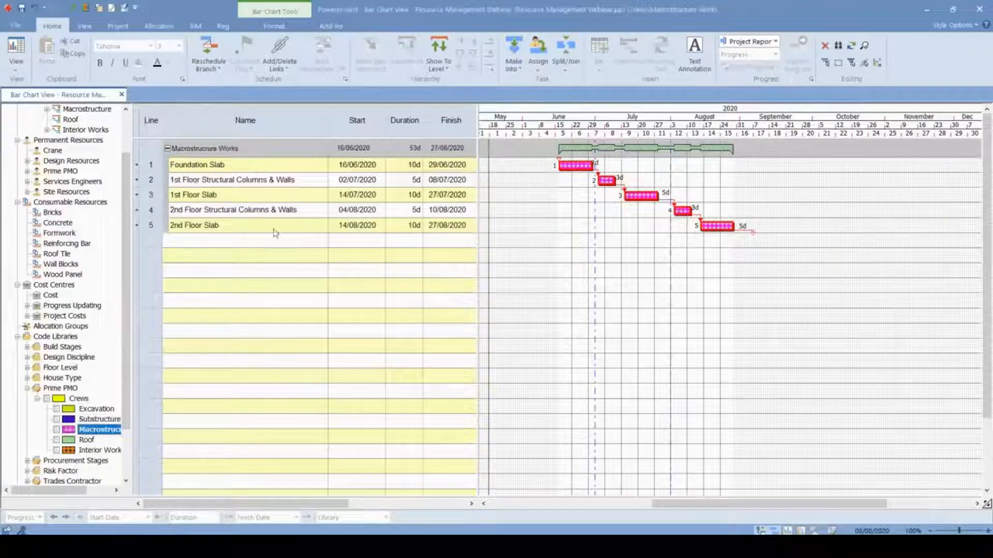
- Return to the full Programme and view the entries under Calendars and Progress Periods in a widened project tree
{"action": "scroll", "coordinate": [82, 147], "scroll_direction": "up", "scroll_amount": 2}
{"action": "left_click", "coordinate": [53, 121]}
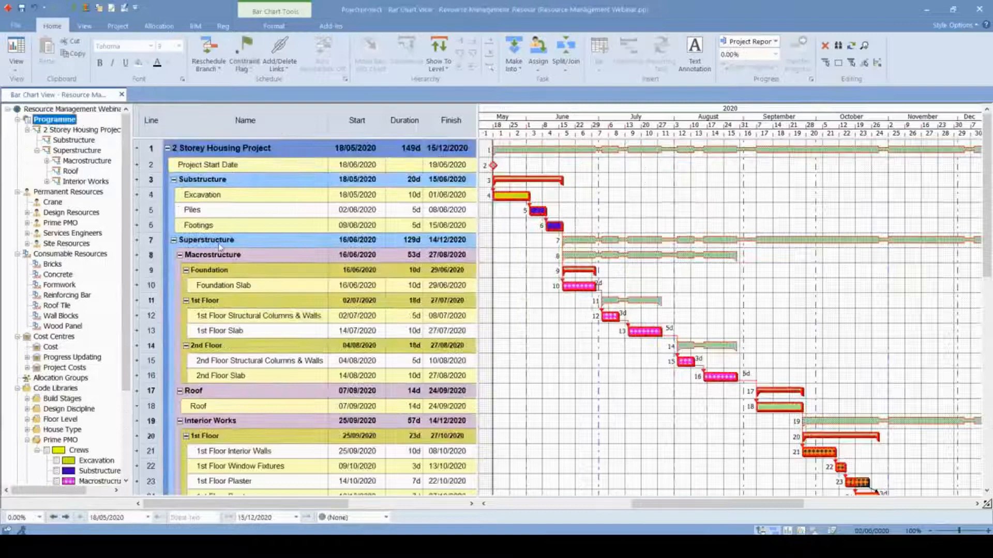
{"action": "scroll", "coordinate": [88, 361], "scroll_direction": "down", "scroll_amount": 2}
{"action": "scroll", "coordinate": [66, 411], "scroll_direction": "down", "scroll_amount": 4}
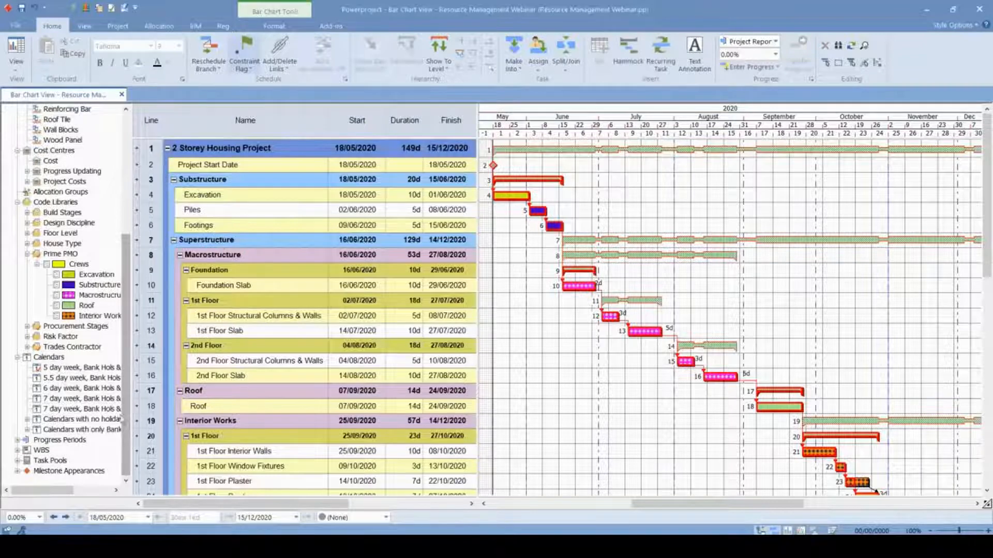
{"action": "left_click_drag", "start_coordinate": [131, 406], "coordinate": [187, 398]}
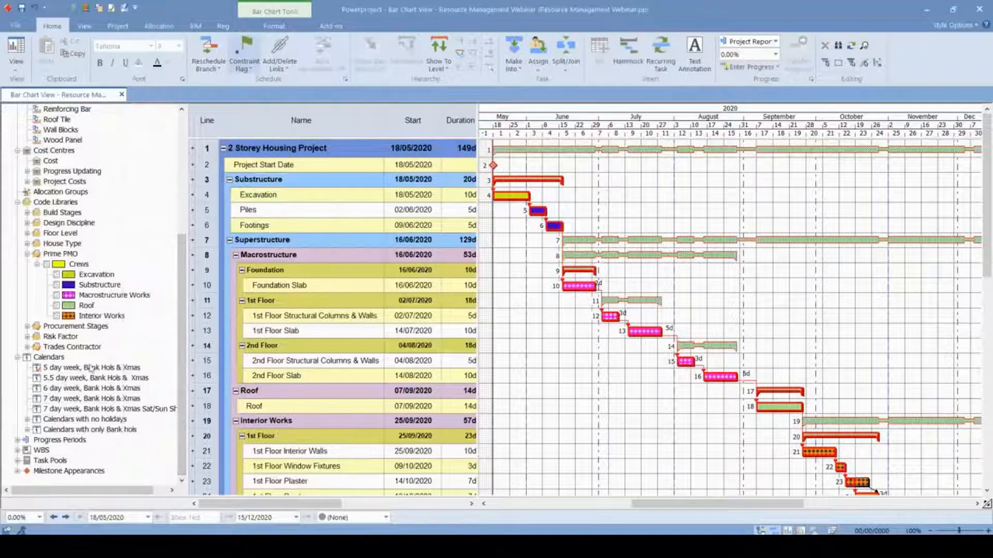
{"action": "left_click", "coordinate": [17, 440]}
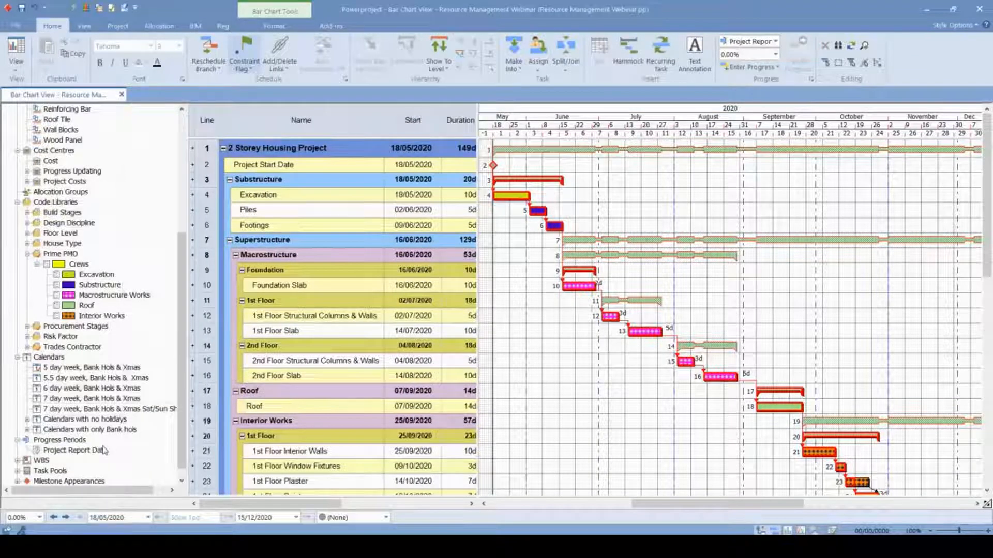
- Narrow the project tree and widen the task table until the Finish column shows in full
{"action": "scroll", "coordinate": [114, 326], "scroll_direction": "up", "scroll_amount": 6}
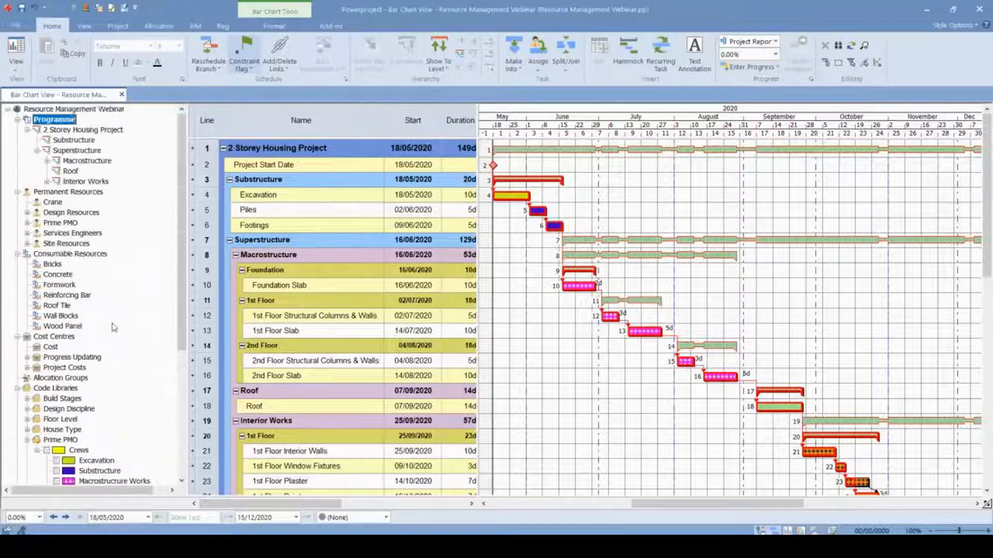
{"action": "left_click_drag", "start_coordinate": [186, 230], "coordinate": [161, 230]}
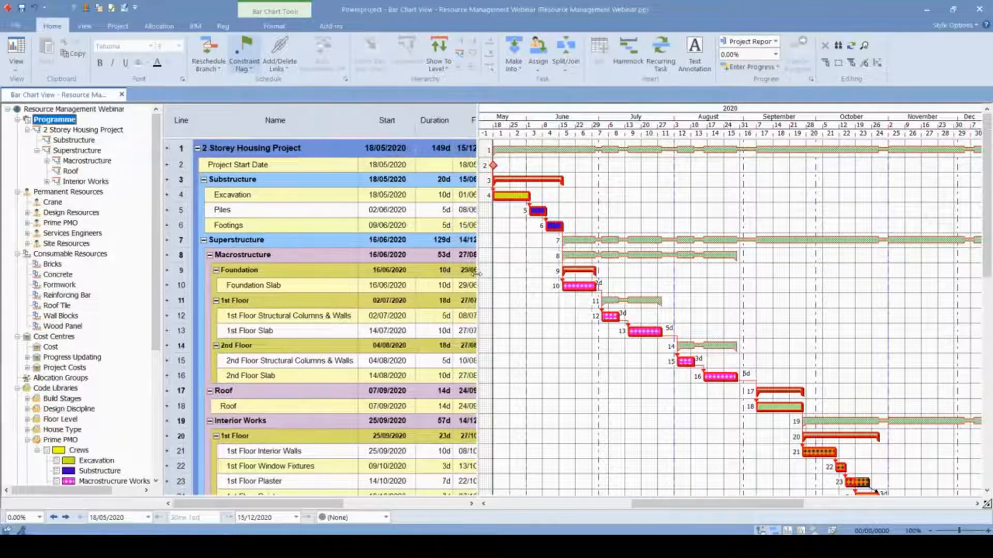
{"action": "left_click_drag", "start_coordinate": [477, 274], "coordinate": [513, 275]}
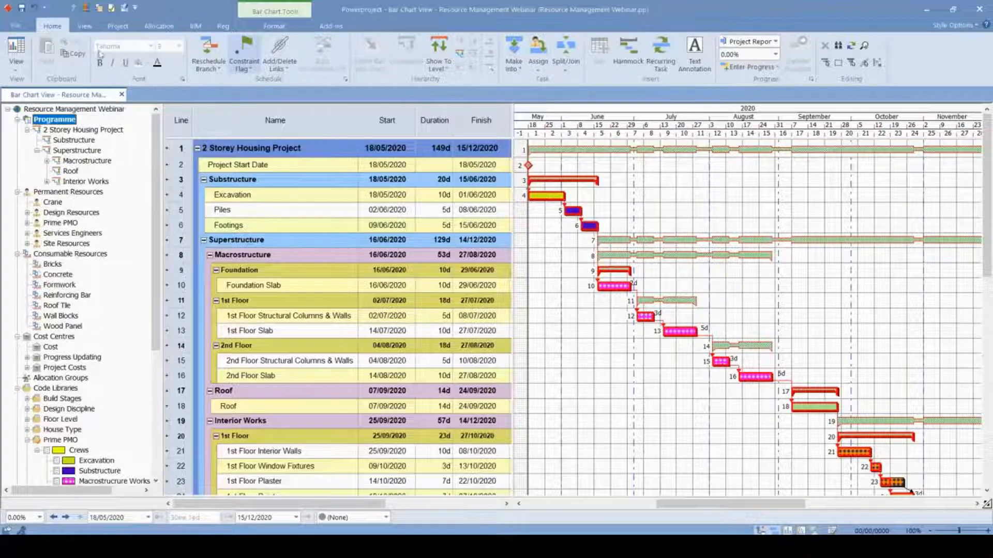
- Open the Library Explorer and display the contents of the Prime PMO folder under Permanent Resource
{"action": "left_click", "coordinate": [85, 26]}
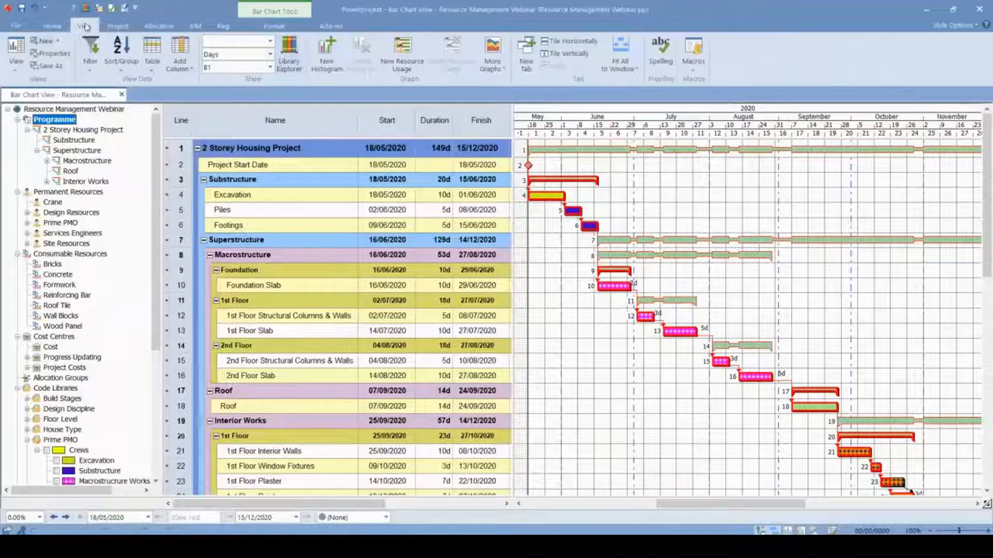
{"action": "left_click", "coordinate": [293, 68]}
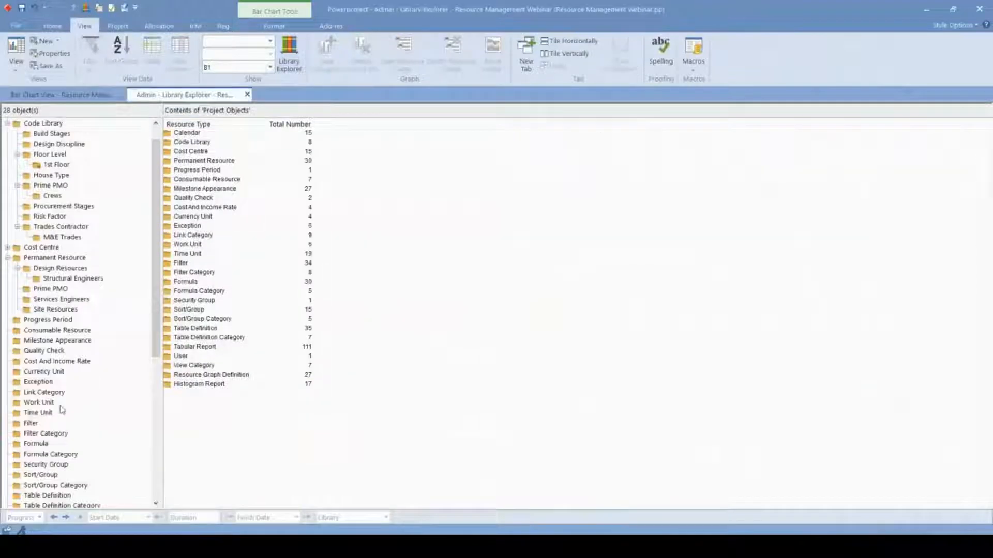
{"action": "left_click_drag", "start_coordinate": [164, 412], "coordinate": [154, 412]}
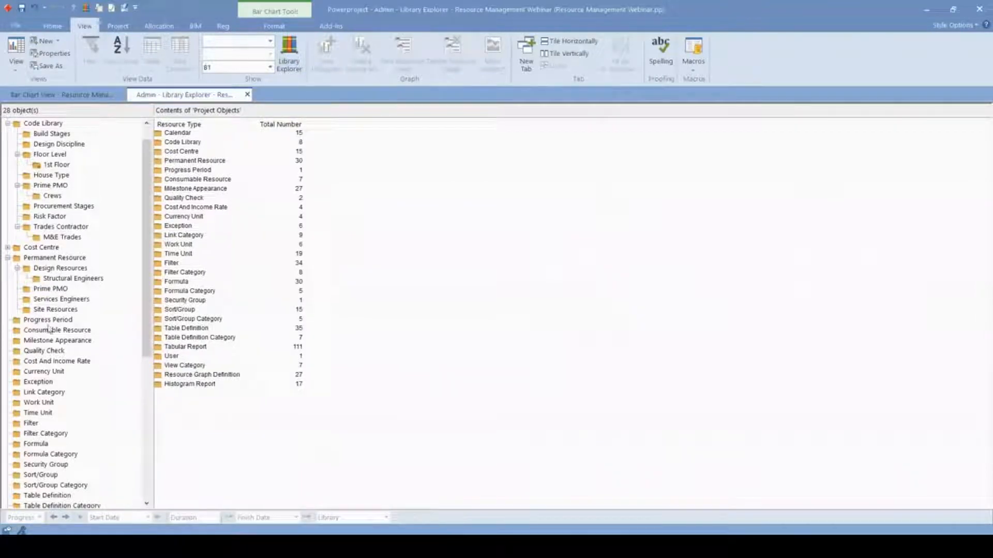
{"action": "scroll", "coordinate": [78, 315], "scroll_direction": "down", "scroll_amount": 4}
{"action": "scroll", "coordinate": [81, 317], "scroll_direction": "up", "scroll_amount": 5}
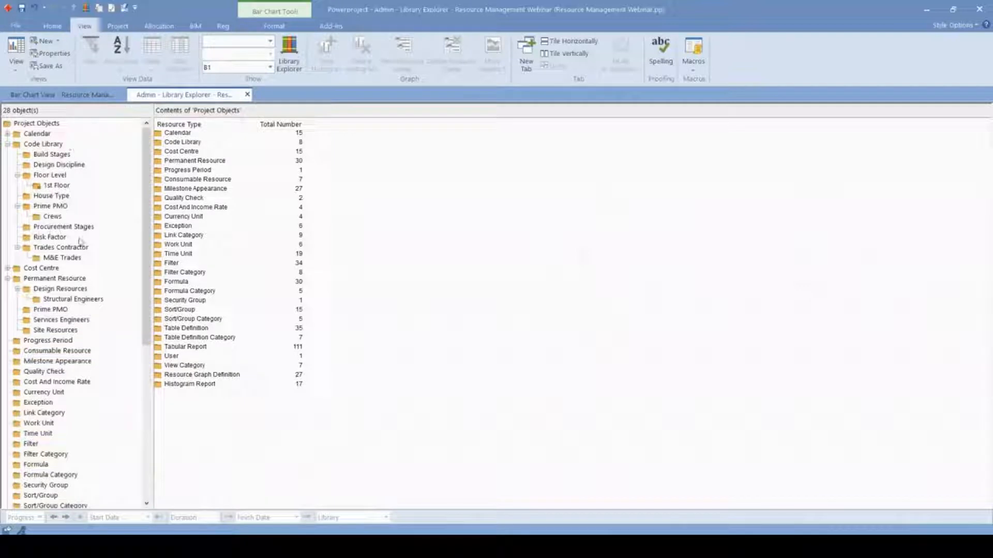
{"action": "left_click", "coordinate": [49, 280]}
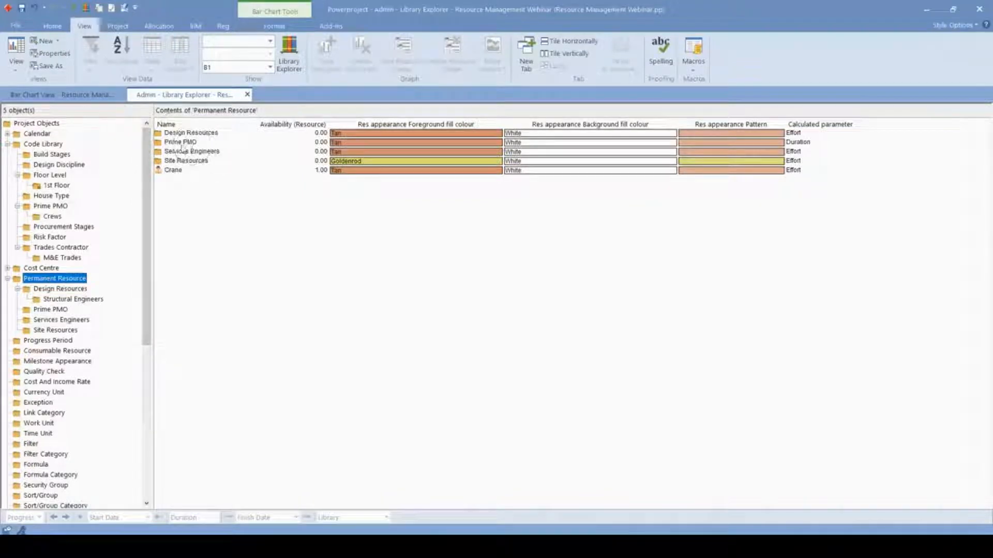
{"action": "double_click", "coordinate": [179, 143]}
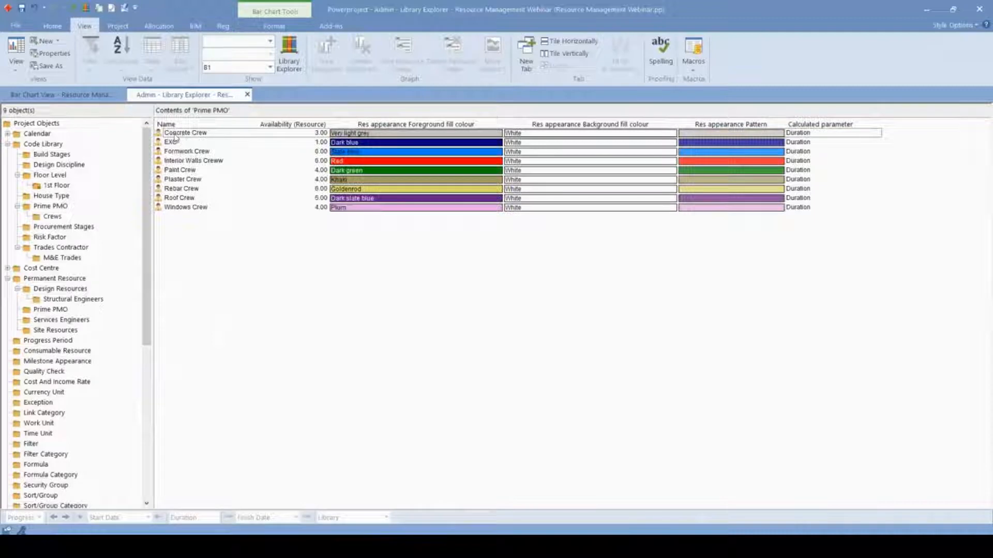
- Rename the EXC resource in the Prime PMO folder as Excavation
{"action": "double_click", "coordinate": [182, 142]}
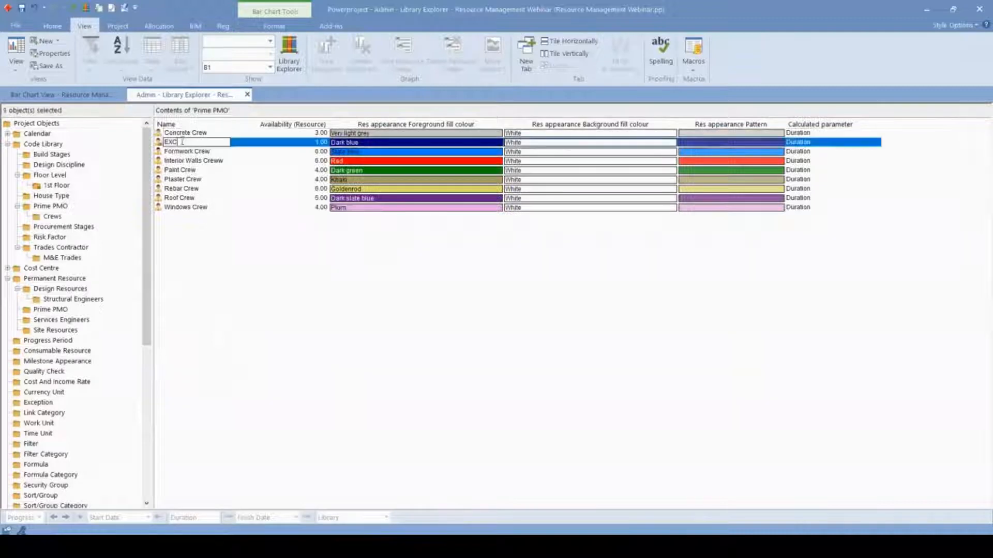
{"action": "type", "text": "avation"}
{"action": "key", "text": "ctrl"}
{"action": "left_click", "coordinate": [215, 289]}
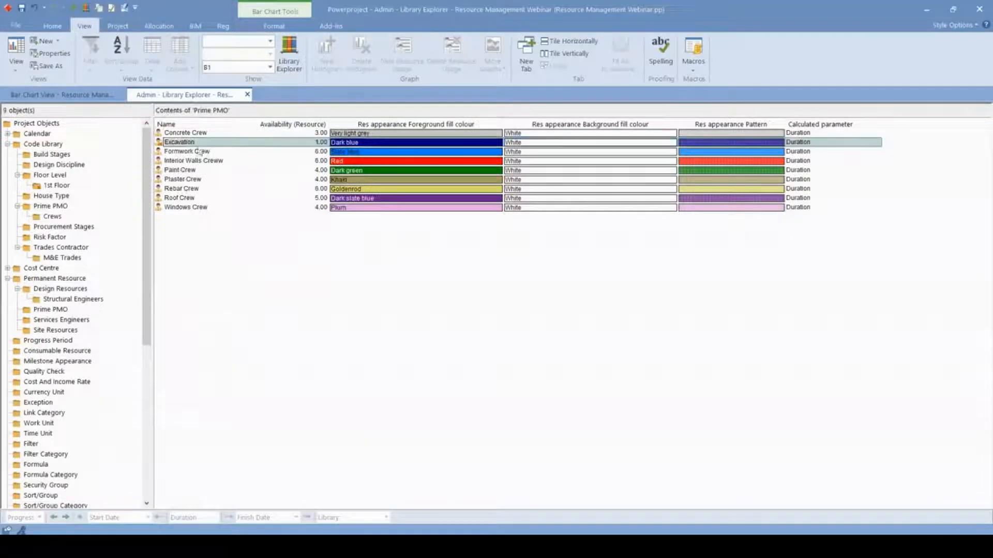
- Narrow the resource name column slightly and rename the Excavation resource as Excavator
{"action": "key", "text": "ctrl"}
{"action": "mouse_move", "coordinate": [328, 124]}
{"action": "left_mouse_down"}
{"action": "mouse_move", "coordinate": [289, 124]}
{"action": "mouse_move", "coordinate": [316, 124]}
{"action": "left_mouse_up"}
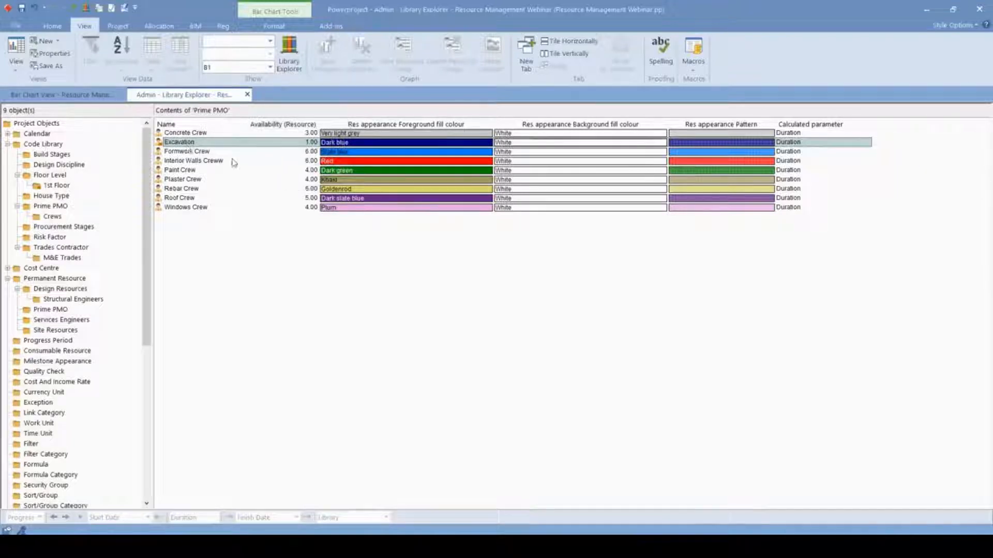
{"action": "left_click", "coordinate": [221, 141]}
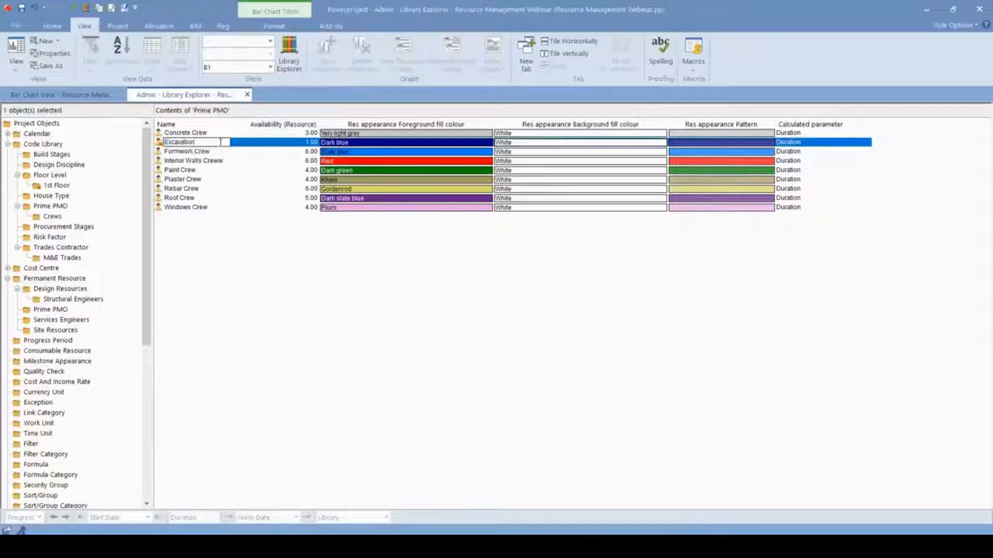
{"action": "left_click", "coordinate": [233, 288]}
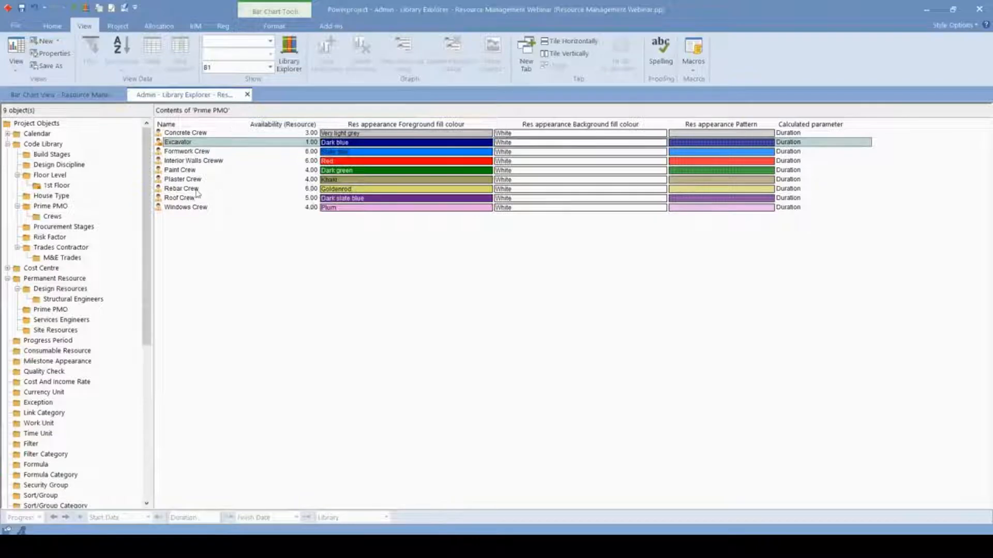
- Open the Rebar Crew's resource availability for editing and leave the cell
{"action": "double_click", "coordinate": [311, 189]}
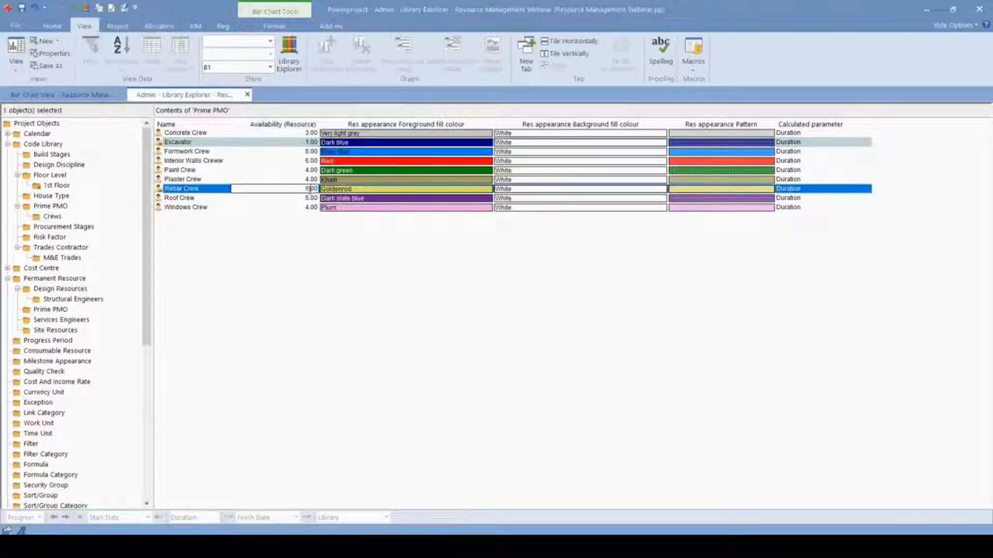
{"action": "left_click", "coordinate": [300, 284]}
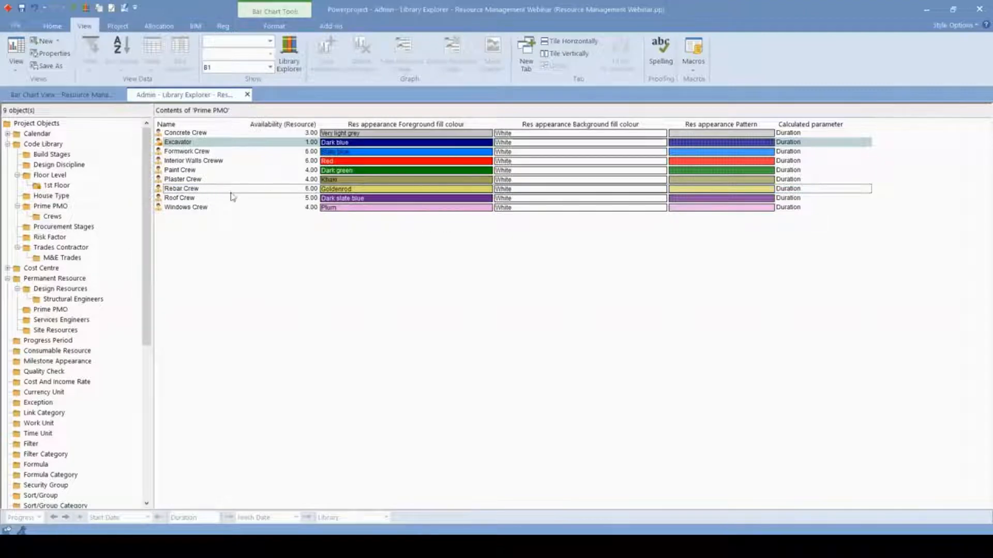
- Open the Excavator resource's properties and close them
{"action": "left_click", "coordinate": [731, 202]}
{"action": "double_click", "coordinate": [161, 143]}
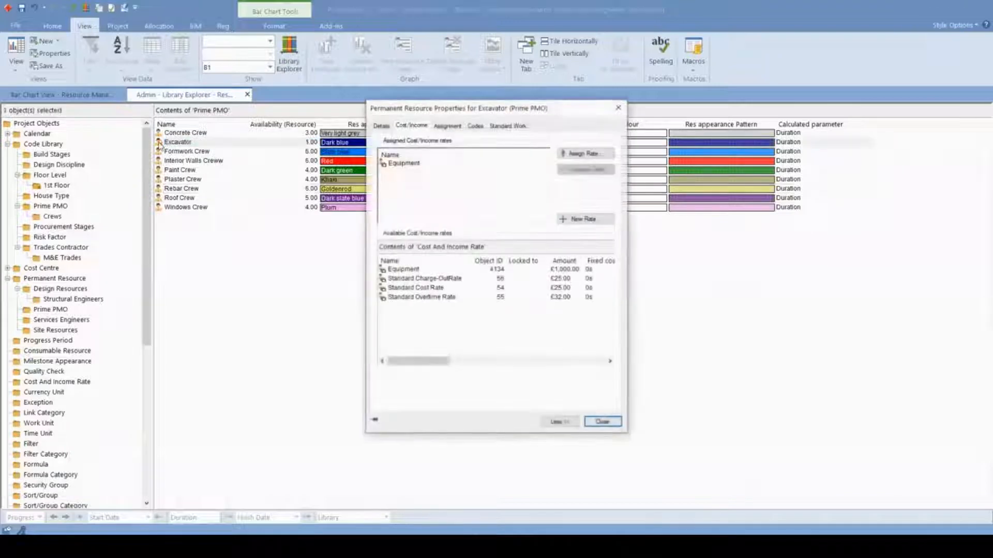
{"action": "left_click", "coordinate": [619, 109]}
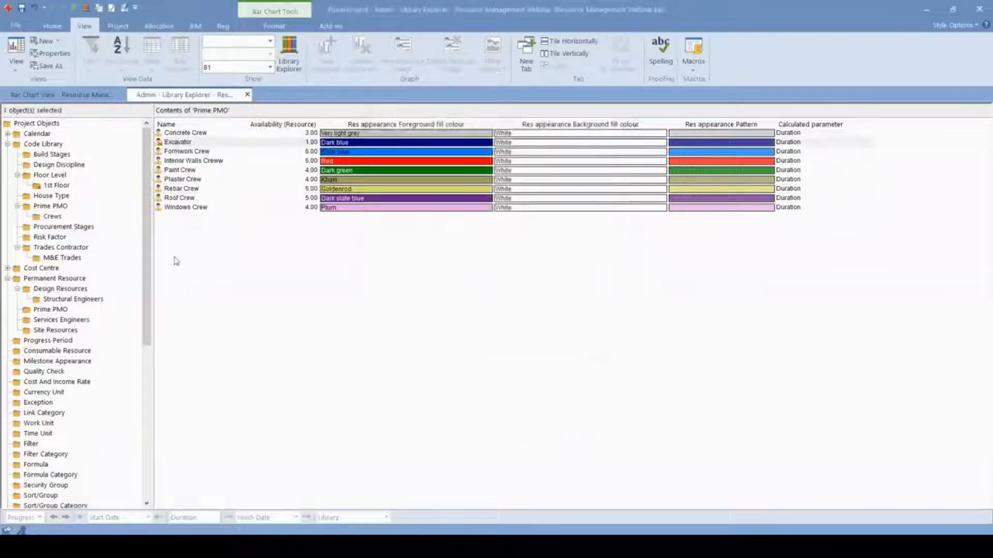
- Add a new permanent resource to the Prime PMO folder, keeping its default name
{"action": "right_click", "coordinate": [205, 240]}
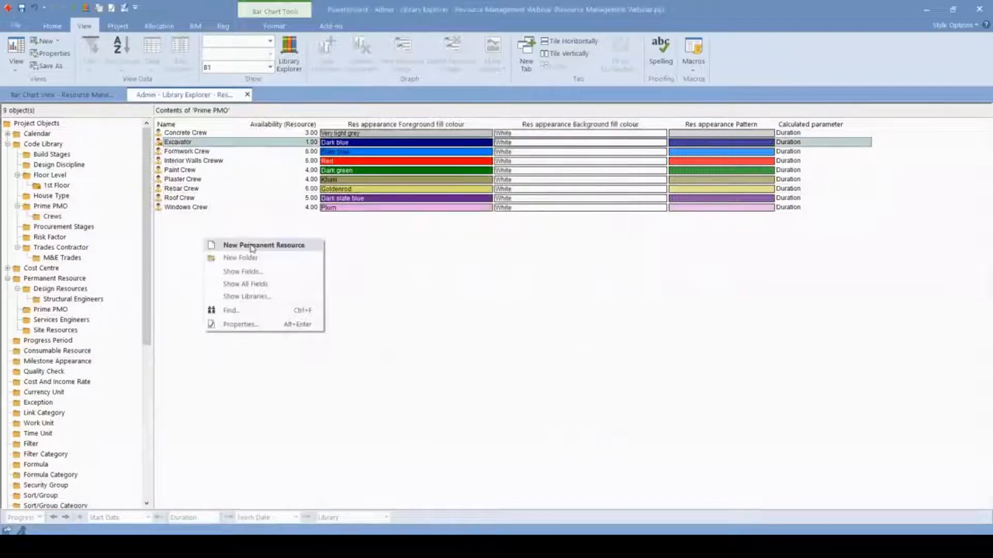
{"action": "left_click", "coordinate": [290, 247]}
{"action": "left_click", "coordinate": [241, 250]}
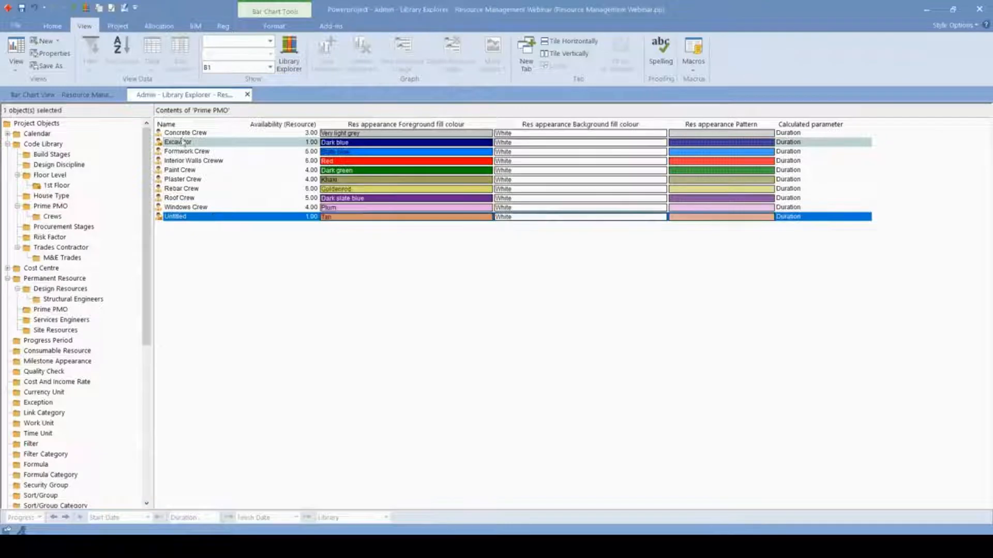
- Reopen the Excavator's cost and income properties and open the Standard Cost Rate's amount for editing
{"action": "double_click", "coordinate": [160, 142]}
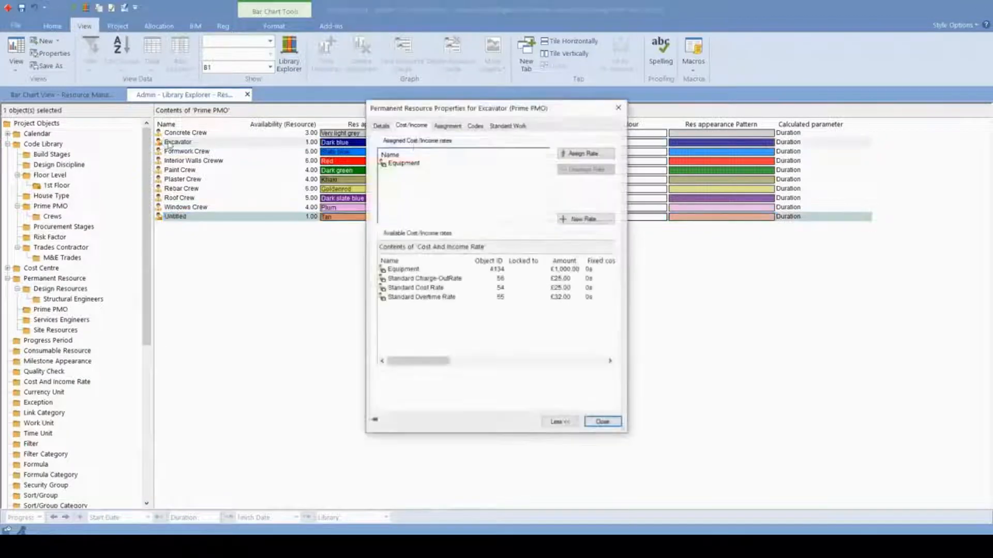
{"action": "left_click_drag", "start_coordinate": [496, 113], "coordinate": [408, 116]}
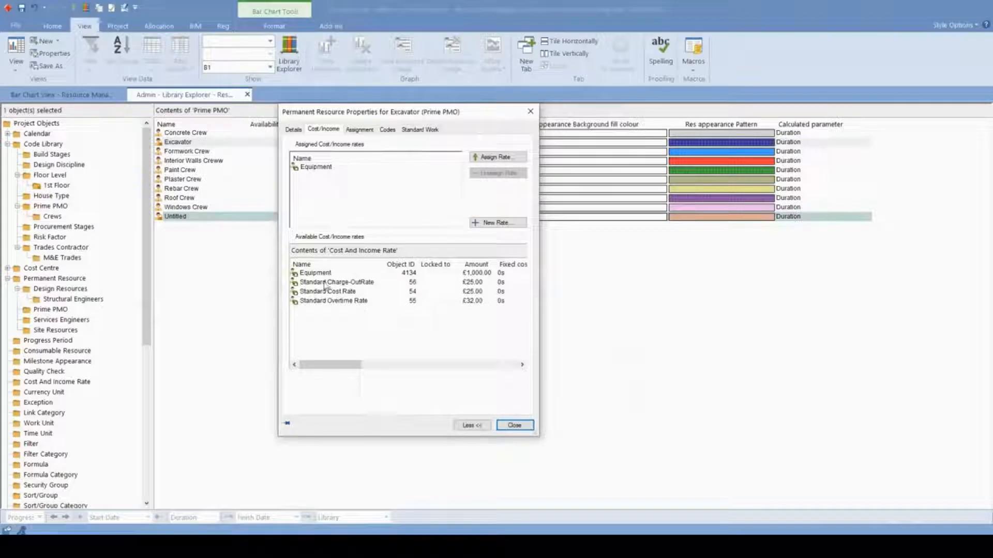
{"action": "left_click_drag", "start_coordinate": [334, 371], "coordinate": [347, 371]}
{"action": "left_click", "coordinate": [419, 292]}
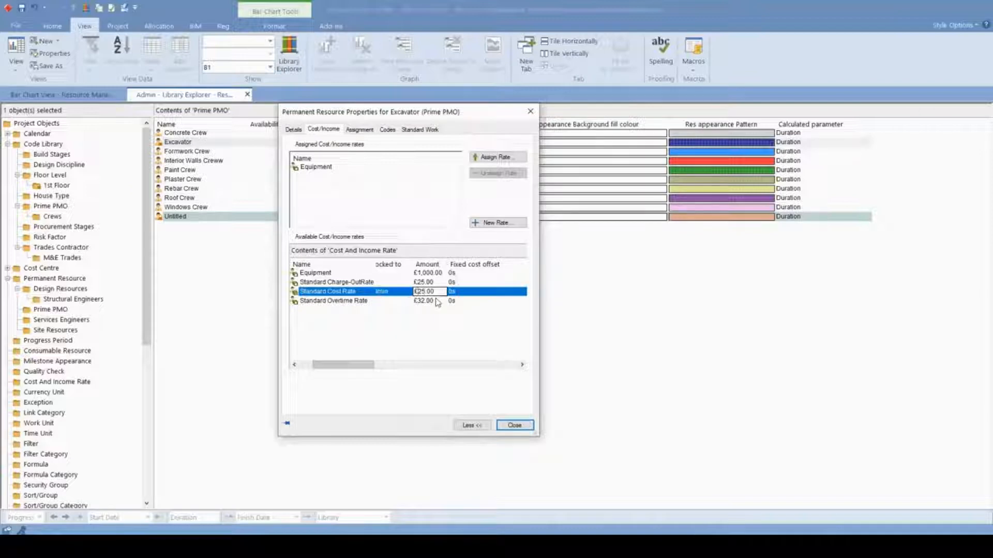
{"action": "left_click_drag", "start_coordinate": [435, 293], "coordinate": [349, 301]}
{"action": "left_click", "coordinate": [365, 333]}
{"action": "left_click", "coordinate": [424, 293]}
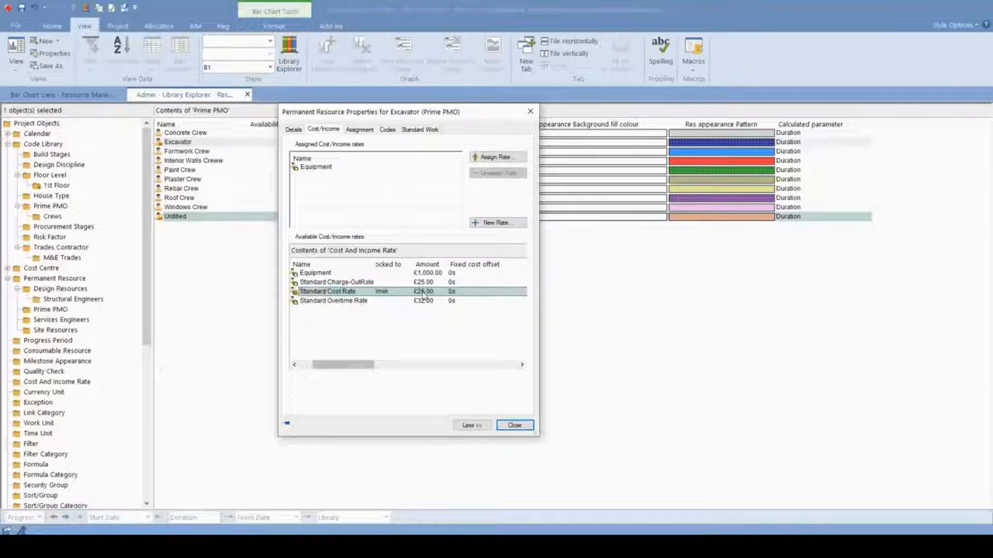
- Examine the exceptions and time units of the available cost and income rates in the Excavator's properties
{"action": "left_click_drag", "start_coordinate": [355, 364], "coordinate": [413, 364]}
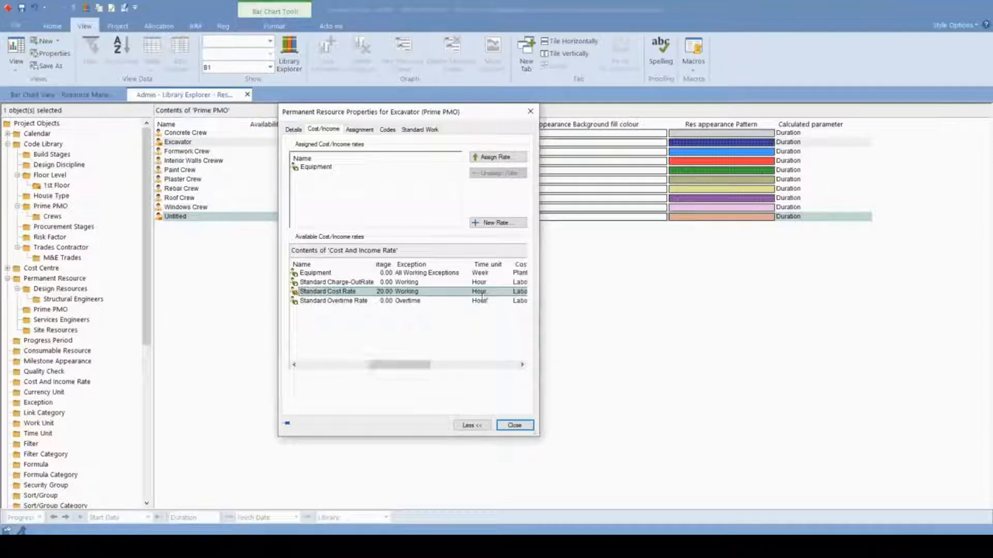
{"action": "key", "text": "ctrl"}
{"action": "key", "text": "ctrl"}
{"action": "key", "text": "ctrl"}
{"action": "left_click_drag", "start_coordinate": [403, 368], "coordinate": [354, 364]}
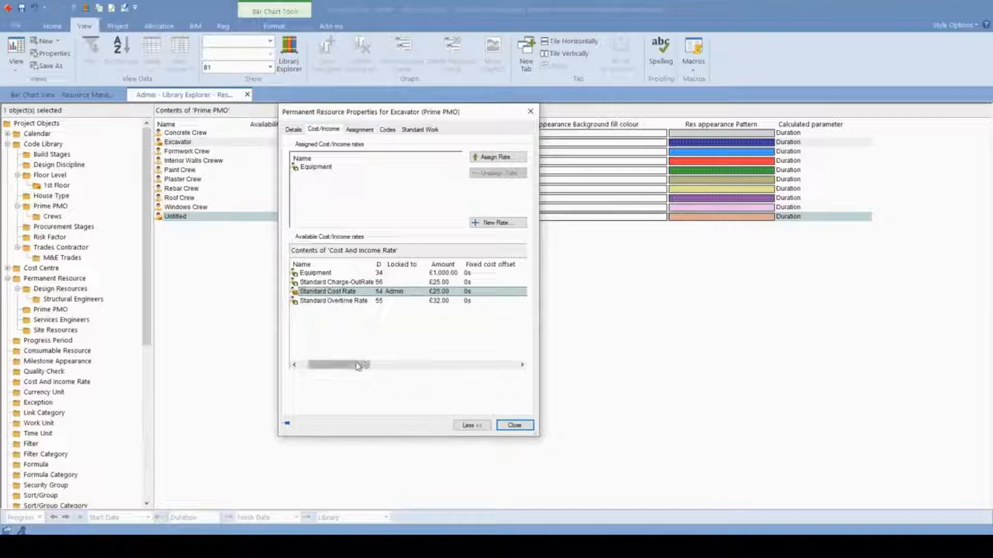
- Set the Equipment rate's time unit to Day in the available cost and income rates
{"action": "left_click_drag", "start_coordinate": [368, 365], "coordinate": [418, 365]}
{"action": "left_click", "coordinate": [519, 272]}
{"action": "left_click", "coordinate": [522, 273]}
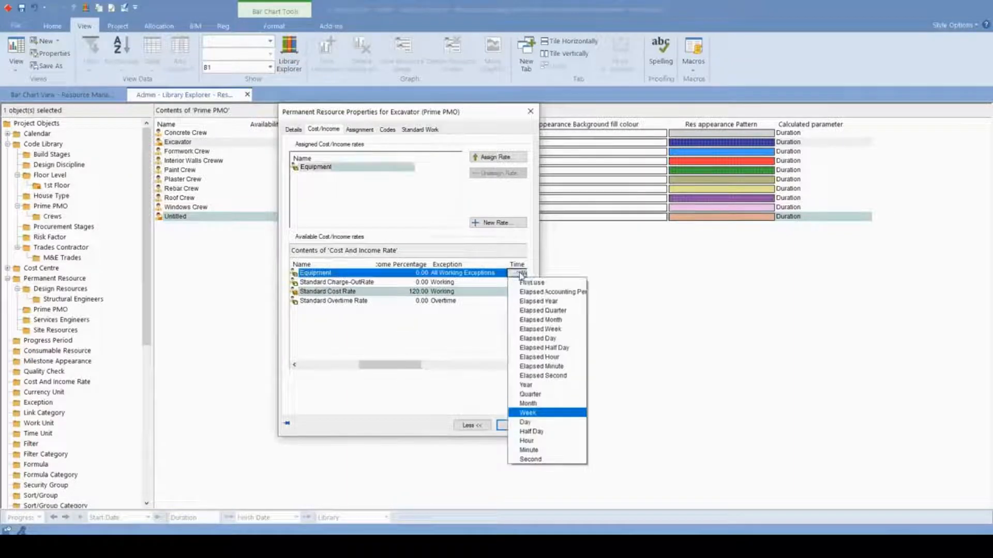
{"action": "left_click", "coordinate": [535, 427]}
- Set the Equipment rate's amount to £500.00 and close the Excavator's properties
{"action": "left_click_drag", "start_coordinate": [390, 365], "coordinate": [343, 365]}
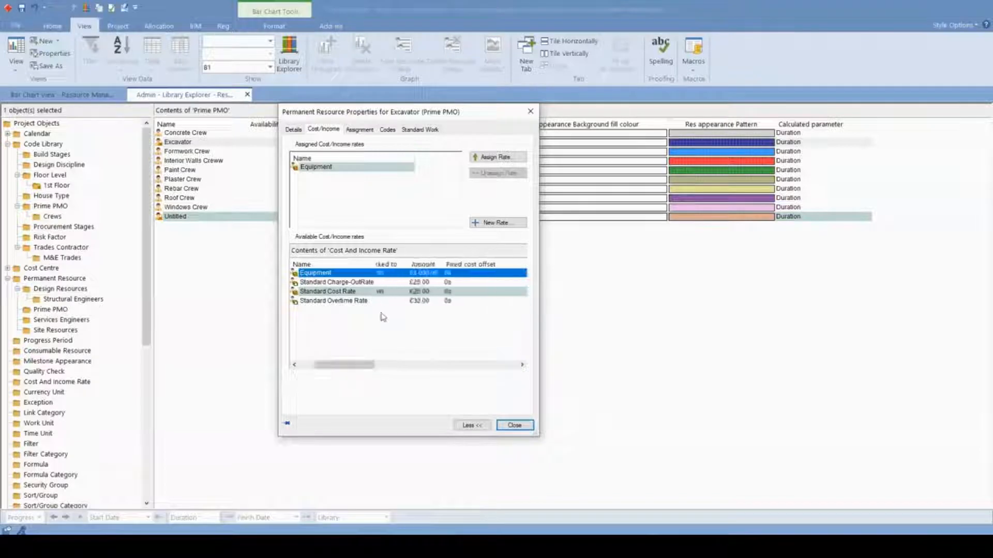
{"action": "left_click", "coordinate": [421, 273]}
{"action": "key", "text": "BackSpace"}
{"action": "key", "text": "BackSpace"}
{"action": "type", "text": "5"}
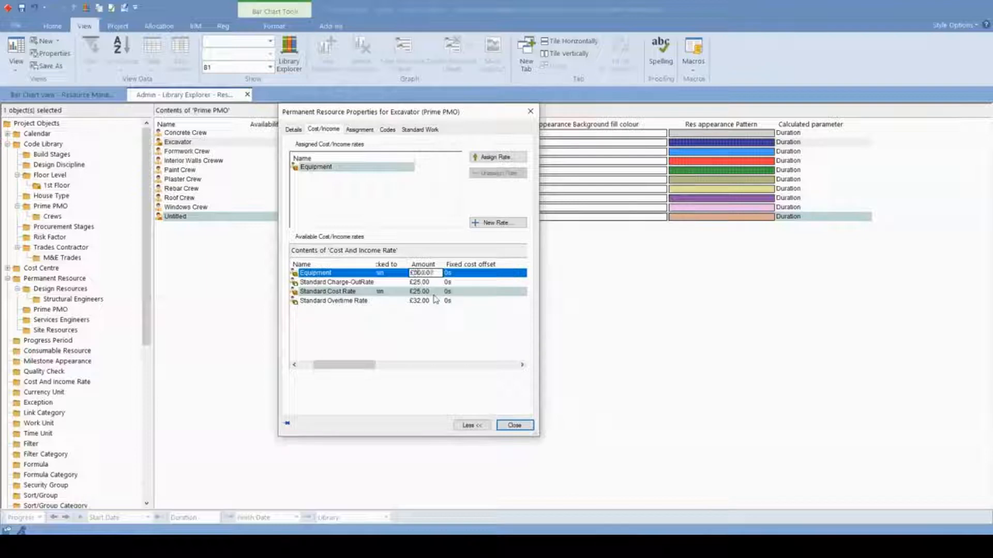
{"action": "left_click", "coordinate": [416, 339]}
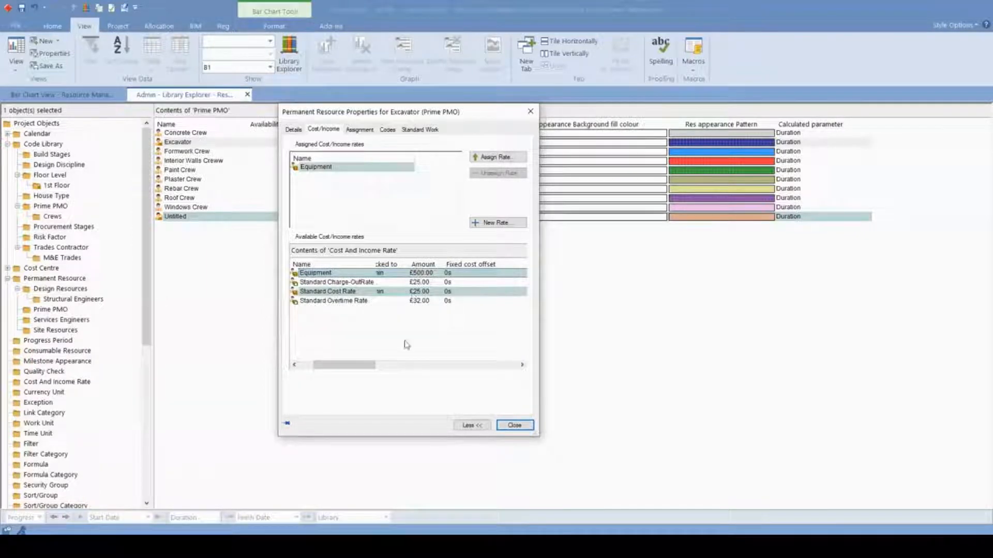
{"action": "left_click", "coordinate": [504, 426]}
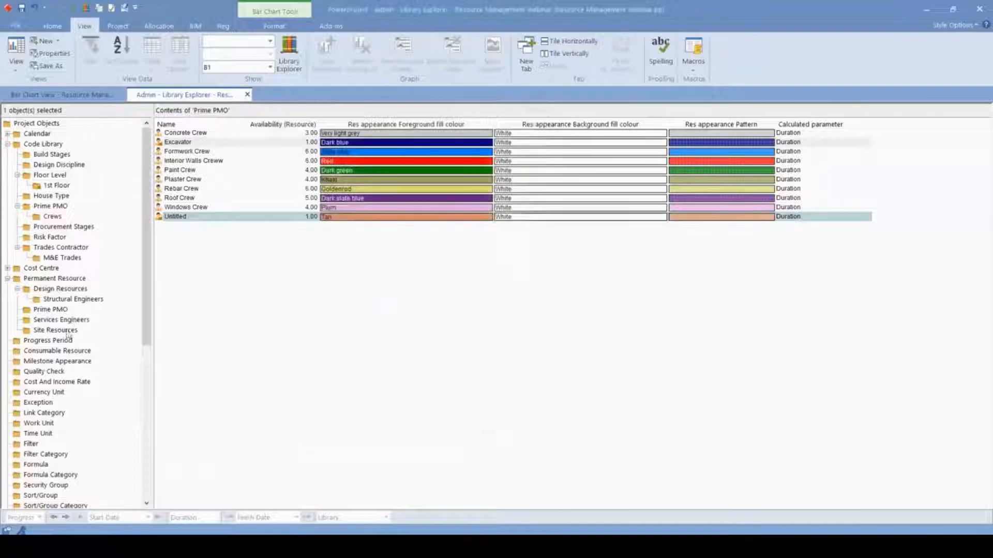
- Add a currency unit named USD to the Currency Unit library
{"action": "left_click", "coordinate": [56, 392]}
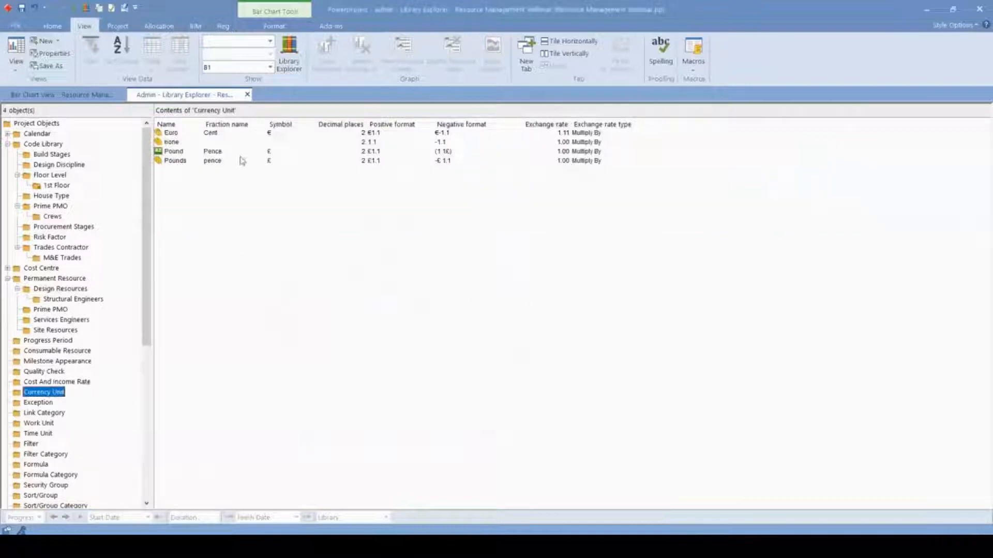
{"action": "right_click", "coordinate": [199, 179]}
{"action": "left_click", "coordinate": [211, 183]}
{"action": "type", "text": "USD"}
{"action": "key", "text": "Return"}
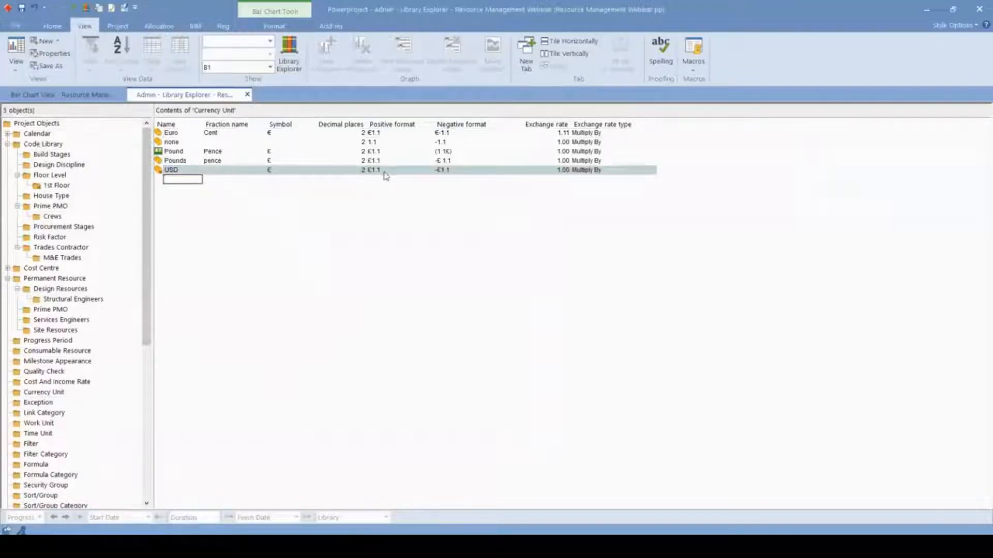
{"action": "left_click", "coordinate": [454, 174]}
{"action": "left_click", "coordinate": [562, 166]}
- Return to the Prime PMO permanent resources and display the Excavator's assignment properties
{"action": "left_click", "coordinate": [54, 279]}
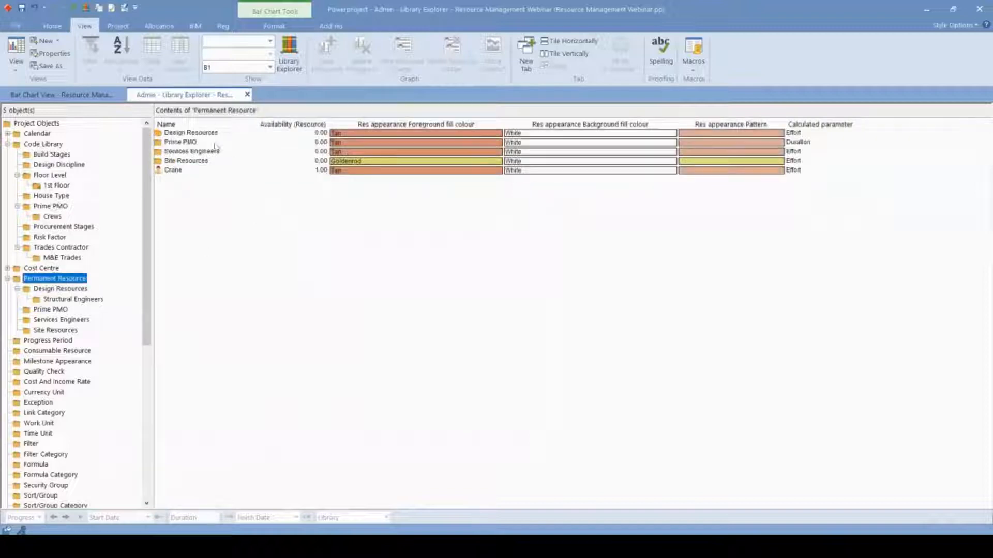
{"action": "double_click", "coordinate": [172, 143]}
{"action": "double_click", "coordinate": [171, 143]}
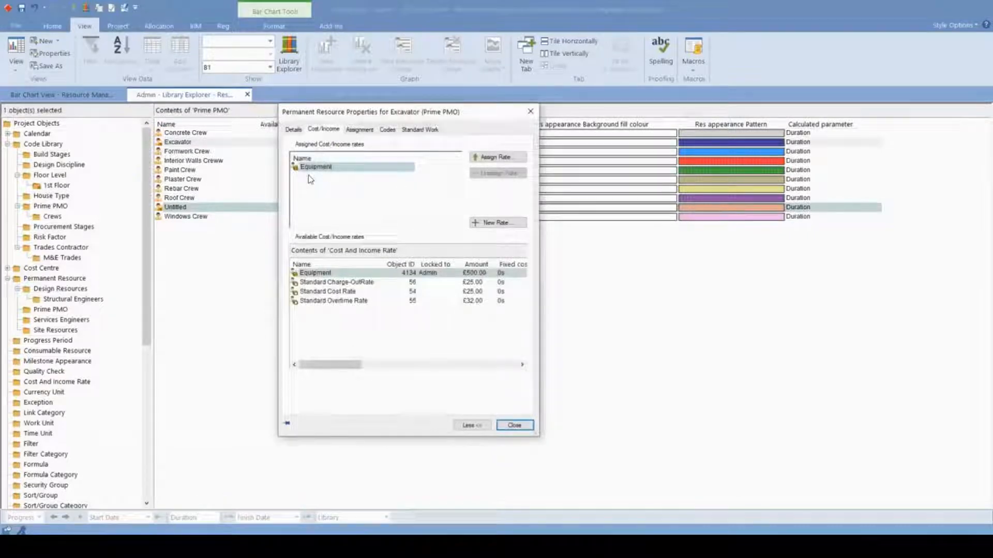
{"action": "left_click", "coordinate": [347, 170]}
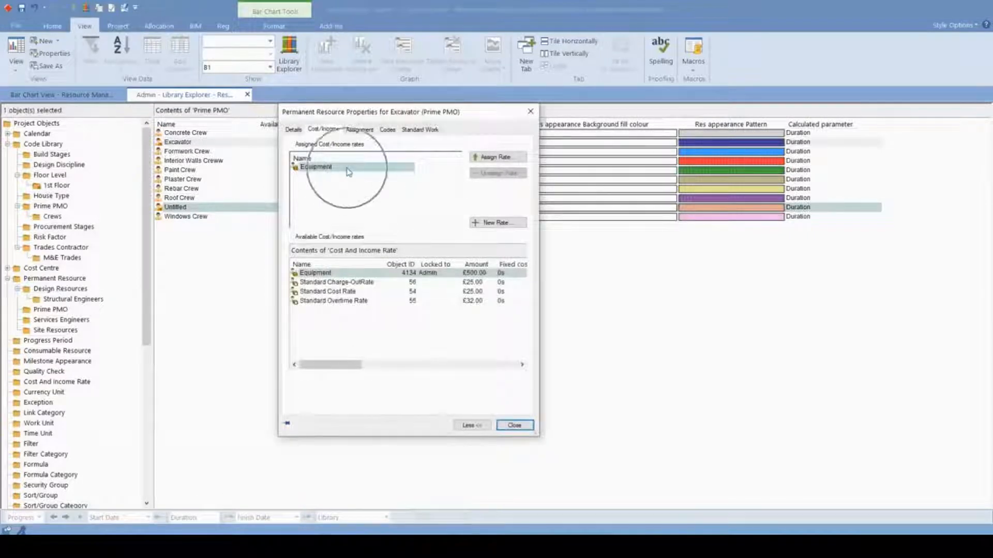
{"action": "left_click", "coordinate": [359, 130]}
{"action": "left_click", "coordinate": [316, 161]}
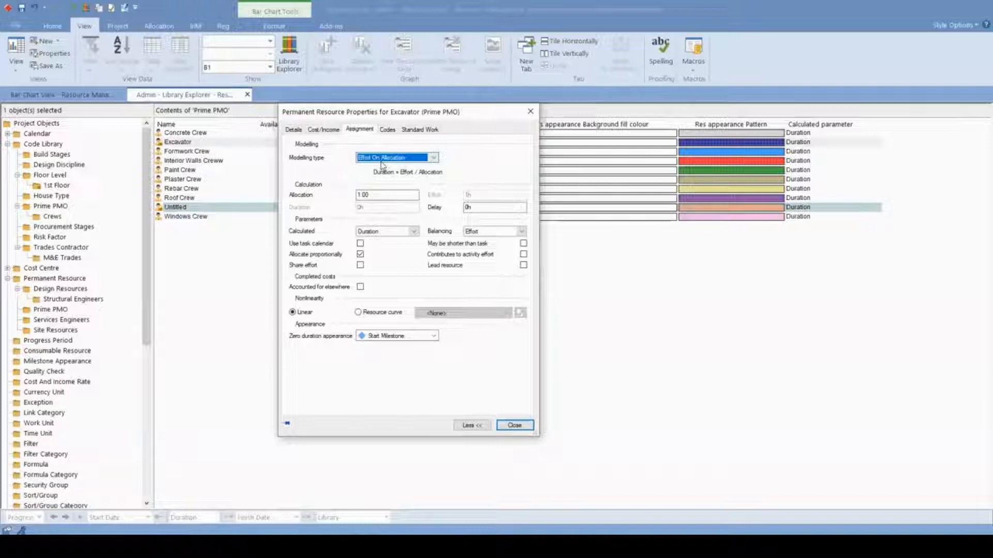
- Examine the available modelling types for the Excavator and close its properties
{"action": "left_click", "coordinate": [434, 158]}
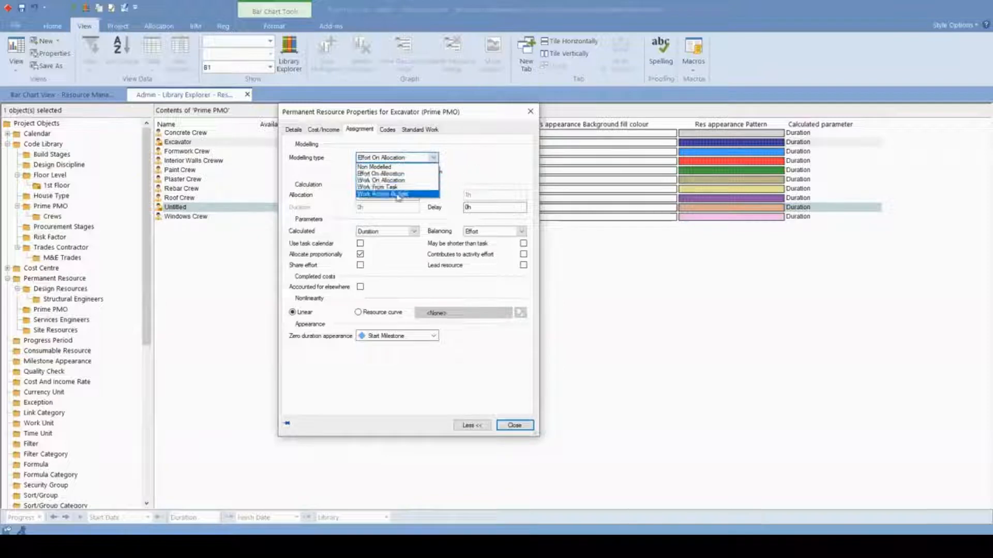
{"action": "left_click", "coordinate": [426, 167]}
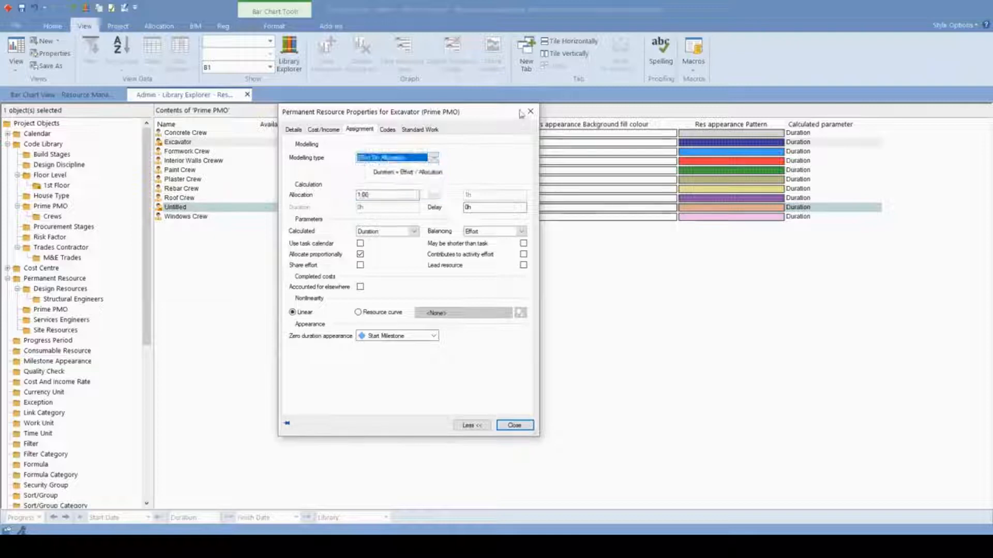
{"action": "left_click", "coordinate": [530, 111]}
- Switch to the bar chart view and expand the Prime PMO folder under Permanent Resources
{"action": "left_click", "coordinate": [107, 97]}
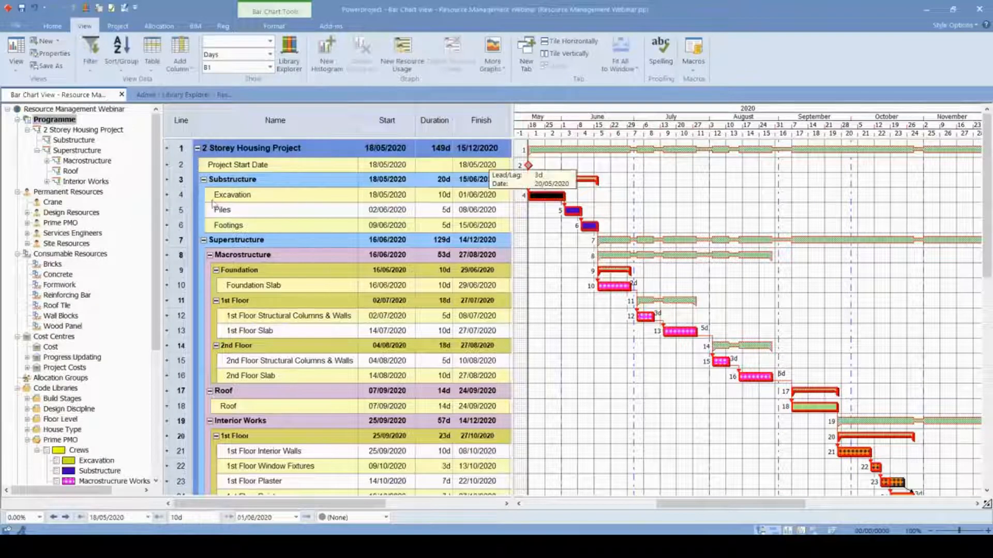
{"action": "left_click", "coordinate": [247, 198]}
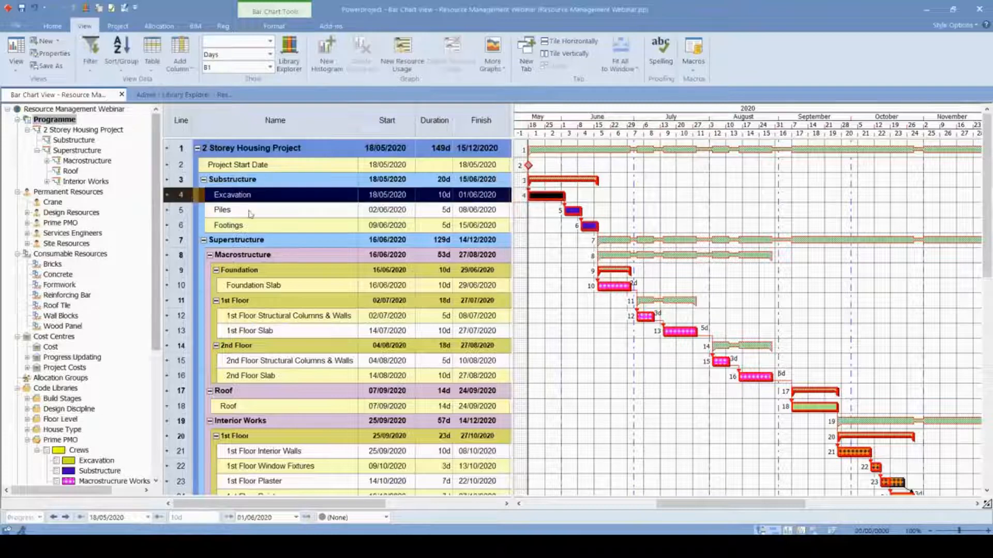
{"action": "left_click", "coordinate": [636, 195]}
{"action": "left_click", "coordinate": [27, 222]}
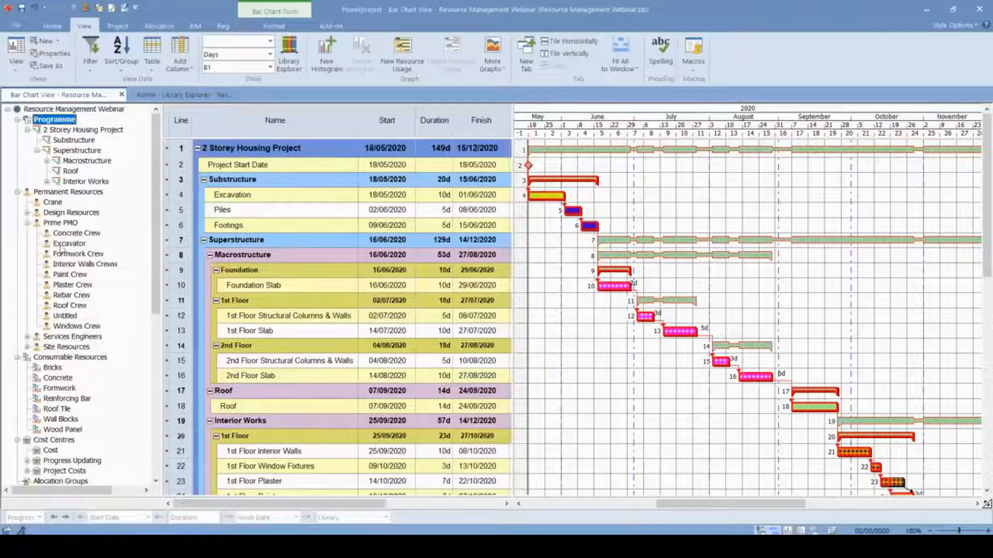
- Try to allocate the Excavator resource to the Excavation task's bar, and undo the allocation
{"action": "left_click", "coordinate": [67, 244]}
{"action": "left_click_drag", "start_coordinate": [450, 182], "coordinate": [547, 196]}
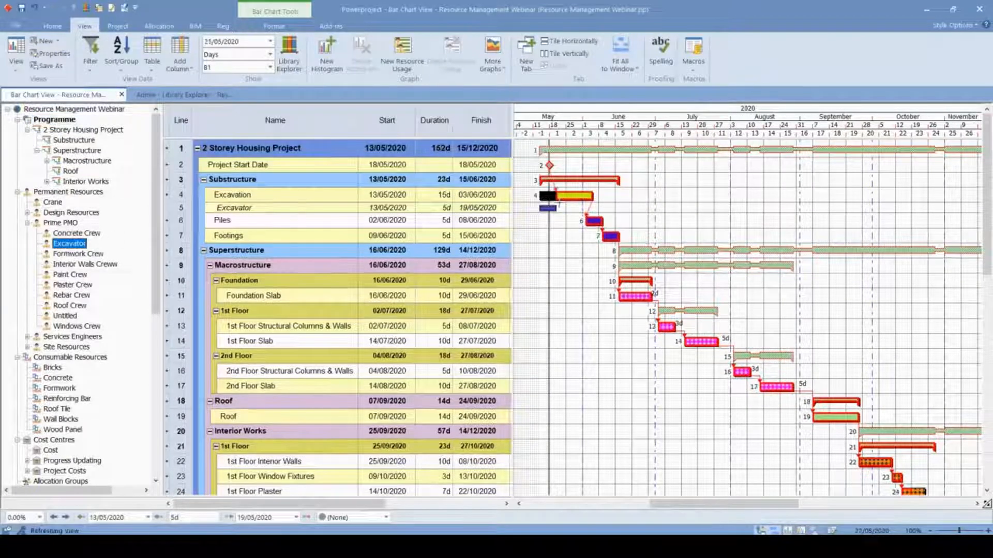
{"action": "key", "text": "ctrl+z"}
- Allocate the Excavator resource to the Excavation task and set the allocation's modelling type to Non Modelled
{"action": "left_click_drag", "start_coordinate": [64, 243], "coordinate": [574, 200]}
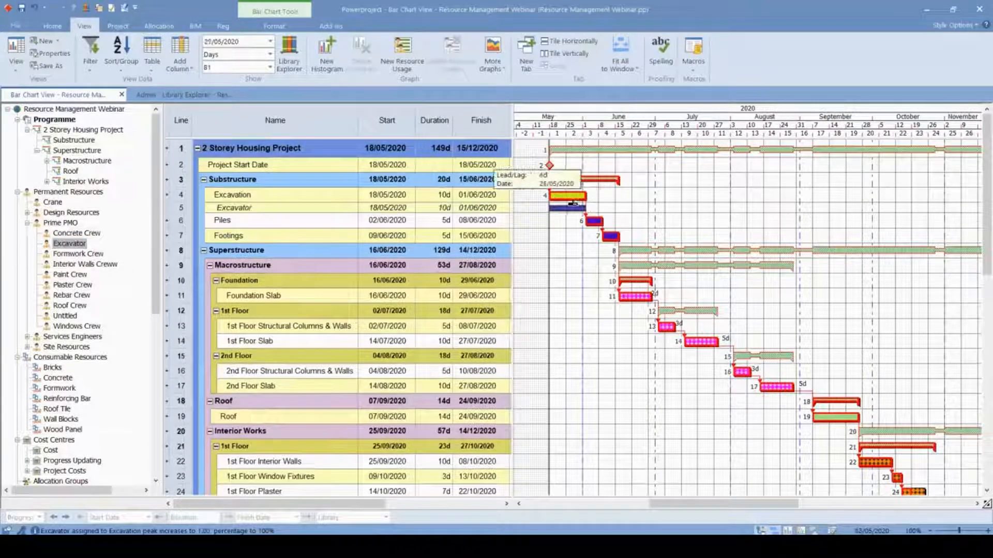
{"action": "double_click", "coordinate": [570, 205]}
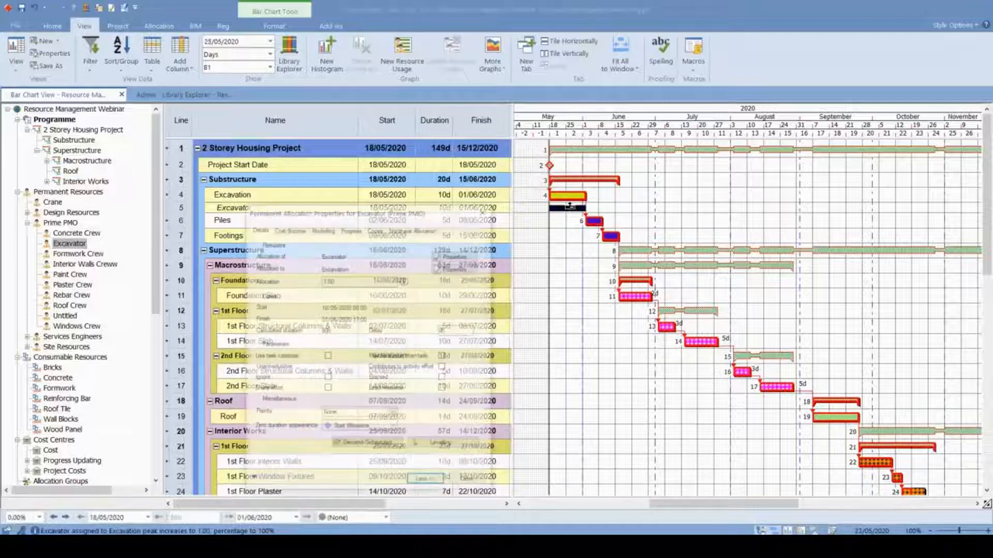
{"action": "left_click", "coordinate": [322, 228]}
{"action": "left_click", "coordinate": [357, 257]}
{"action": "left_click", "coordinate": [336, 269]}
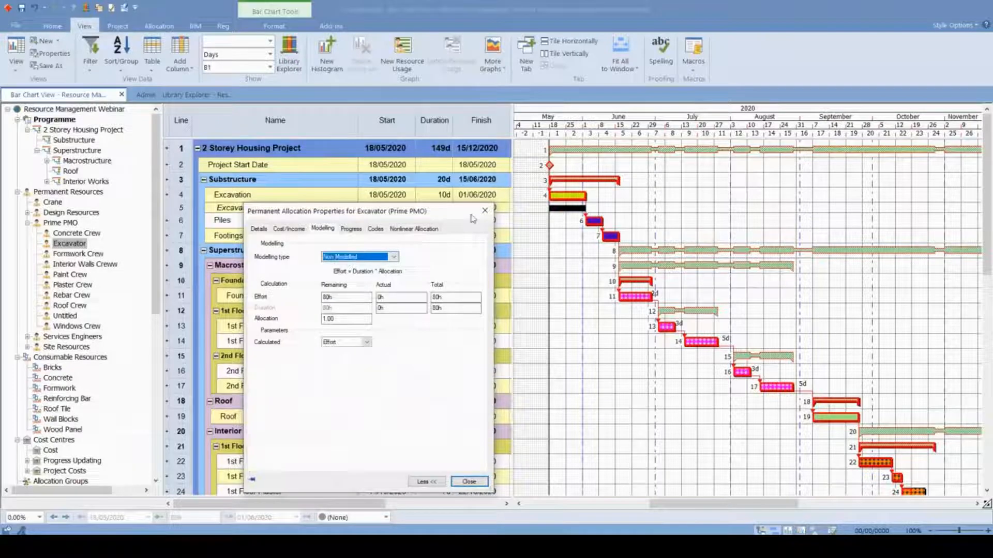
{"action": "left_click", "coordinate": [469, 481]}
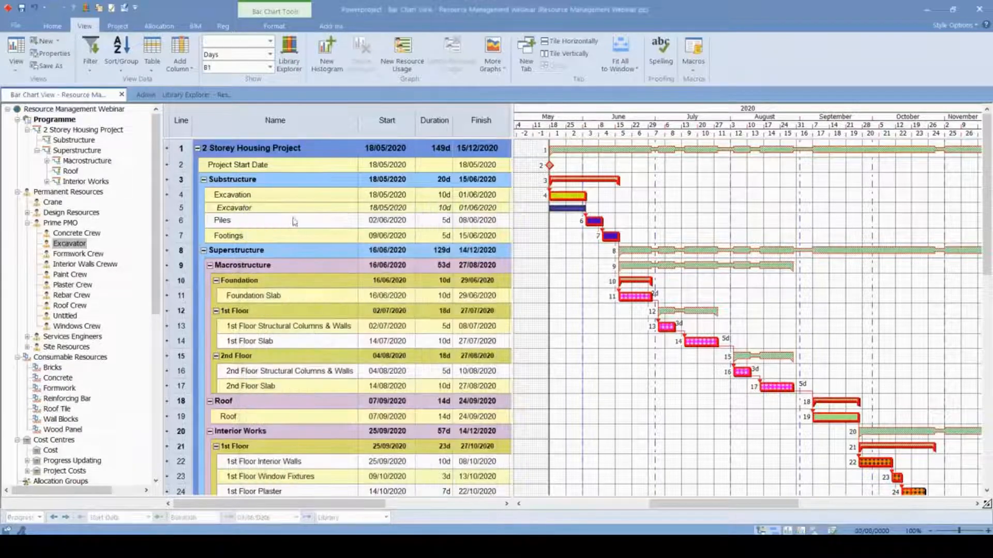
- Set the Excavation task's duration to 15 days
{"action": "left_click", "coordinate": [444, 195]}
{"action": "type", "text": "15"}
{"action": "key", "text": "Return"}
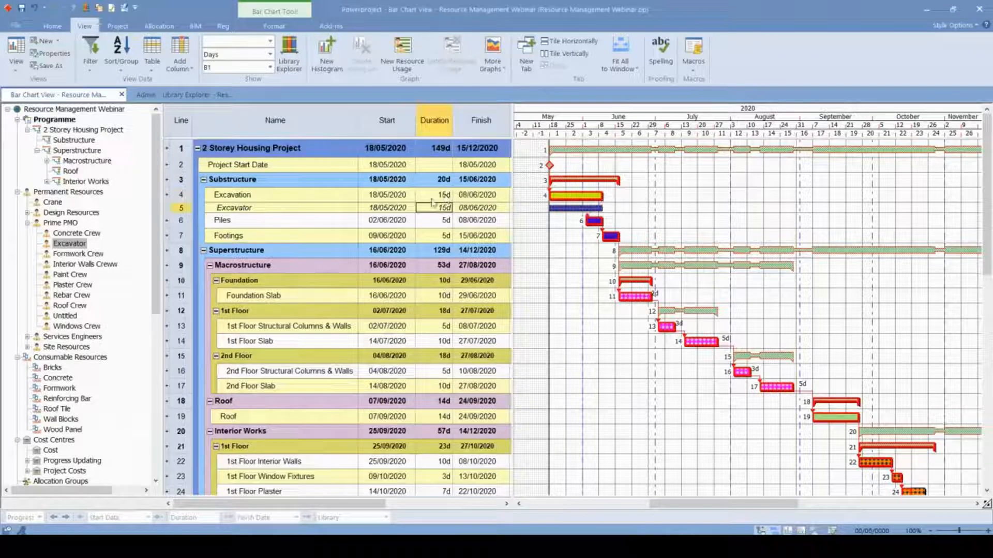
- Widen the task table to show the Allocation and Effort columns and select the Excavator's allocation value
{"action": "left_click", "coordinate": [571, 209]}
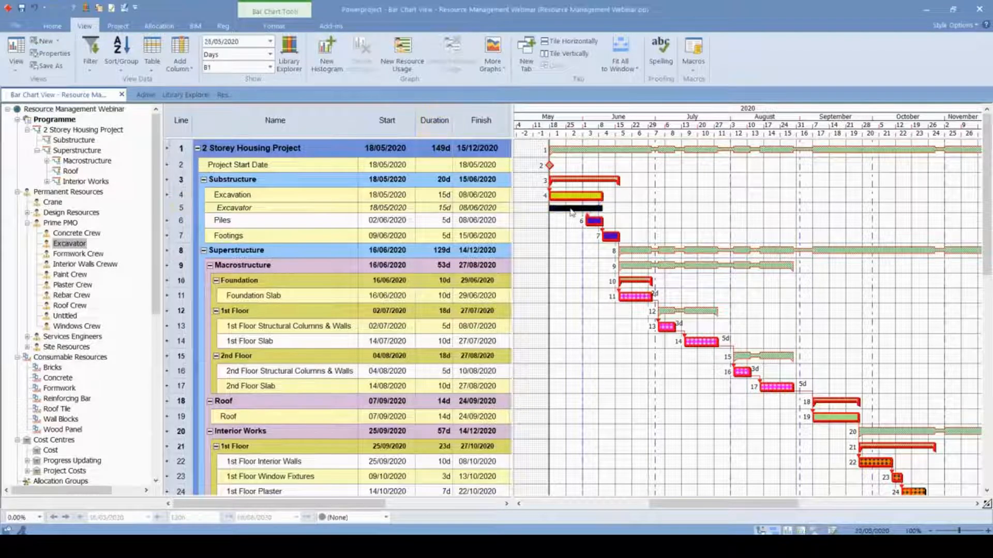
{"action": "left_click", "coordinate": [557, 254]}
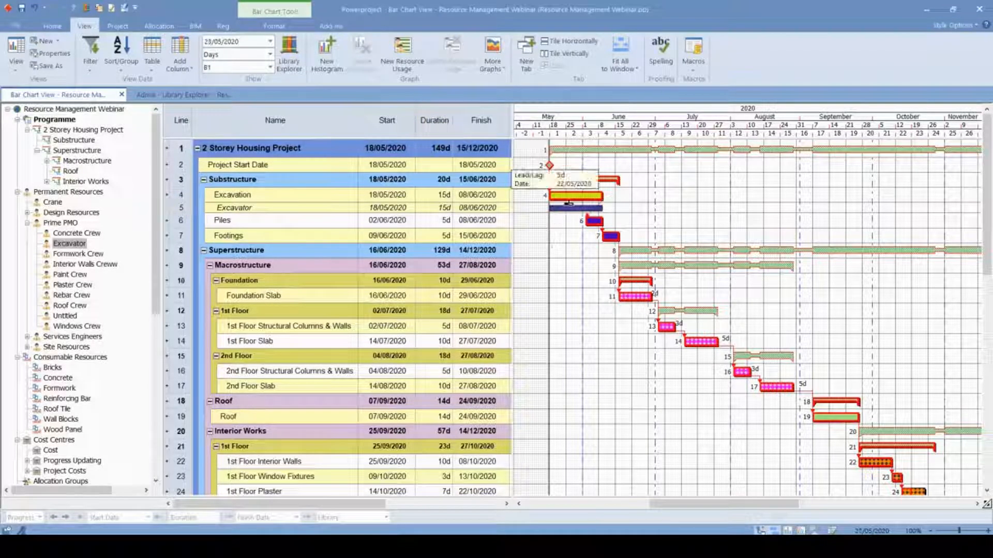
{"action": "left_click_drag", "start_coordinate": [511, 191], "coordinate": [610, 191]}
{"action": "left_click", "coordinate": [591, 208]}
{"action": "left_click", "coordinate": [549, 208]}
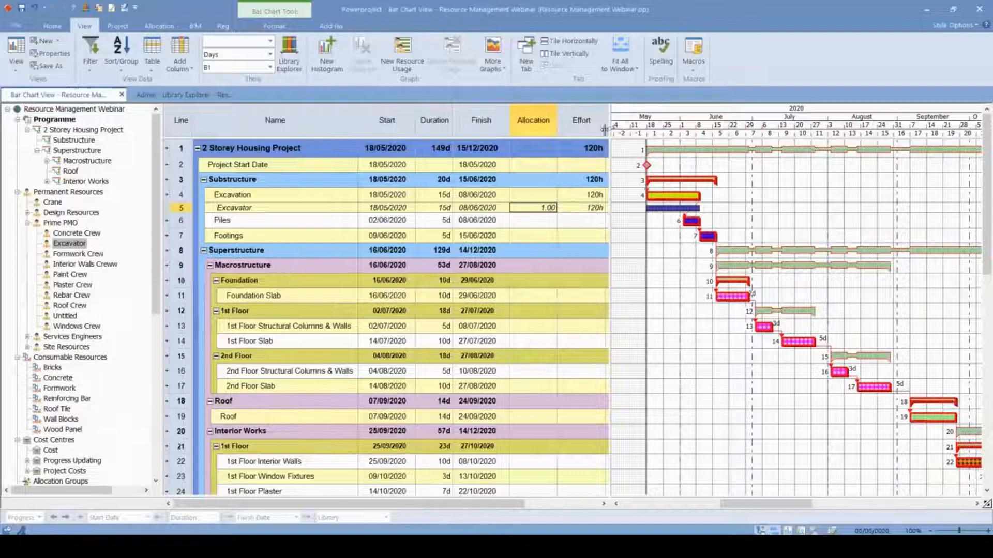
- Review the modelling type options in the Excavator allocation's properties, keeping the allocation non-modelled
{"action": "scroll", "coordinate": [675, 210], "scroll_direction": "down", "scroll_amount": 1}
{"action": "double_click", "coordinate": [675, 210]}
{"action": "left_click", "coordinate": [340, 257]}
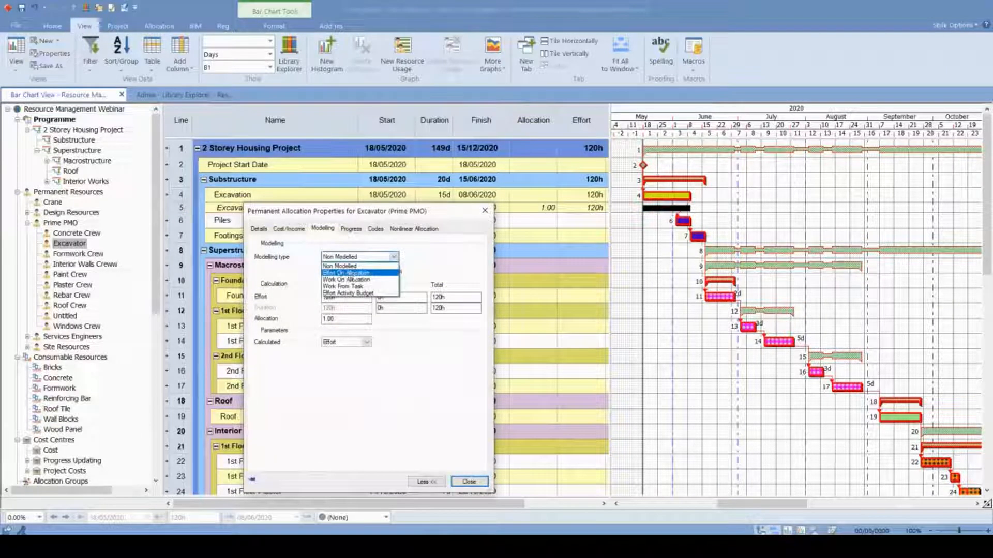
{"action": "left_click", "coordinate": [356, 273]}
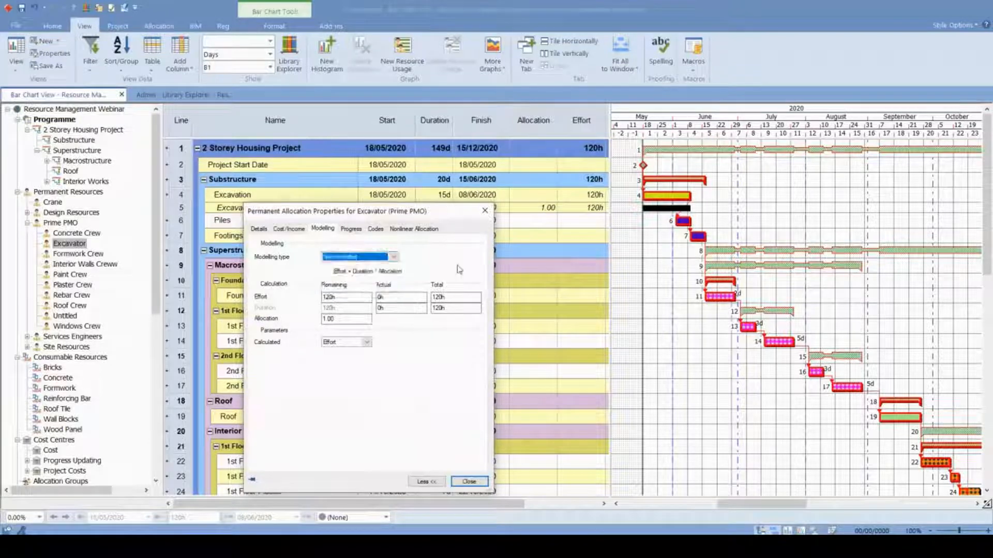
{"action": "left_click", "coordinate": [486, 212]}
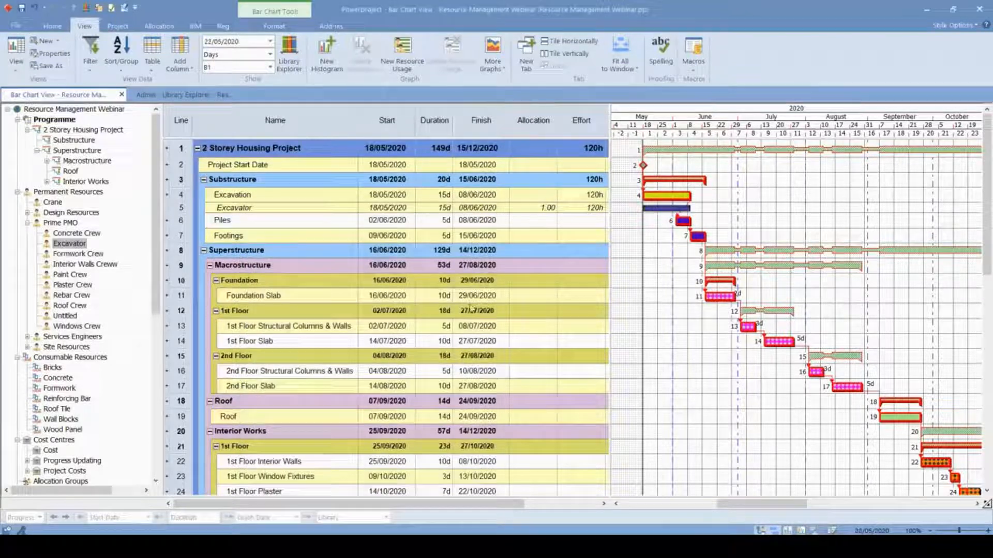
- Allocate the Formwork Crew, Rebar Crew and Concrete Crew resources to the Foundation Slab task
{"action": "scroll", "coordinate": [761, 275], "scroll_direction": "up", "scroll_amount": 2}
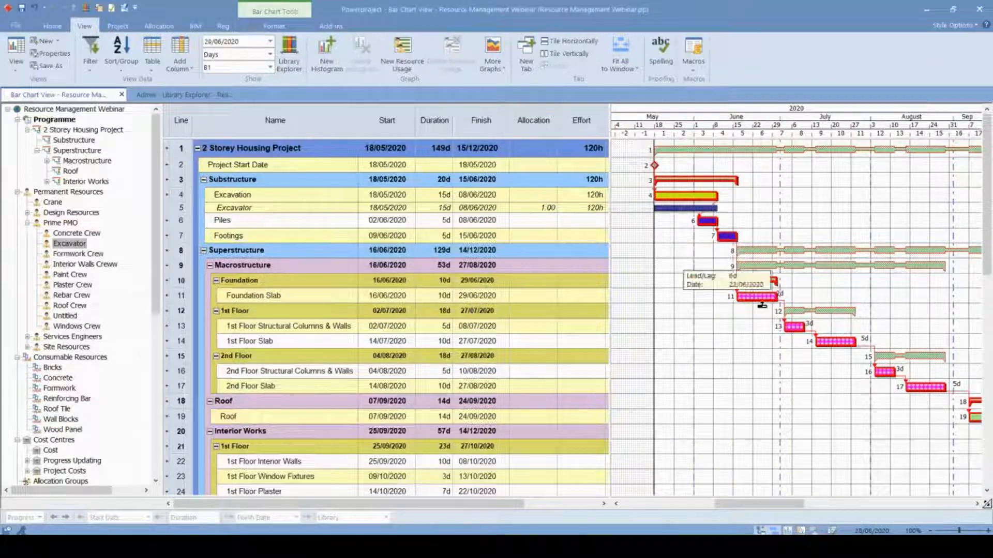
{"action": "left_click_drag", "start_coordinate": [738, 507], "coordinate": [764, 508]}
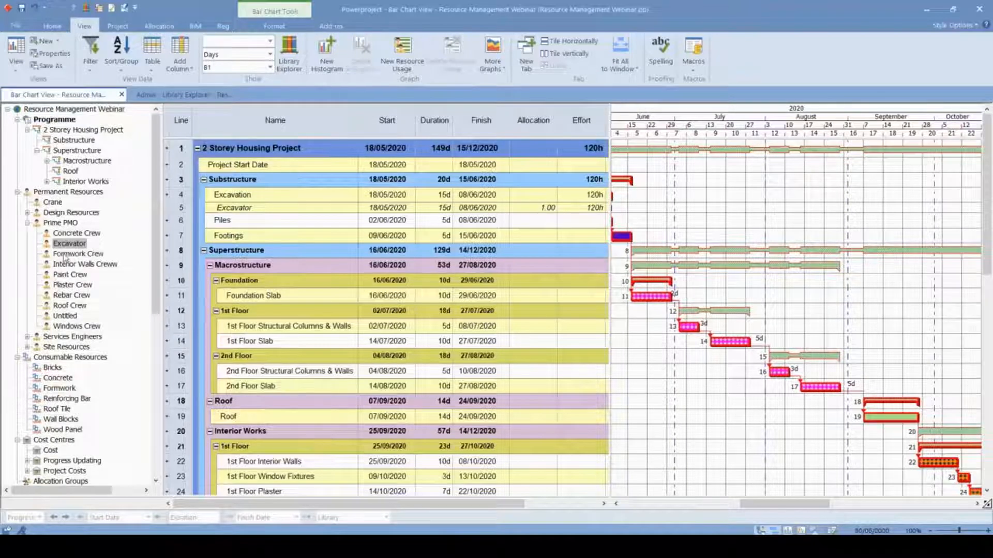
{"action": "left_click_drag", "start_coordinate": [66, 259], "coordinate": [648, 298]}
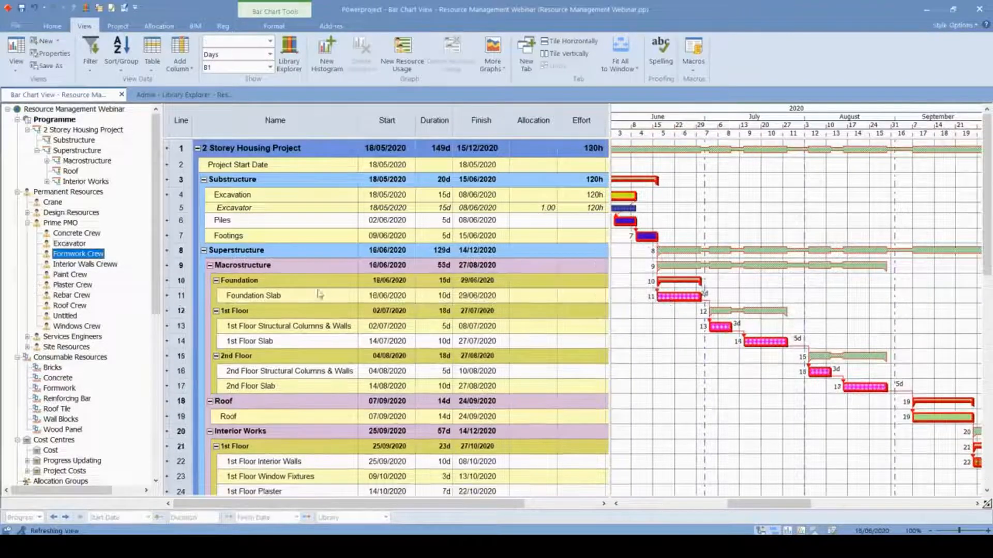
{"action": "left_click_drag", "start_coordinate": [61, 249], "coordinate": [684, 299]}
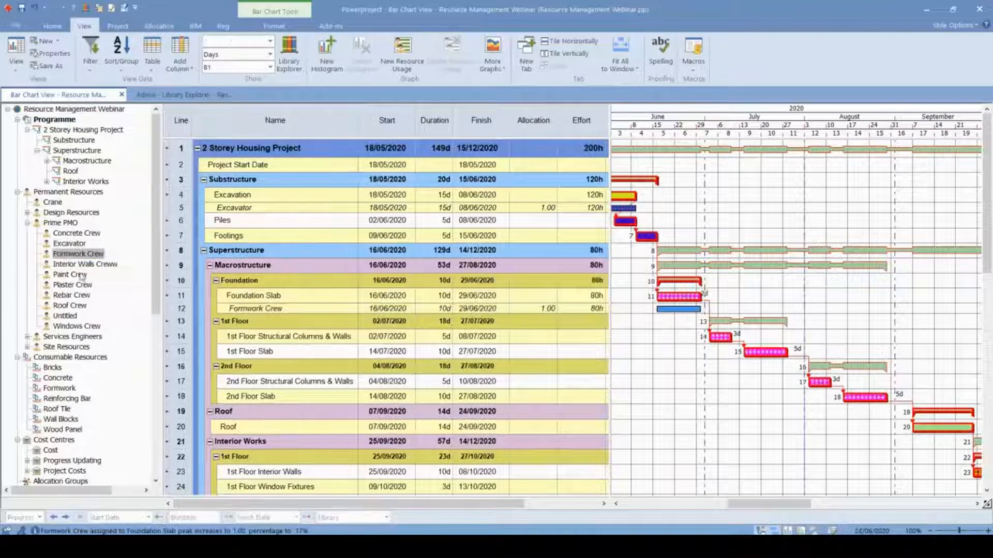
{"action": "left_click_drag", "start_coordinate": [65, 298], "coordinate": [685, 299]}
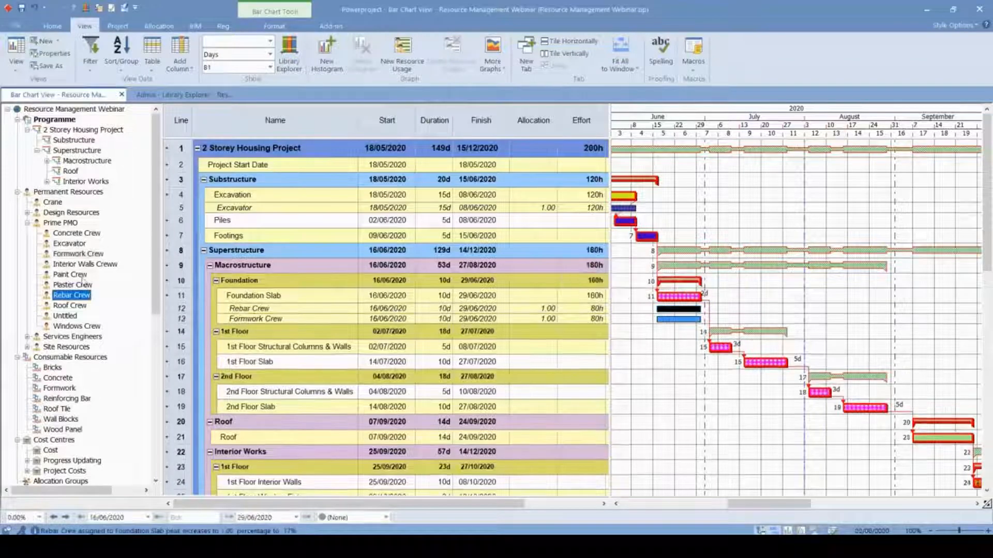
{"action": "left_click_drag", "start_coordinate": [627, 337], "coordinate": [685, 297]}
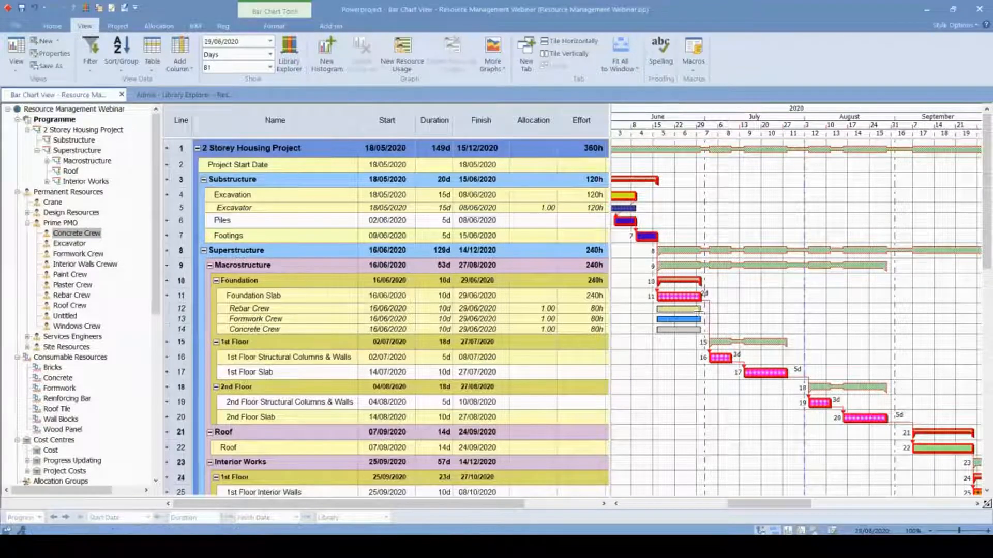
- Review the Calculated parameter options in the Rebar Crew allocation's modelling properties, keeping Duration
{"action": "scroll", "coordinate": [698, 311], "scroll_direction": "up", "scroll_amount": 2}
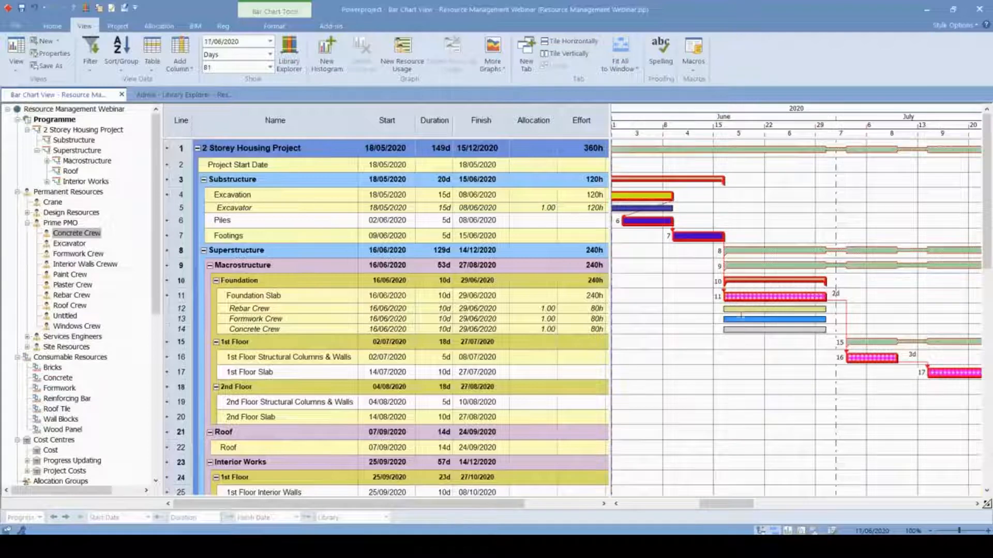
{"action": "left_click", "coordinate": [737, 308]}
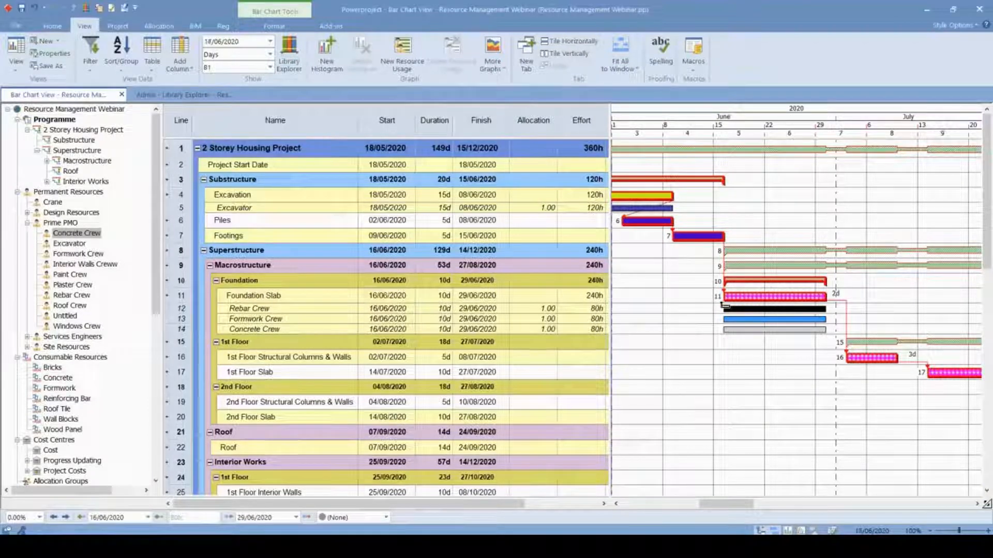
{"action": "double_click", "coordinate": [816, 308]}
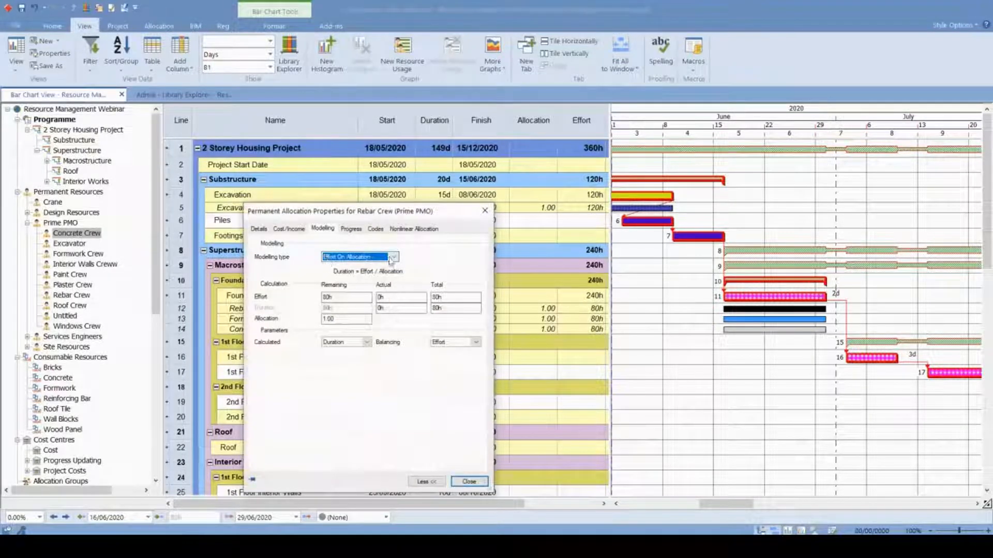
{"action": "left_click", "coordinate": [365, 343]}
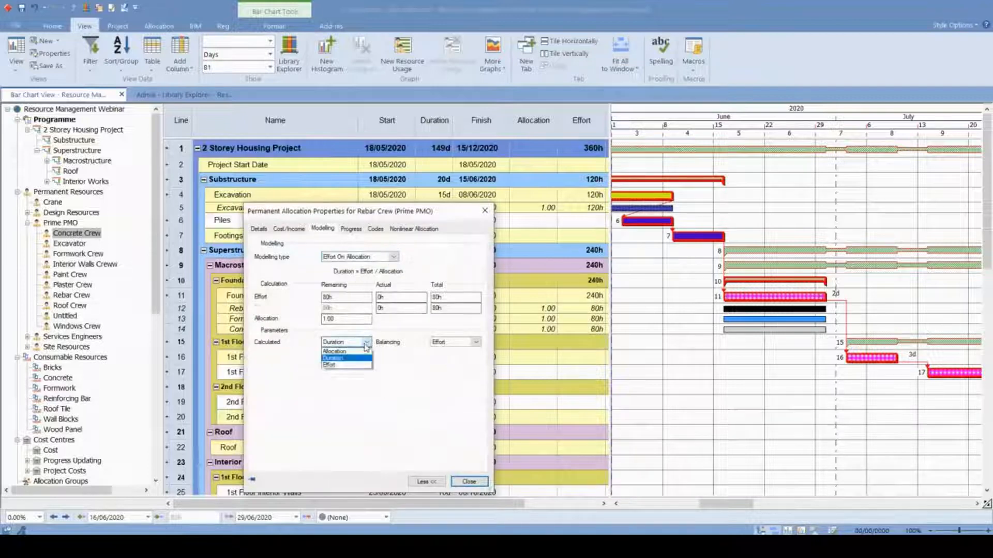
{"action": "left_click", "coordinate": [342, 360]}
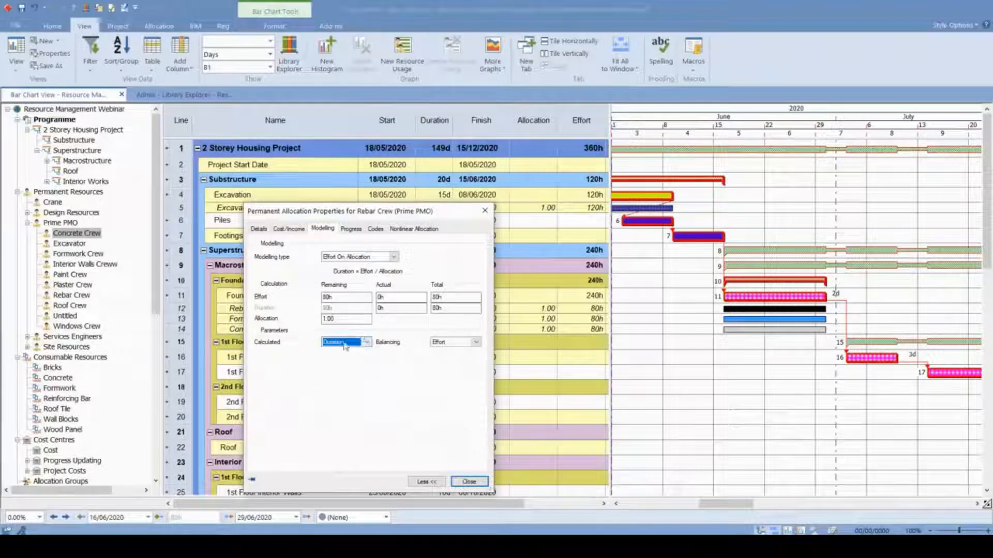
{"action": "left_click", "coordinate": [469, 482]}
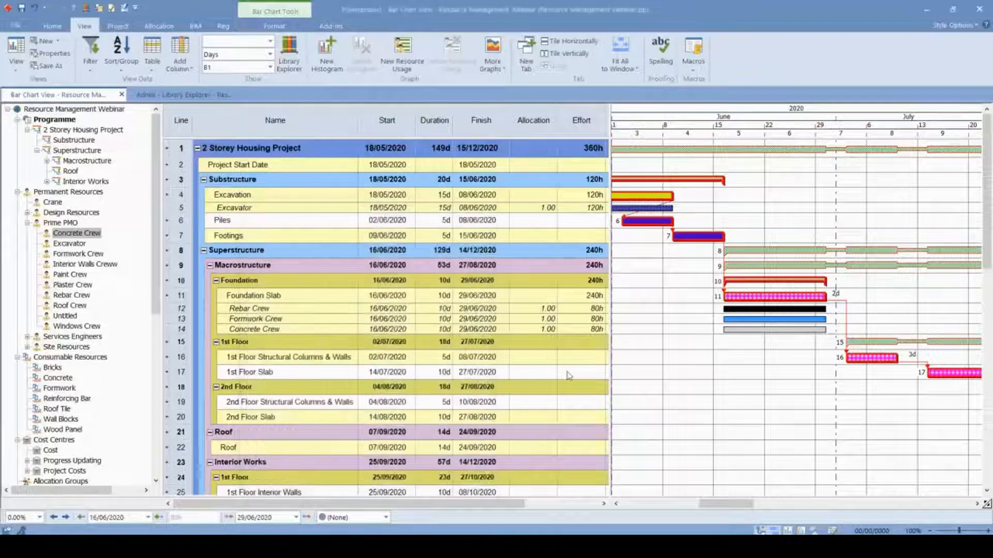
- Shorten the Rebar Crew's allocation bar under Foundation Slab to 7 days, running from 17/06/2020 to 25/06/2020
{"action": "left_click", "coordinate": [429, 300]}
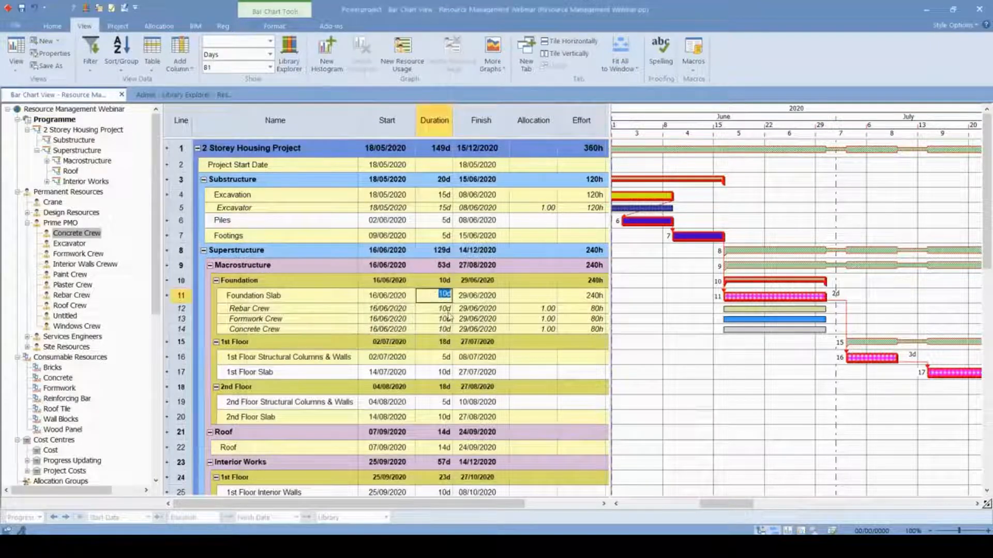
{"action": "left_click", "coordinate": [754, 308]}
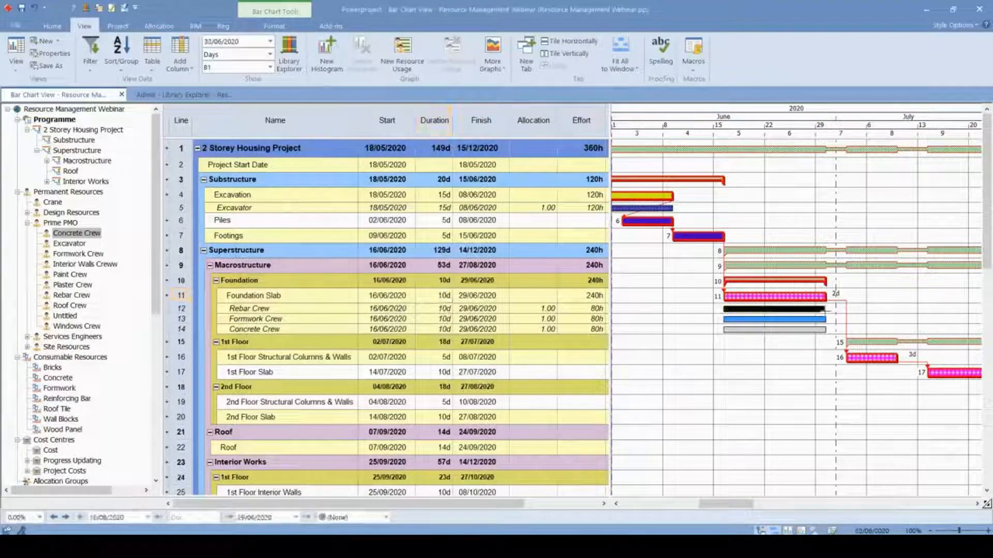
{"action": "mouse_move", "coordinate": [825, 310]}
{"action": "left_mouse_down"}
{"action": "mouse_move", "coordinate": [796, 316]}
{"action": "mouse_move", "coordinate": [806, 310]}
{"action": "left_mouse_up"}
{"action": "left_click", "coordinate": [834, 310]}
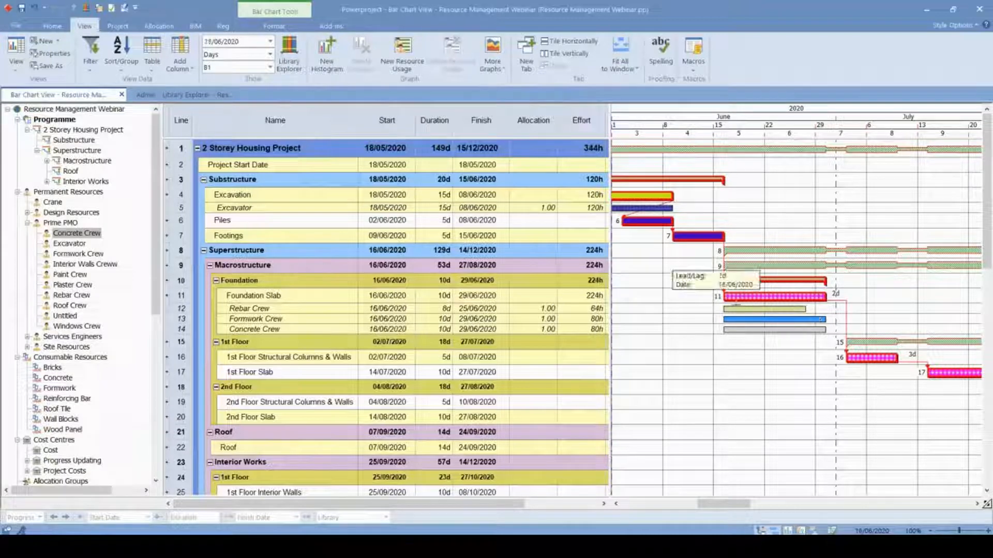
{"action": "left_click_drag", "start_coordinate": [731, 310], "coordinate": [737, 310]}
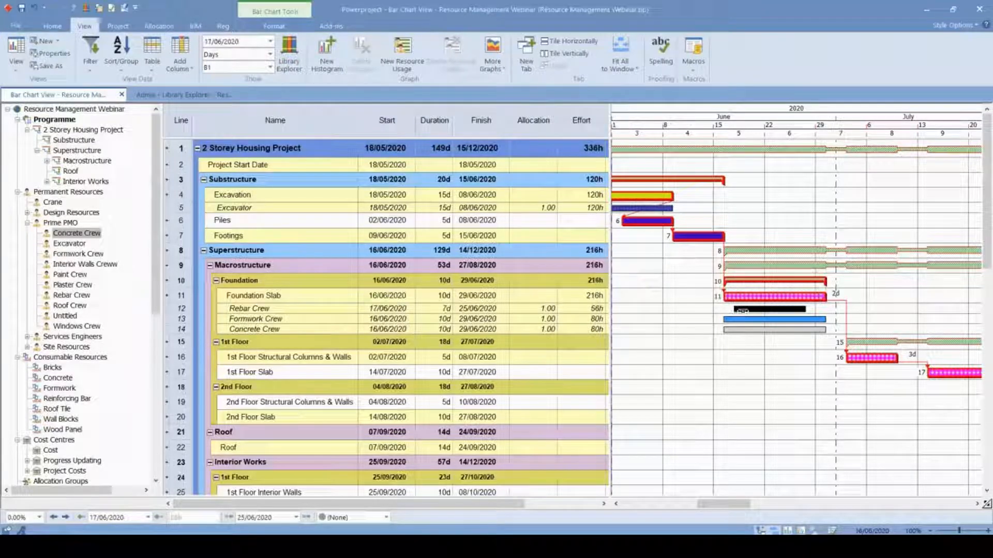
- Widen the task table to show the Quantity column and check the modelling settings of the Rebar Crew's allocation
{"action": "left_click_drag", "start_coordinate": [610, 309], "coordinate": [646, 308]}
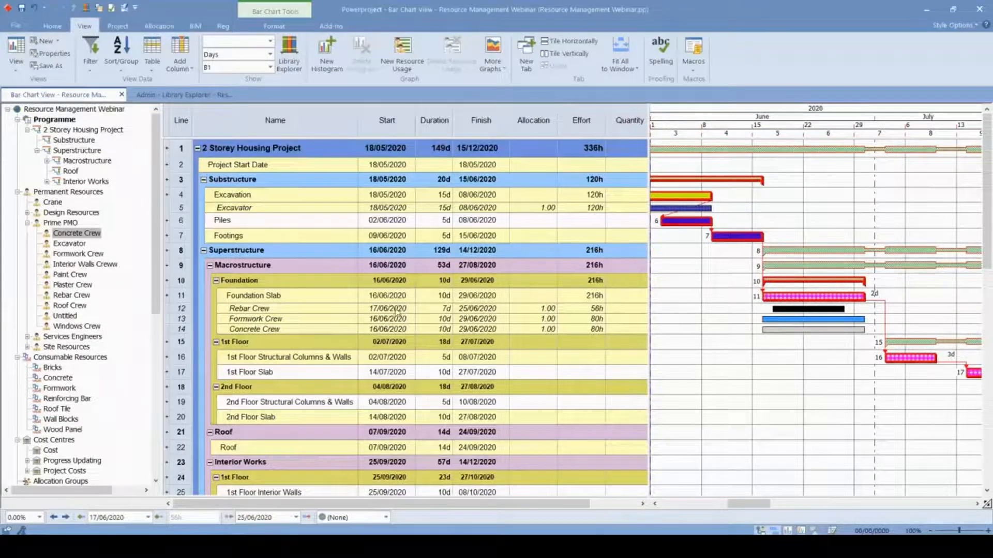
{"action": "key", "text": "ctrl"}
{"action": "key", "text": "ctrl"}
{"action": "key", "text": "ctrl"}
{"action": "key", "text": "ctrl"}
{"action": "left_click", "coordinate": [843, 371]}
{"action": "left_click", "coordinate": [806, 309]}
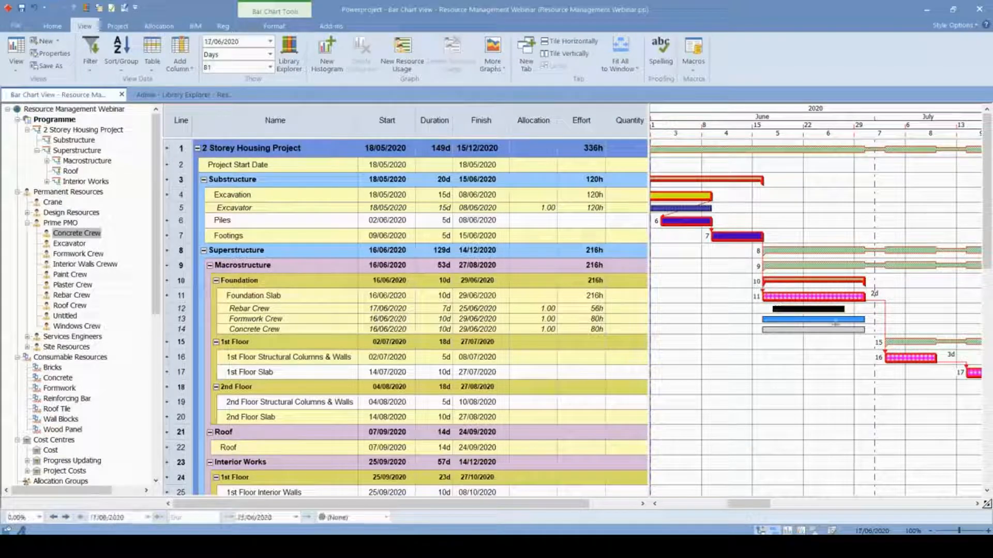
{"action": "double_click", "coordinate": [814, 310]}
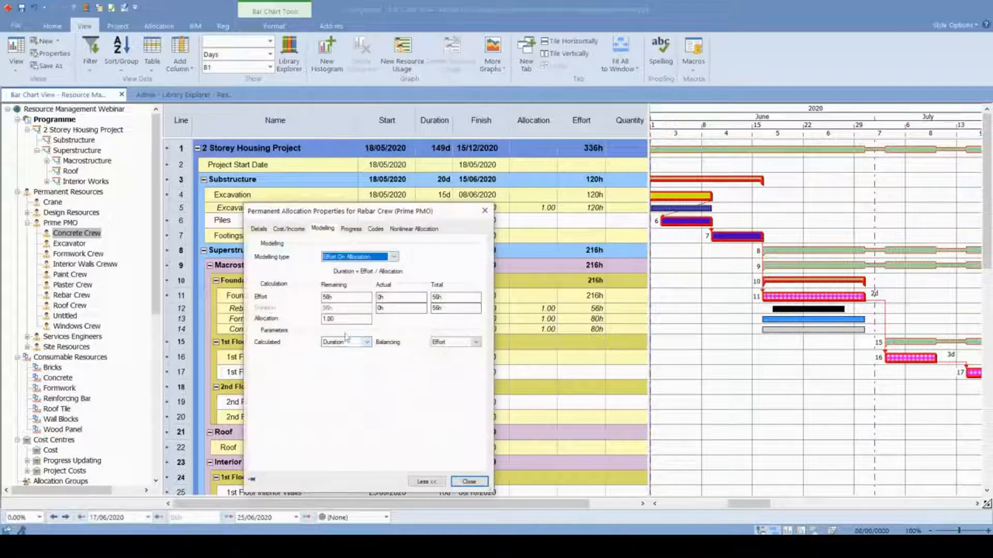
{"action": "left_click", "coordinate": [368, 256]}
{"action": "left_click", "coordinate": [442, 255]}
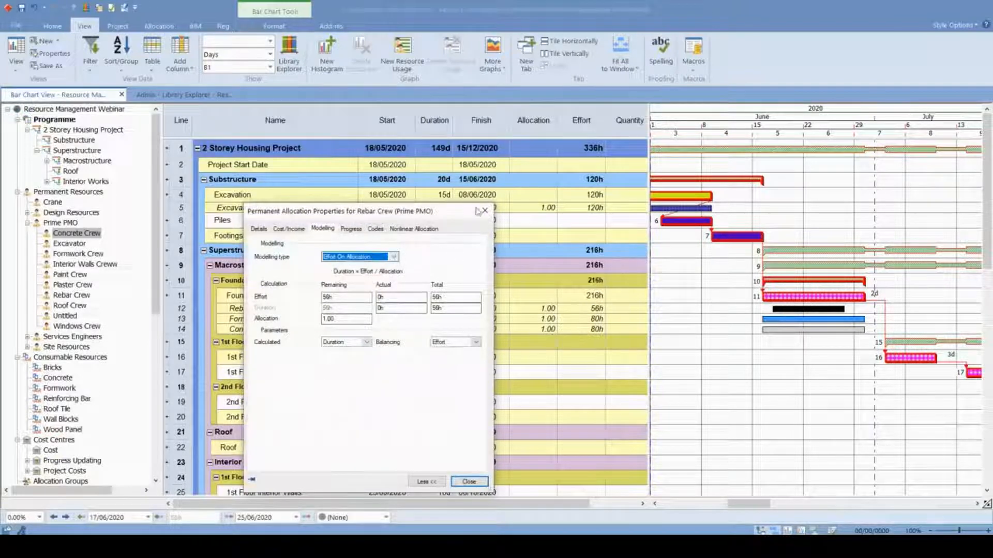
{"action": "left_click", "coordinate": [484, 211]}
- Set the Rebar Crew's allocation value on the Foundation Slab task to 5.00
{"action": "left_click", "coordinate": [594, 309]}
{"action": "left_click", "coordinate": [595, 309]}
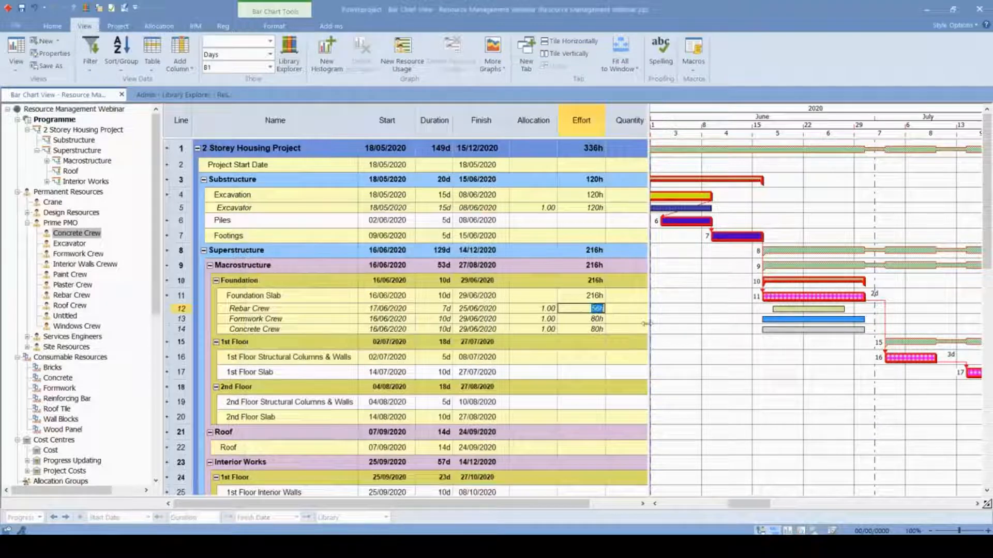
{"action": "left_click", "coordinate": [767, 365]}
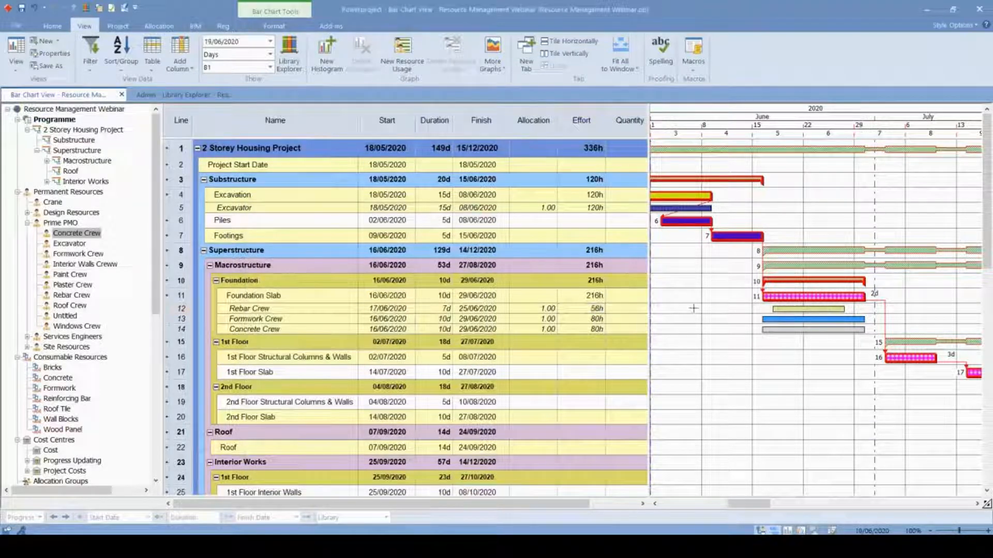
{"action": "left_click", "coordinate": [549, 310]}
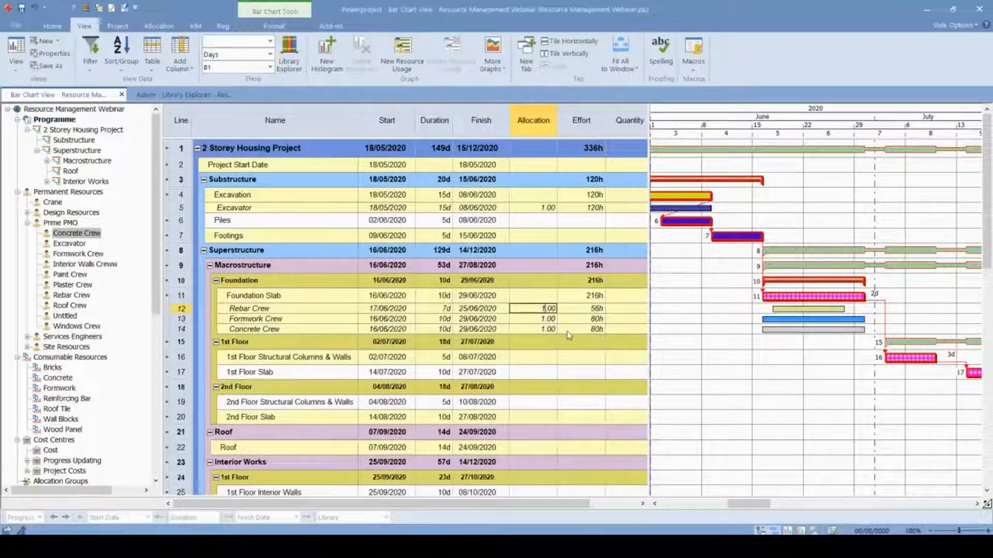
{"action": "key", "text": "Return"}
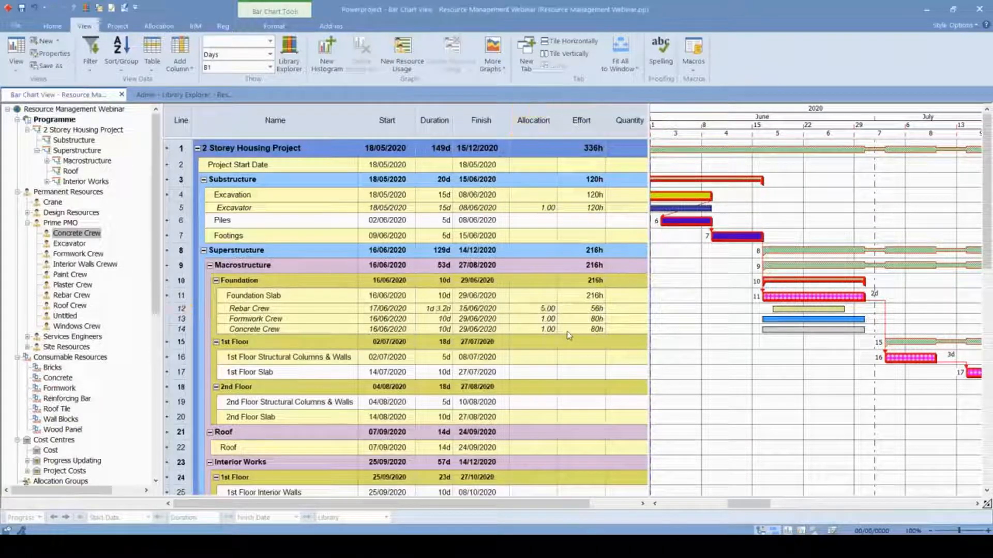
- Compare the Rebar Crew allocation's Calculated and Balancing parameters with its effort and duration in the task table
{"action": "double_click", "coordinate": [779, 309]}
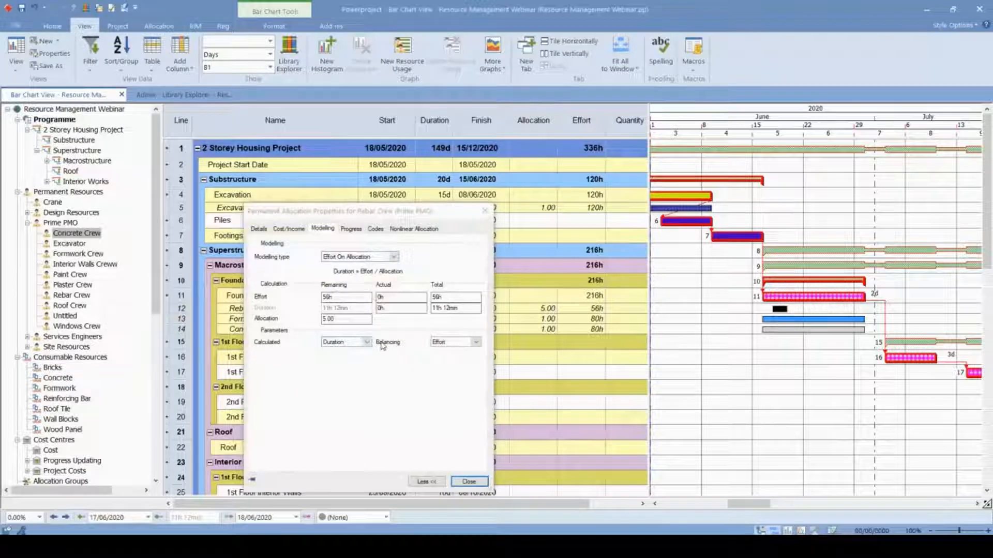
{"action": "left_click_drag", "start_coordinate": [462, 213], "coordinate": [541, 332]}
{"action": "key", "text": "ctrl"}
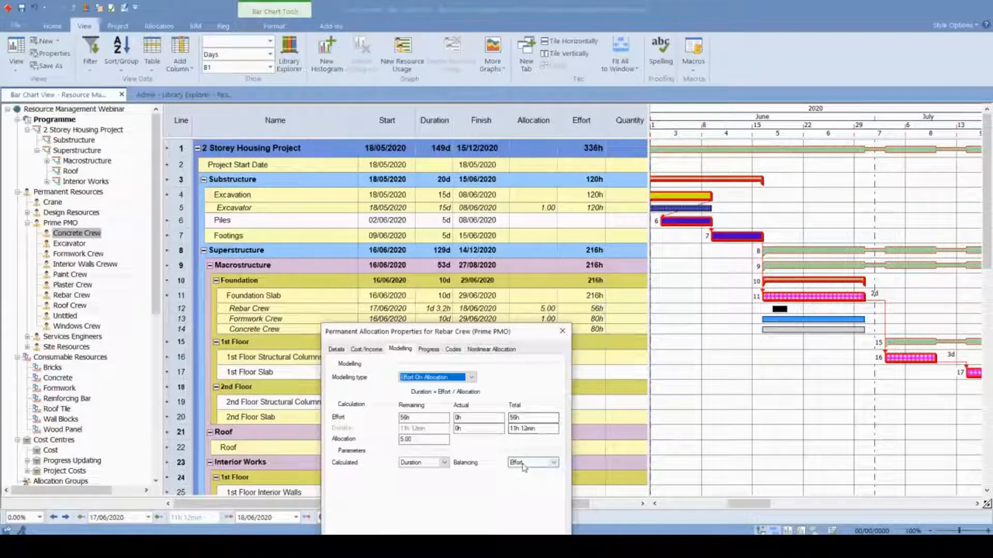
{"action": "key", "text": "ctrl"}
{"action": "key", "text": "ctrl"}
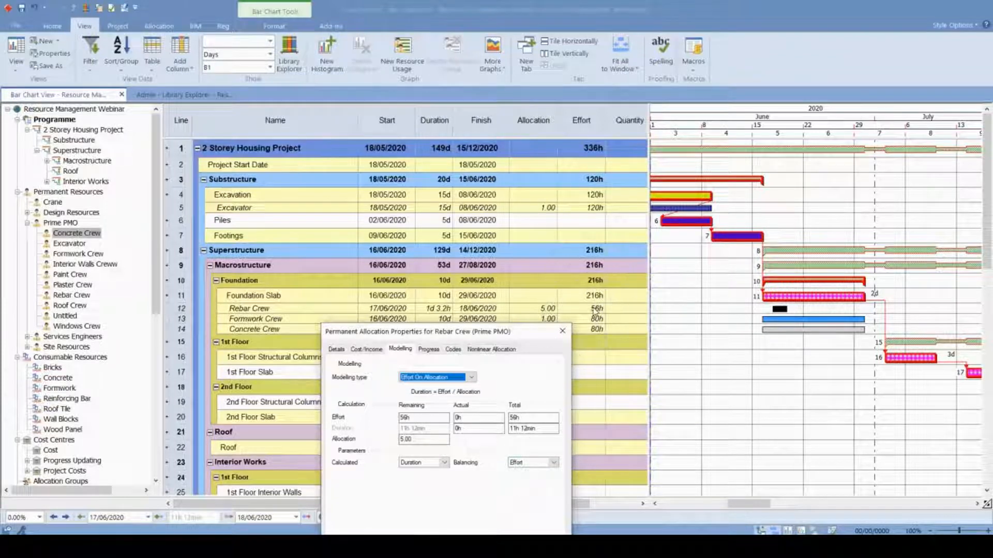
{"action": "left_click", "coordinate": [429, 309]}
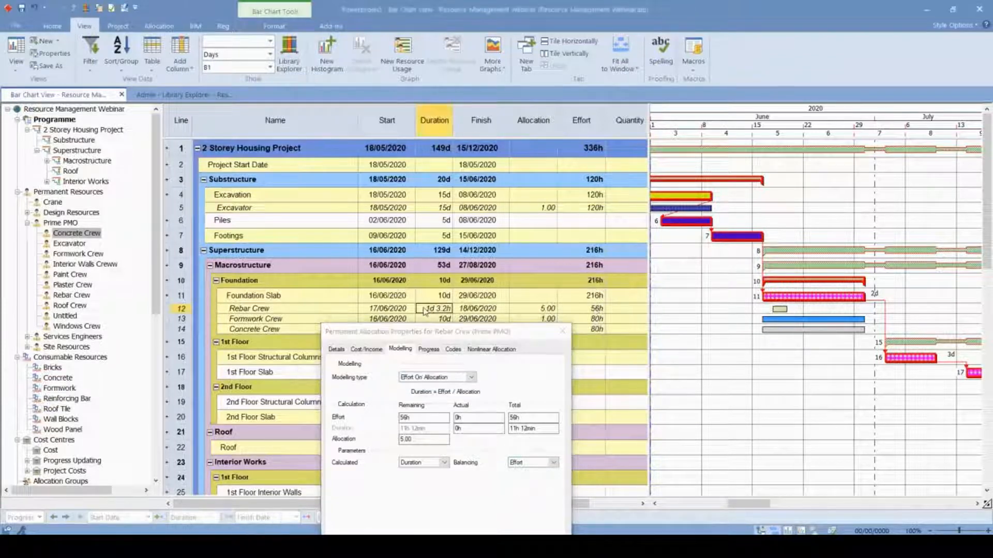
{"action": "key", "text": "ctrl"}
{"action": "left_click", "coordinate": [563, 331]}
- Extend the Rebar Crew's allocation bar to 7 days, finishing on 25/06/2020, and check its effort
{"action": "left_click_drag", "start_coordinate": [792, 309], "coordinate": [845, 309]}
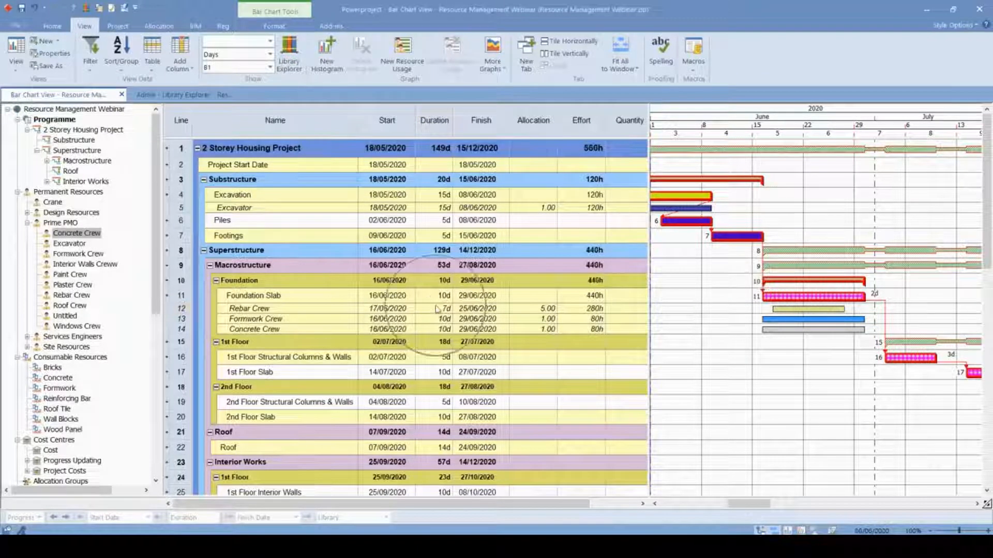
{"action": "double_click", "coordinate": [593, 309]}
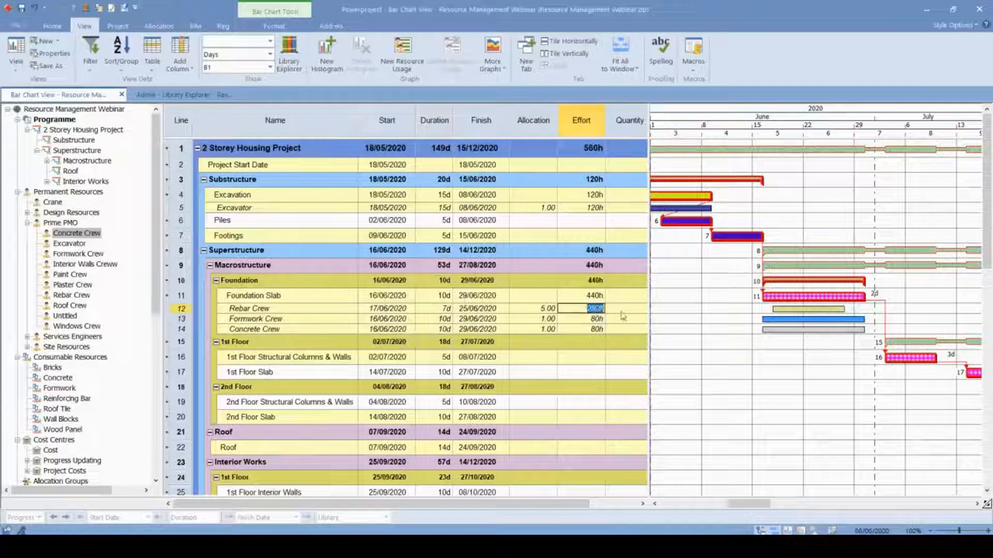
{"action": "left_click", "coordinate": [790, 386]}
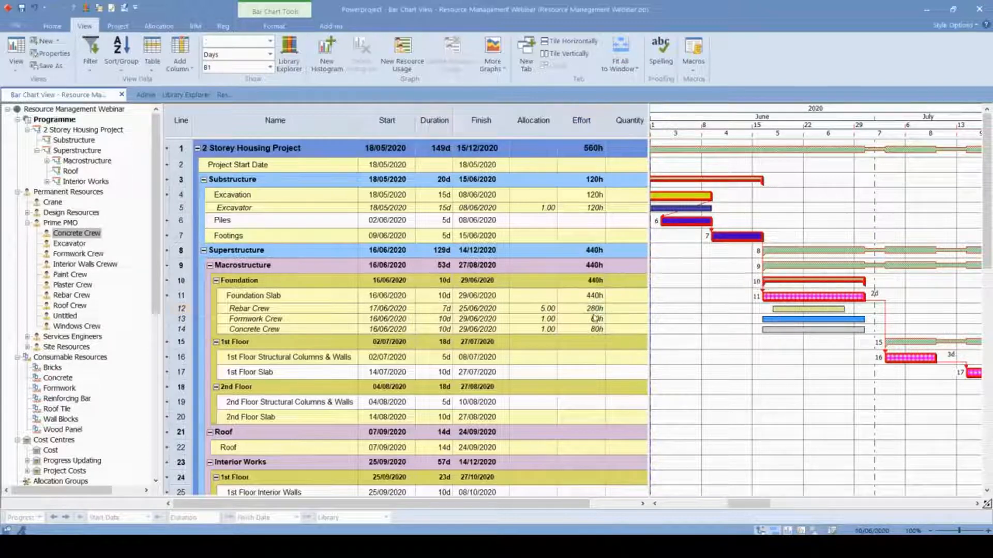
- Set the modelling type of the Formwork Crew's allocation on the Foundation Slab task to Non Modelled
{"action": "double_click", "coordinate": [830, 319]}
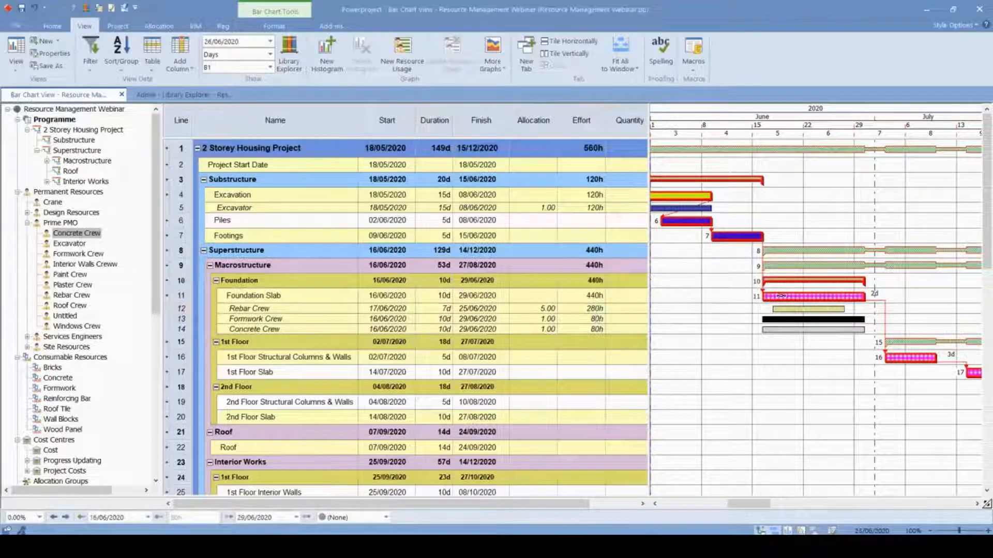
{"action": "left_click", "coordinate": [564, 254]}
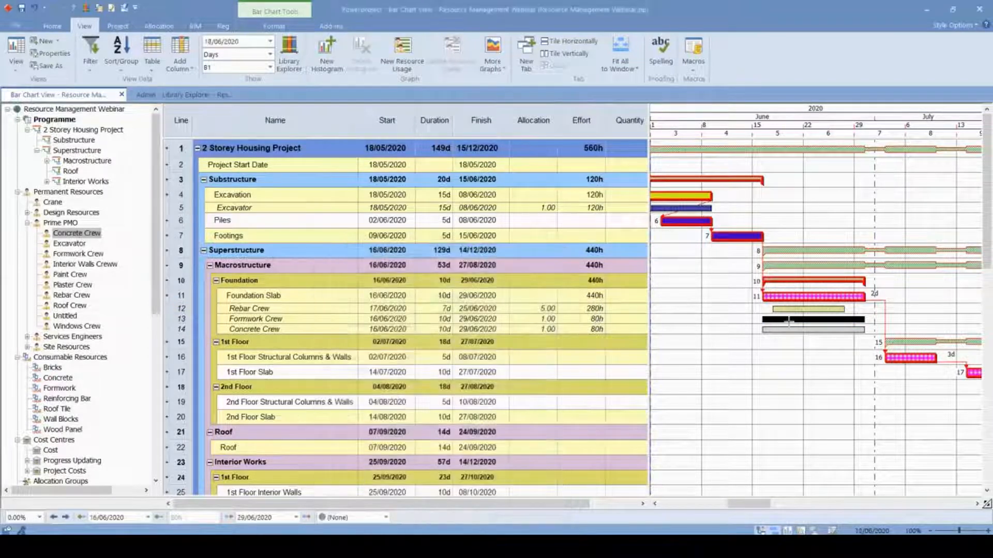
{"action": "double_click", "coordinate": [788, 319]}
{"action": "left_click", "coordinate": [447, 298]}
{"action": "left_click", "coordinate": [440, 305]}
{"action": "left_click", "coordinate": [562, 250]}
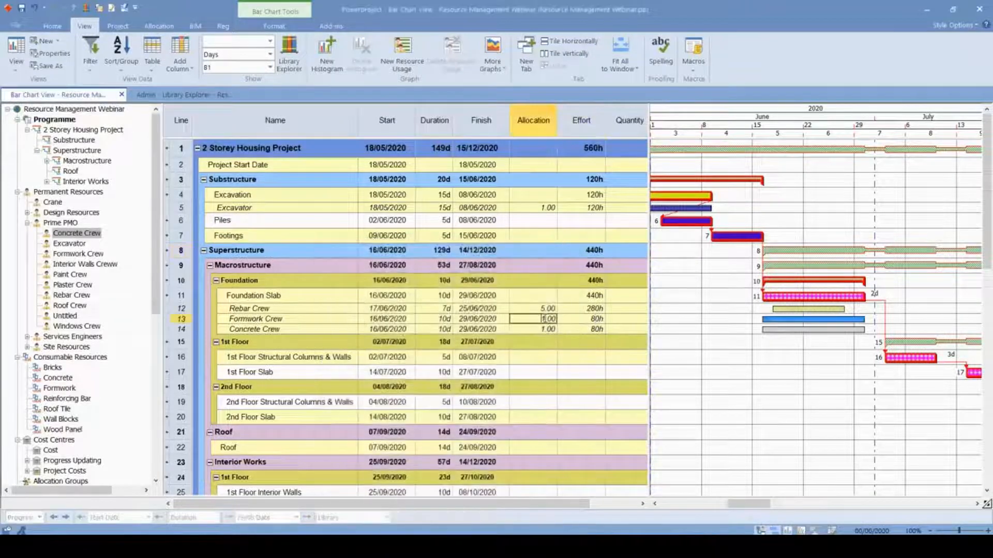
- Set the Formwork Crew's allocation value to 5.00 and check its duration and effort
{"action": "type", "text": "5"}
{"action": "key", "text": "Return"}
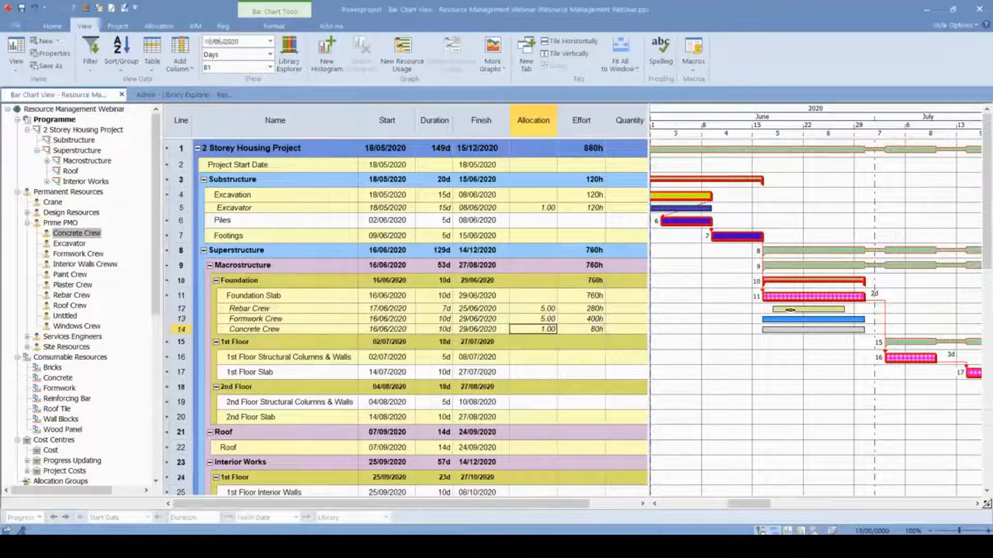
{"action": "left_click", "coordinate": [796, 323]}
{"action": "key", "text": "ctrl"}
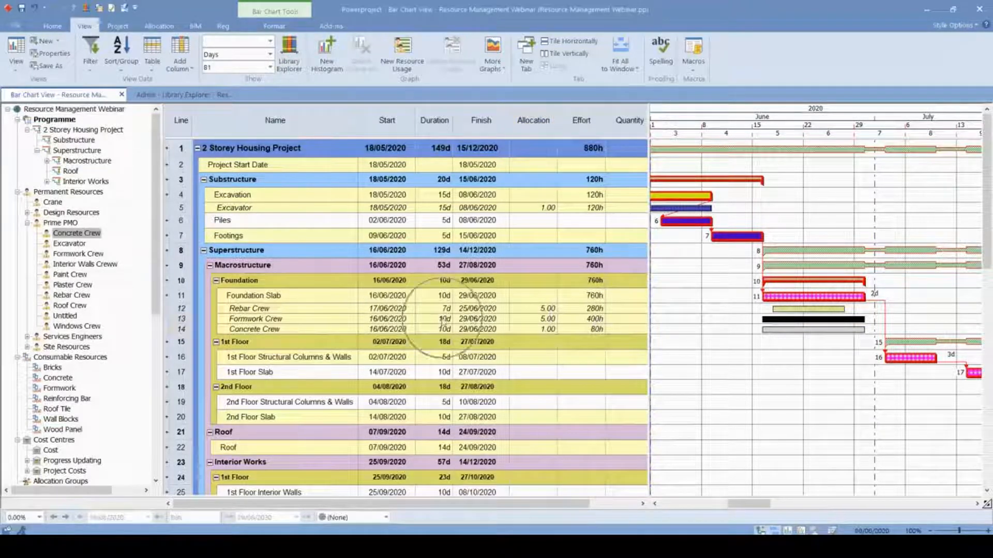
{"action": "left_click", "coordinate": [443, 319]}
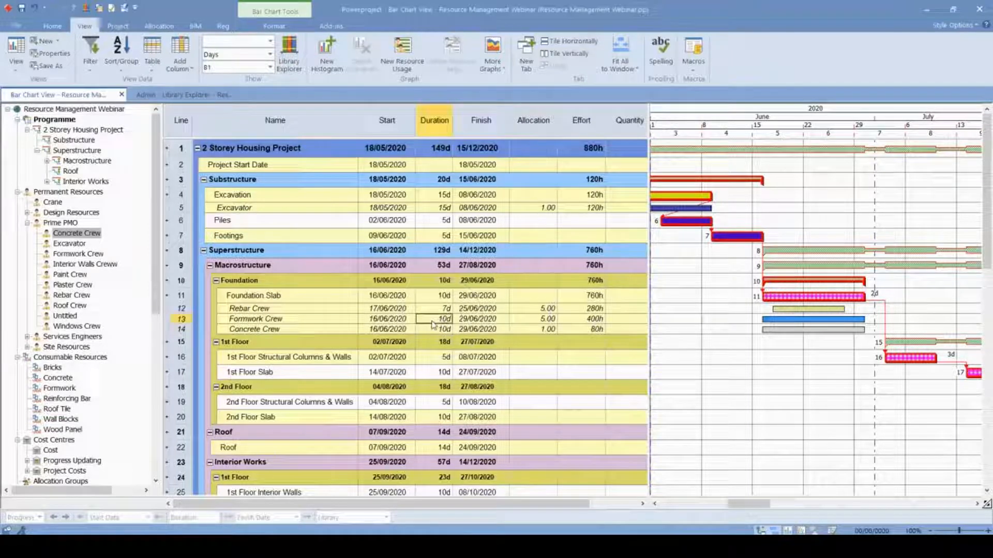
{"action": "left_click", "coordinate": [584, 319]}
{"action": "left_click", "coordinate": [583, 319]}
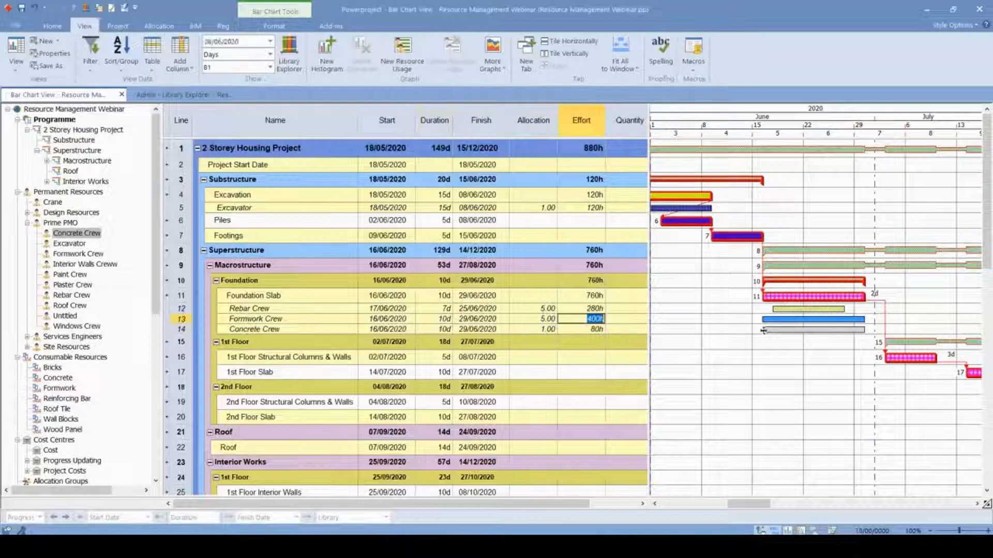
- Change the modelling type of the Formwork Crew's allocation to Effort On Allocation
{"action": "double_click", "coordinate": [783, 324]}
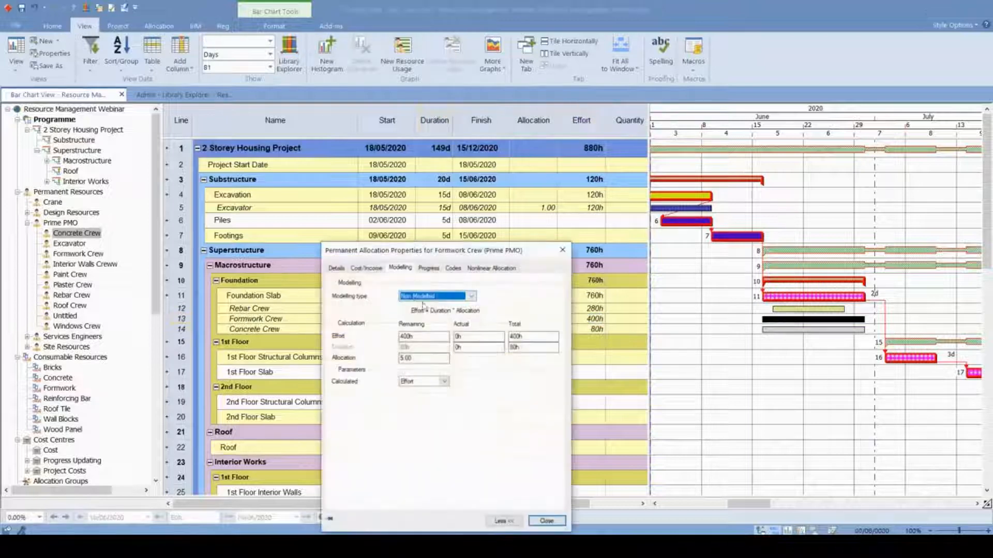
{"action": "left_click", "coordinate": [421, 296]}
{"action": "left_click", "coordinate": [425, 313]}
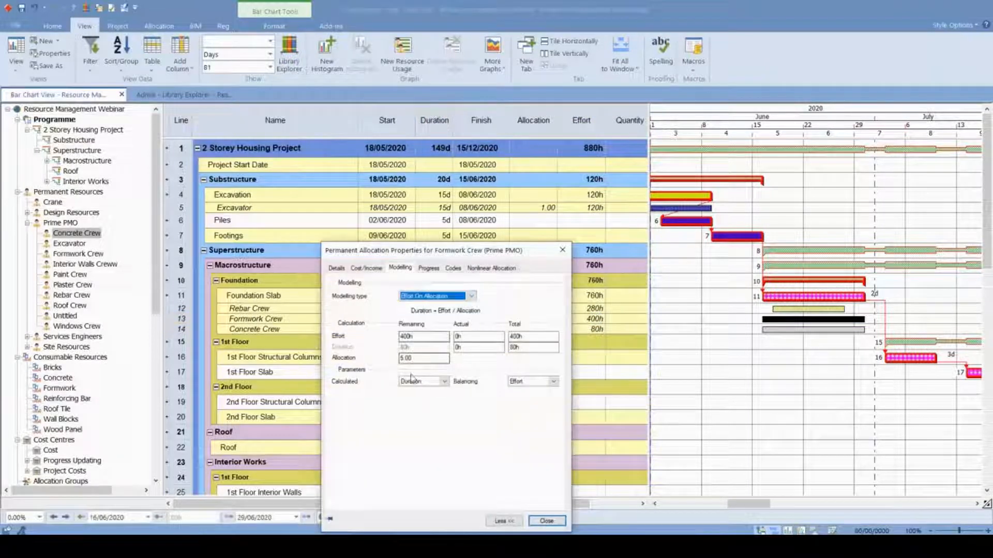
{"action": "left_click", "coordinate": [562, 250]}
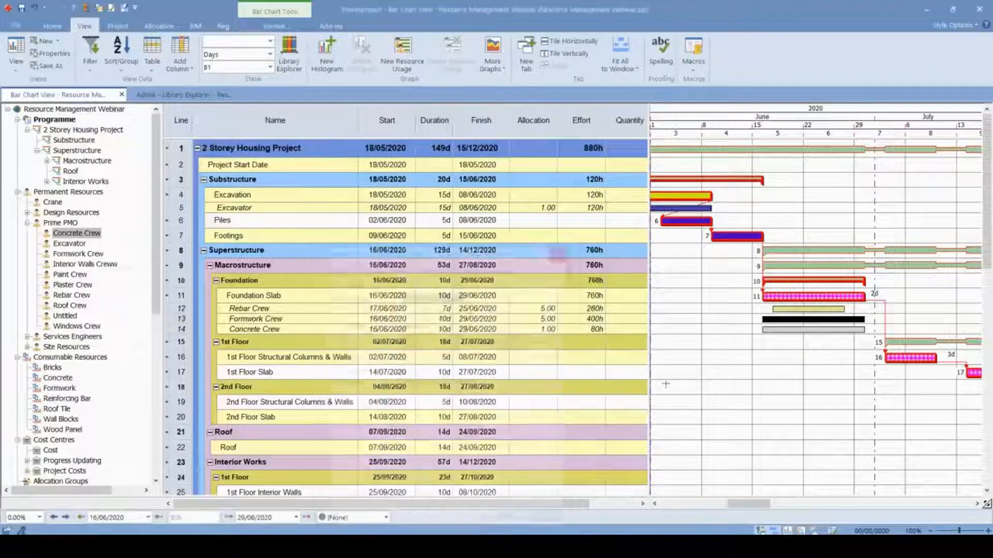
- Shorten the Formwork Crew's allocation bar to 9 days, finishing on 26/06/2020, and check its effort
{"action": "left_click_drag", "start_coordinate": [864, 321], "coordinate": [854, 325]}
{"action": "left_click", "coordinate": [848, 354]}
{"action": "key", "text": "ctrl"}
{"action": "double_click", "coordinate": [583, 319]}
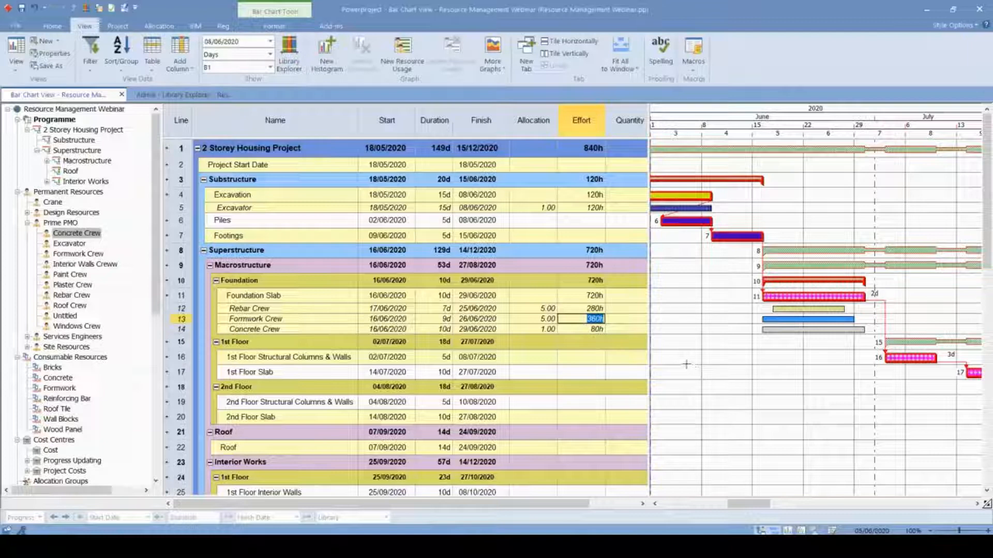
- Set the modelling type of the Concrete Crew's allocation on the Foundation Slab task to Non Modelled
{"action": "left_click", "coordinate": [750, 371]}
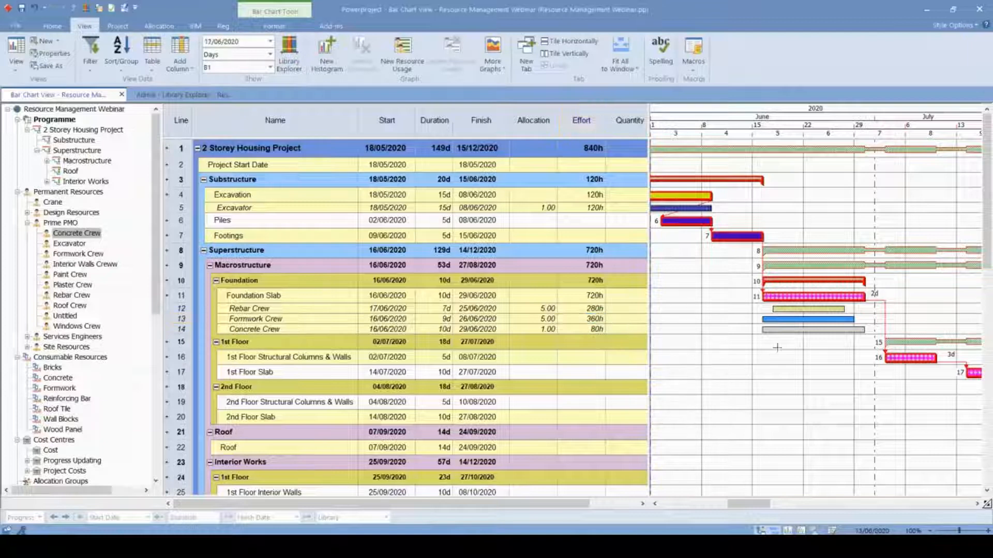
{"action": "left_click", "coordinate": [763, 329]}
{"action": "double_click", "coordinate": [763, 330]}
{"action": "key", "text": "Escape"}
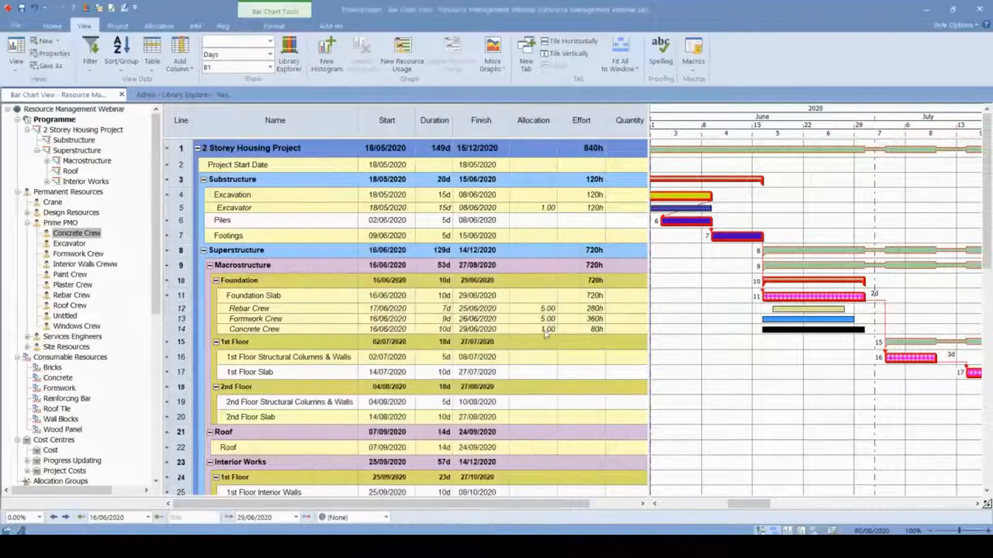
{"action": "left_click", "coordinate": [536, 329]}
{"action": "left_click", "coordinate": [774, 330]}
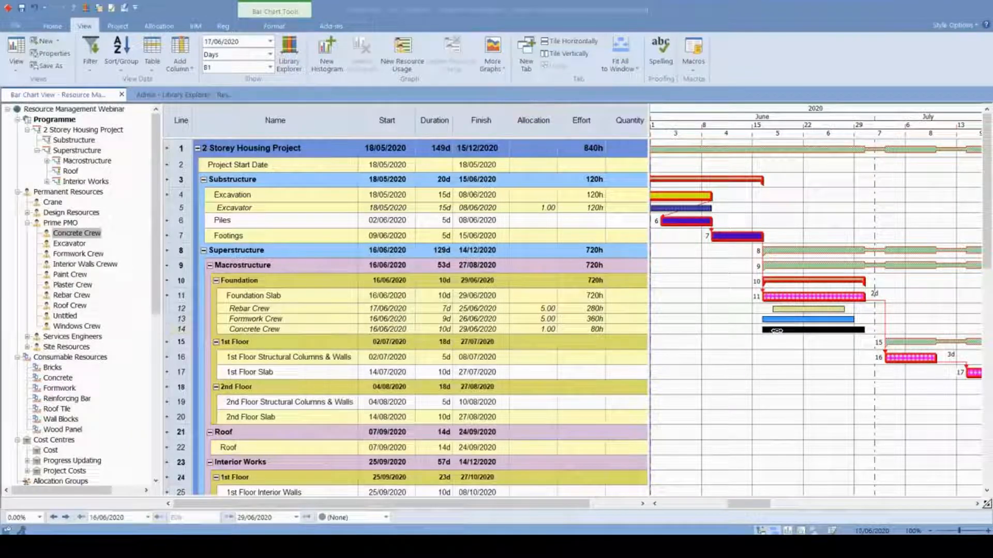
{"action": "double_click", "coordinate": [776, 330]}
{"action": "left_click", "coordinate": [439, 296]}
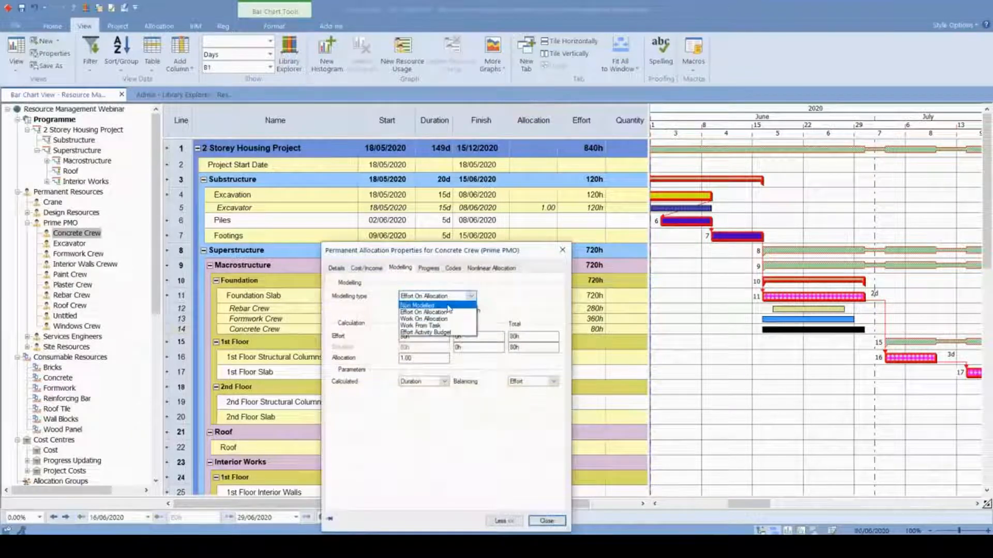
{"action": "left_click", "coordinate": [448, 306]}
- Set the Concrete Crew's allocation value to 3.00 and its modelling type to Effort On Allocation
{"action": "left_click", "coordinate": [405, 358]}
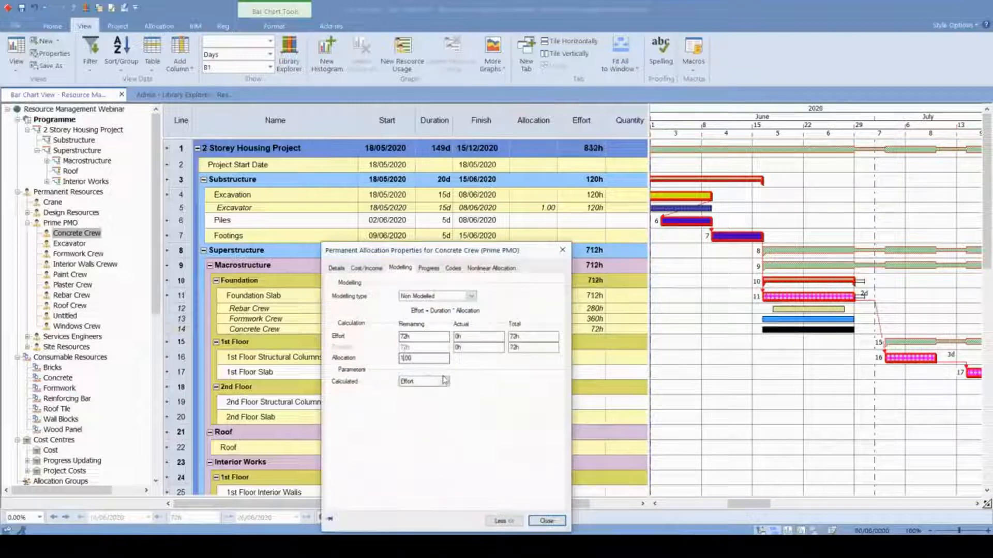
{"action": "key", "text": "BackSpace"}
{"action": "type", "text": "3"}
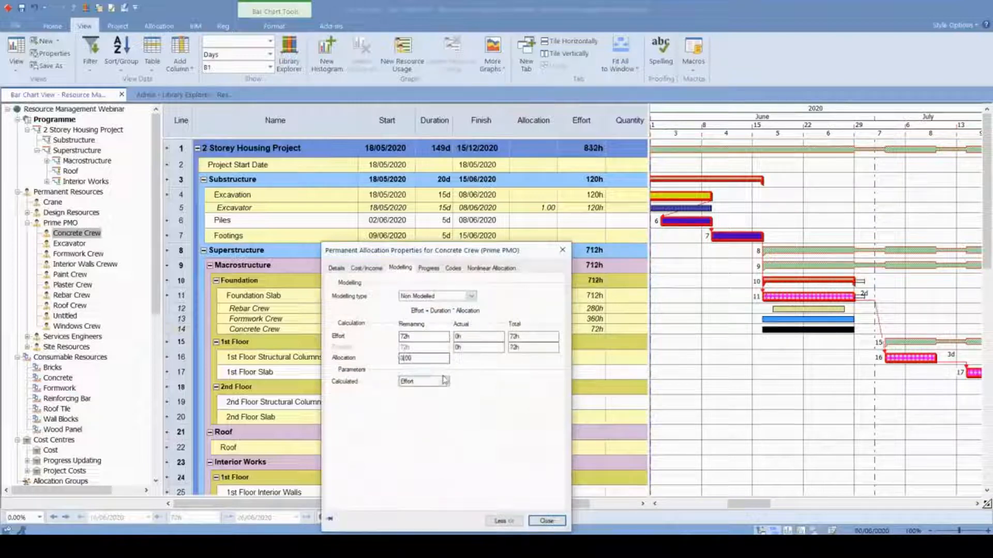
{"action": "left_click", "coordinate": [442, 296]}
{"action": "left_click", "coordinate": [440, 314]}
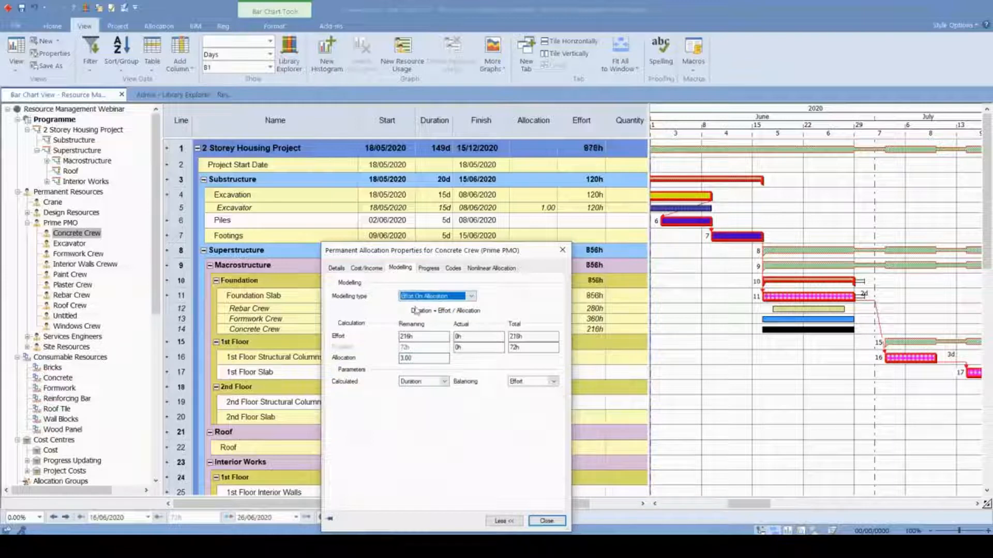
{"action": "left_click", "coordinate": [547, 521]}
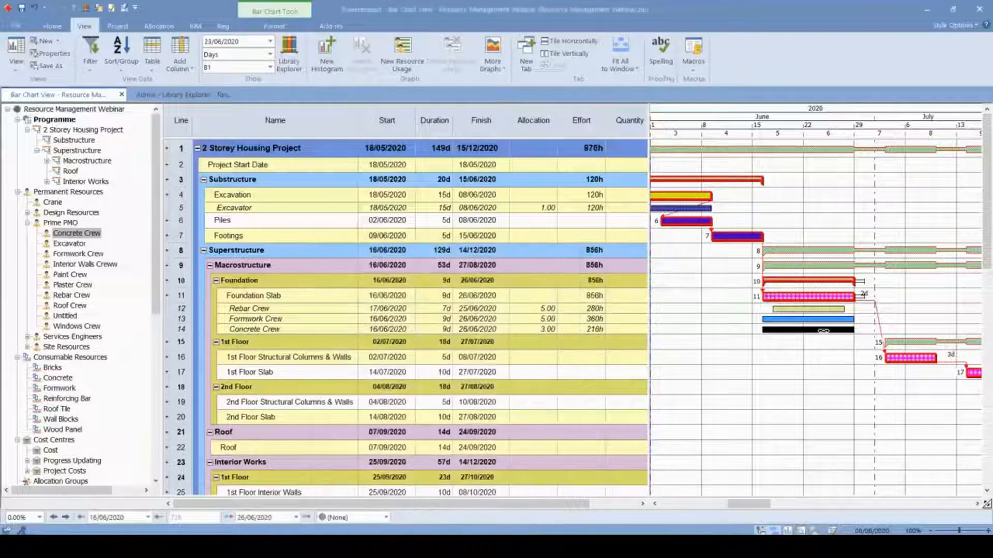
- Shorten the Concrete Crew's bar to 1 day on 26/06/2020 and make the Formwork Crew's bar 9 days long
{"action": "left_click_drag", "start_coordinate": [764, 331], "coordinate": [844, 320]}
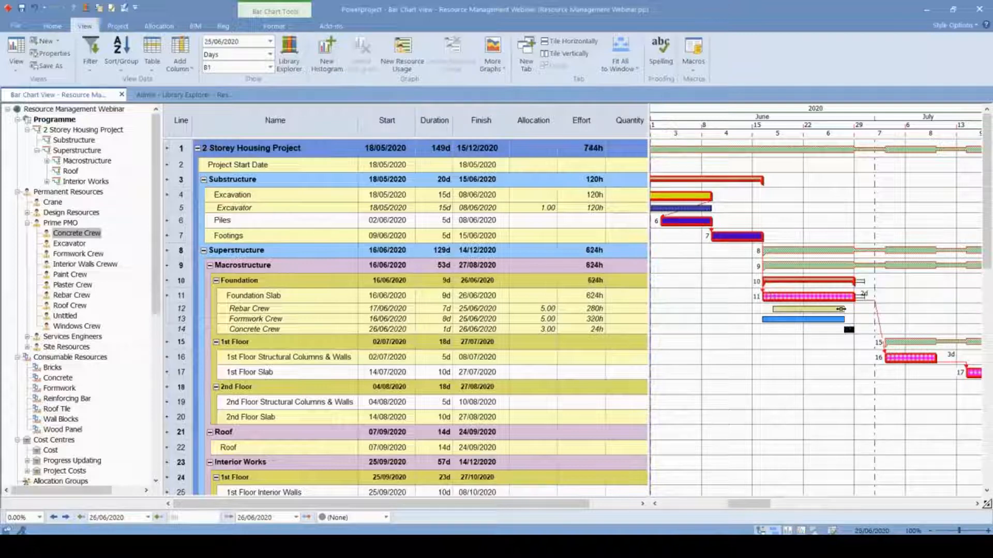
{"action": "mouse_move", "coordinate": [854, 322]}
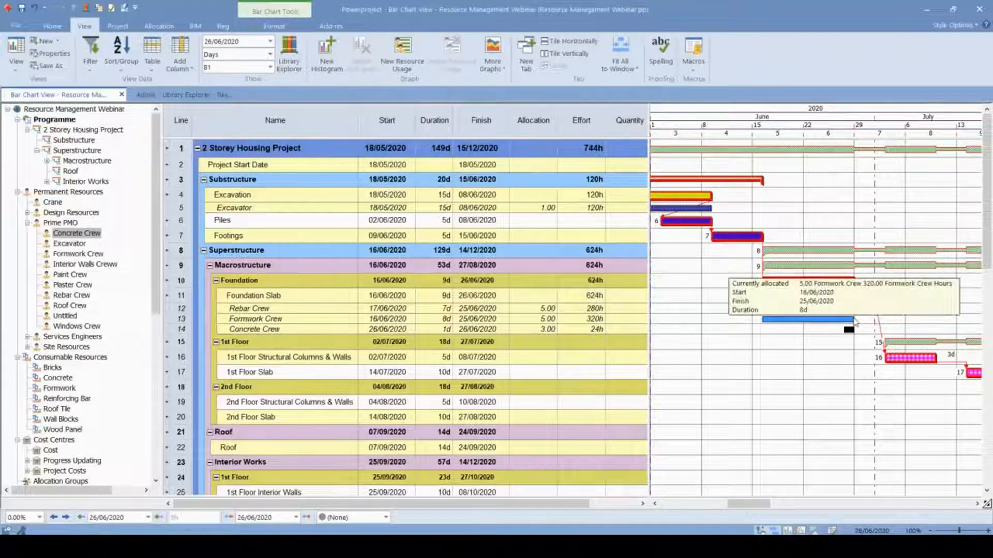
{"action": "left_click_drag", "start_coordinate": [854, 321], "coordinate": [853, 321]}
- Set the Foundation Slab duration to 10 days and bring the Formwork Crew's bar back to finish on 26/06/2020
{"action": "double_click", "coordinate": [445, 294]}
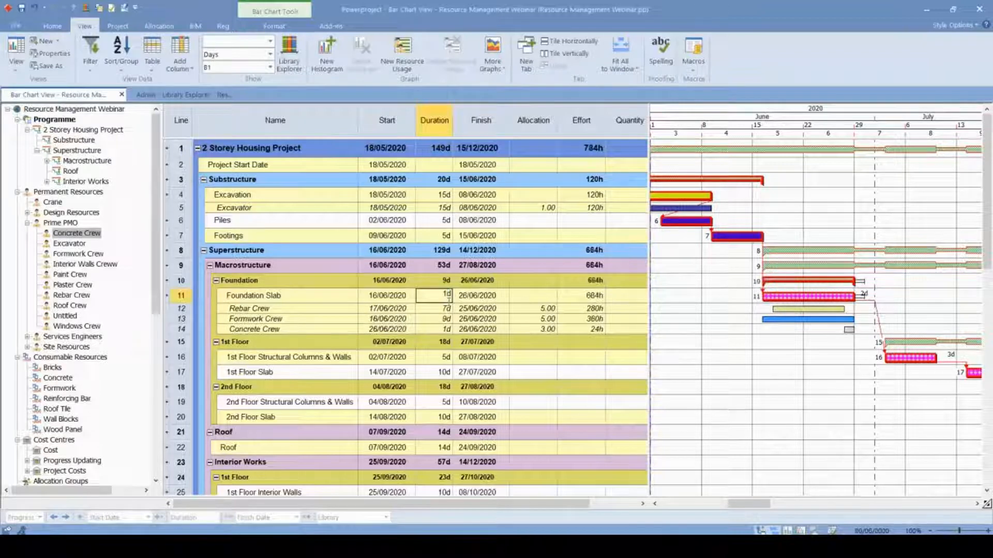
{"action": "type", "text": "10"}
{"action": "key", "text": "Return"}
{"action": "mouse_move", "coordinate": [867, 318]}
{"action": "left_mouse_down"}
{"action": "mouse_move", "coordinate": [844, 319]}
{"action": "mouse_move", "coordinate": [854, 320]}
{"action": "left_mouse_up"}
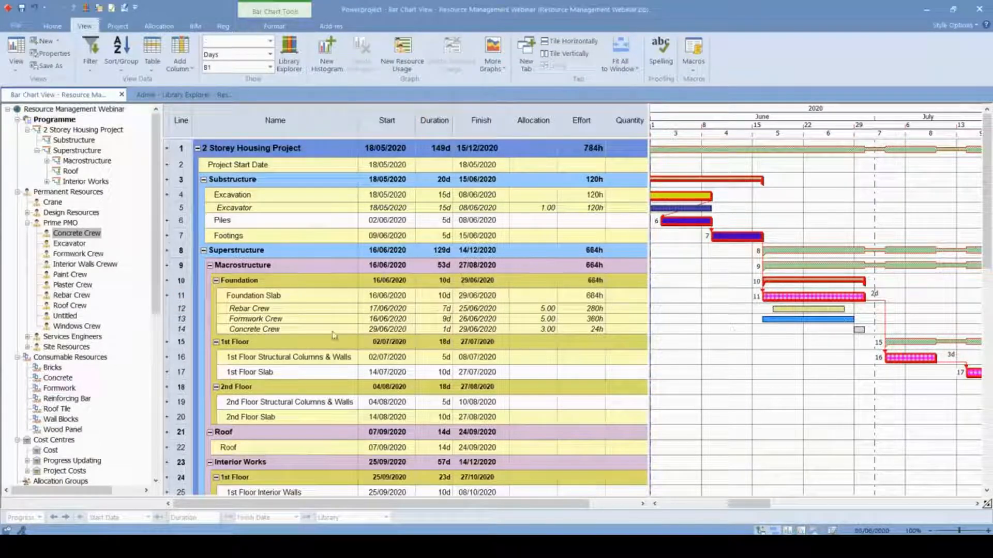
- Compare the bars and effort values of the Rebar, Formwork and Concrete Crew allocations
{"action": "left_click", "coordinate": [811, 310]}
{"action": "left_click", "coordinate": [816, 320]}
{"action": "left_click", "coordinate": [857, 330]}
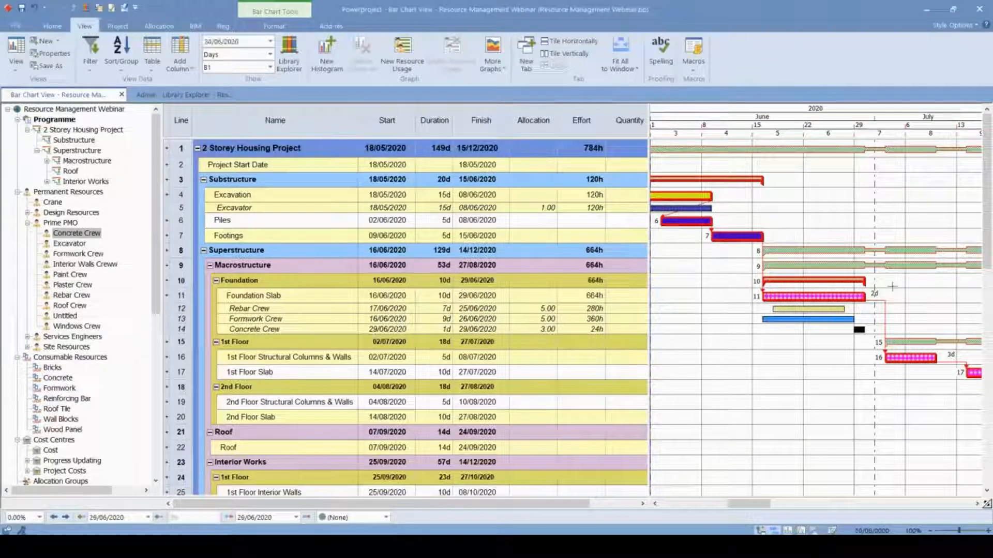
{"action": "left_click", "coordinate": [590, 309]}
{"action": "left_click", "coordinate": [590, 319]}
{"action": "left_click", "coordinate": [591, 330]}
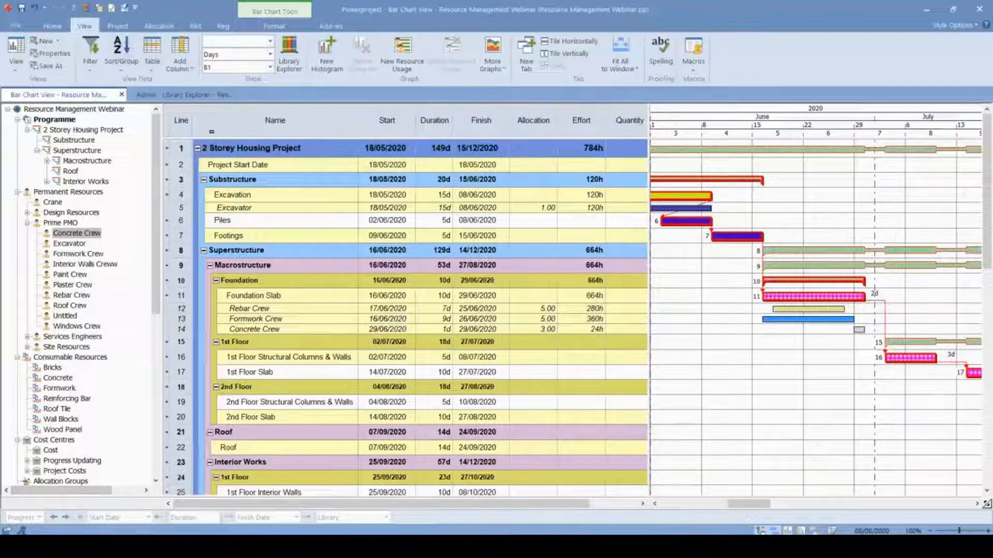
- Open a new histogram pane below the bar chart and enlarge both the pane and its histogram row
{"action": "left_click", "coordinate": [327, 52]}
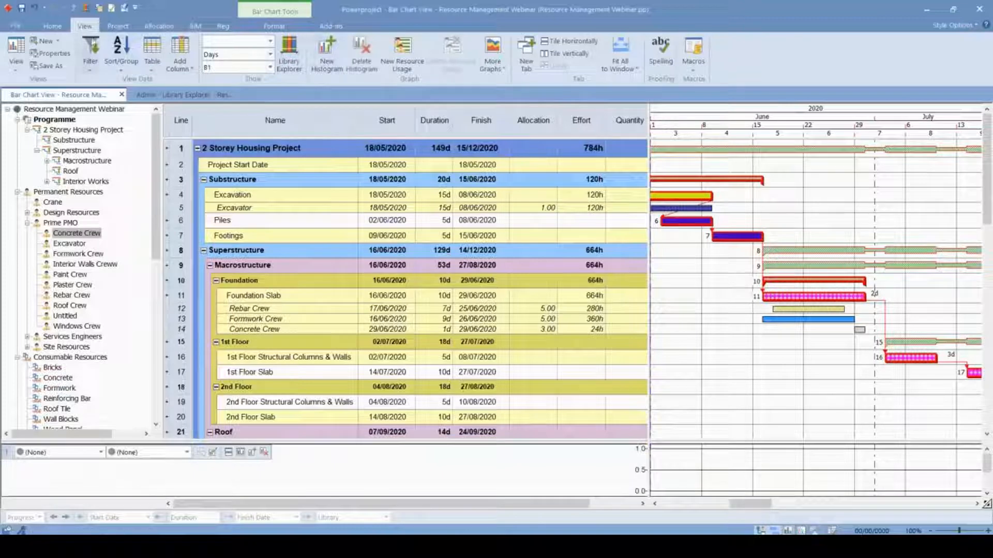
{"action": "left_click", "coordinate": [325, 67]}
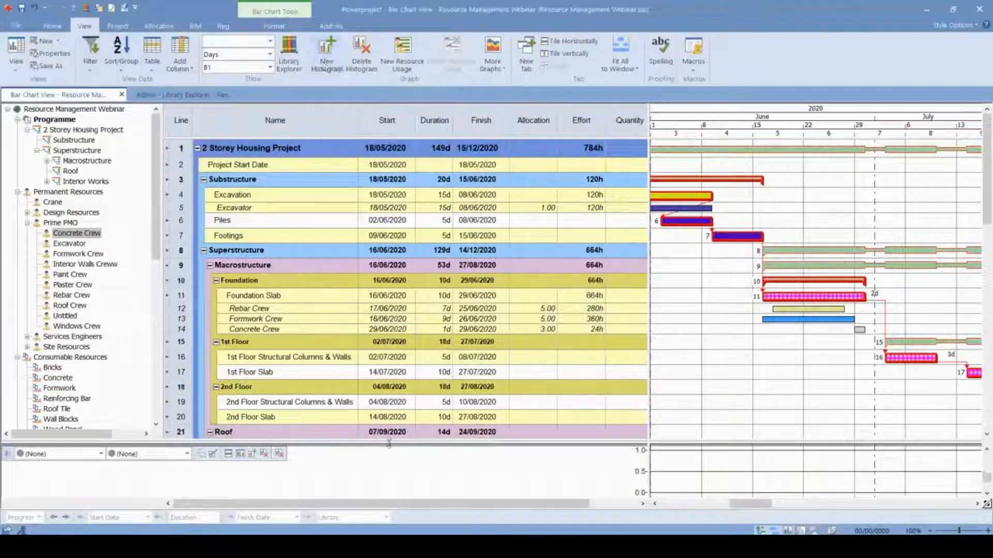
{"action": "left_click_drag", "start_coordinate": [387, 444], "coordinate": [385, 231]}
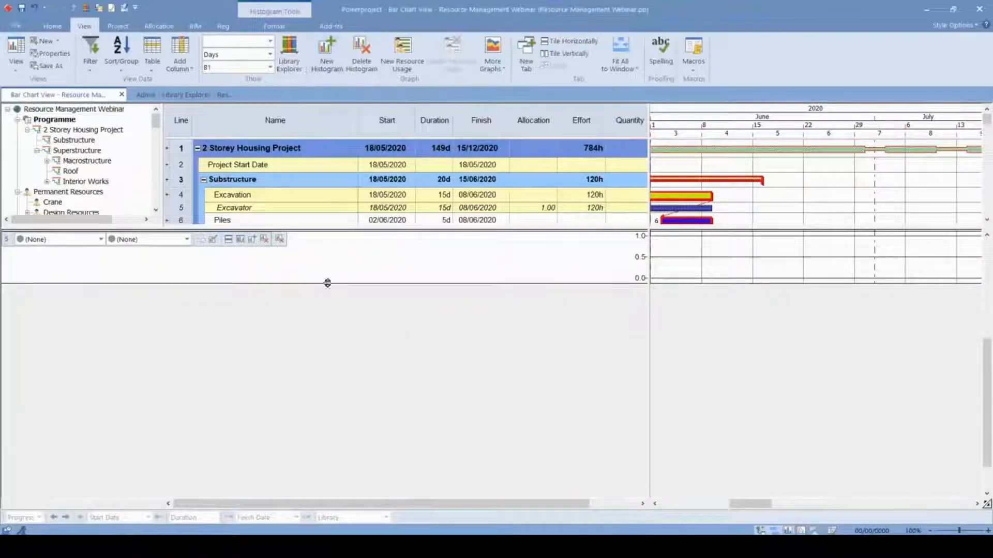
{"action": "left_click_drag", "start_coordinate": [327, 284], "coordinate": [318, 341]}
- Add extra histogram rows to the pane and delete them again
{"action": "left_click", "coordinate": [254, 243]}
{"action": "left_click", "coordinate": [254, 244]}
{"action": "left_click", "coordinate": [255, 243]}
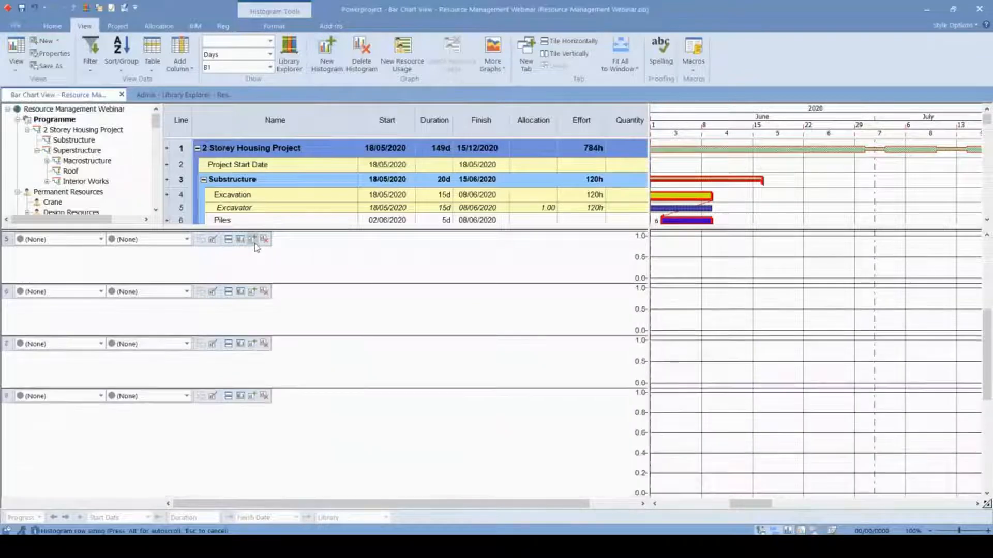
{"action": "left_click", "coordinate": [265, 240]}
{"action": "left_click", "coordinate": [264, 239]}
{"action": "left_click", "coordinate": [264, 239]}
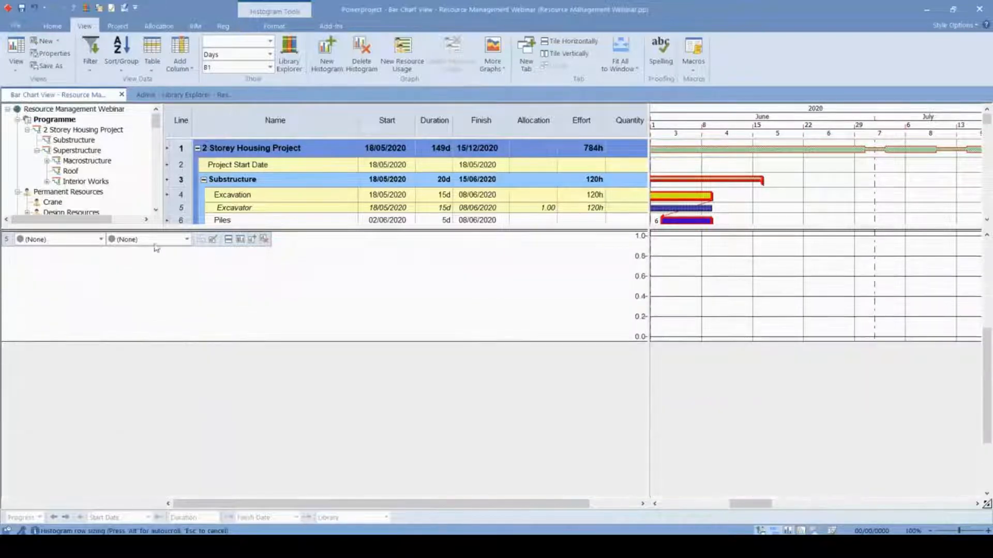
- Show the Formwork Crew in the histogram using the Allocation, Availability and Over Allocation report
{"action": "left_click", "coordinate": [101, 239]}
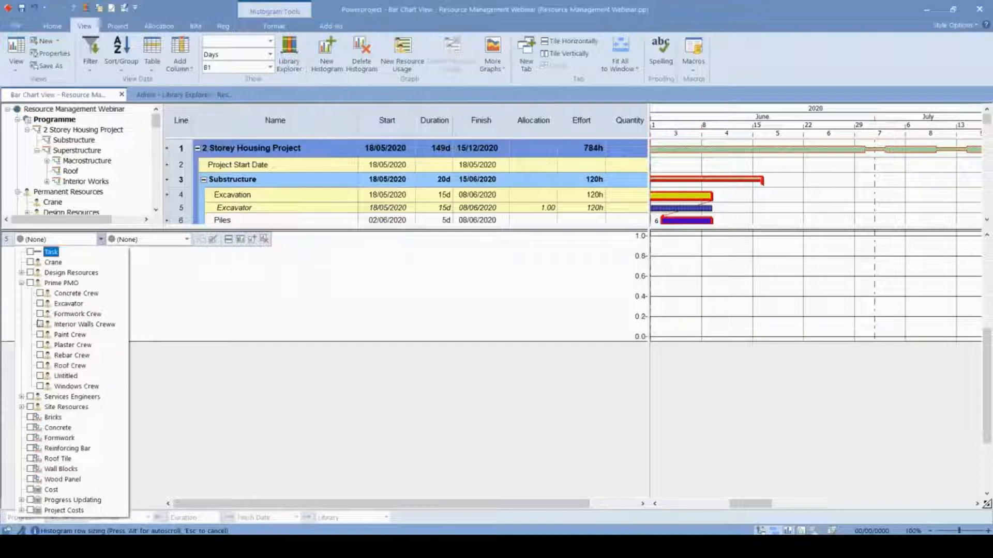
{"action": "left_click", "coordinate": [40, 314]}
{"action": "left_click", "coordinate": [187, 239]}
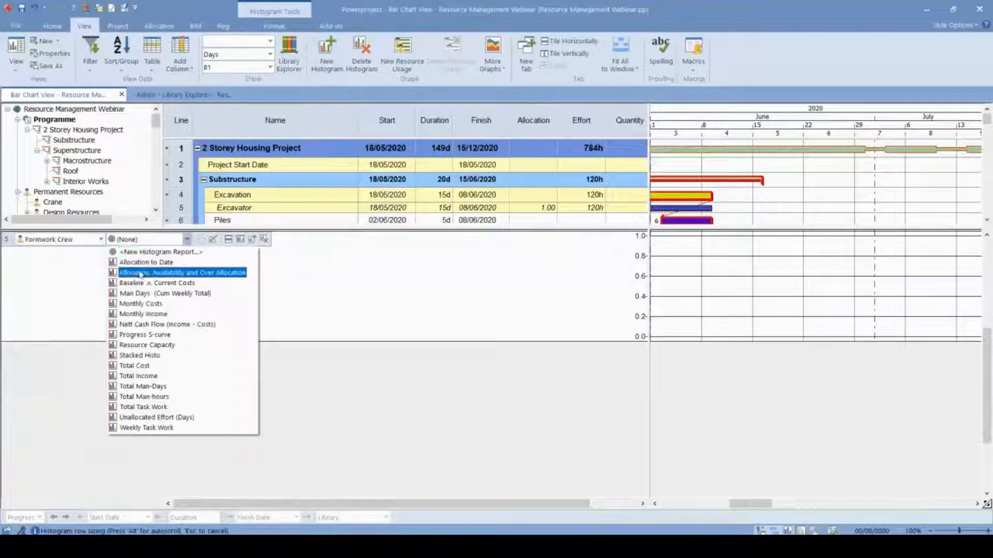
{"action": "left_click", "coordinate": [215, 274]}
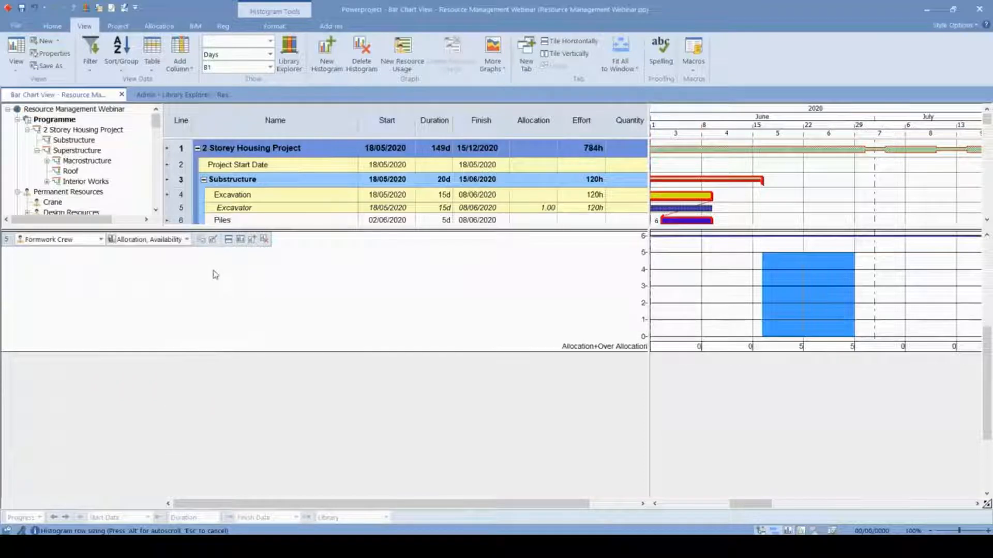
- Turn on the legend for the Formwork Crew histogram and shrink the pane to reveal the Foundation Slab allocations
{"action": "left_click", "coordinate": [212, 239]}
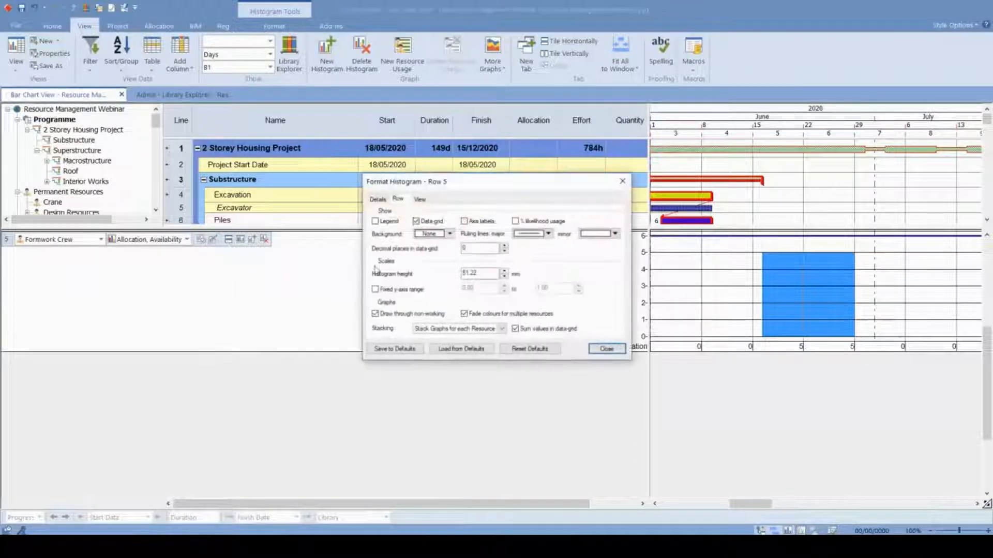
{"action": "left_click", "coordinate": [375, 222]}
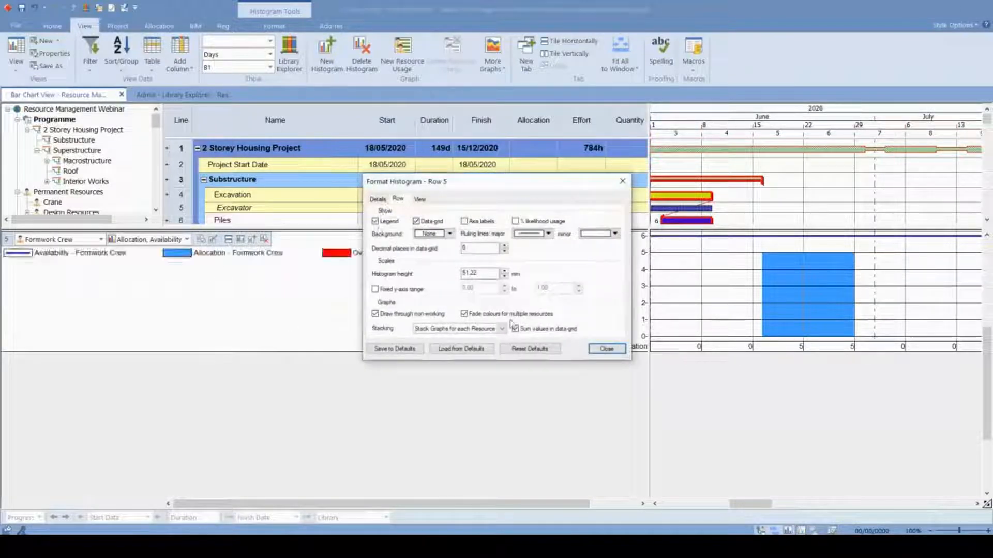
{"action": "left_click", "coordinate": [606, 349]}
{"action": "left_click_drag", "start_coordinate": [559, 230], "coordinate": [550, 361]}
{"action": "left_click_drag", "start_coordinate": [553, 241], "coordinate": [555, 363]}
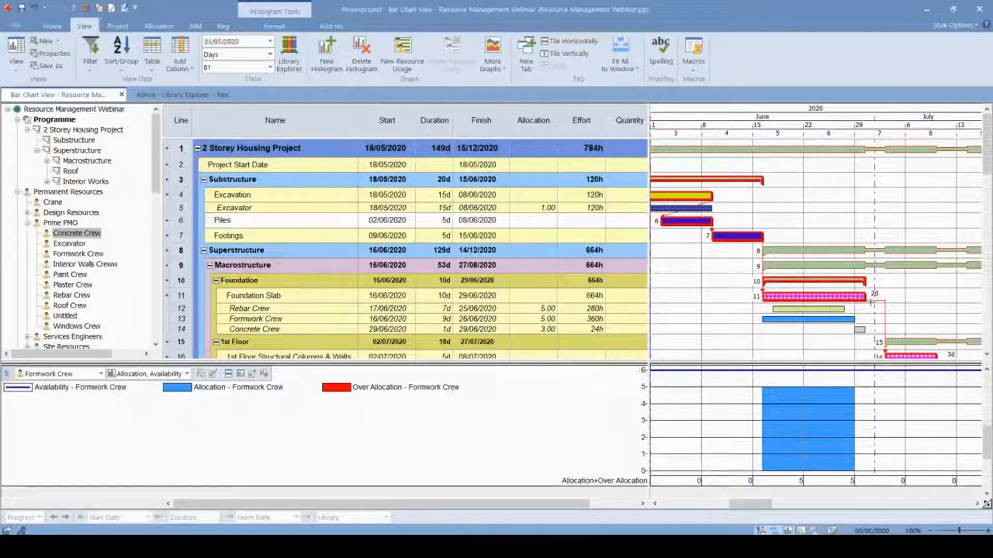
- Examine the Formwork Crew bar against its allocation, availability and over-allocation in the histogram and legend
{"action": "left_click", "coordinate": [824, 323]}
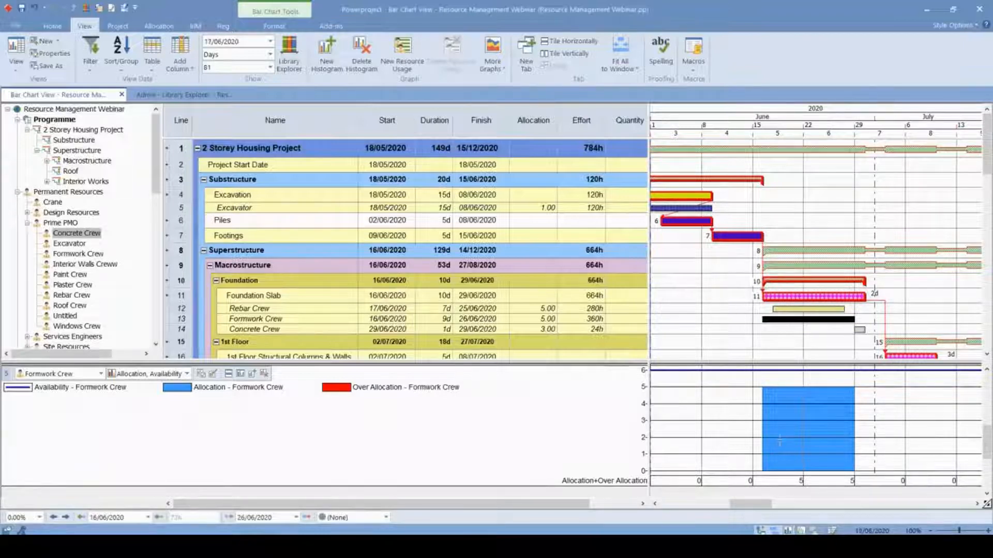
{"action": "scroll", "coordinate": [780, 442], "scroll_direction": "up", "scroll_amount": 2}
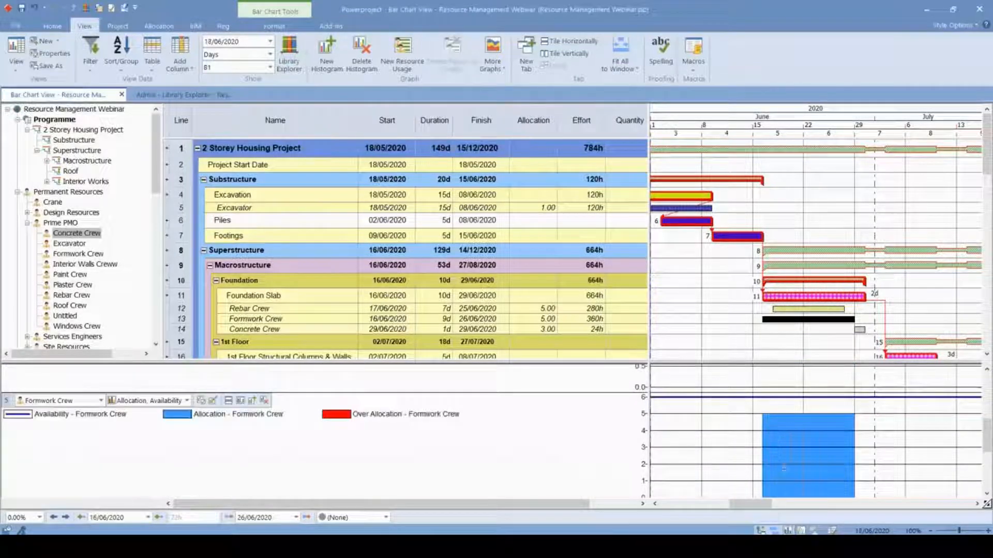
{"action": "scroll", "coordinate": [775, 450], "scroll_direction": "down", "scroll_amount": 1}
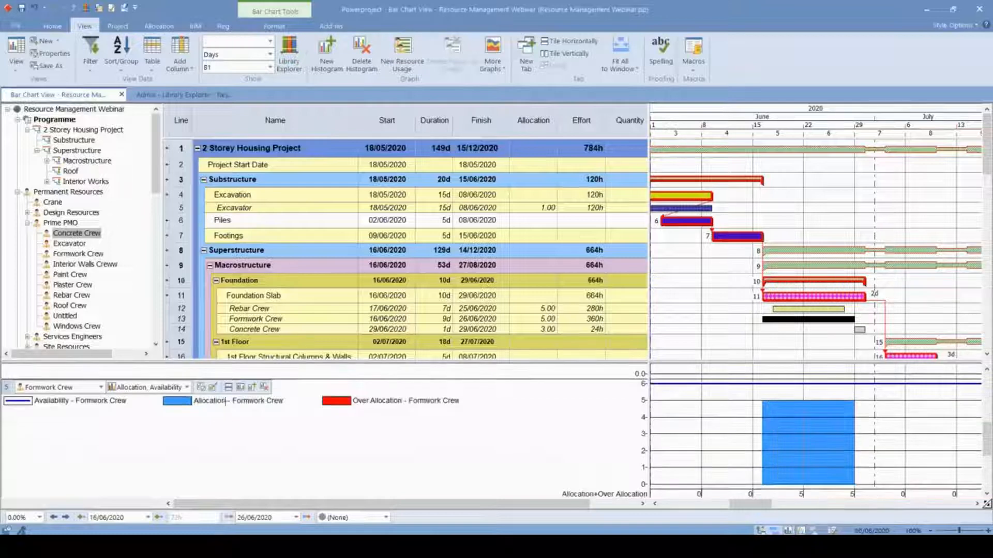
{"action": "key", "text": "ctrl"}
{"action": "key", "text": "ctrl"}
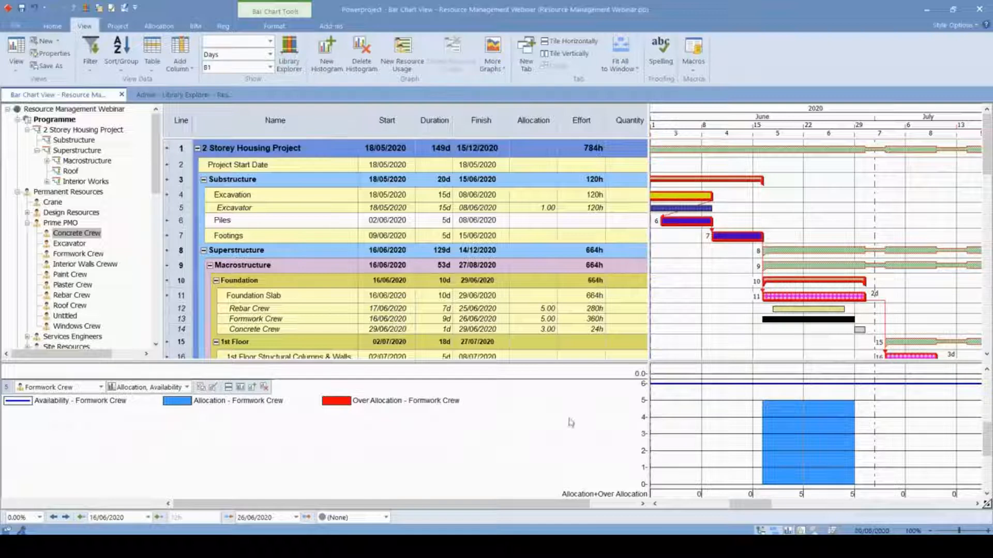
{"action": "left_click", "coordinate": [389, 404]}
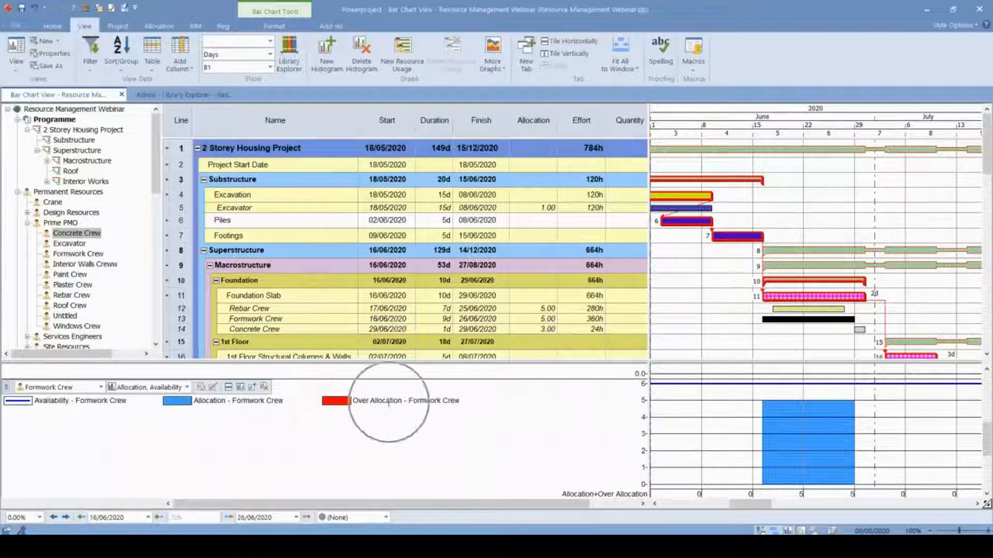
- Set the Formwork Crew's allocation on the Foundation Slab task to 7
{"action": "left_click", "coordinate": [544, 311]}
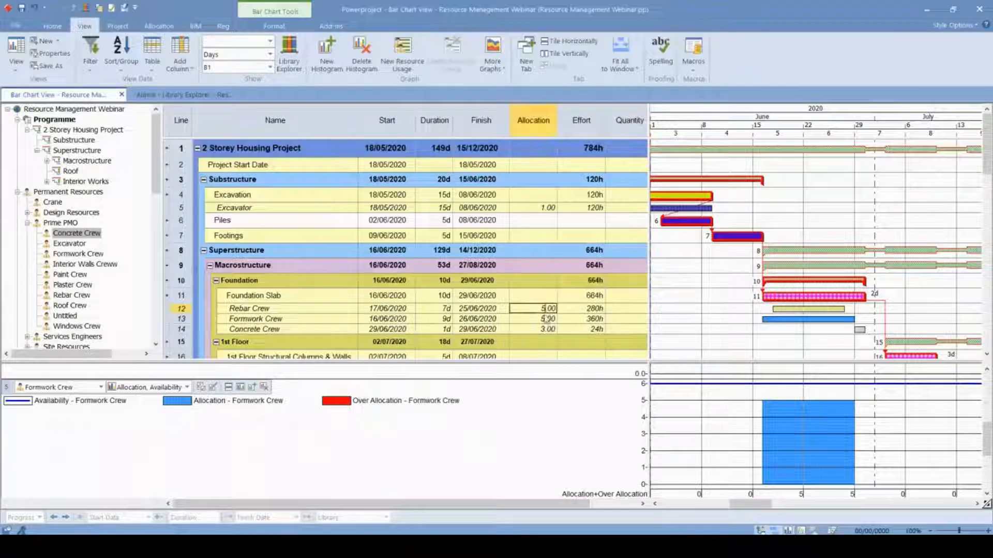
{"action": "key", "text": "BackSpace"}
{"action": "type", "text": "5"}
{"action": "left_click", "coordinate": [544, 320]}
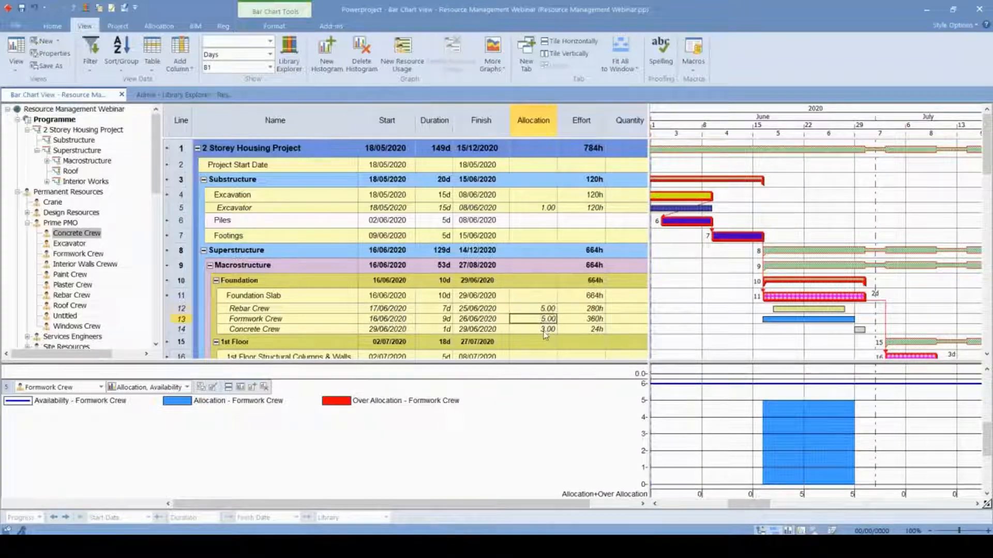
{"action": "left_click", "coordinate": [545, 333]}
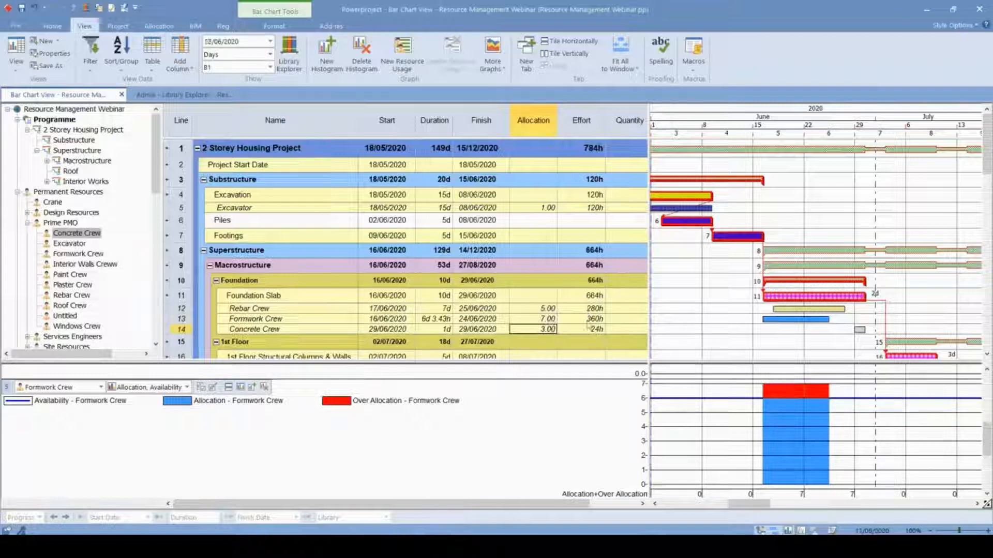
- Return the Formwork Crew's allocation on the Foundation Slab task to 5
{"action": "left_click", "coordinate": [533, 318]}
{"action": "left_click_drag", "start_coordinate": [533, 319], "coordinate": [568, 319]}
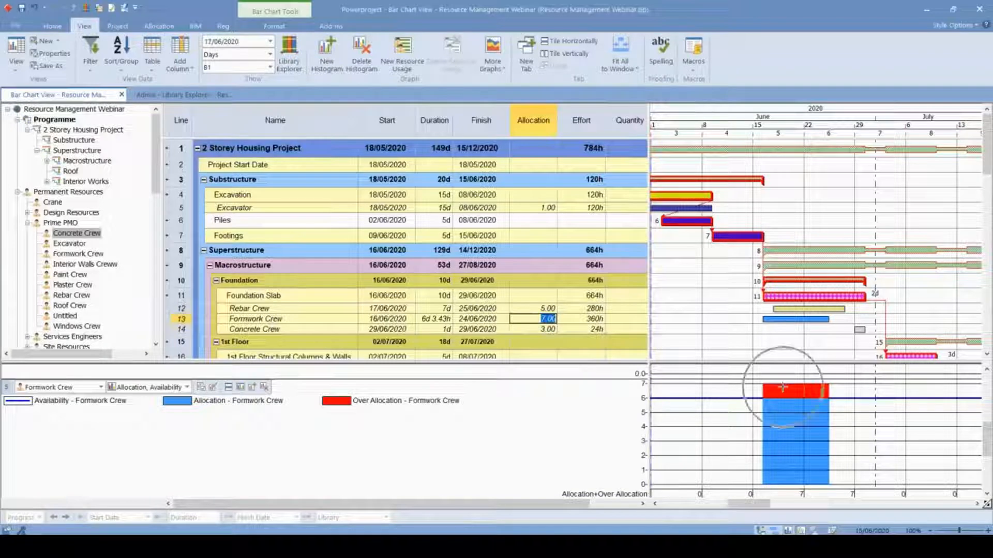
{"action": "left_click", "coordinate": [547, 319]}
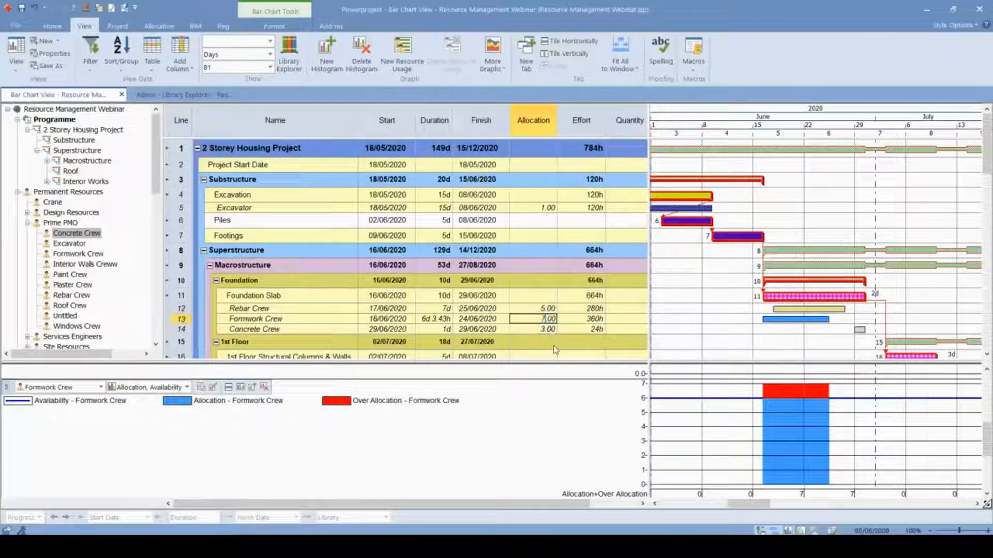
{"action": "key", "text": "BackSpace"}
{"action": "key", "text": "Return"}
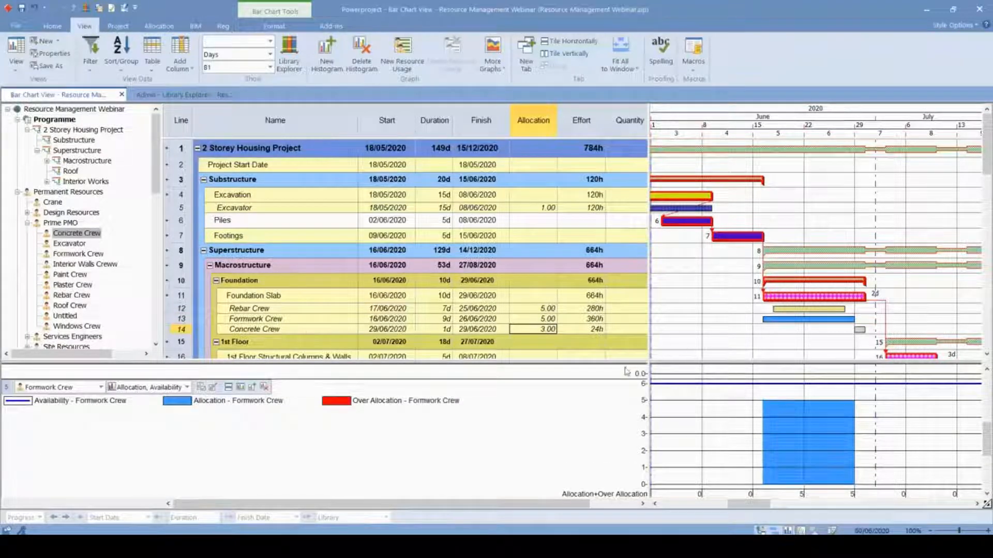
- Collapse the histogram pane so the bar chart fills the view, and check the Foundation Slab task and its crew bars
{"action": "left_click_drag", "start_coordinate": [623, 361], "coordinate": [623, 498]}
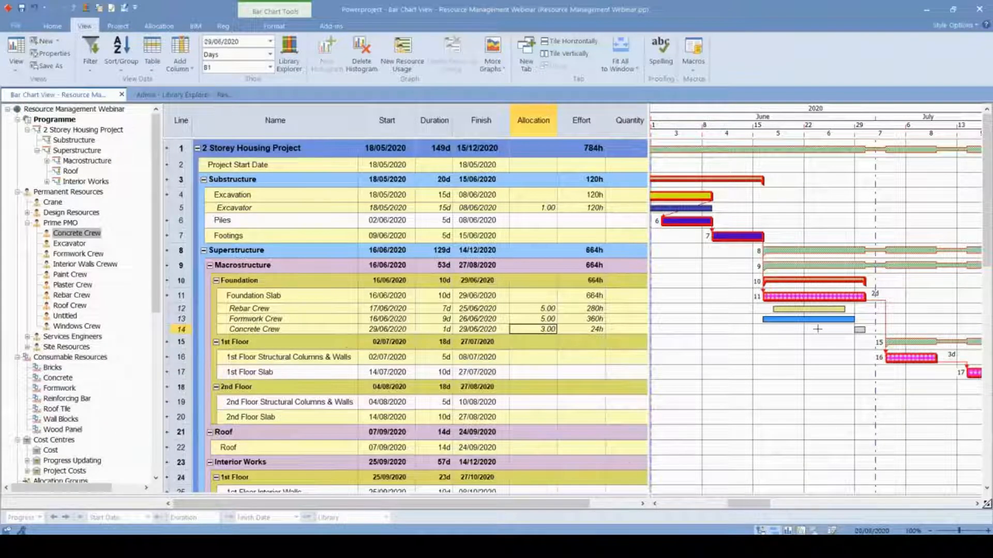
{"action": "left_click", "coordinate": [808, 296]}
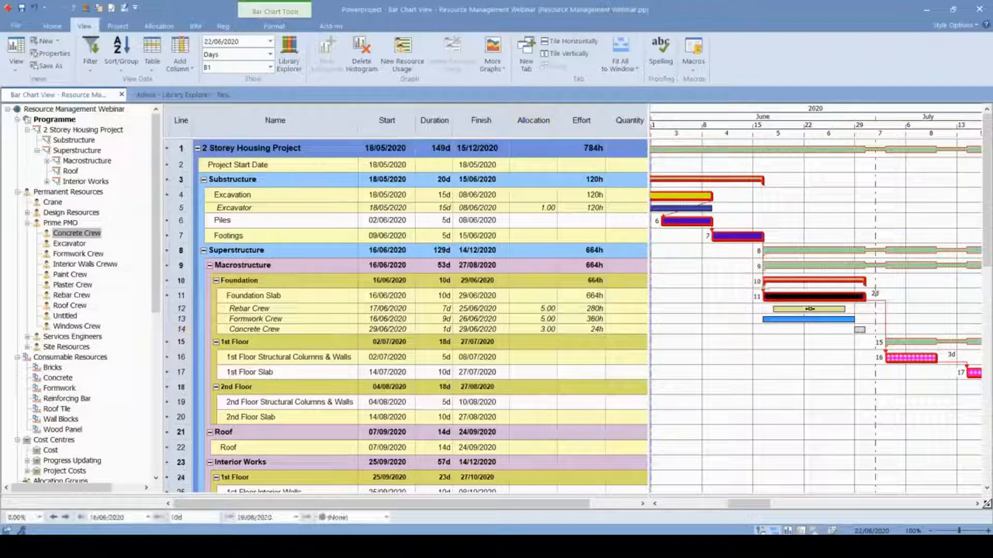
{"action": "left_click", "coordinate": [801, 345]}
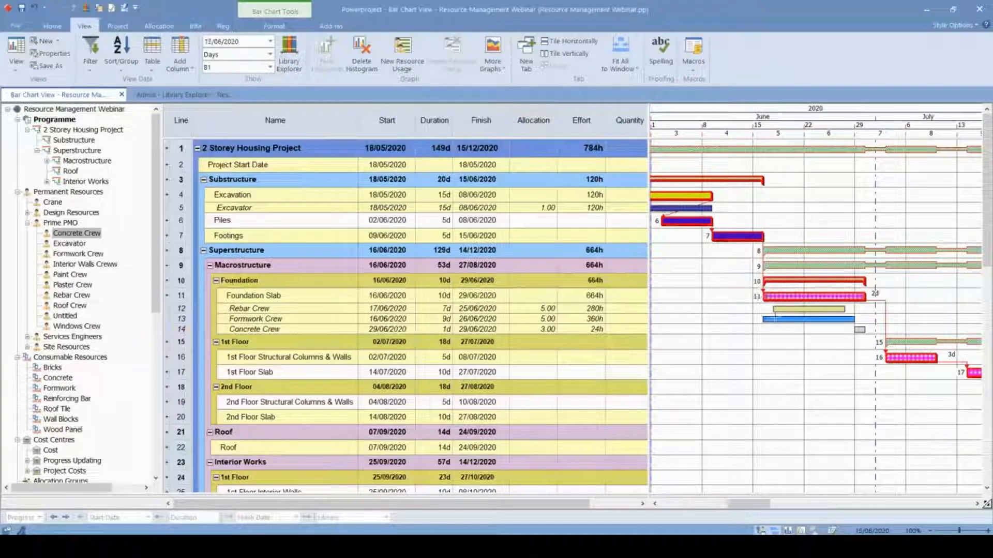
- Open the Consumable Resource folder in the Library Explorer and look at the options for adding a resource
{"action": "scroll", "coordinate": [98, 373], "scroll_direction": "down", "scroll_amount": 3}
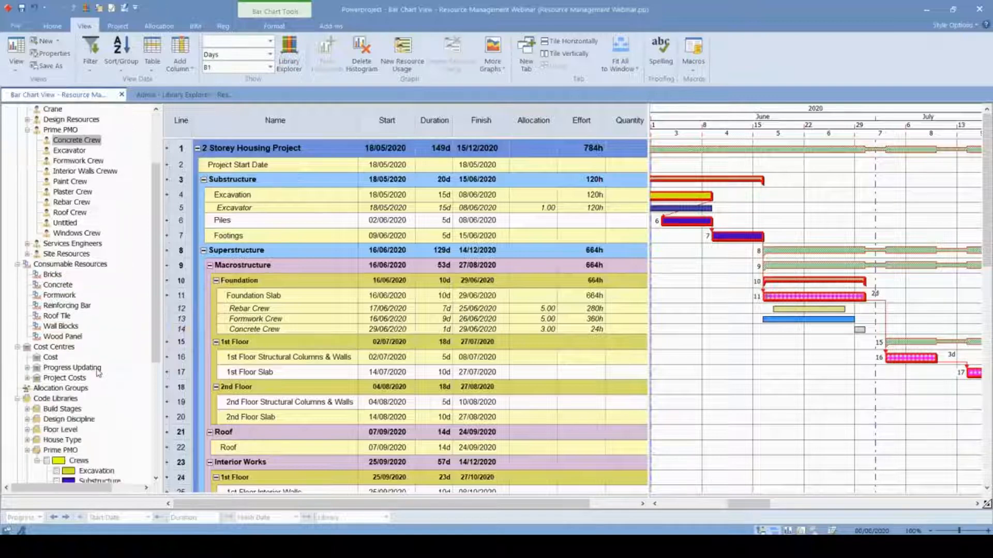
{"action": "left_click", "coordinate": [170, 95]}
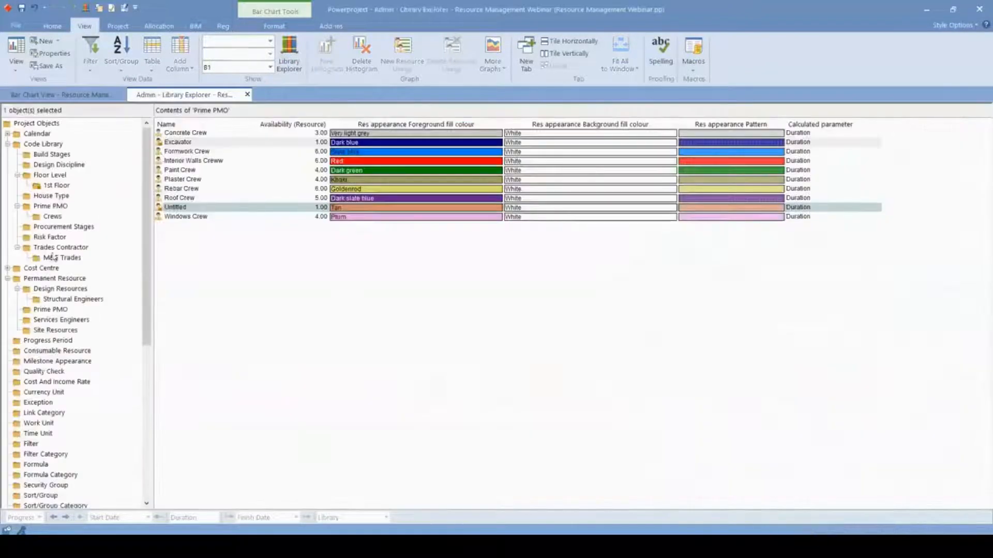
{"action": "left_click", "coordinate": [51, 351]}
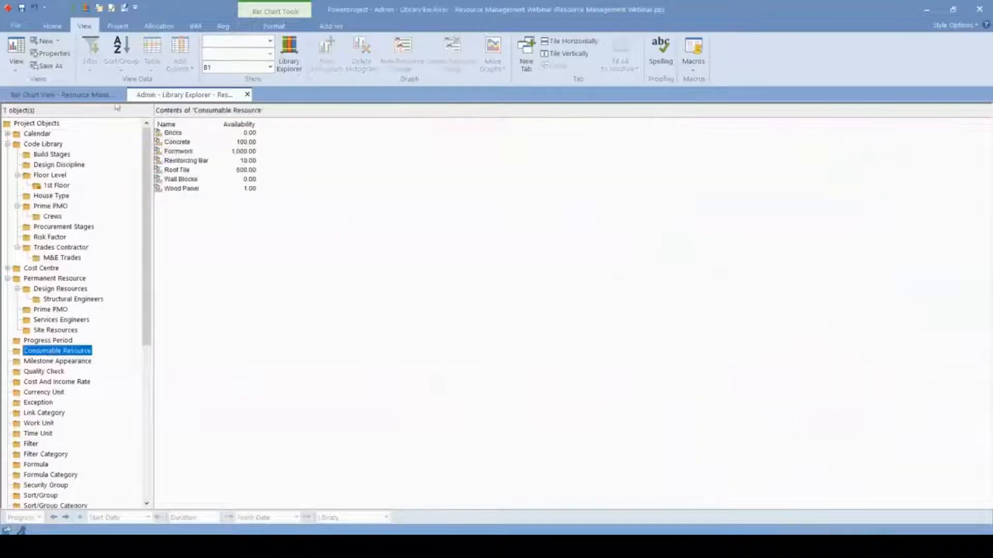
{"action": "right_click", "coordinate": [186, 233]}
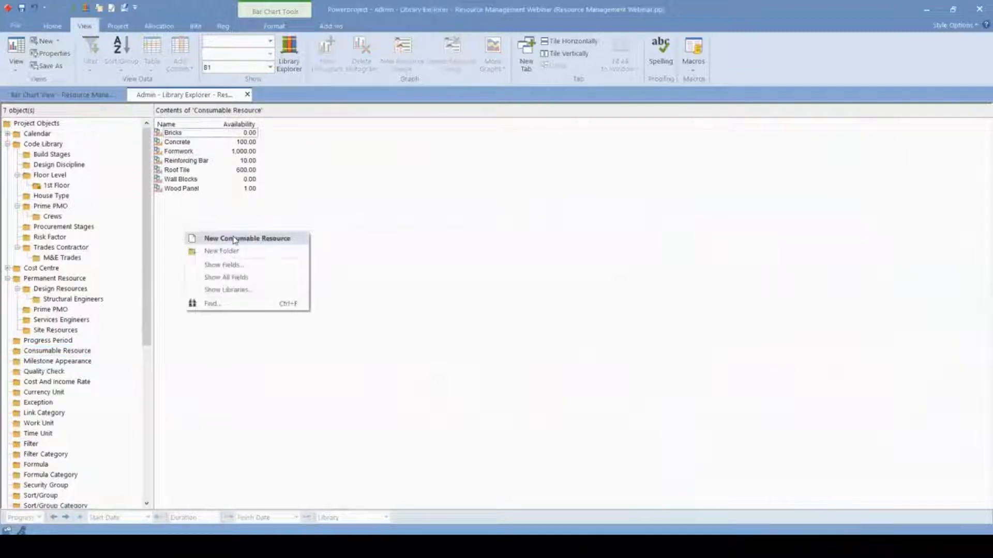
{"action": "key", "text": "Escape"}
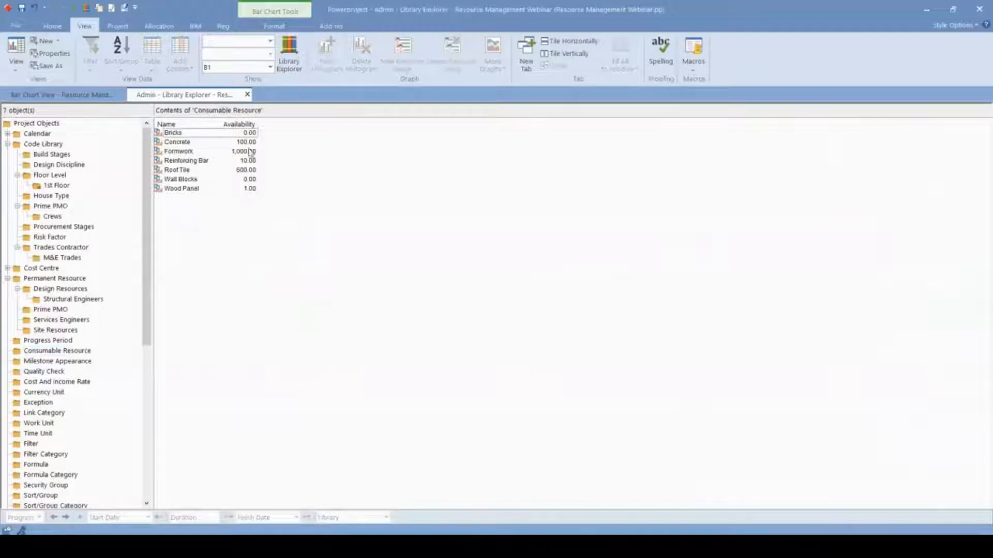
- Review the availability figures of the Concrete, Formwork and Reinforcing Bar consumable resources
{"action": "left_click", "coordinate": [248, 142]}
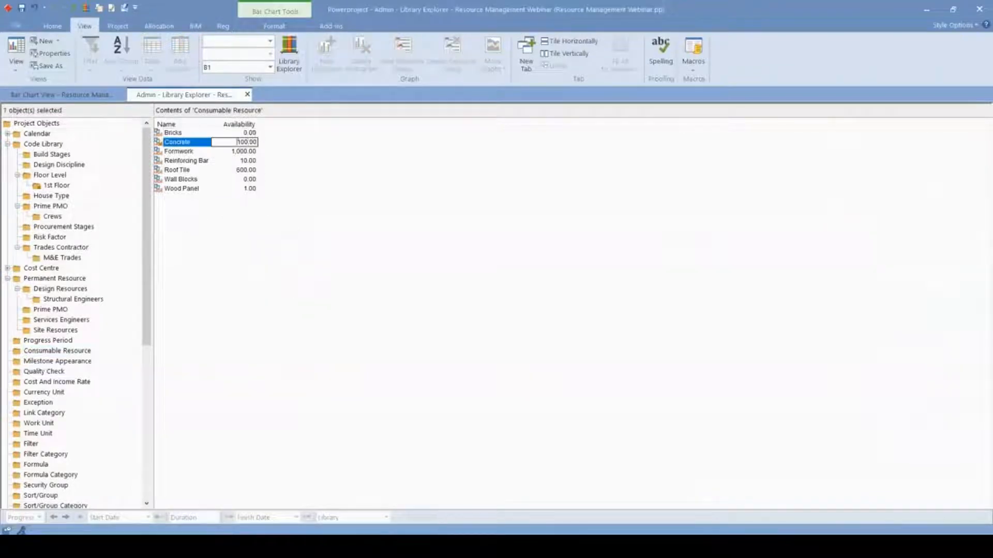
{"action": "double_click", "coordinate": [235, 153]}
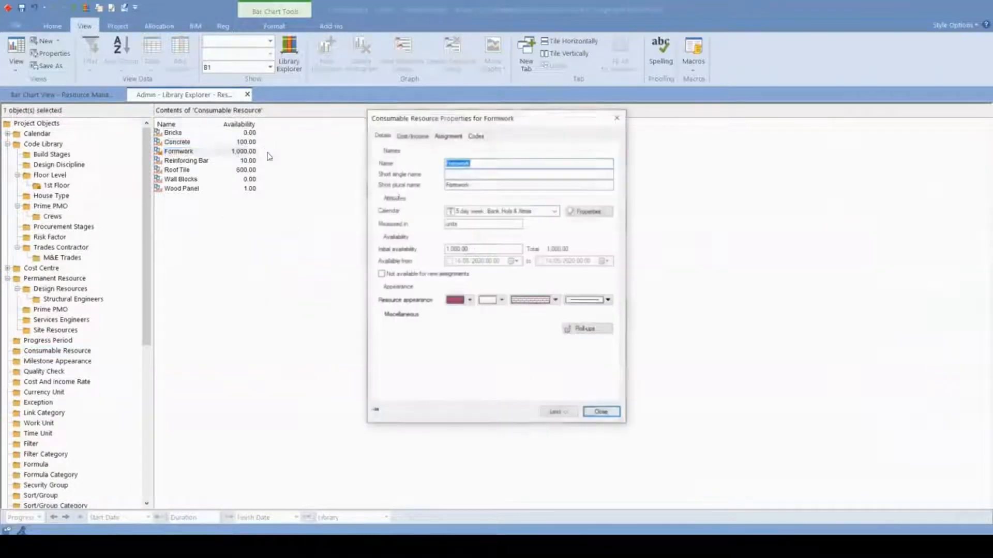
{"action": "key", "text": "Escape"}
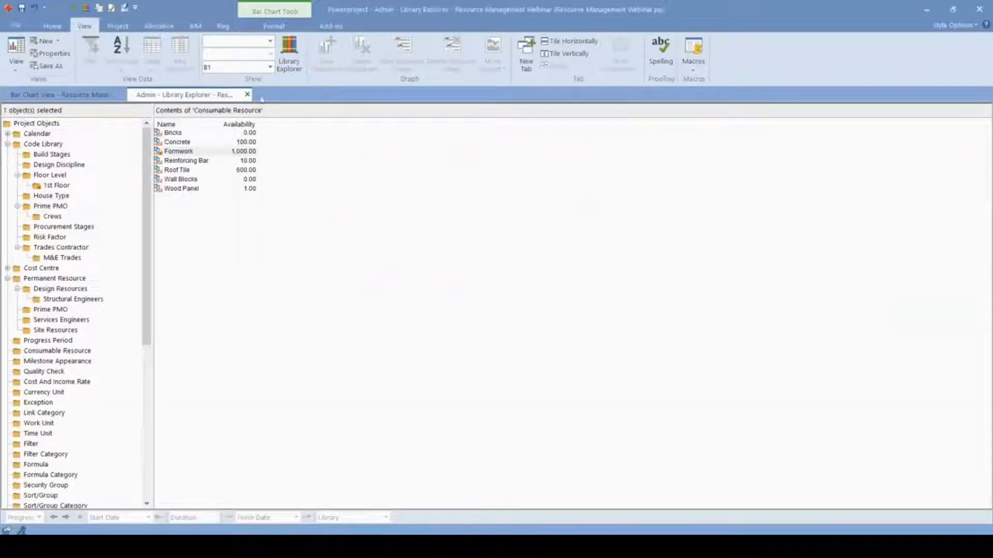
{"action": "key", "text": "ctrl"}
{"action": "double_click", "coordinate": [236, 151]}
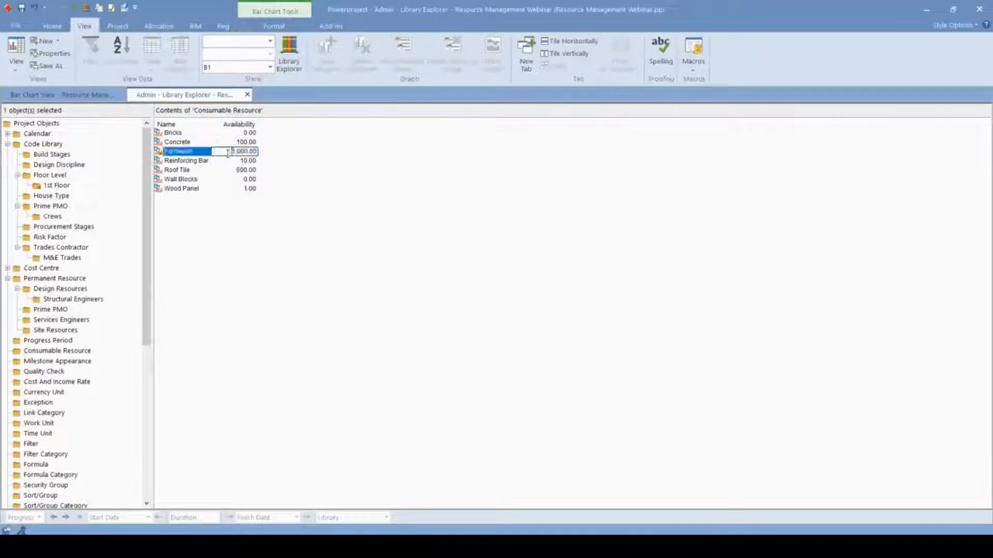
{"action": "left_click", "coordinate": [315, 180]}
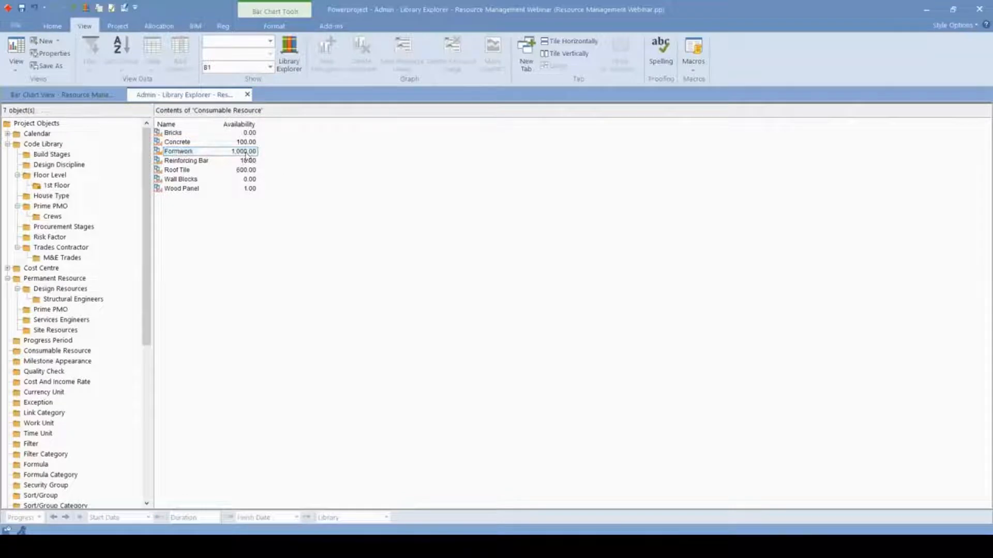
{"action": "double_click", "coordinate": [195, 143]}
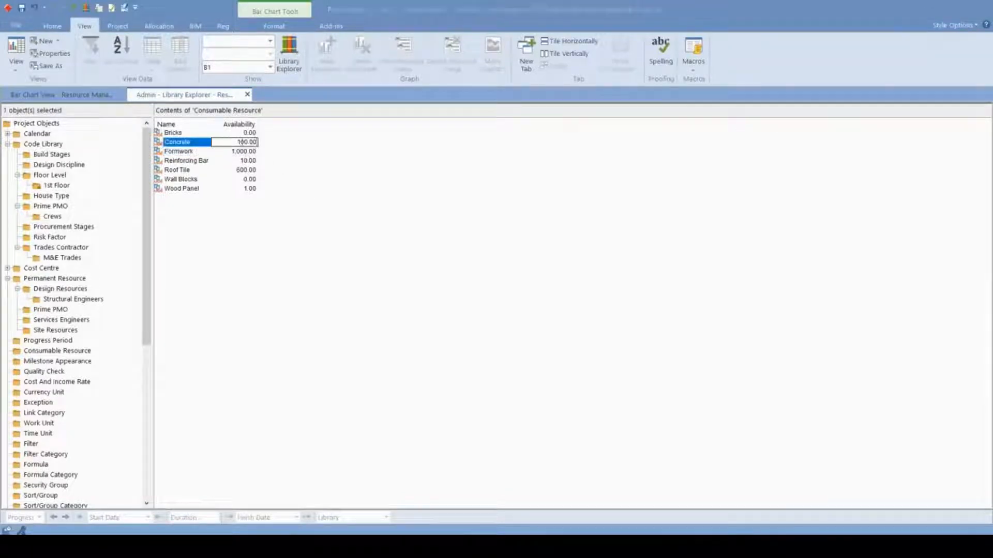
{"action": "key", "text": "Escape"}
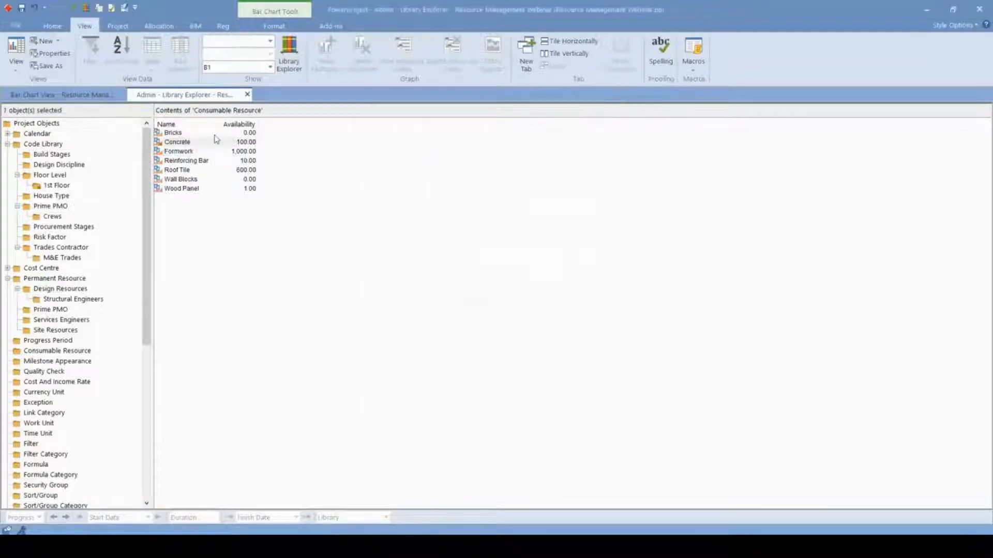
{"action": "left_click", "coordinate": [227, 161]}
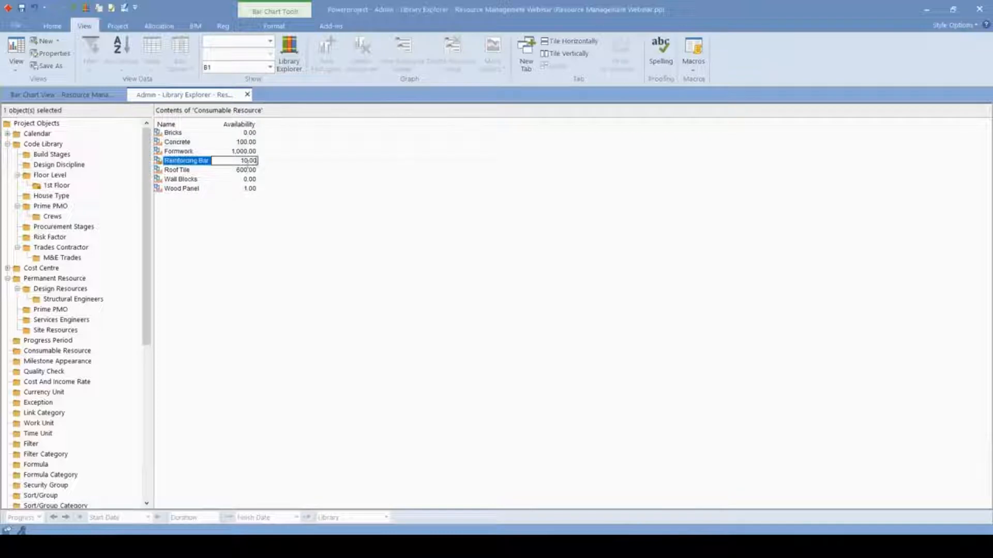
{"action": "left_click", "coordinate": [247, 223]}
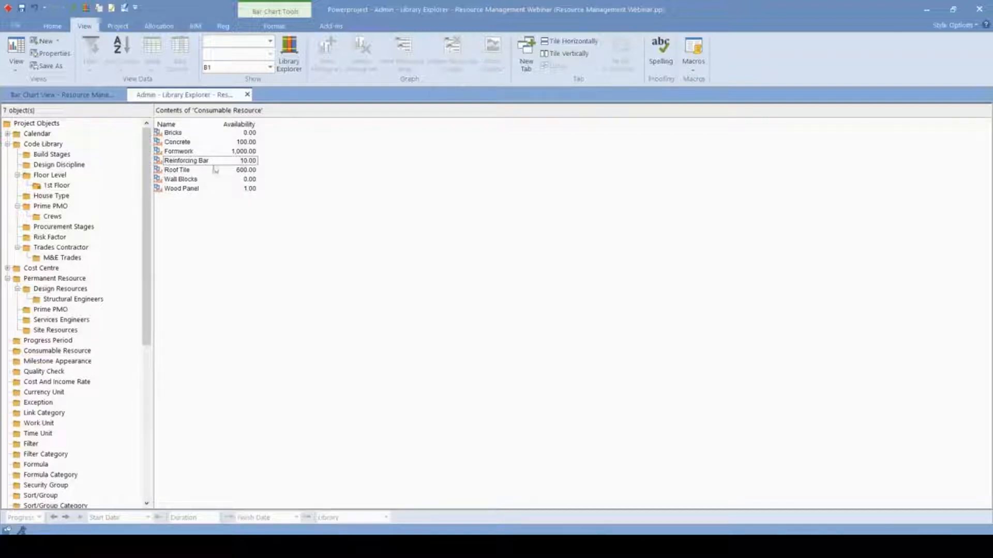
- Enter a cost per unit for the Reinforcing Bar consumable resource and close its properties
{"action": "left_click", "coordinate": [157, 162]}
{"action": "double_click", "coordinate": [157, 163]}
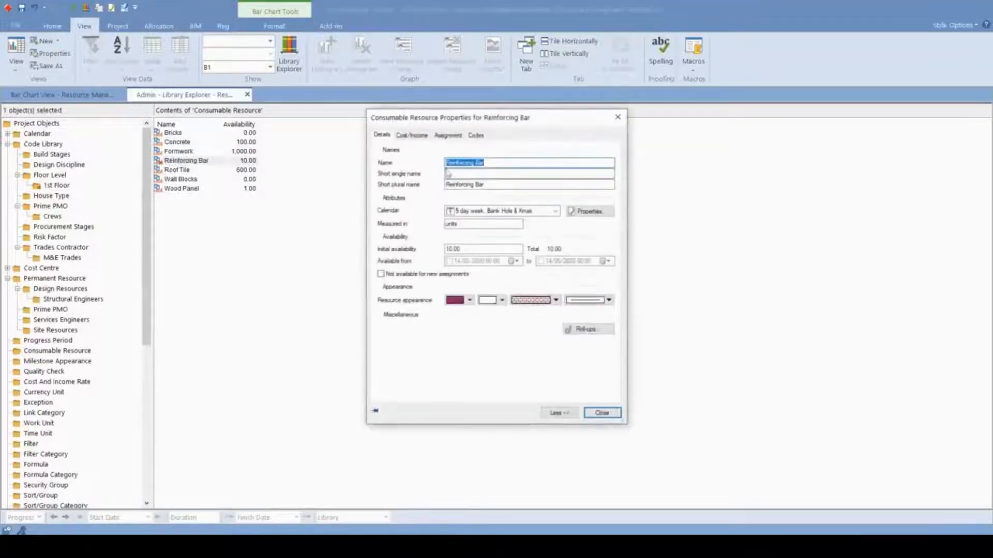
{"action": "left_click", "coordinate": [418, 135]}
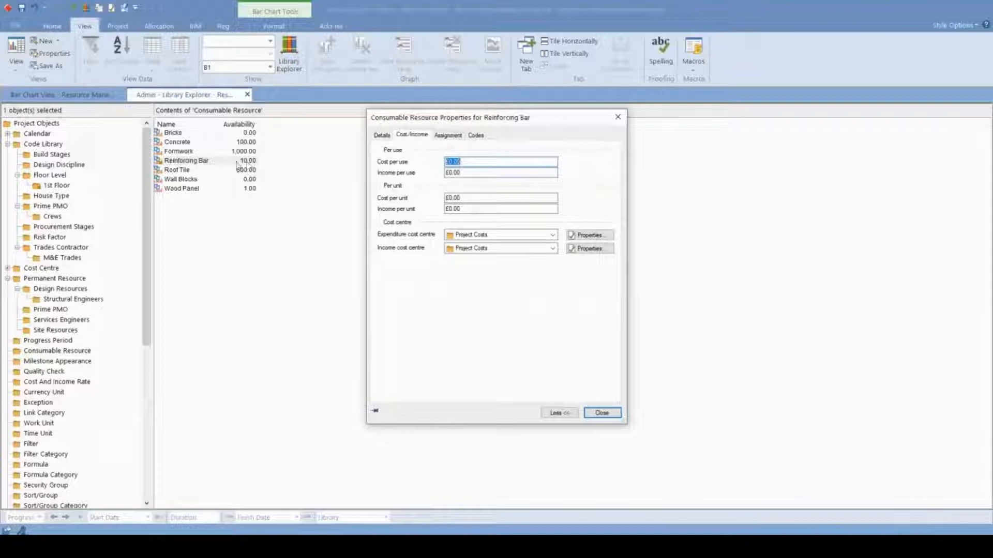
{"action": "left_click", "coordinate": [473, 162]}
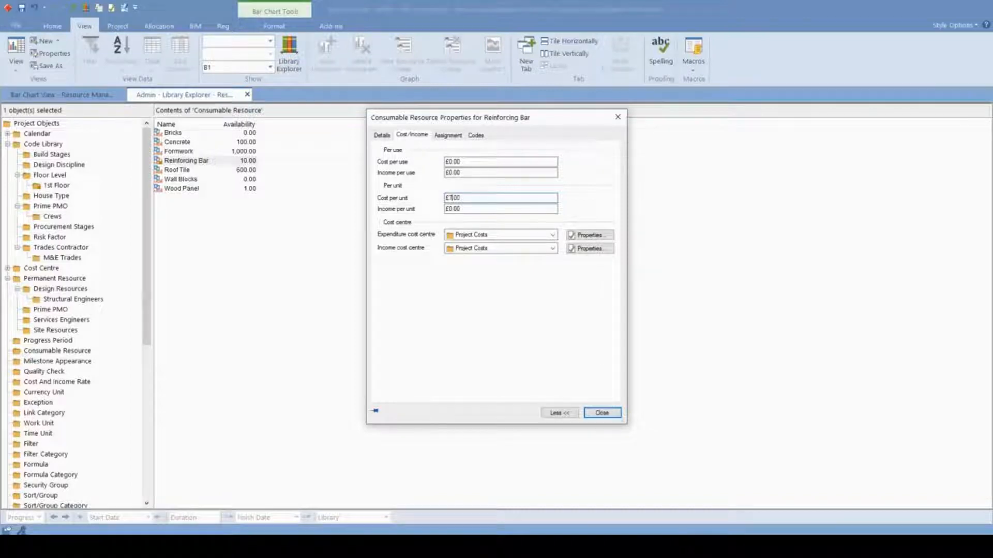
{"action": "left_click_drag", "start_coordinate": [446, 198], "coordinate": [467, 198]}
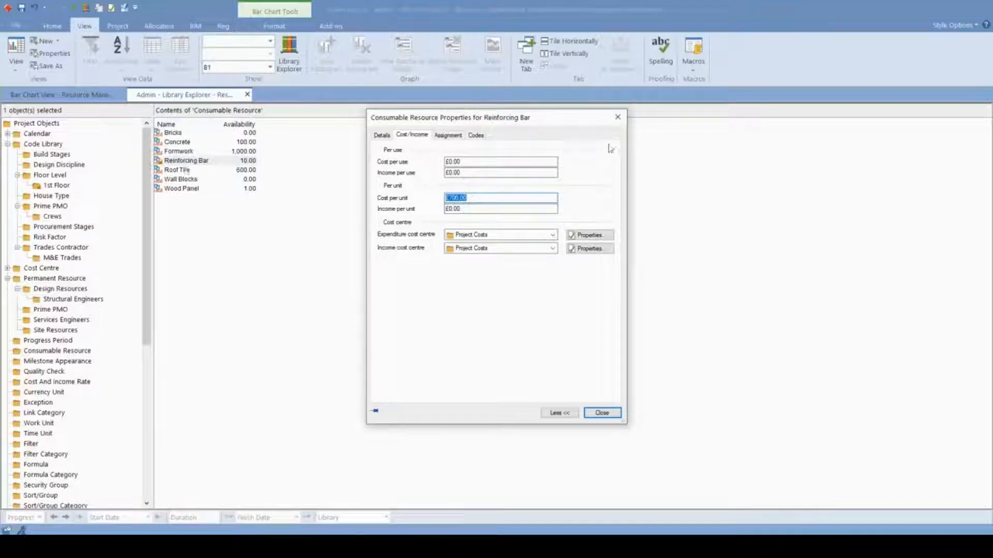
{"action": "left_click", "coordinate": [617, 117]}
- Return to the bar chart and assign the Reinforcing Bar consumable resource to the Foundation Slab task
{"action": "left_click", "coordinate": [108, 97]}
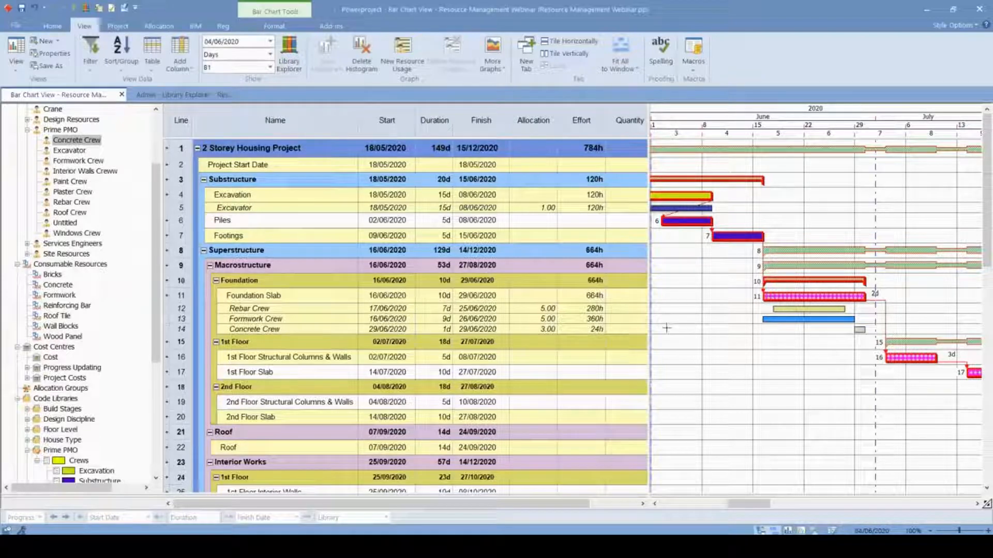
{"action": "left_click", "coordinate": [859, 329]}
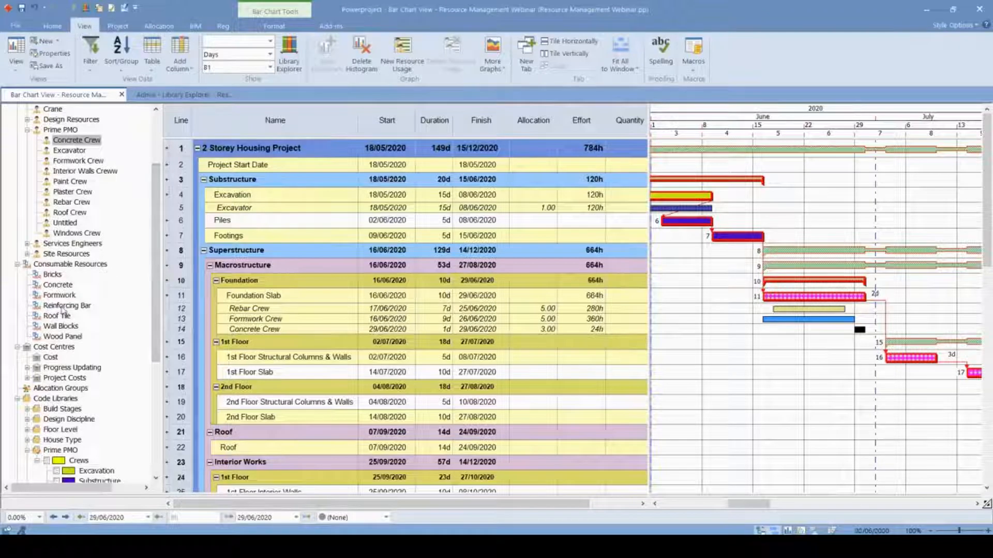
{"action": "left_click_drag", "start_coordinate": [62, 306], "coordinate": [830, 297]}
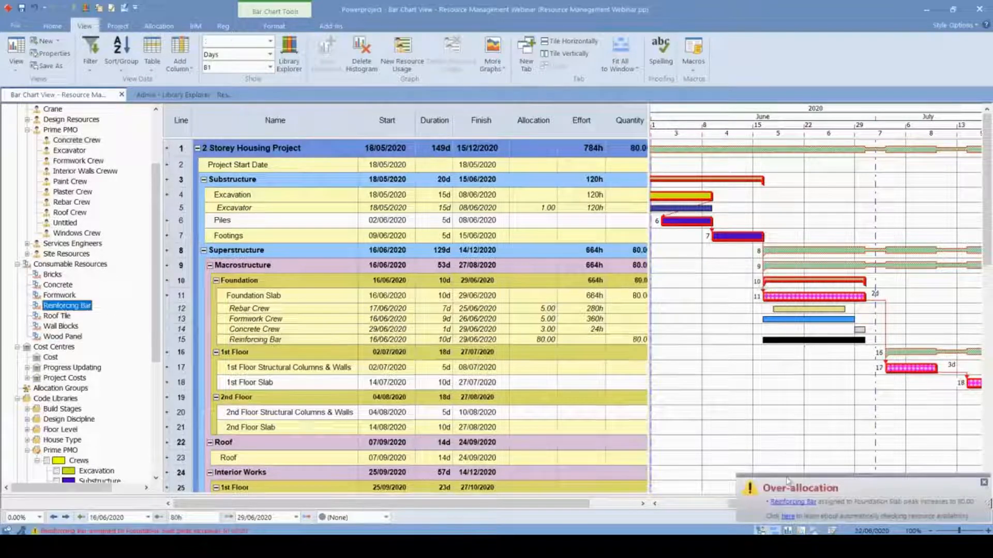
{"action": "key", "text": "ctrl"}
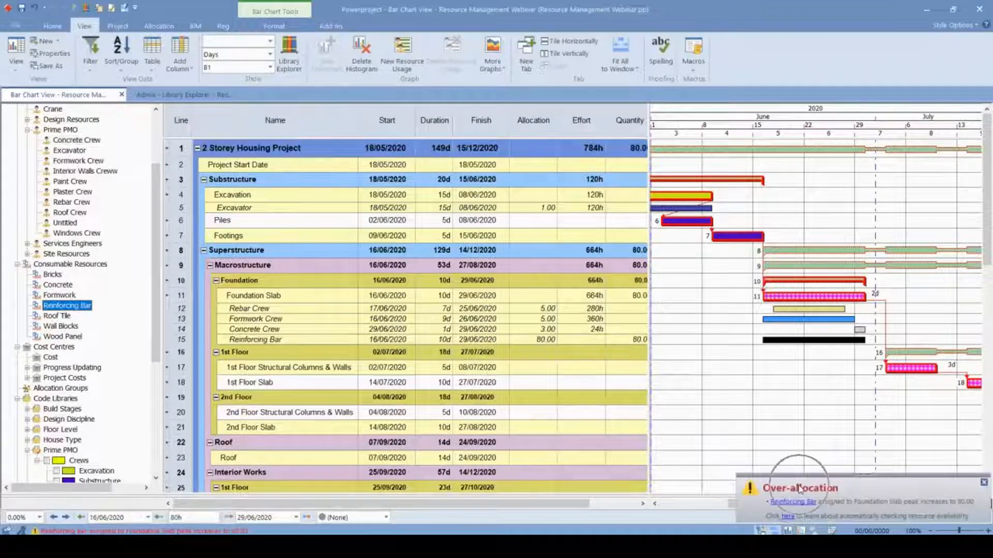
- Dismiss the over-allocation alert and set the Reinforcing Bar allocation under Foundation Slab to 2.00
{"action": "left_click", "coordinate": [982, 484]}
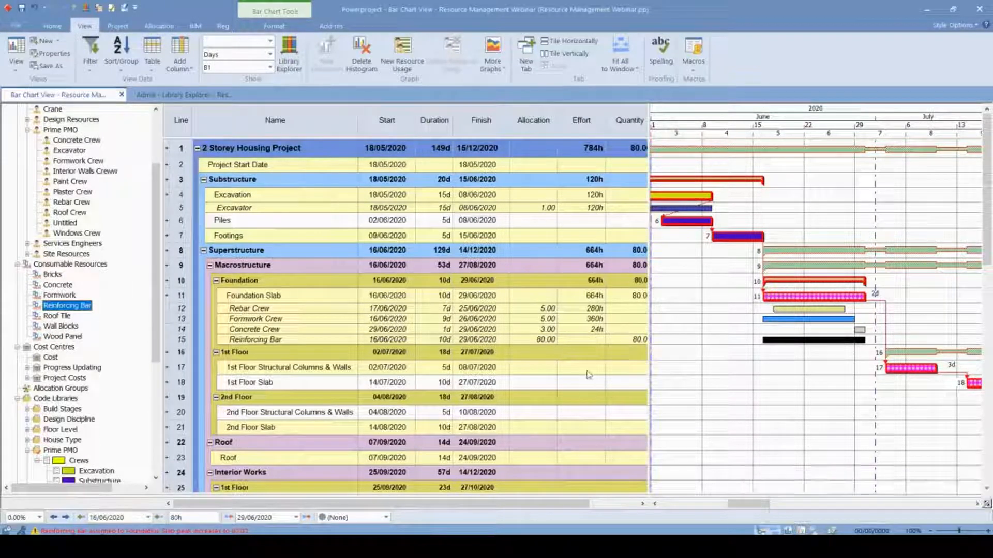
{"action": "left_click", "coordinate": [535, 339]}
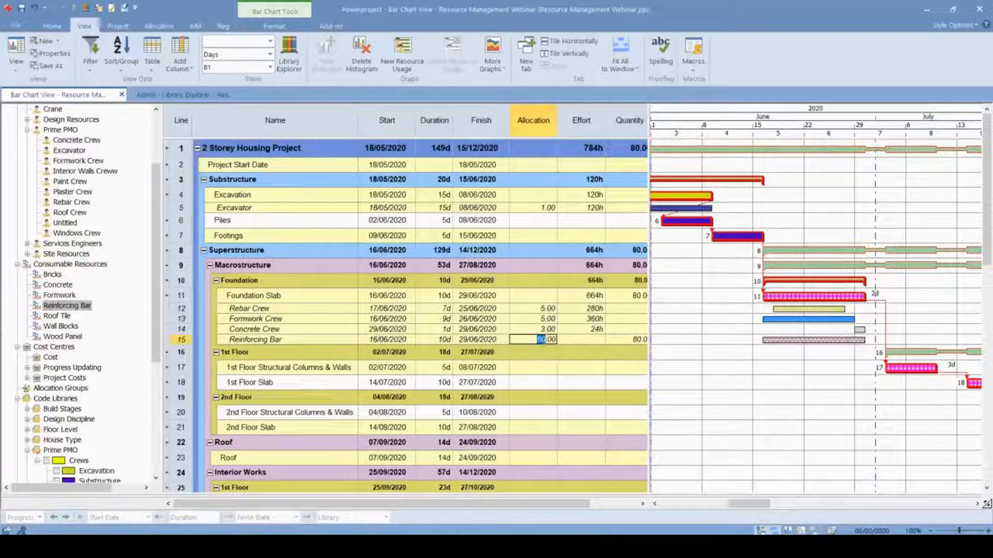
{"action": "key", "text": "BackSpace"}
{"action": "left_click", "coordinate": [730, 380]}
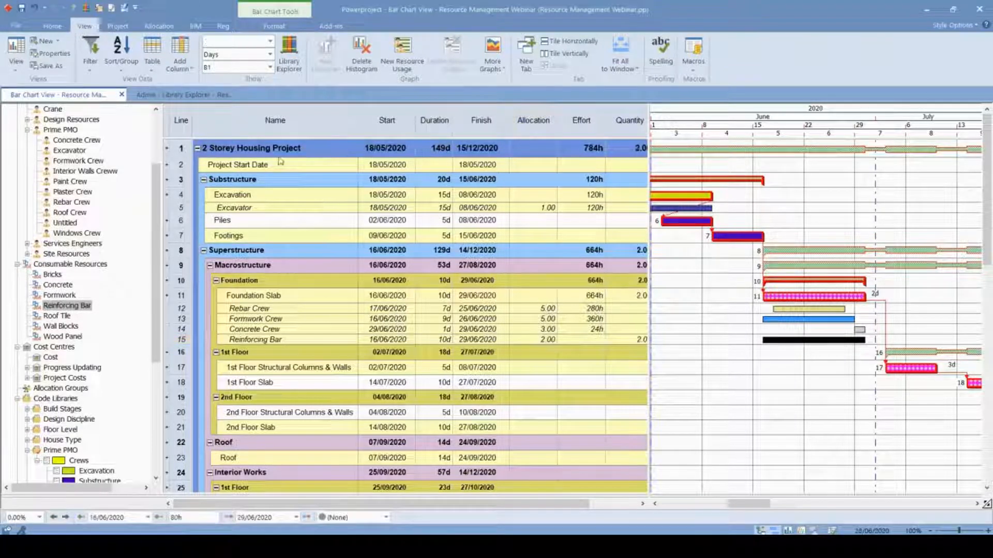
- Open the Reinforcing Bar allocation's properties and review the modelling type options and the daily nonlinear allocation breakdown
{"action": "double_click", "coordinate": [767, 339]}
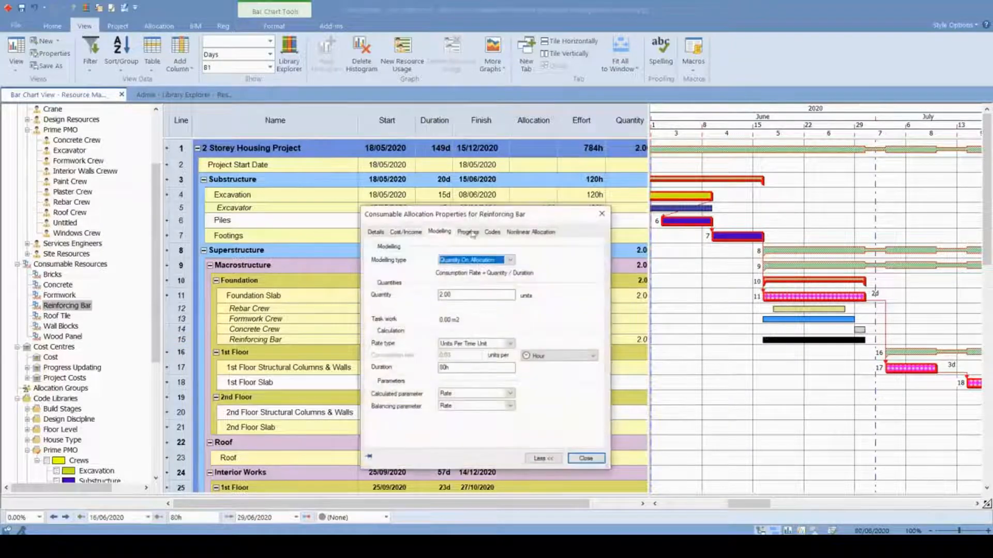
{"action": "left_click", "coordinate": [474, 262]}
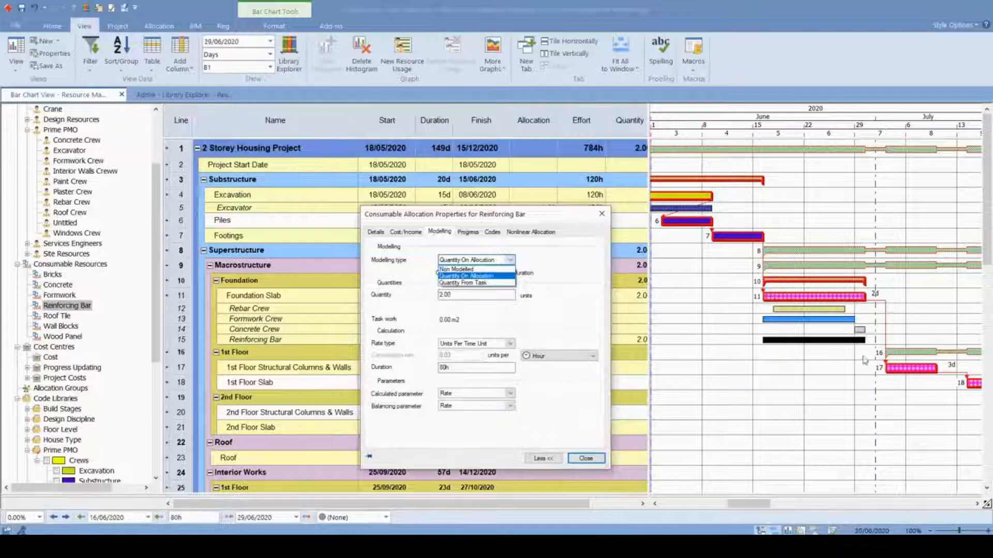
{"action": "left_click", "coordinate": [530, 235]}
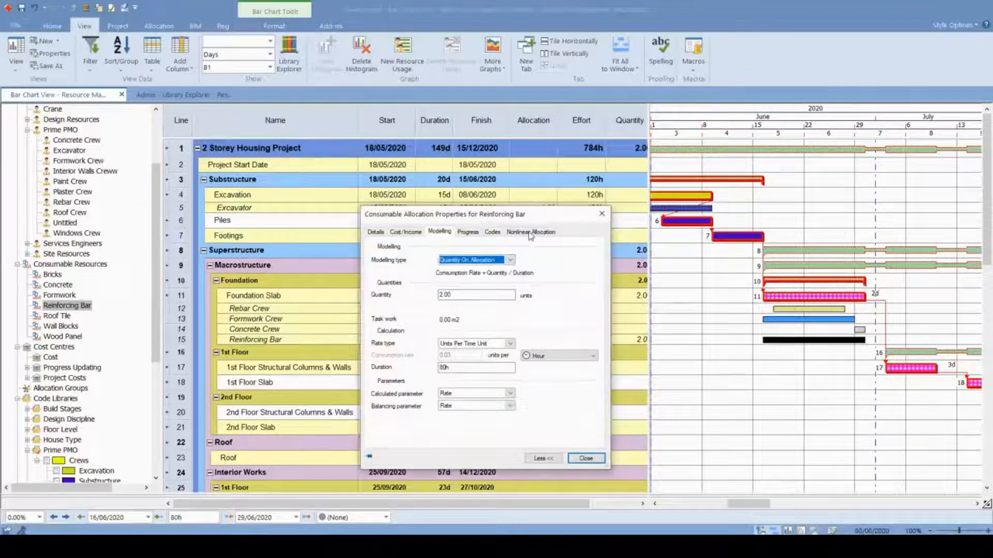
{"action": "left_click", "coordinate": [530, 232]}
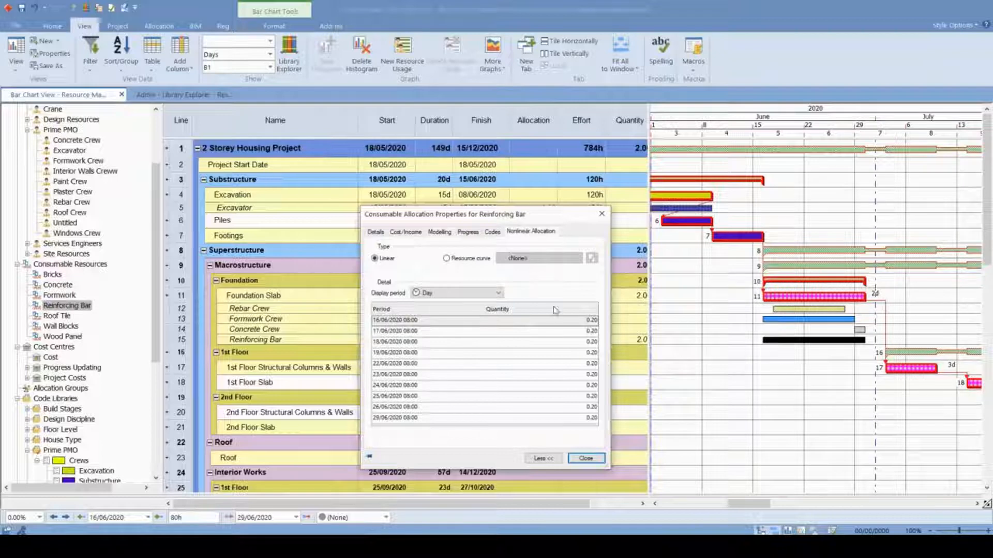
{"action": "left_click", "coordinate": [439, 233]}
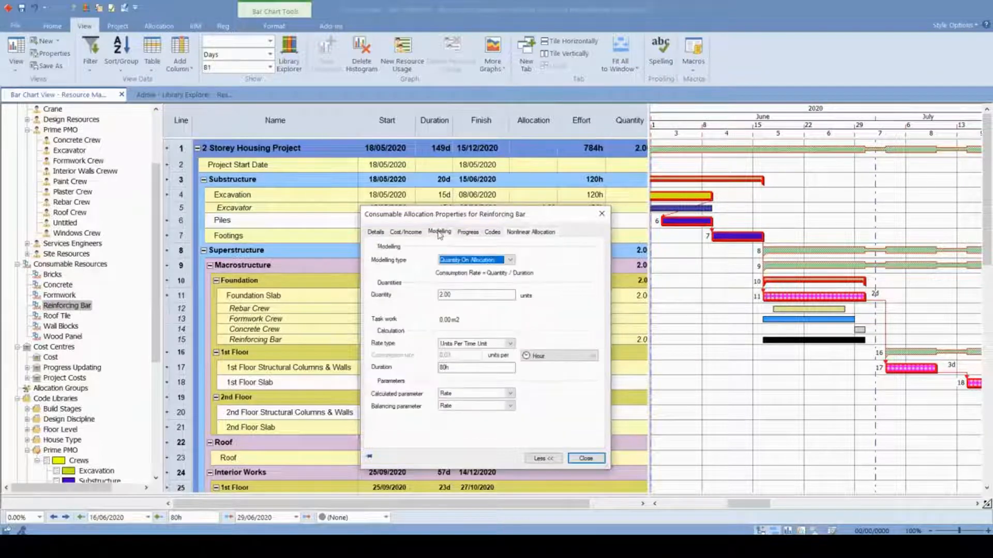
{"action": "left_click", "coordinate": [476, 260]}
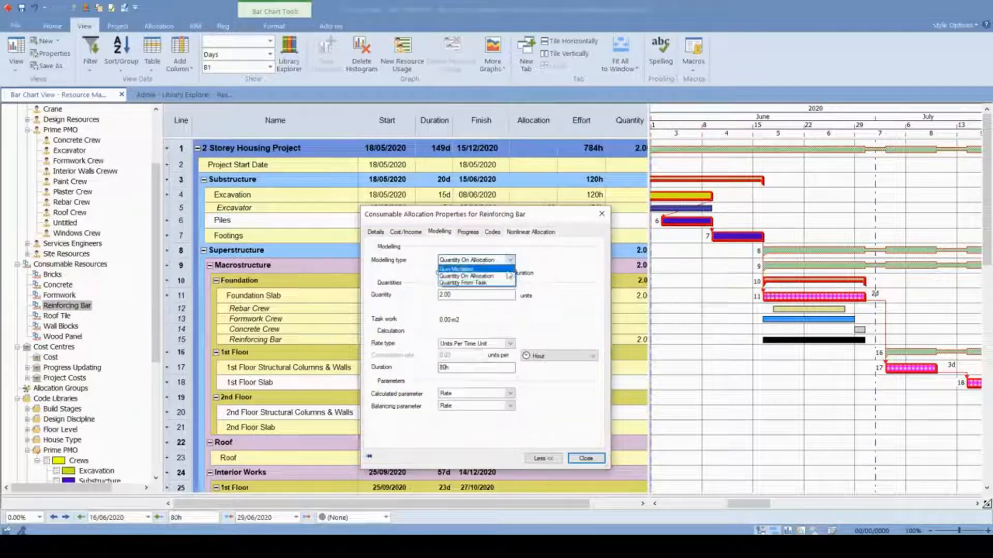
{"action": "left_click", "coordinate": [482, 277]}
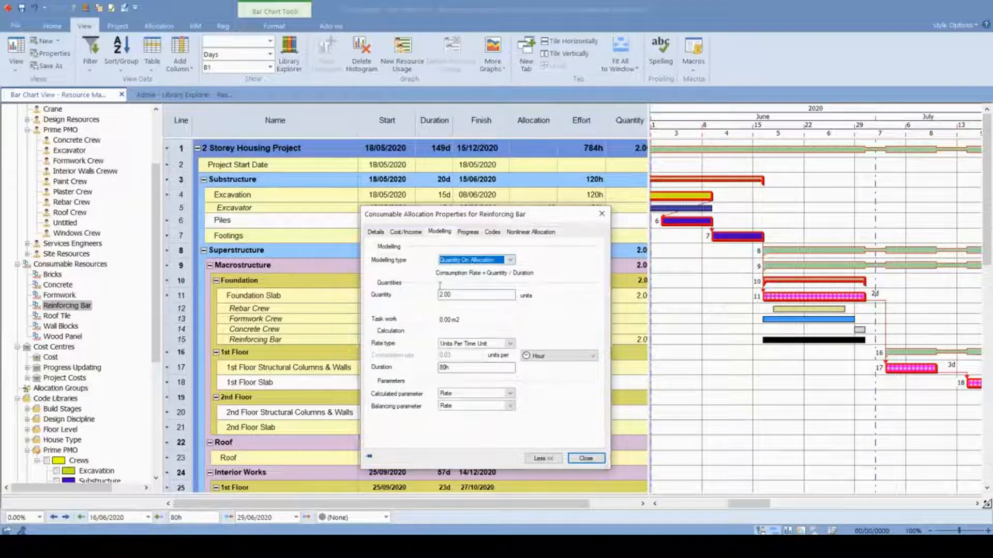
- Widen the table to show the whole Quantity column and set the Reinforcing Bar allocation's quantity to 5.00
{"action": "left_click_drag", "start_coordinate": [476, 217], "coordinate": [334, 196]}
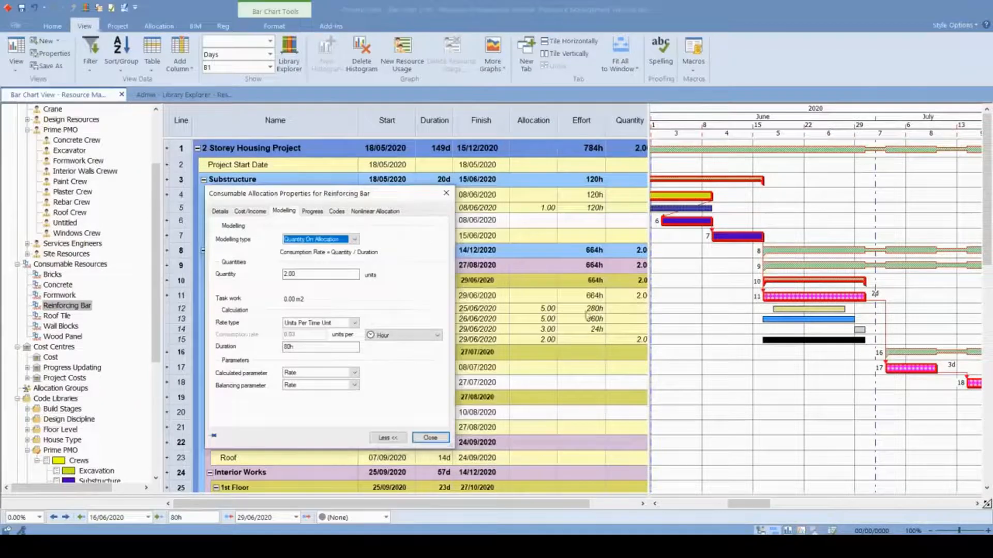
{"action": "left_click_drag", "start_coordinate": [650, 309], "coordinate": [669, 313]}
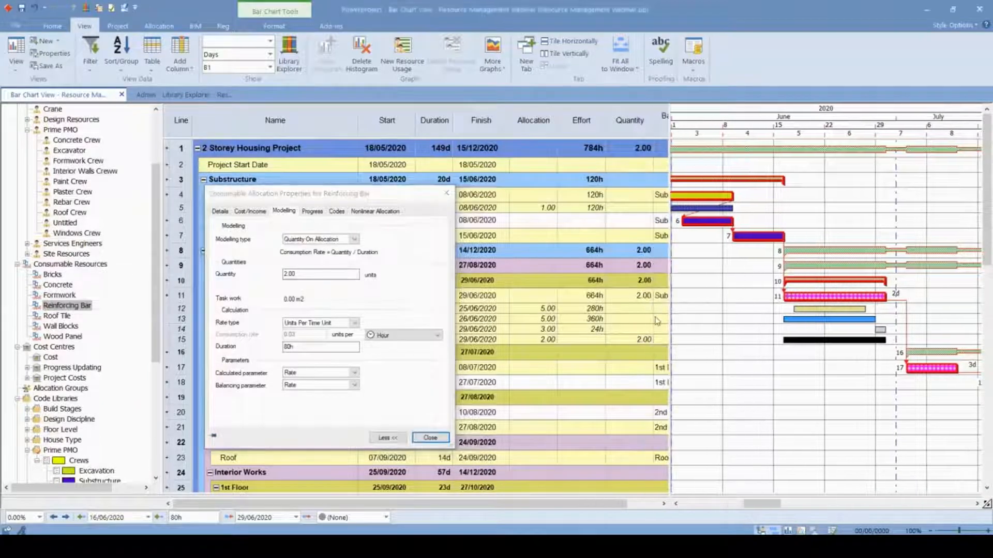
{"action": "left_click", "coordinate": [291, 274]}
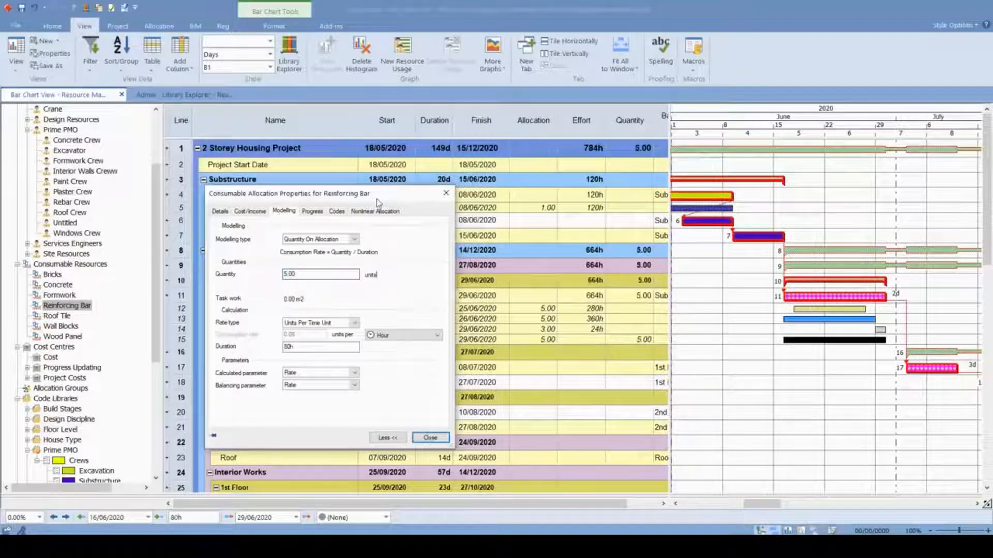
- Set the Reinforcing Bar consumption rate's time unit to Day and its rate type to Time Units Per Unit
{"action": "left_click_drag", "start_coordinate": [375, 197], "coordinate": [355, 177]}
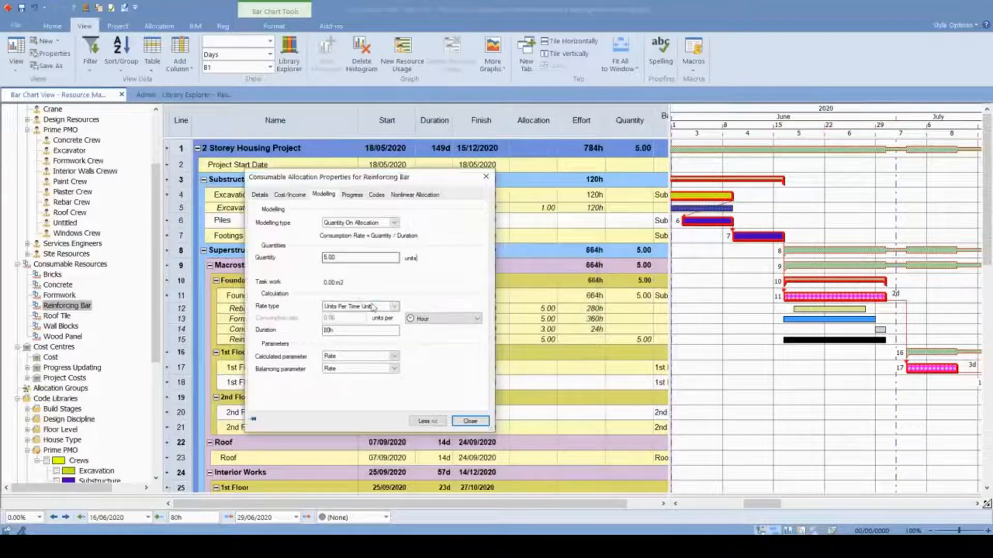
{"action": "left_click", "coordinate": [441, 319]}
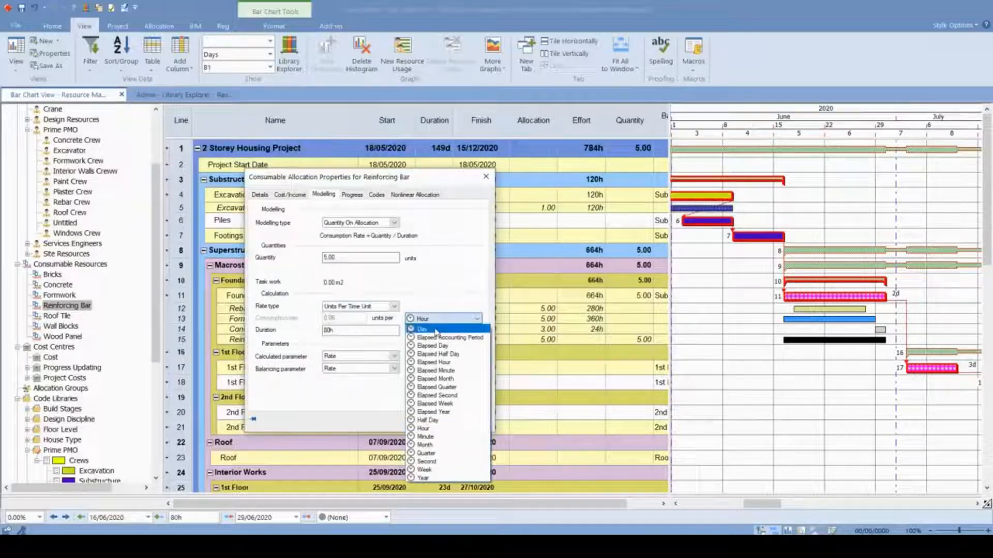
{"action": "left_click", "coordinate": [436, 330]}
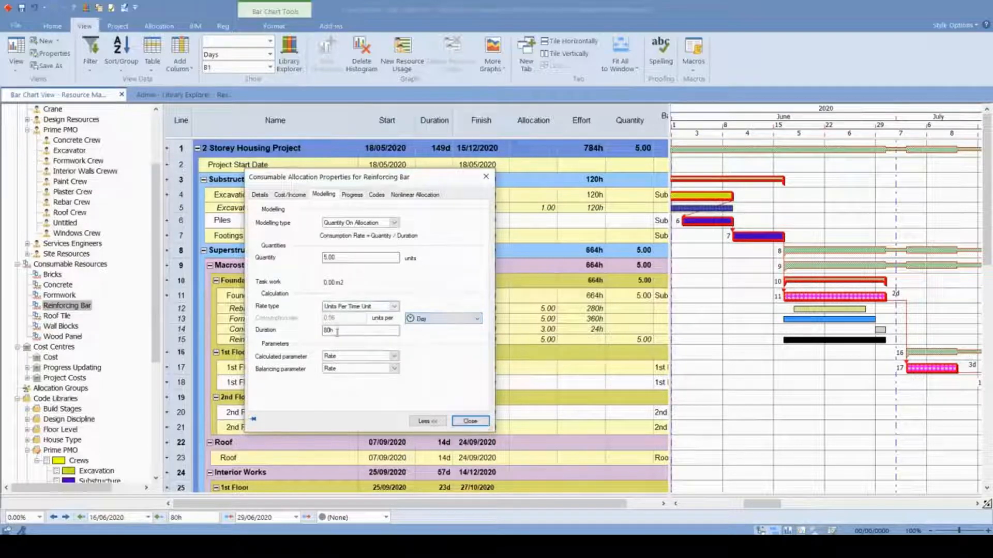
{"action": "left_click", "coordinate": [388, 309]}
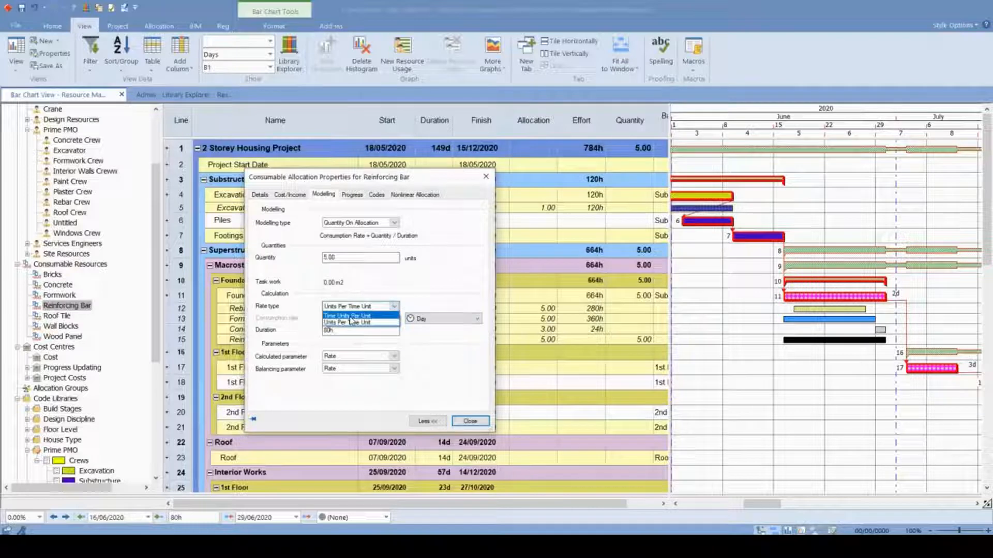
{"action": "left_click", "coordinate": [392, 320]}
{"action": "left_click", "coordinate": [395, 319]}
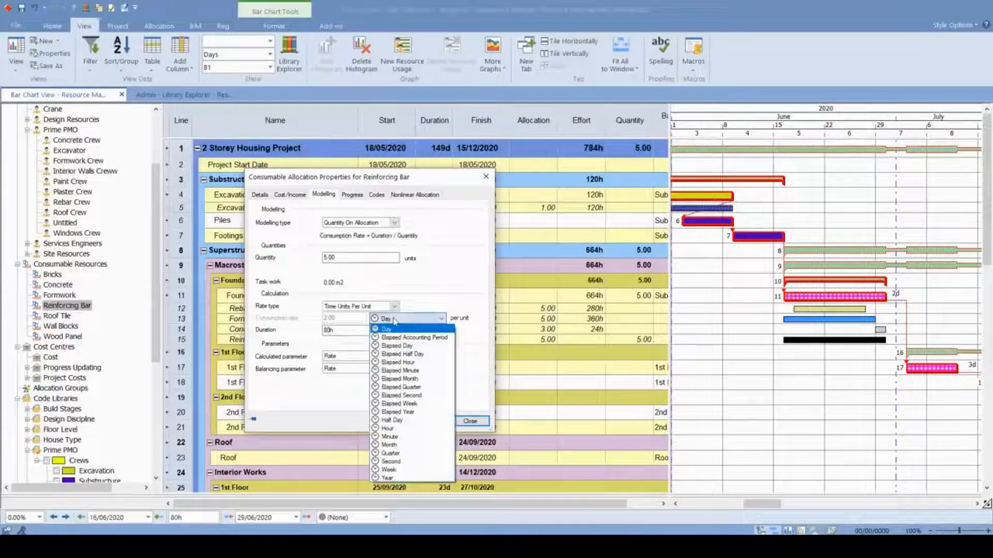
{"action": "left_click", "coordinate": [360, 321]}
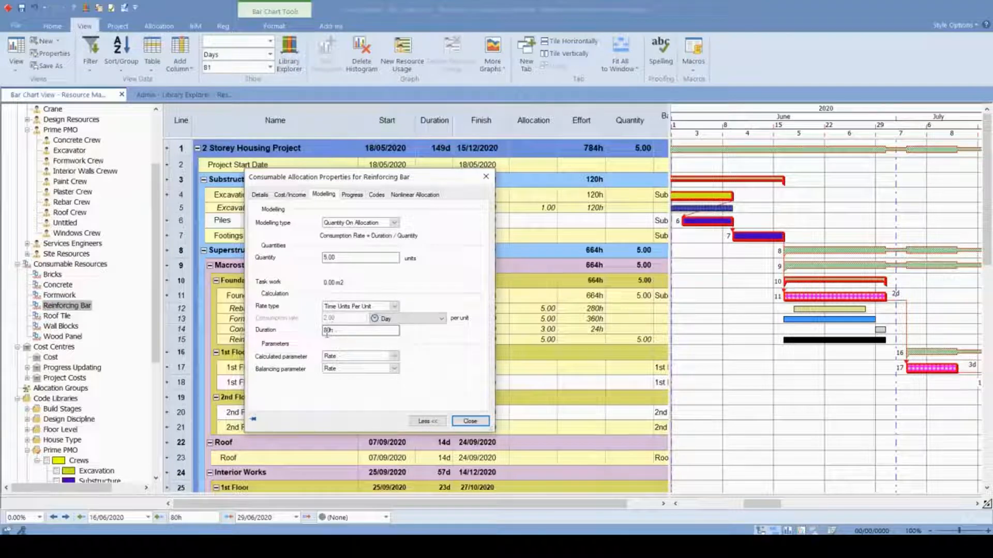
- Set the Reinforcing Bar allocation's duration to 10d, then recheck its modelling settings and close the properties
{"action": "double_click", "coordinate": [332, 331]}
{"action": "left_click_drag", "start_coordinate": [398, 181], "coordinate": [761, 223]}
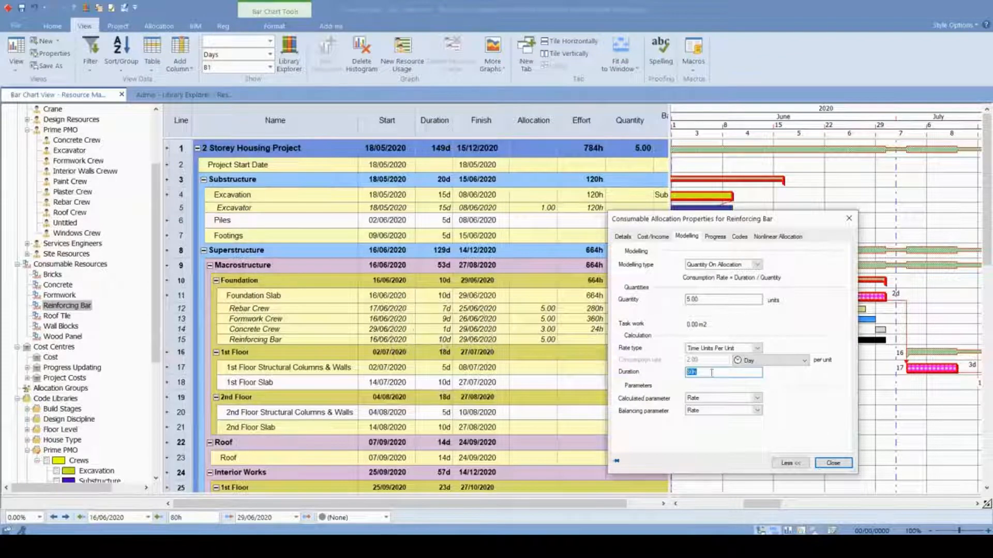
{"action": "type", "text": "10d"}
{"action": "left_click", "coordinate": [833, 463]}
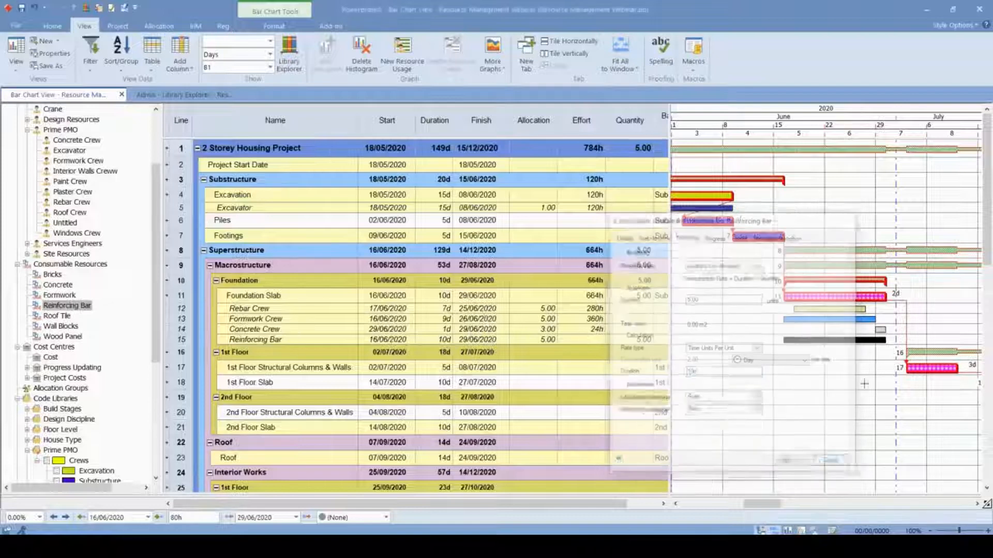
{"action": "left_click_drag", "start_coordinate": [669, 351], "coordinate": [693, 351]}
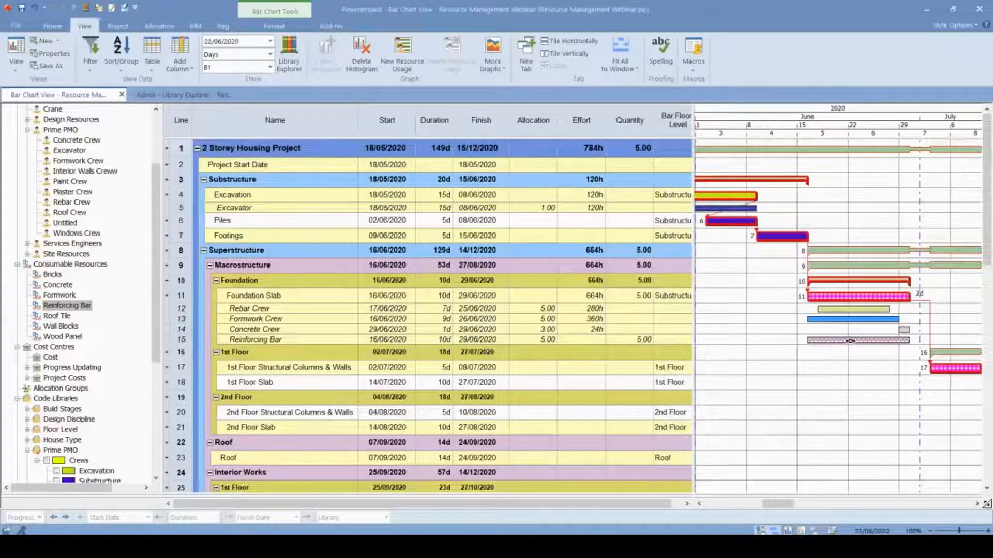
{"action": "double_click", "coordinate": [859, 340]}
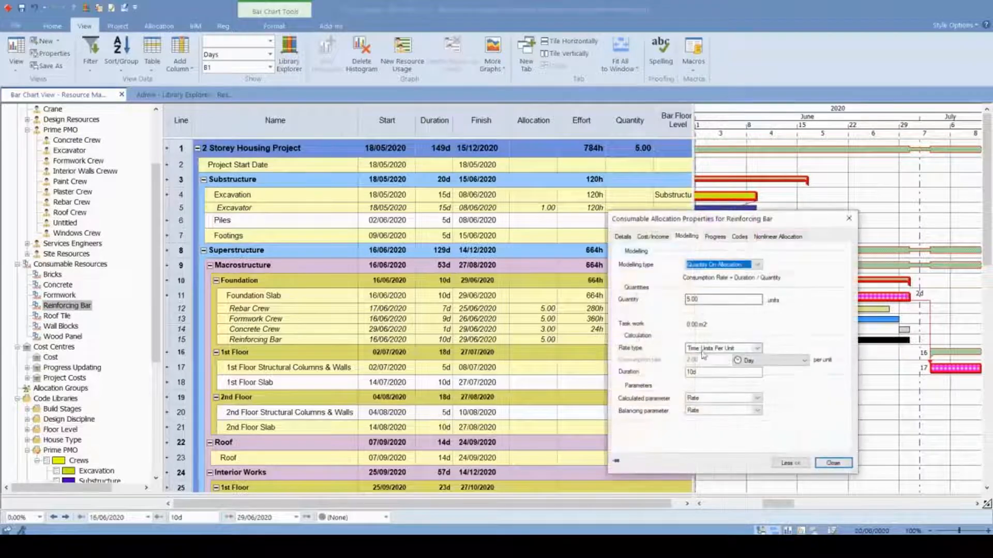
{"action": "left_click", "coordinate": [849, 218]}
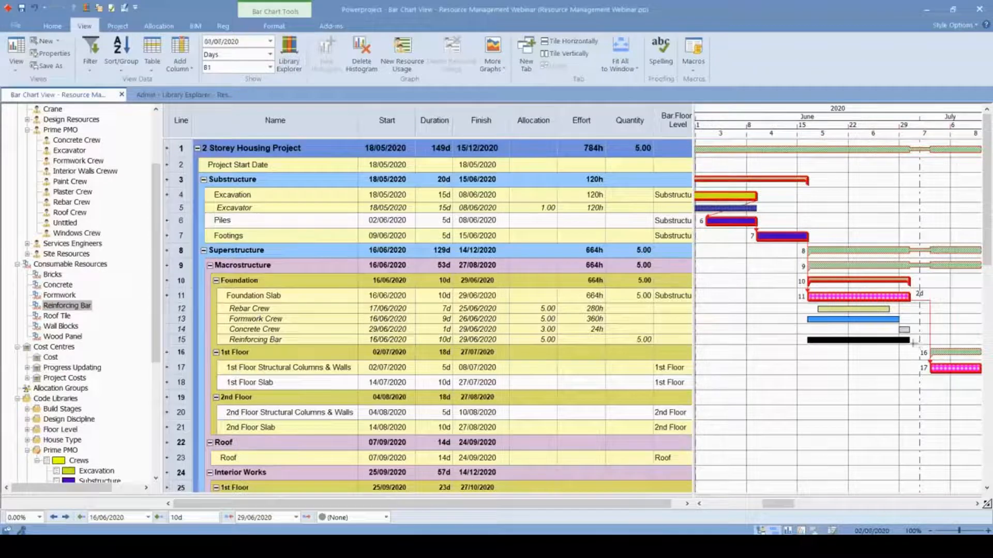
- Shorten the Reinforcing Bar allocation bar under Foundation Slab to about 7d 5h, finishing on 25/06/2020
{"action": "left_click_drag", "start_coordinate": [912, 340], "coordinate": [890, 341]}
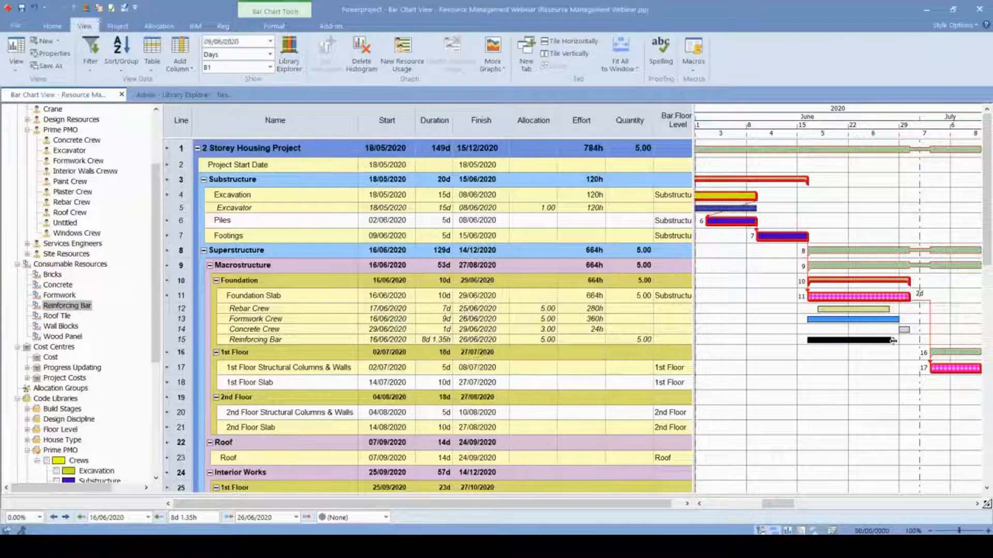
{"action": "left_click_drag", "start_coordinate": [893, 341], "coordinate": [885, 343]}
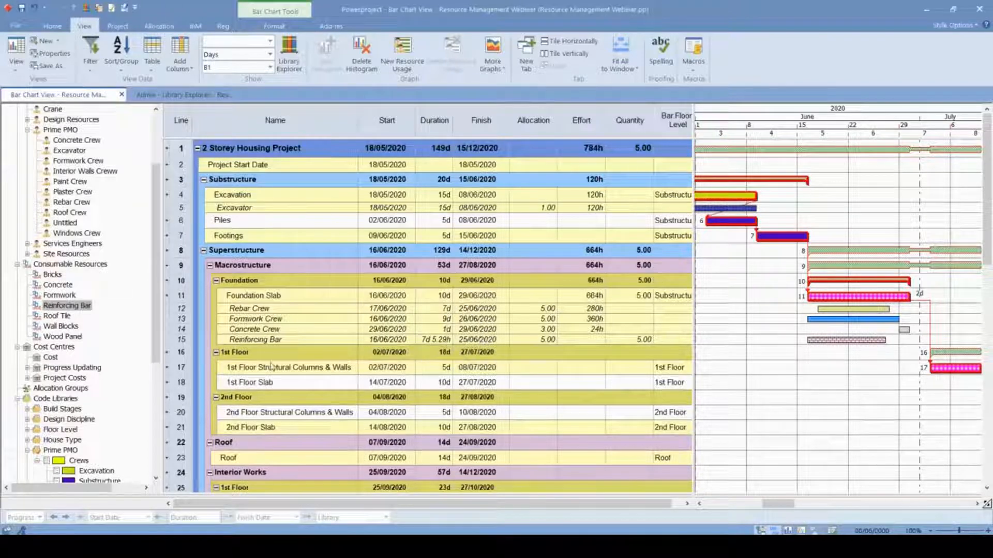
{"action": "left_click_drag", "start_coordinate": [693, 342], "coordinate": [699, 344]}
{"action": "left_click", "coordinate": [632, 339]}
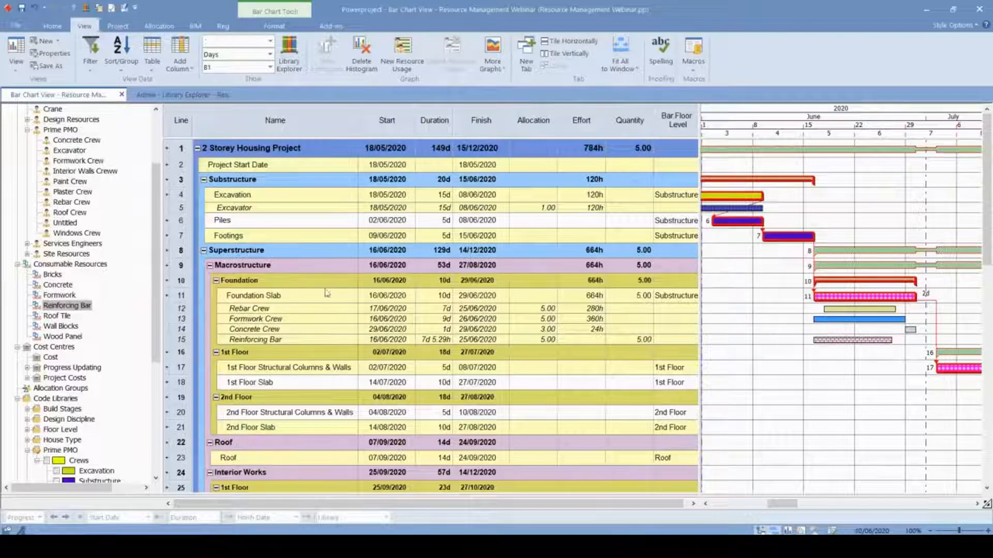
- Review the modelling type and quantity in the Reinforcing Bar allocation's properties, then close them and deselect the bar
{"action": "double_click", "coordinate": [851, 340]}
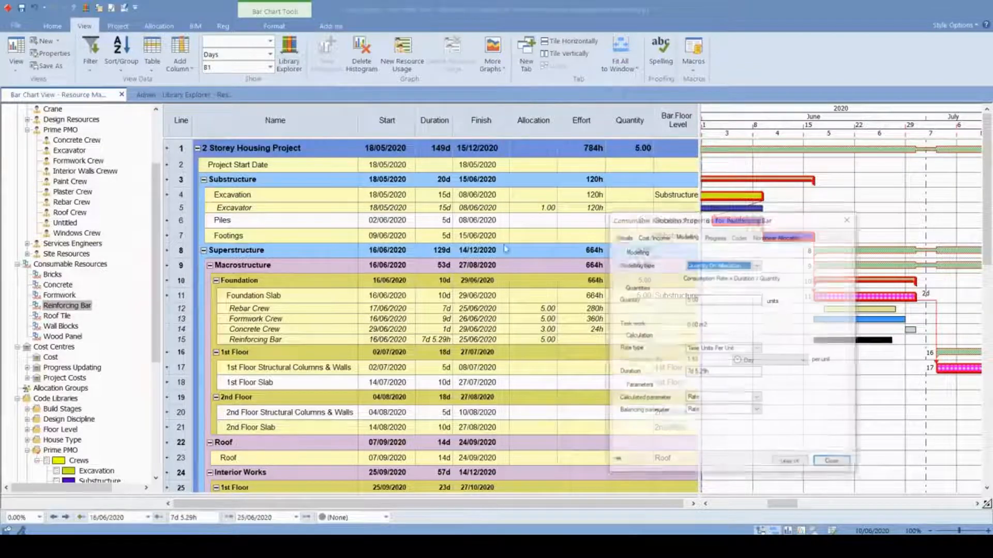
{"action": "left_click", "coordinate": [740, 264]}
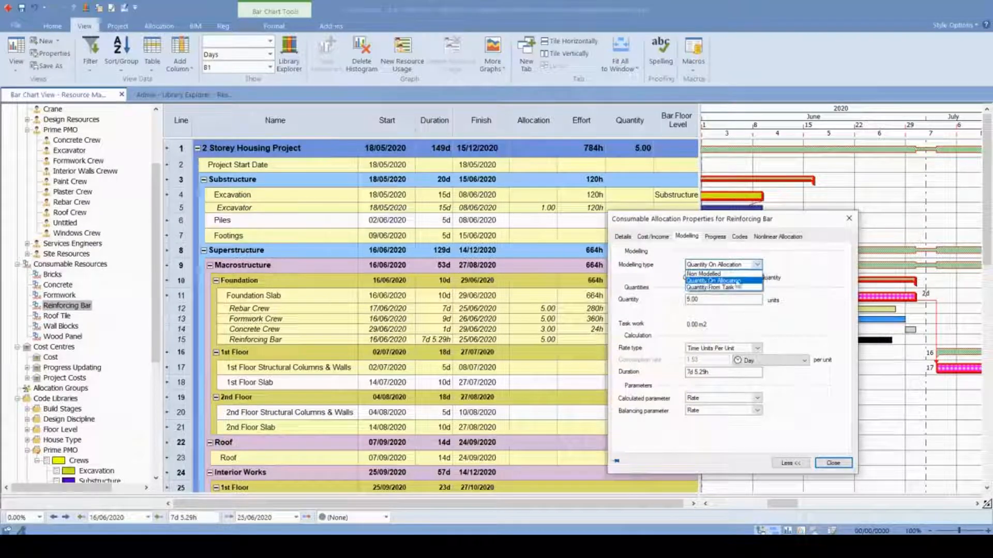
{"action": "left_click", "coordinate": [719, 280]}
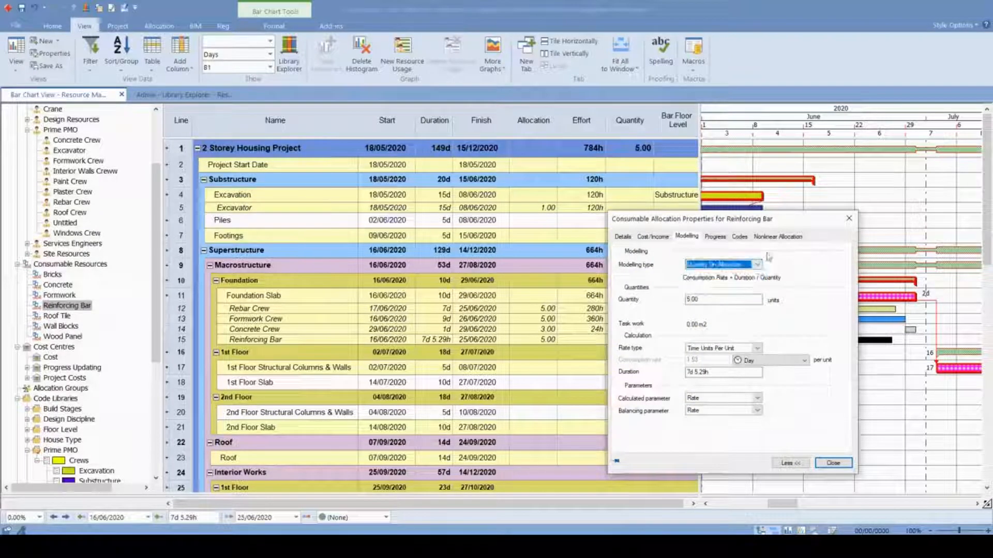
{"action": "left_click_drag", "start_coordinate": [758, 213], "coordinate": [655, 155]}
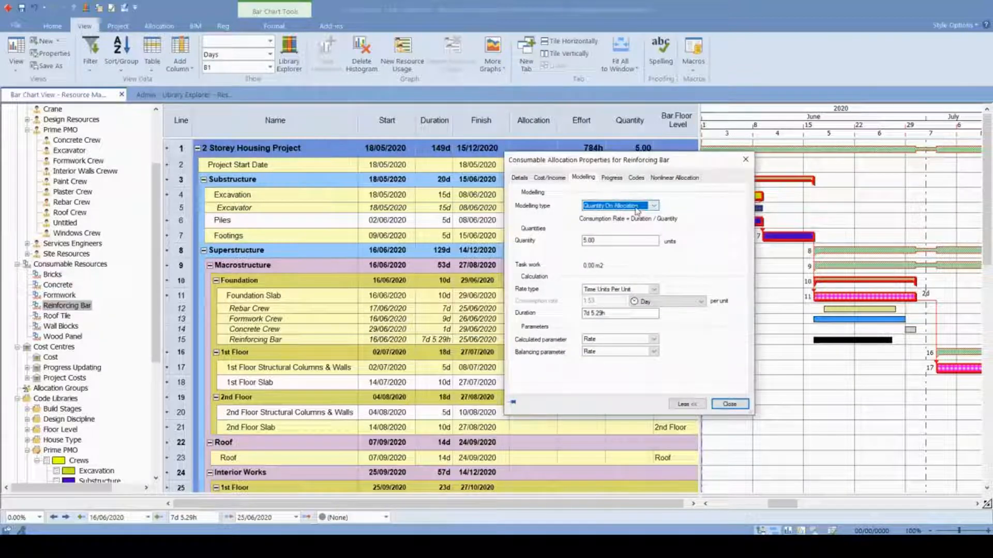
{"action": "left_click", "coordinate": [608, 241]}
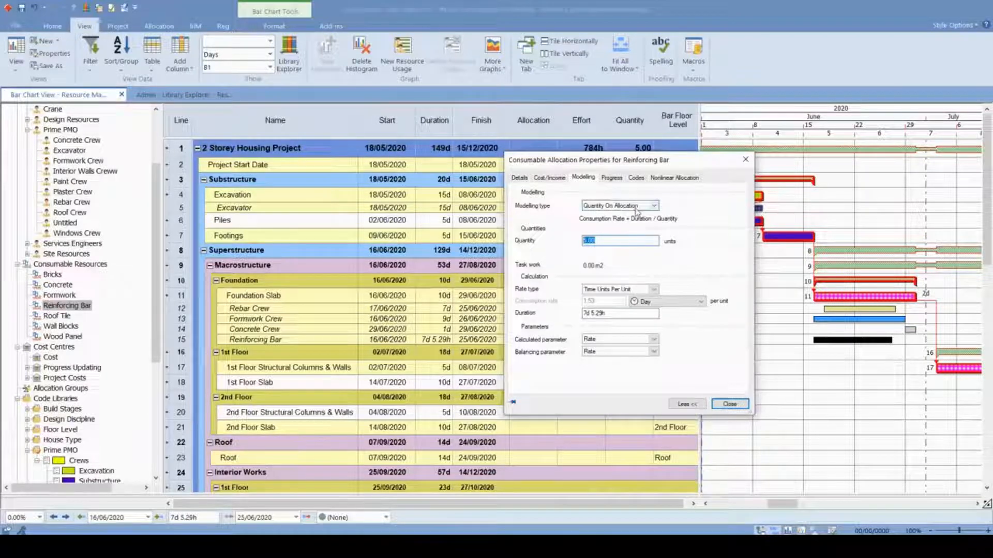
{"action": "left_click_drag", "start_coordinate": [670, 164], "coordinate": [621, 165]}
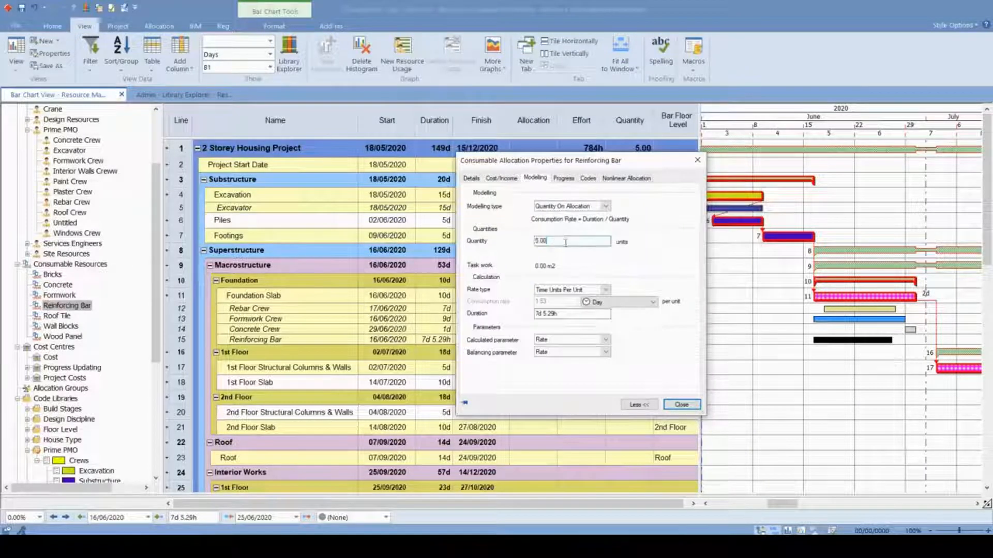
{"action": "double_click", "coordinate": [541, 241]}
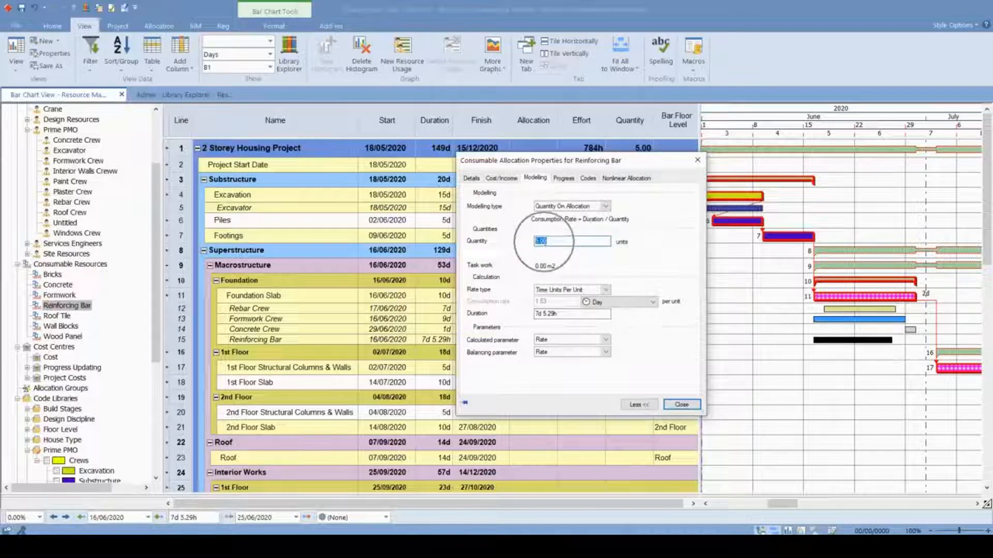
{"action": "type", "text": "5"}
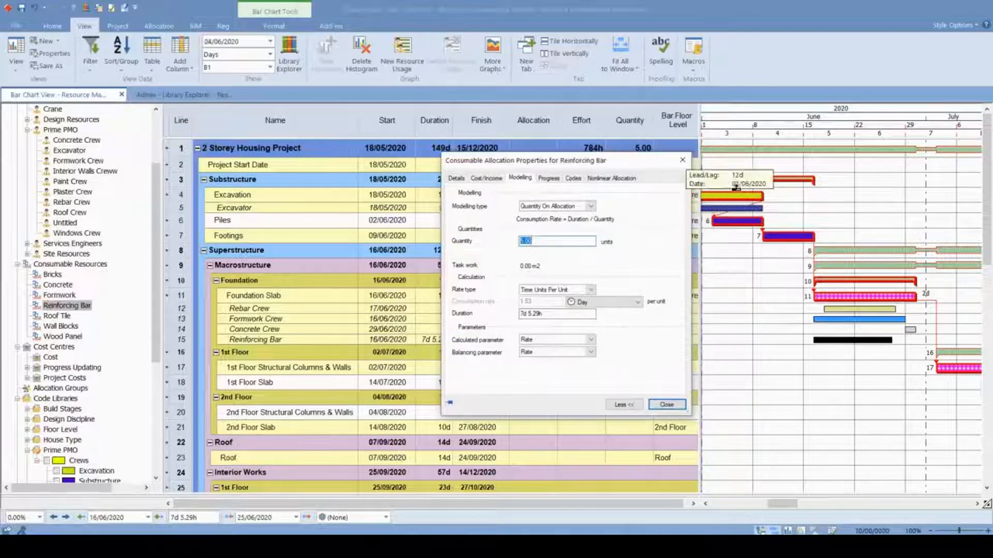
{"action": "key", "text": "Return"}
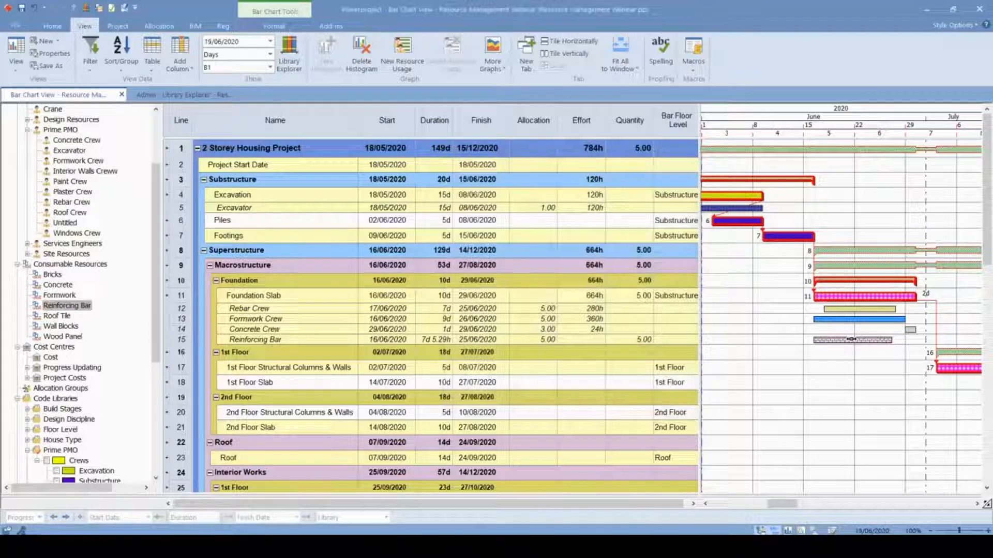
{"action": "double_click", "coordinate": [851, 340]}
{"action": "left_click", "coordinate": [551, 241]}
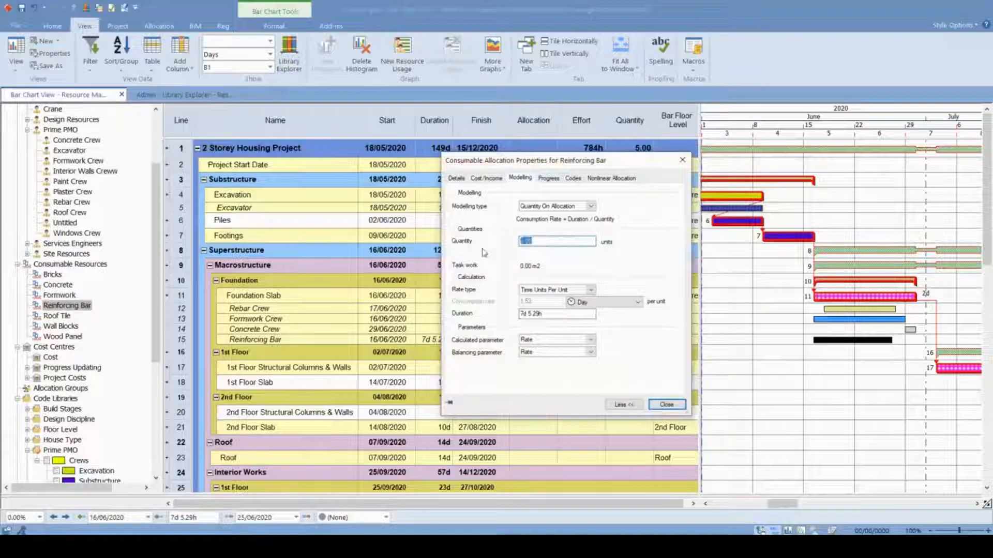
{"action": "left_click", "coordinate": [669, 406]}
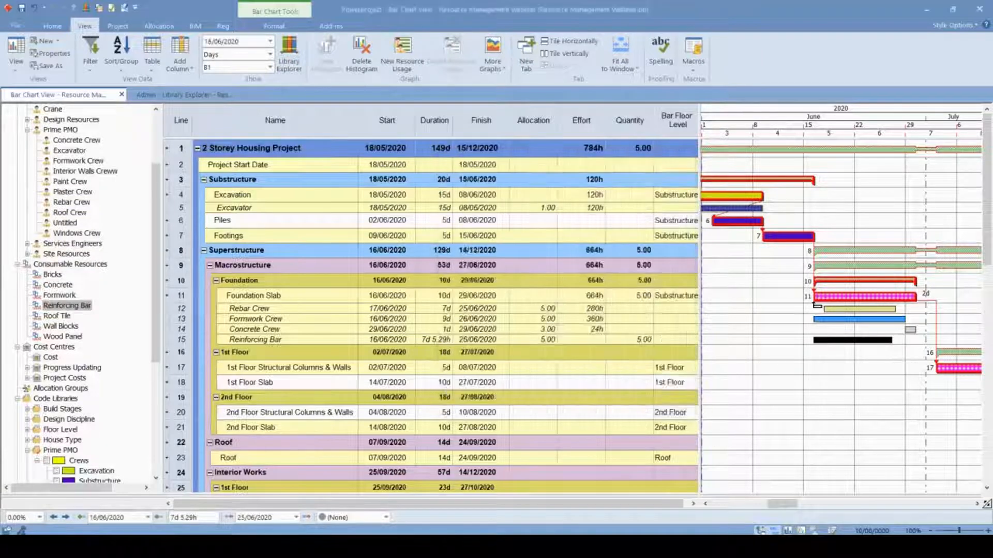
{"action": "left_click", "coordinate": [785, 353]}
- Open the properties of the Excavator allocation under Excavation and set its modelling type to Work On Allocation
{"action": "left_click_drag", "start_coordinate": [784, 508], "coordinate": [768, 508]}
{"action": "left_click", "coordinate": [812, 210]}
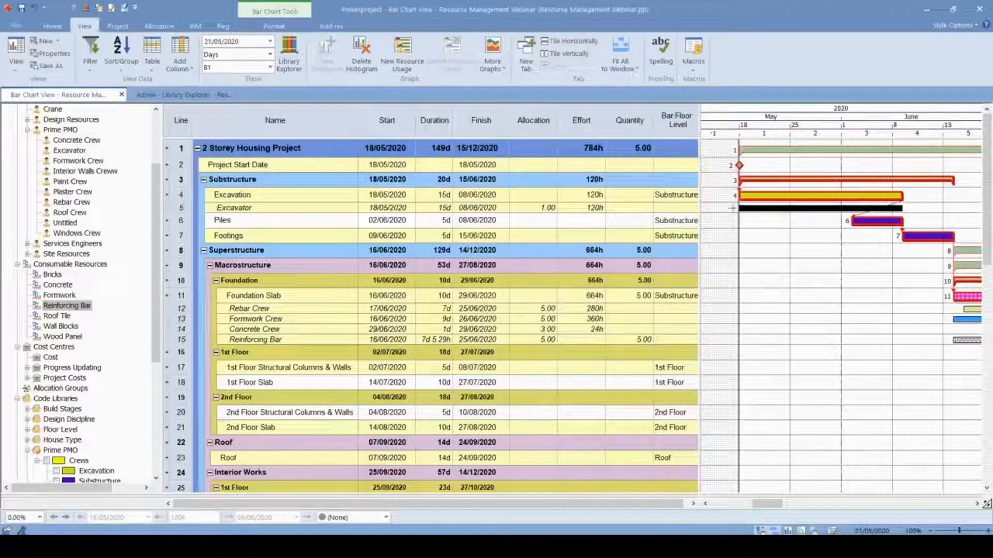
{"action": "double_click", "coordinate": [802, 212]}
{"action": "left_click_drag", "start_coordinate": [474, 256], "coordinate": [507, 265]}
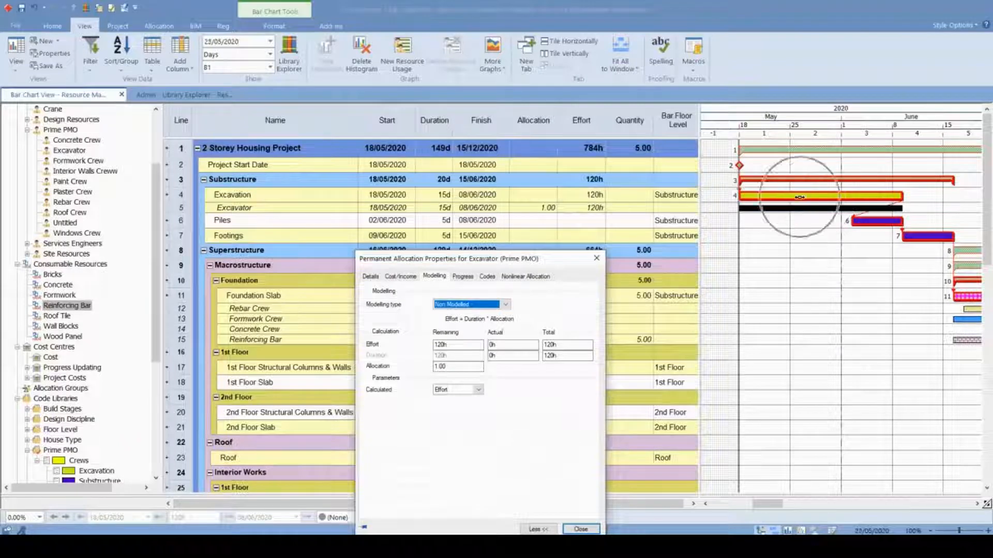
{"action": "left_click_drag", "start_coordinate": [538, 261], "coordinate": [603, 157]}
{"action": "left_click", "coordinate": [570, 200]}
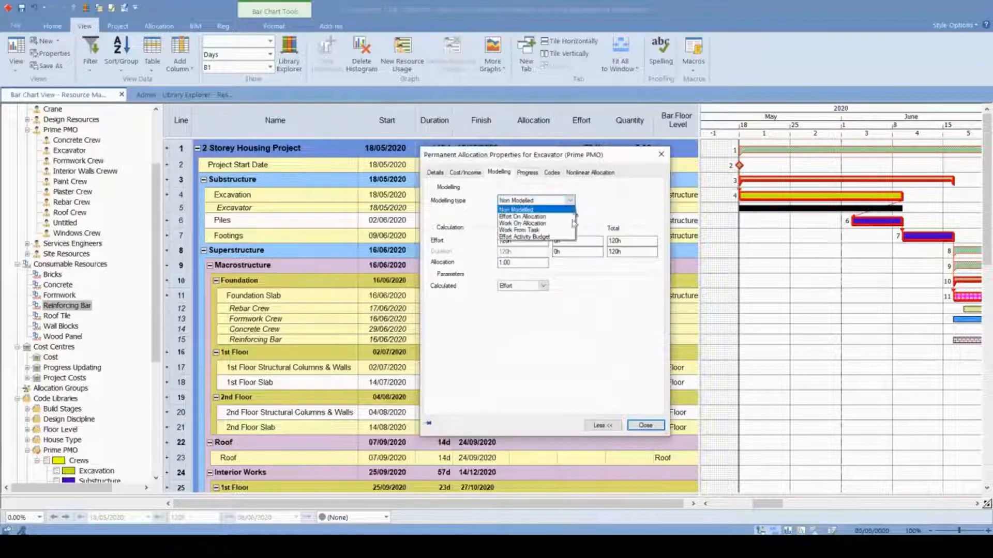
{"action": "left_click", "coordinate": [530, 223]}
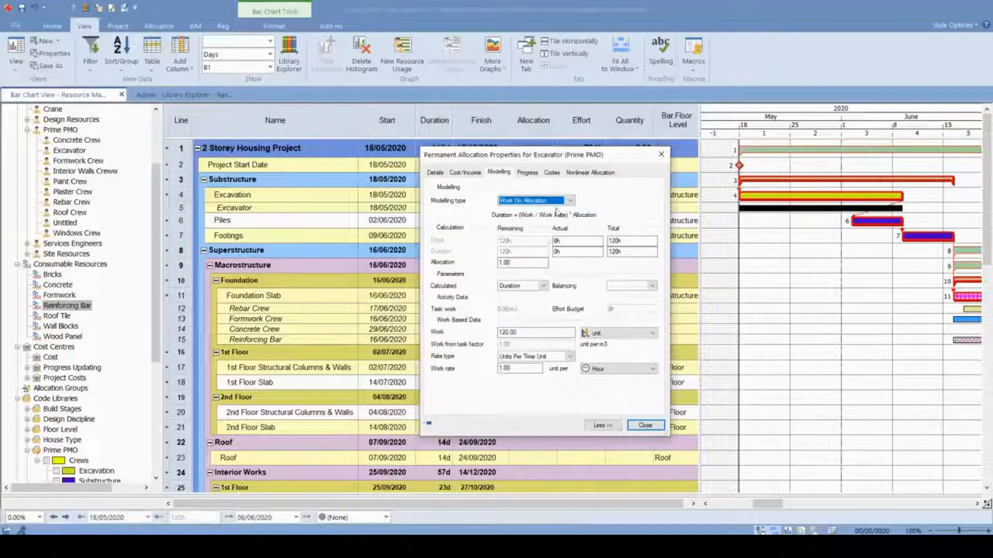
{"action": "left_click_drag", "start_coordinate": [561, 164], "coordinate": [630, 144]}
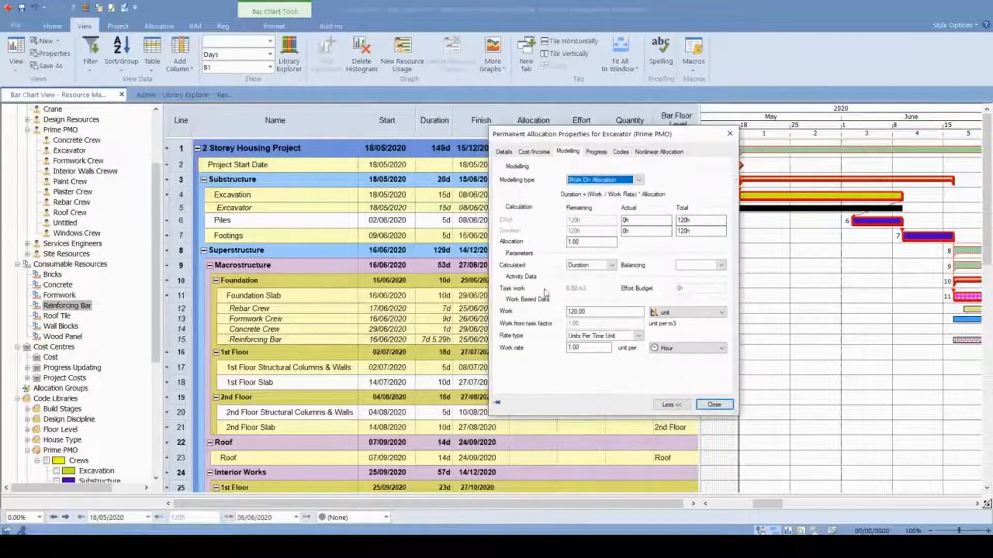
- Set the Excavator allocation's work to 2500 m3 and check the recalculated Excavation duration in the table
{"action": "left_click", "coordinate": [610, 311]}
{"action": "left_click_drag", "start_coordinate": [609, 311], "coordinate": [557, 314]}
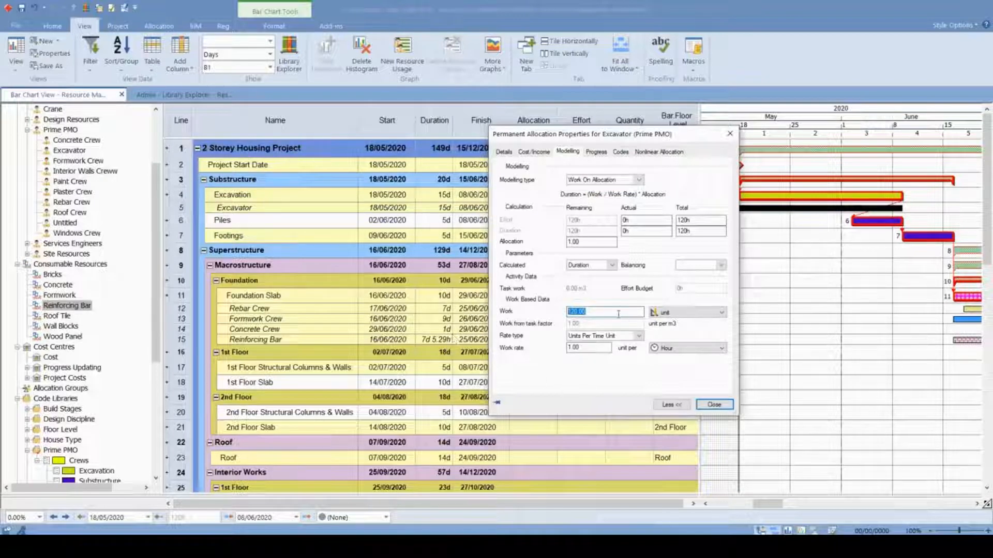
{"action": "left_click", "coordinate": [666, 312]}
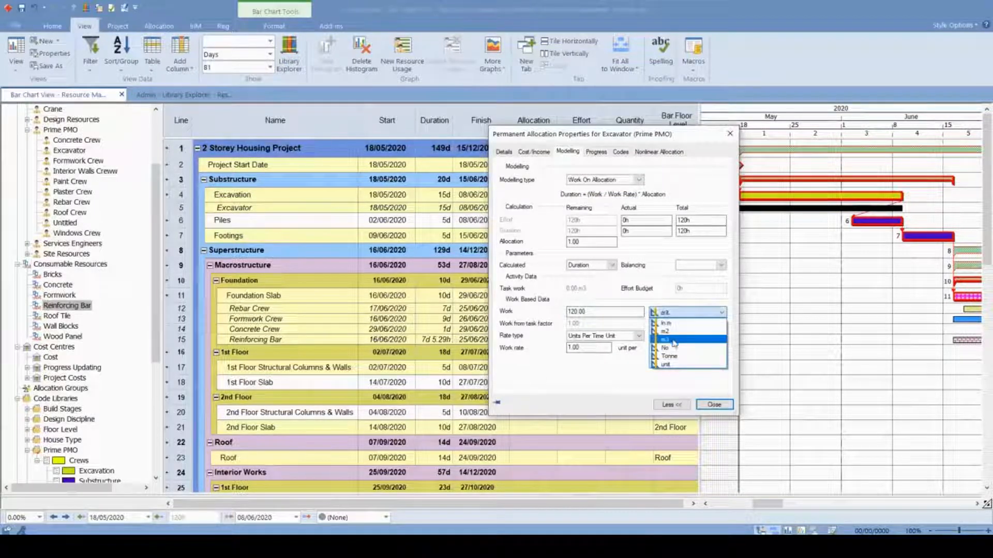
{"action": "left_click", "coordinate": [674, 341]}
{"action": "left_click", "coordinate": [560, 312]}
{"action": "type", "text": "2500"}
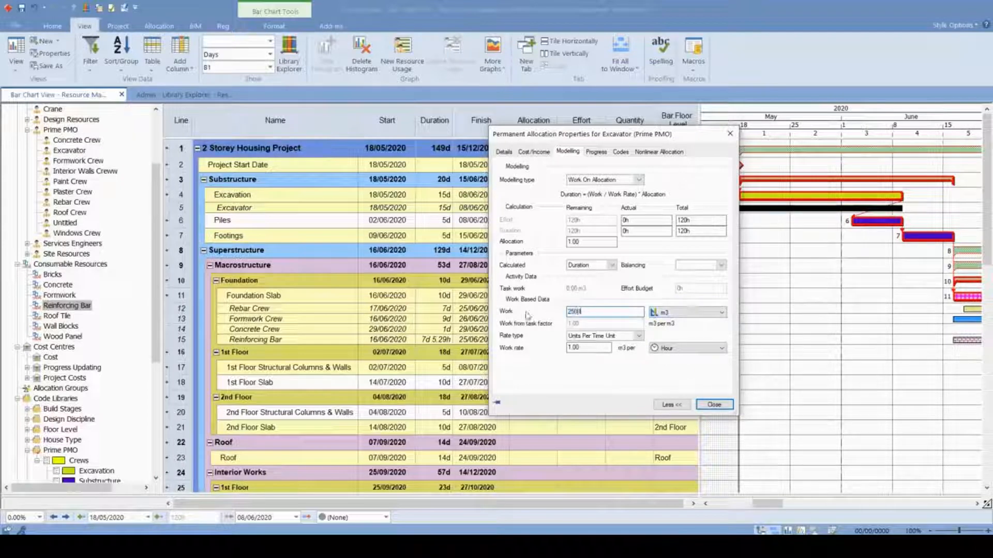
{"action": "left_click", "coordinate": [551, 314]}
{"action": "left_click", "coordinate": [350, 190]}
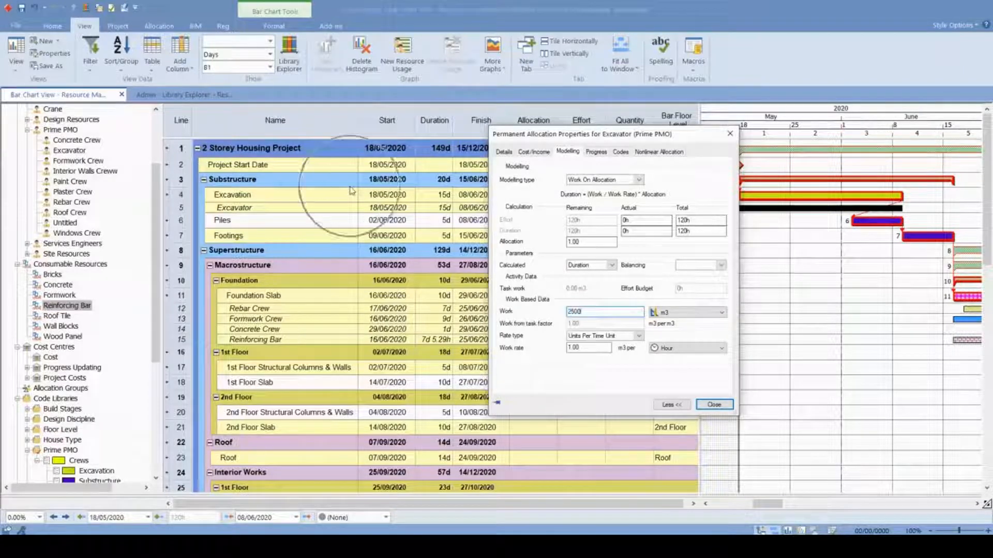
{"action": "left_click", "coordinate": [698, 354]}
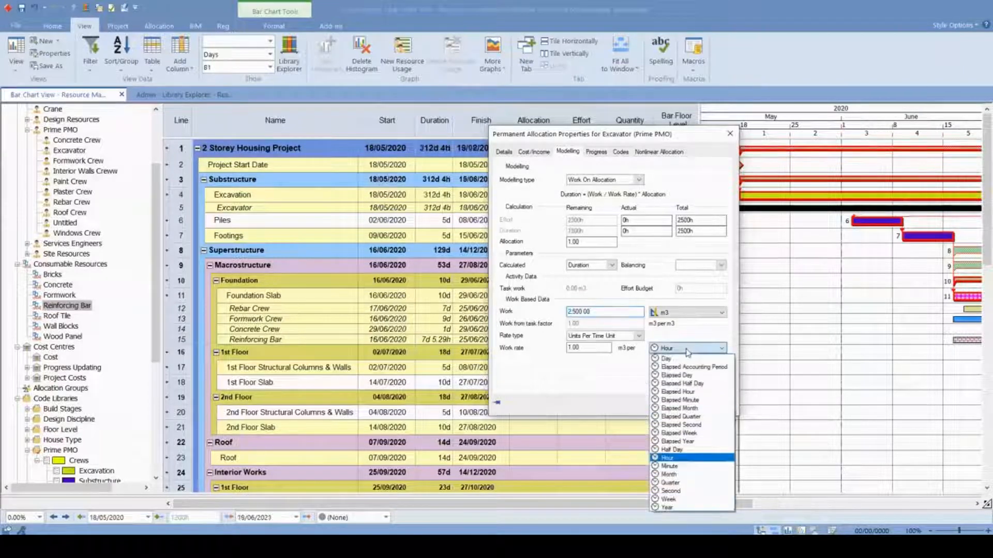
{"action": "left_click", "coordinate": [632, 136]}
{"action": "left_click_drag", "start_coordinate": [631, 136], "coordinate": [582, 235]}
{"action": "left_click", "coordinate": [434, 199]}
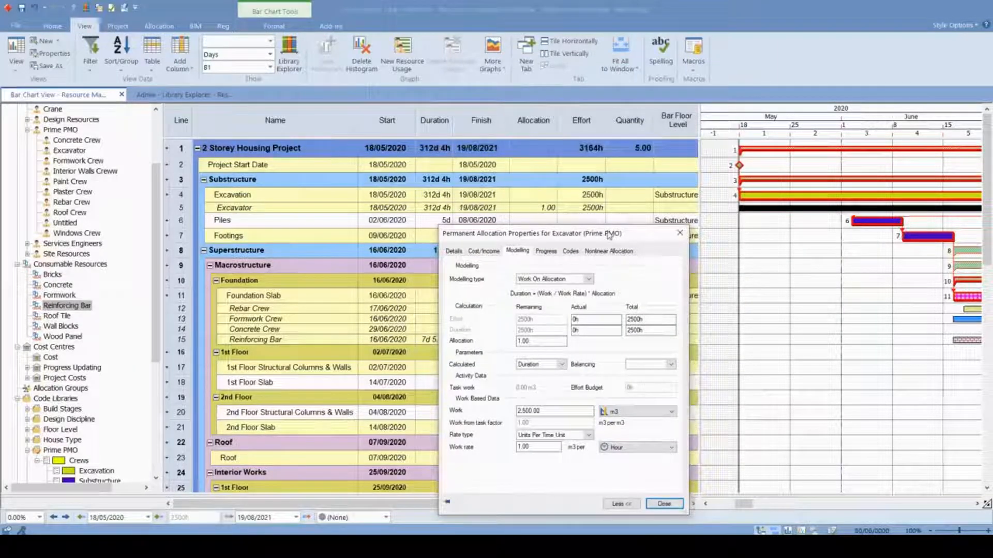
{"action": "left_click_drag", "start_coordinate": [612, 233], "coordinate": [614, 125]}
- Set the Excavator allocation's work rate to 200 m3 per Day and close its properties
{"action": "left_click", "coordinate": [529, 344]}
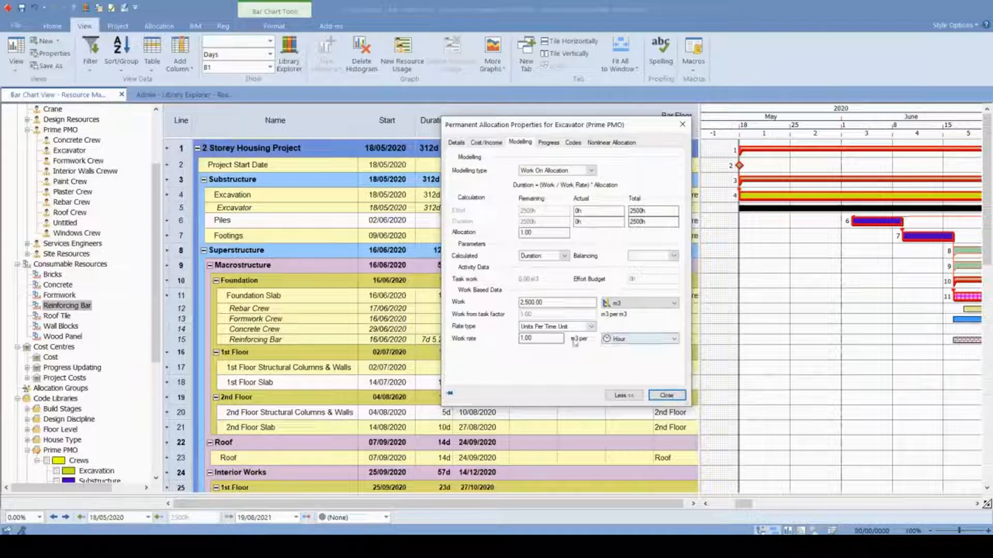
{"action": "double_click", "coordinate": [541, 339]}
{"action": "left_click", "coordinate": [642, 339]}
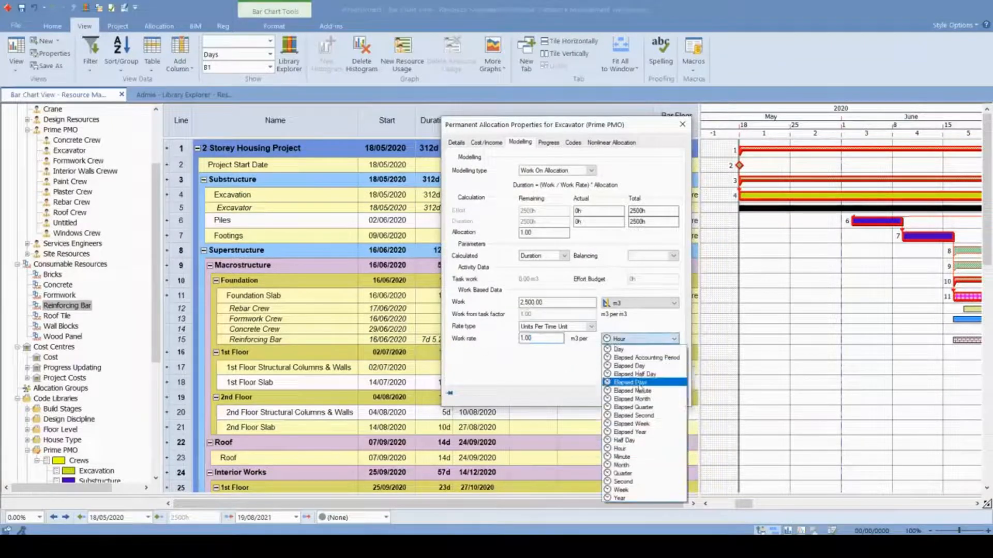
{"action": "left_click", "coordinate": [640, 350]}
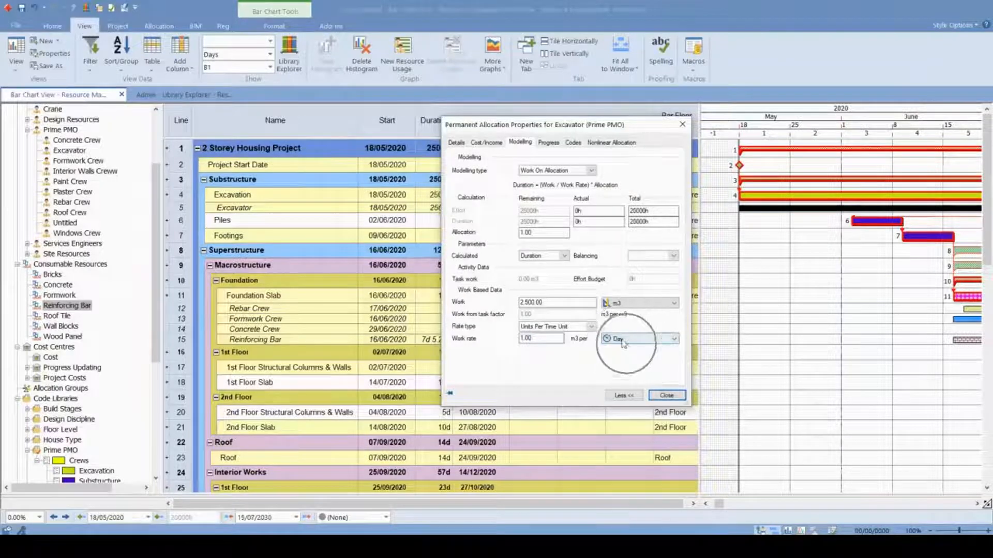
{"action": "double_click", "coordinate": [545, 342]}
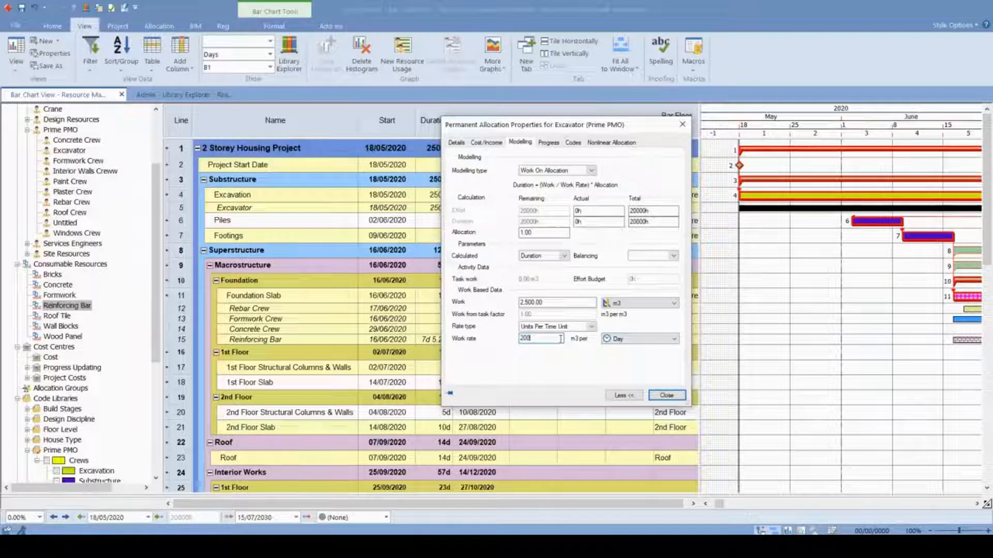
{"action": "type", "text": "200"}
{"action": "left_click", "coordinate": [666, 395]}
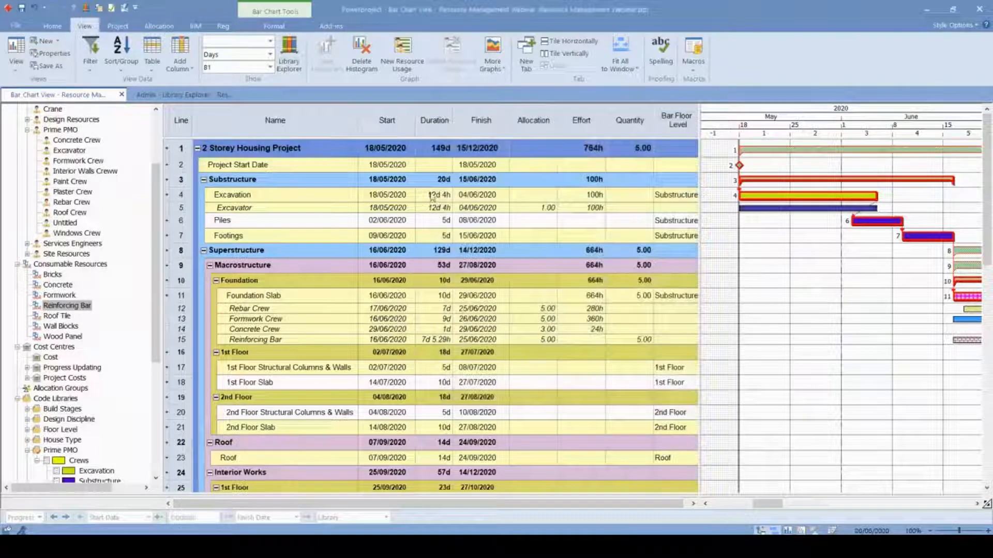
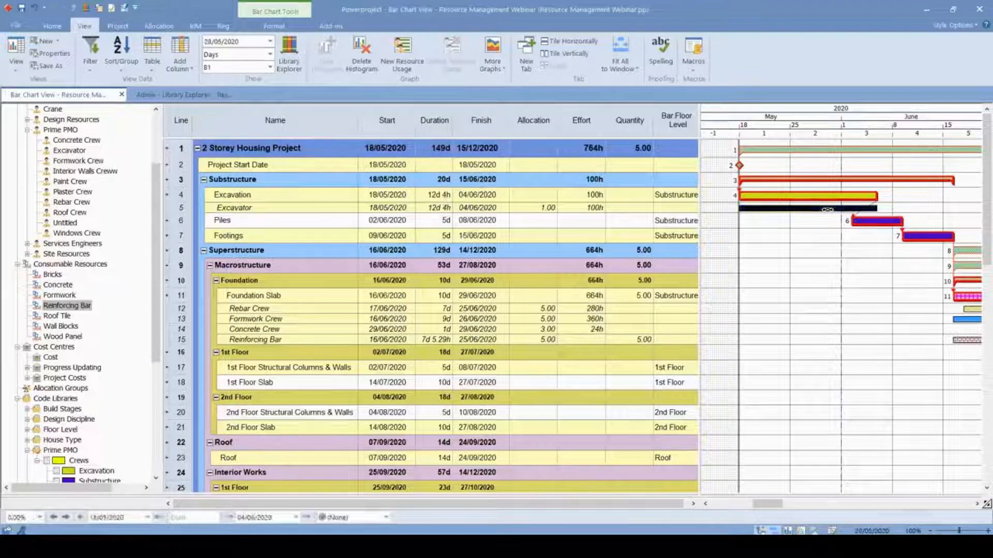
- Set the Excavator allocation's modelling type to Work From Task, check its work value and close the properties
{"action": "double_click", "coordinate": [843, 209]}
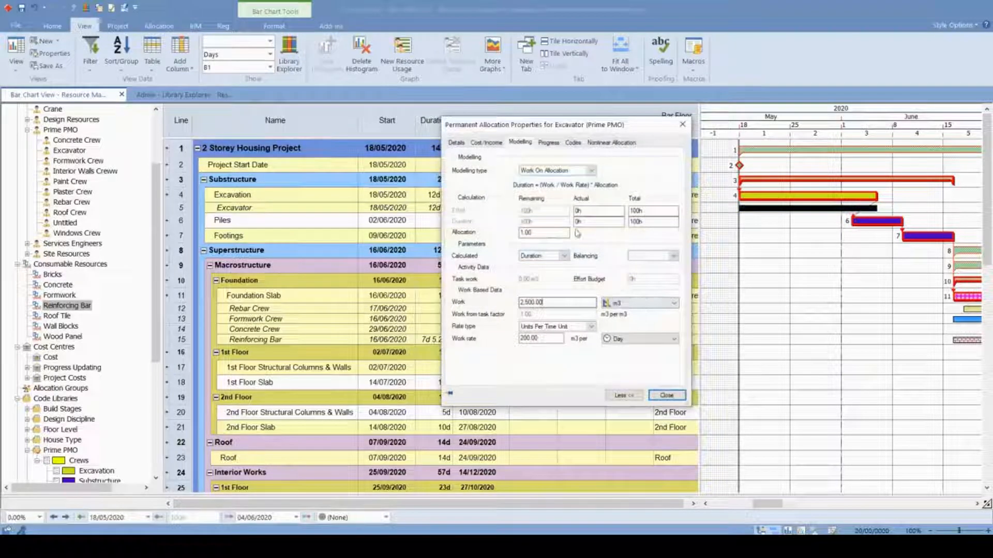
{"action": "left_click", "coordinate": [583, 171]}
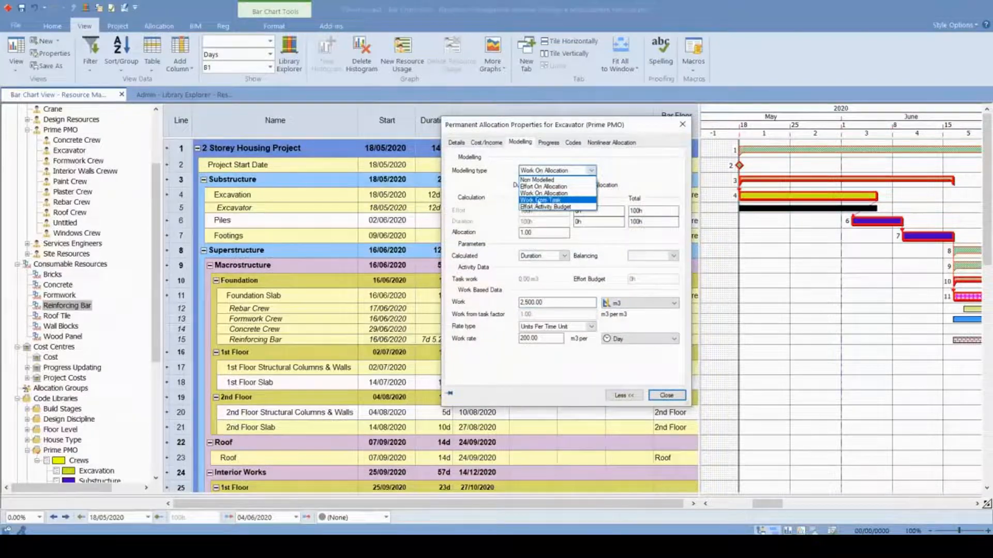
{"action": "left_click", "coordinate": [561, 202]}
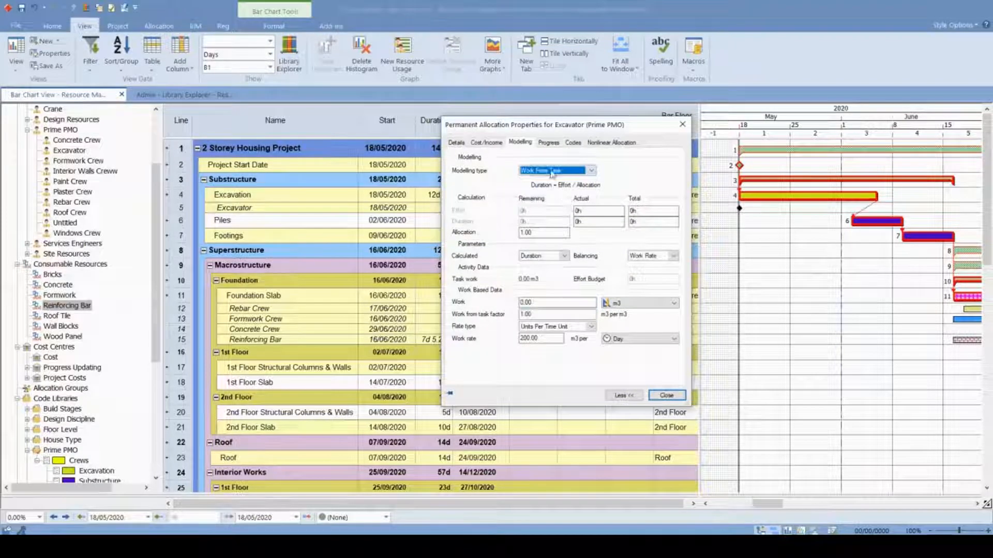
{"action": "left_click", "coordinate": [533, 302]}
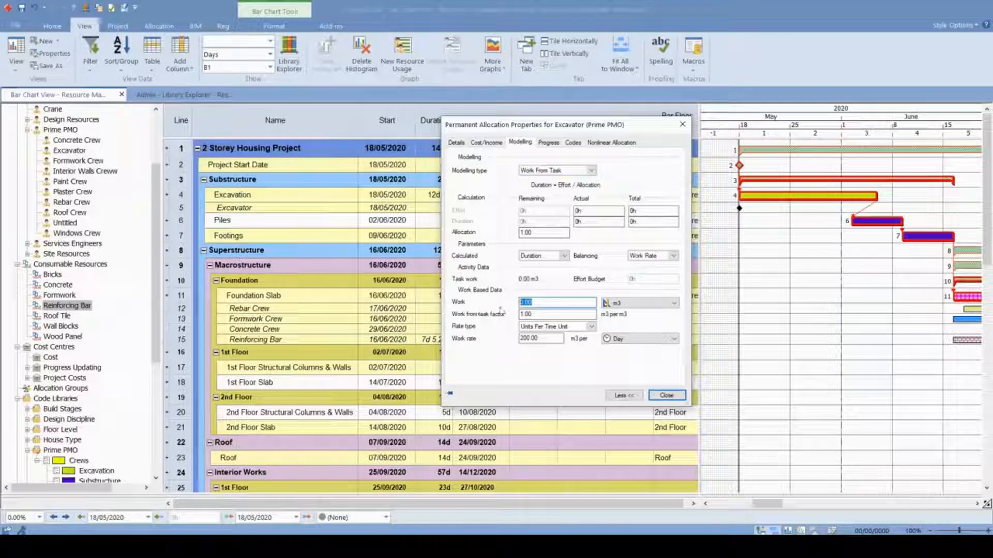
{"action": "left_click", "coordinate": [556, 303]}
{"action": "left_click_drag", "start_coordinate": [507, 300], "coordinate": [495, 304]}
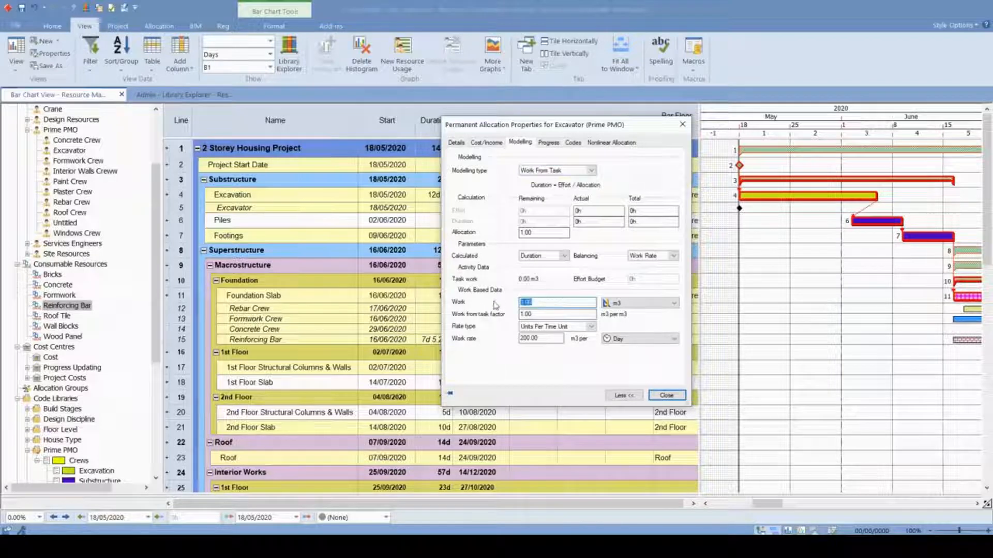
{"action": "left_click", "coordinate": [667, 396]}
- Add a Task work column to the table before the Start column
{"action": "right_click", "coordinate": [394, 119]}
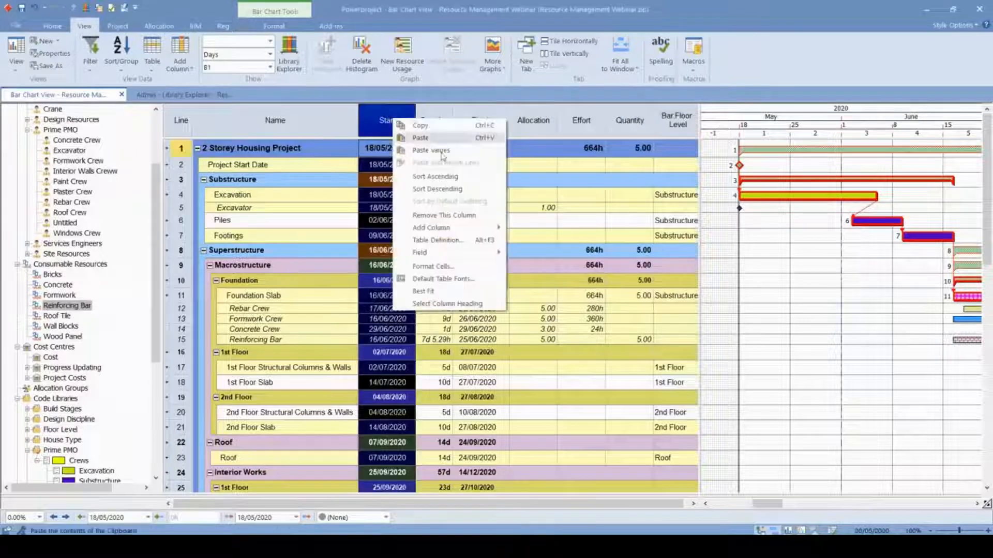
{"action": "mouse_move", "coordinate": [434, 227]}
{"action": "mouse_move", "coordinate": [563, 331]}
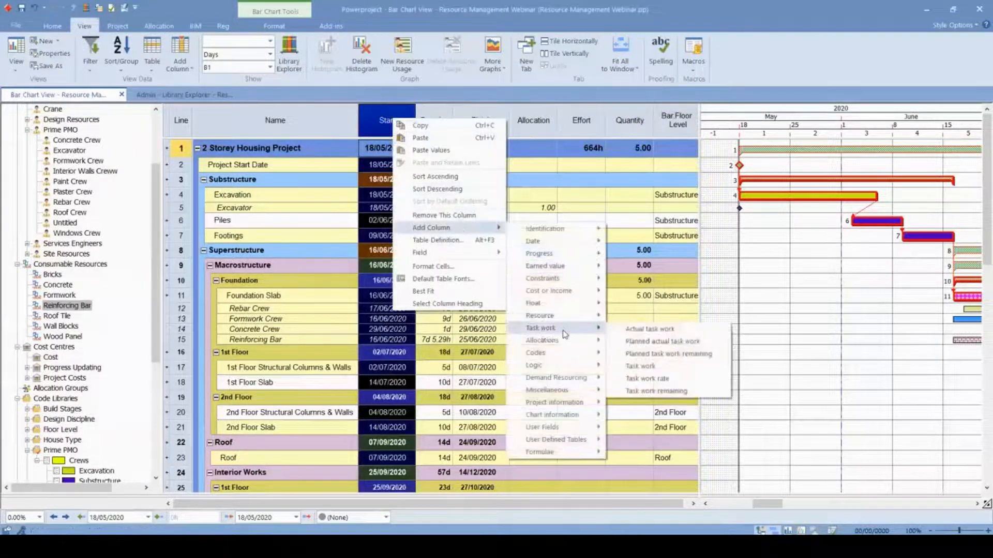
{"action": "left_click", "coordinate": [641, 367]}
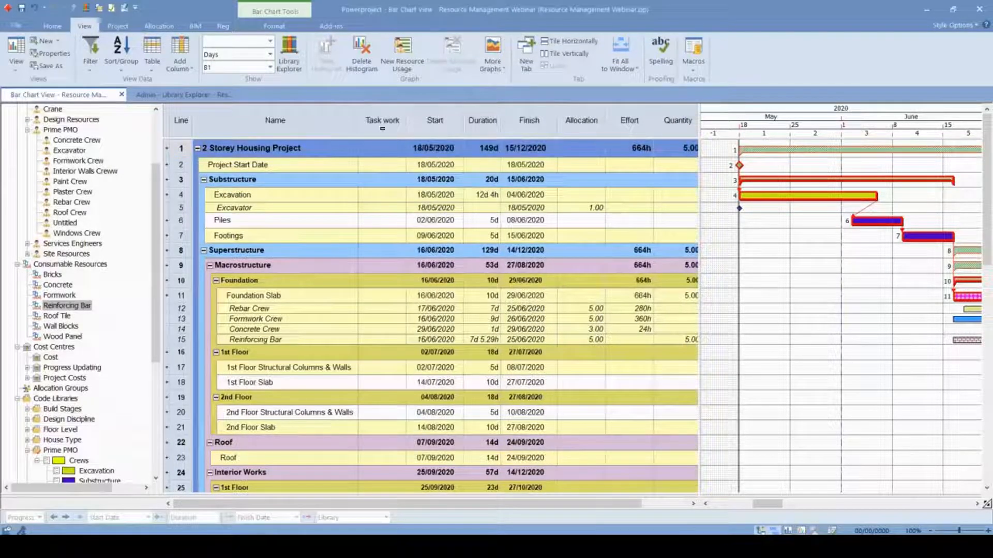
{"action": "left_click", "coordinate": [376, 122]}
{"action": "right_click", "coordinate": [380, 124]}
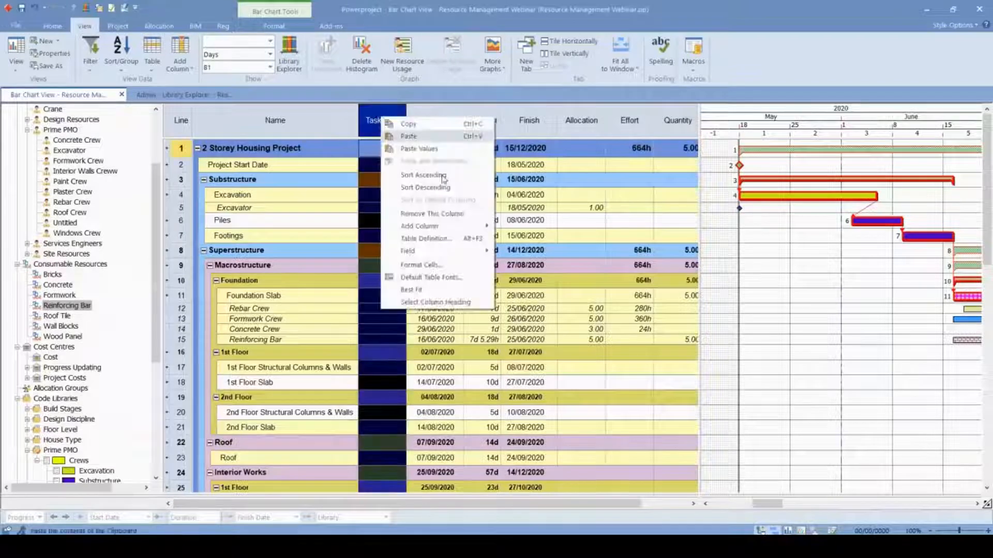
{"action": "mouse_move", "coordinate": [440, 226]}
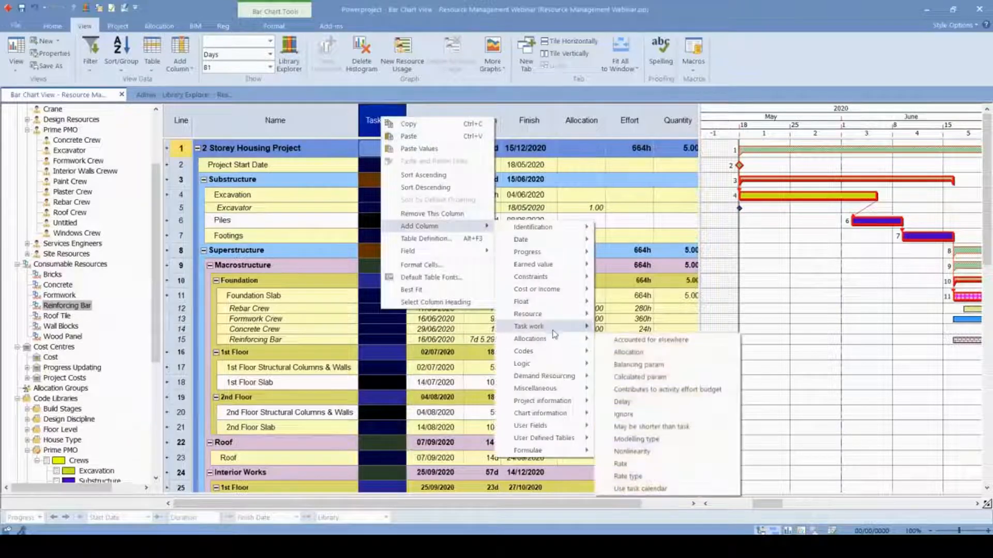
{"action": "mouse_move", "coordinate": [533, 326]}
{"action": "left_click", "coordinate": [661, 363]}
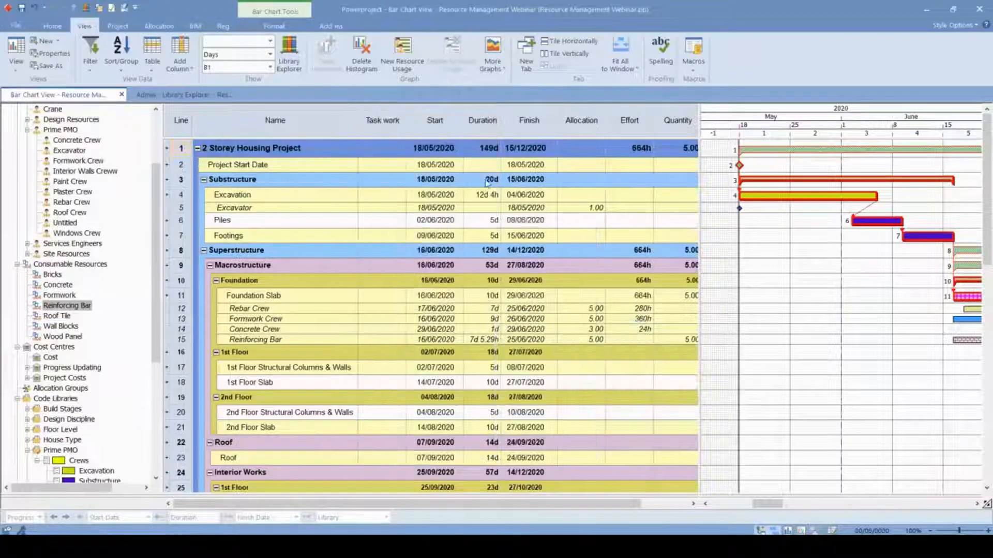
- Enter 3000 m3 as the task work of the Excavation task
{"action": "left_click", "coordinate": [387, 194]}
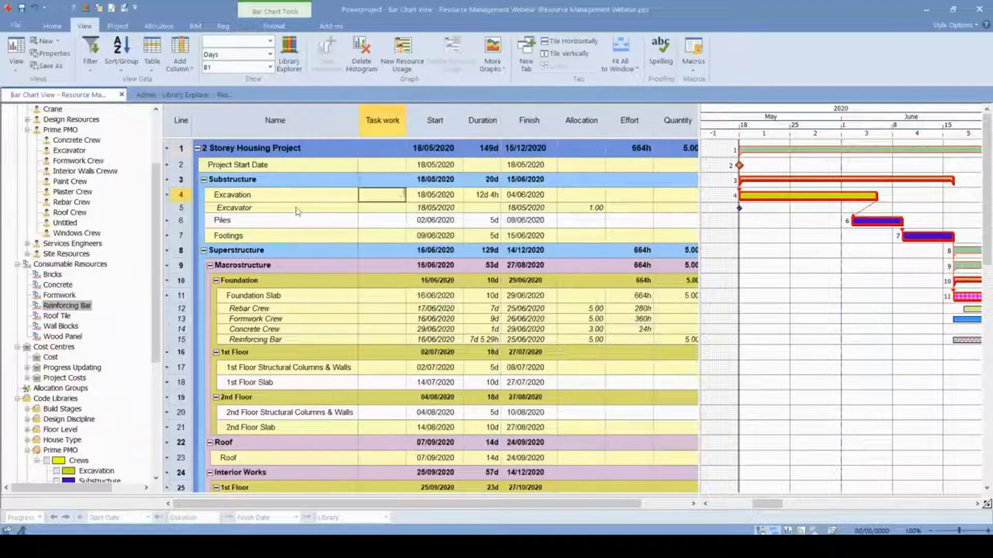
{"action": "left_click", "coordinate": [182, 195]}
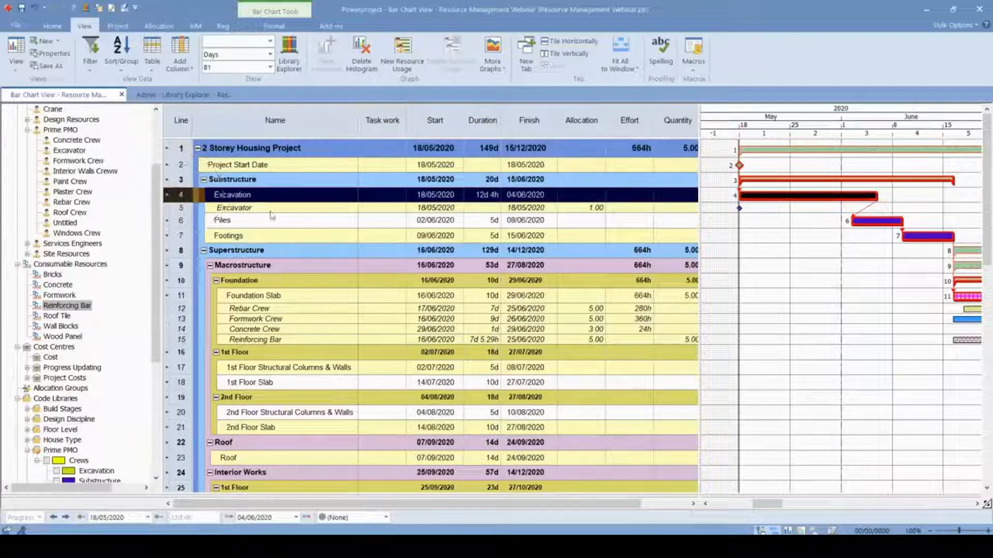
{"action": "left_click", "coordinate": [403, 199]}
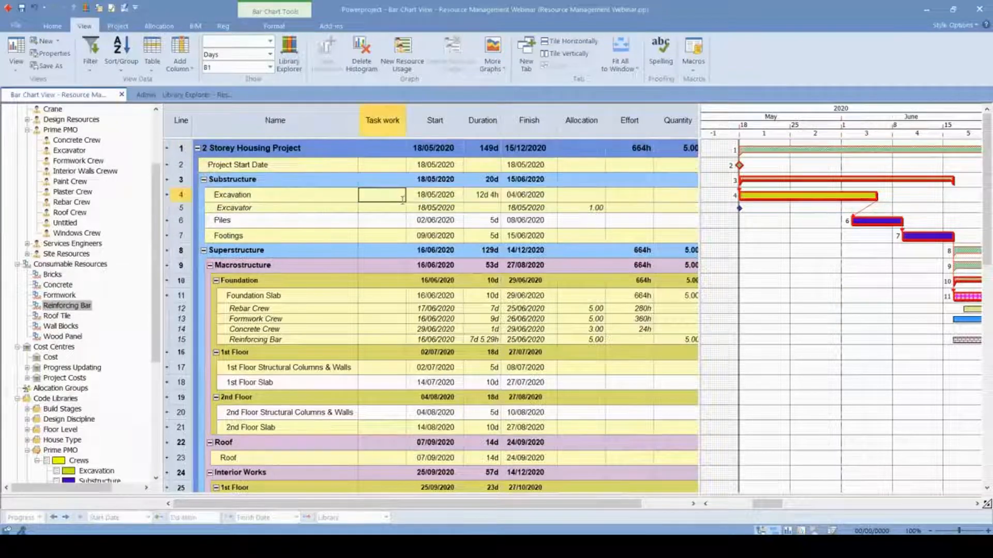
{"action": "type", "text": "3,000.00 m"}
{"action": "type", "text": "3000 m3"}
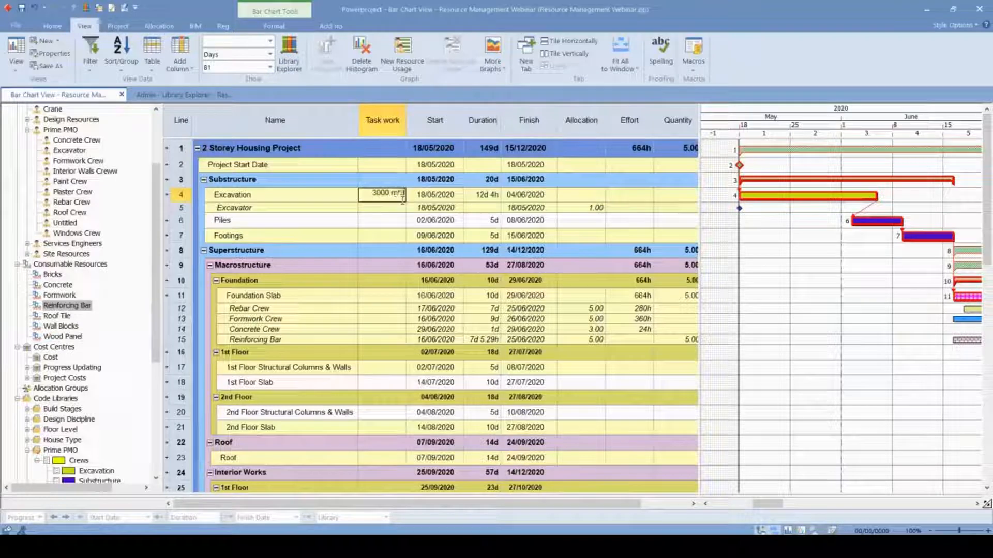
{"action": "key", "text": "Return"}
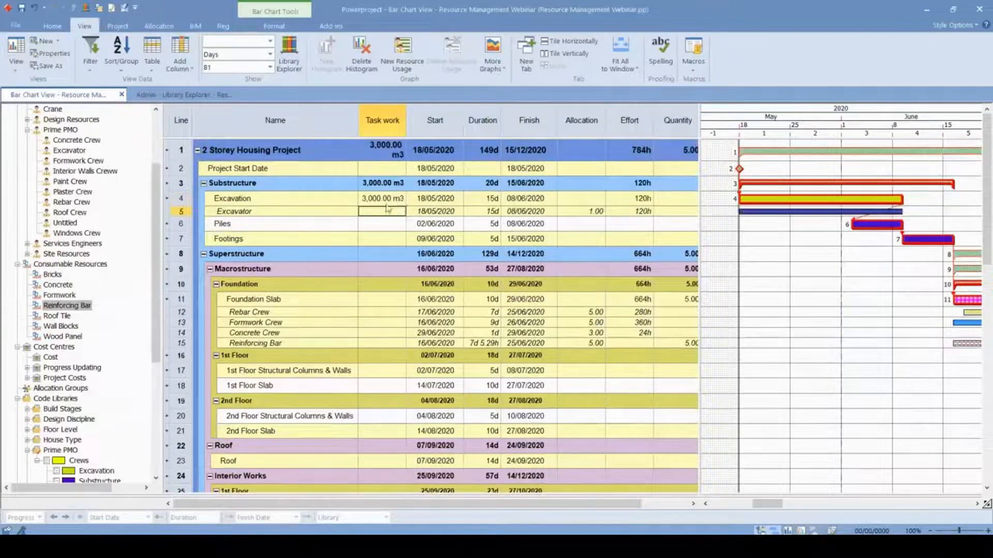
- Review the work and work rate in the Excavator allocation's properties alongside the Excavation task's duration in the table
{"action": "double_click", "coordinate": [778, 212]}
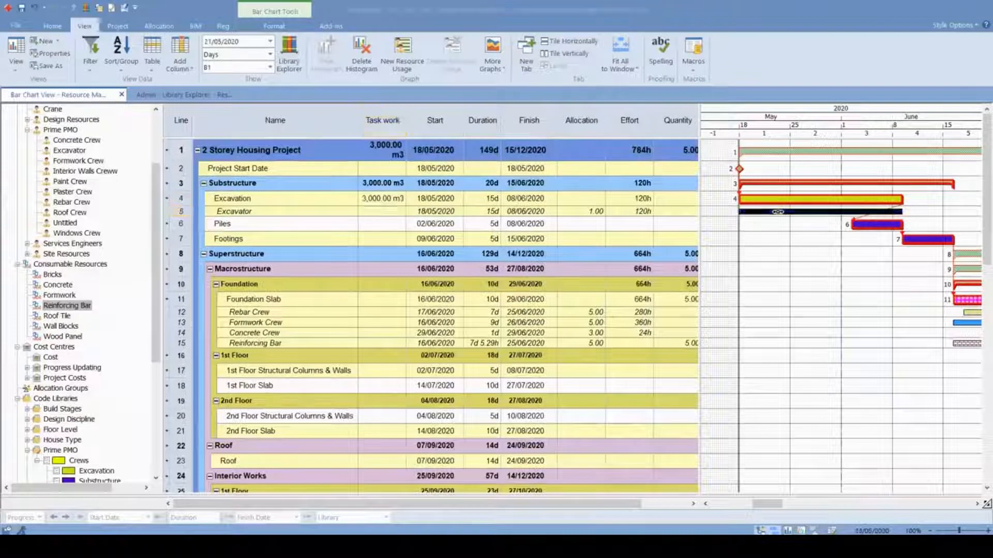
{"action": "left_click_drag", "start_coordinate": [565, 302], "coordinate": [517, 302]}
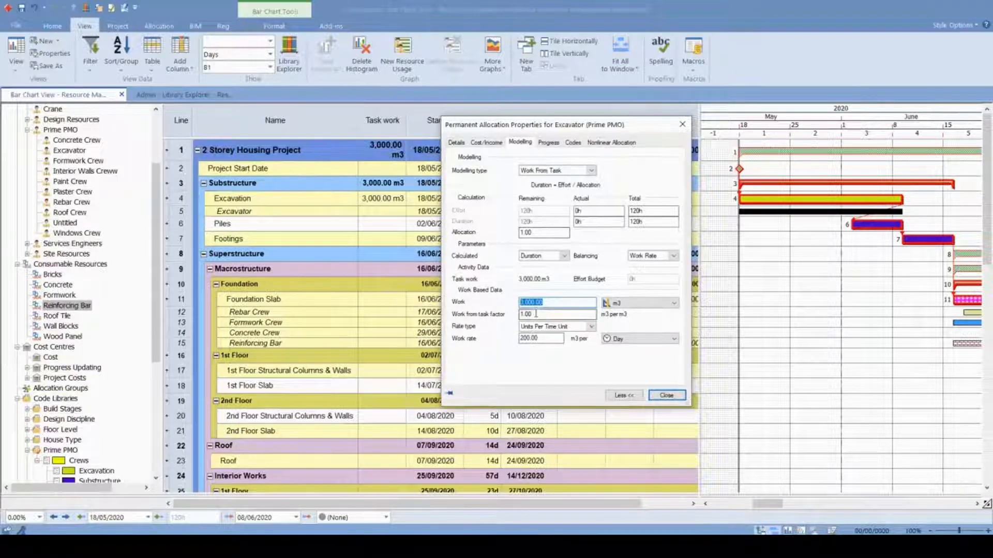
{"action": "left_click", "coordinate": [682, 123]}
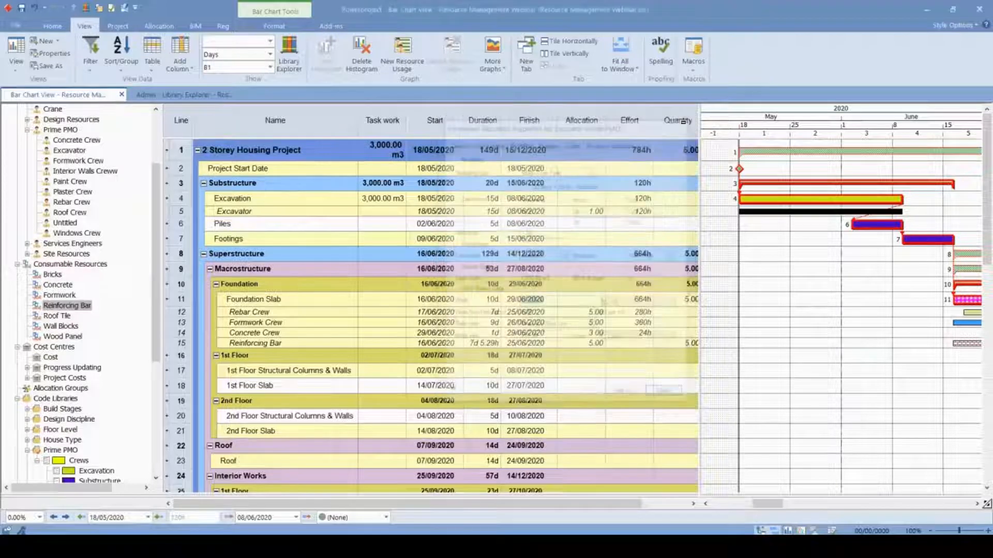
{"action": "double_click", "coordinate": [491, 198]}
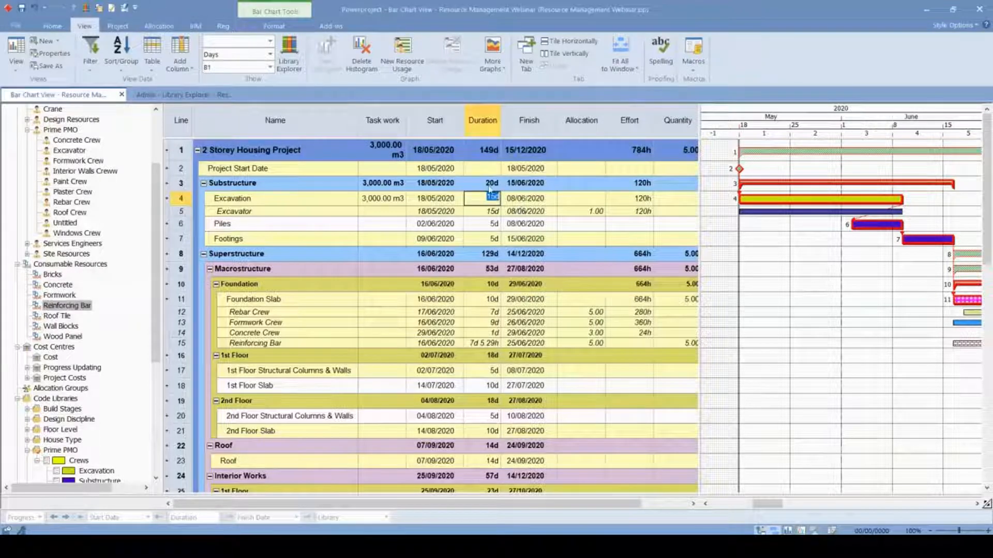
{"action": "left_click", "coordinate": [812, 213]}
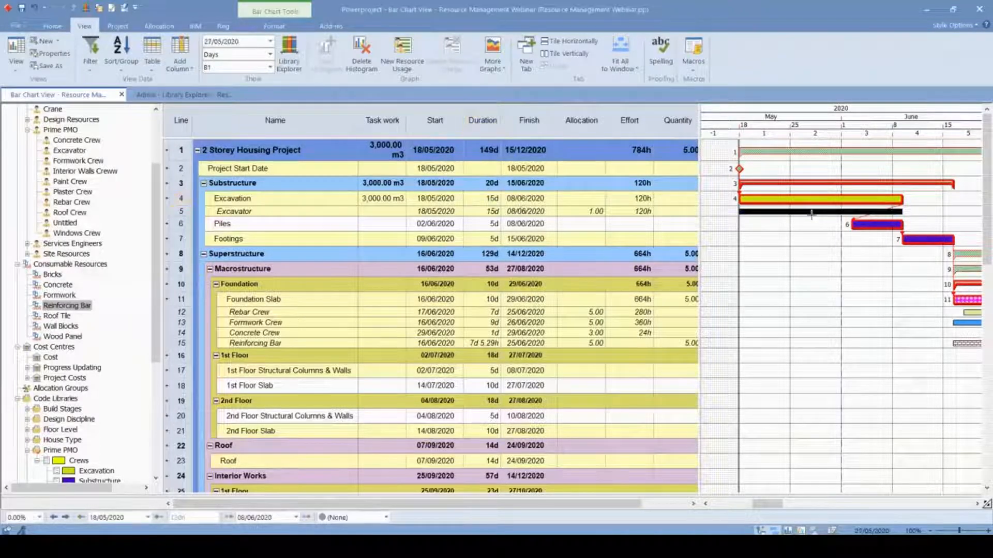
{"action": "double_click", "coordinate": [809, 214]}
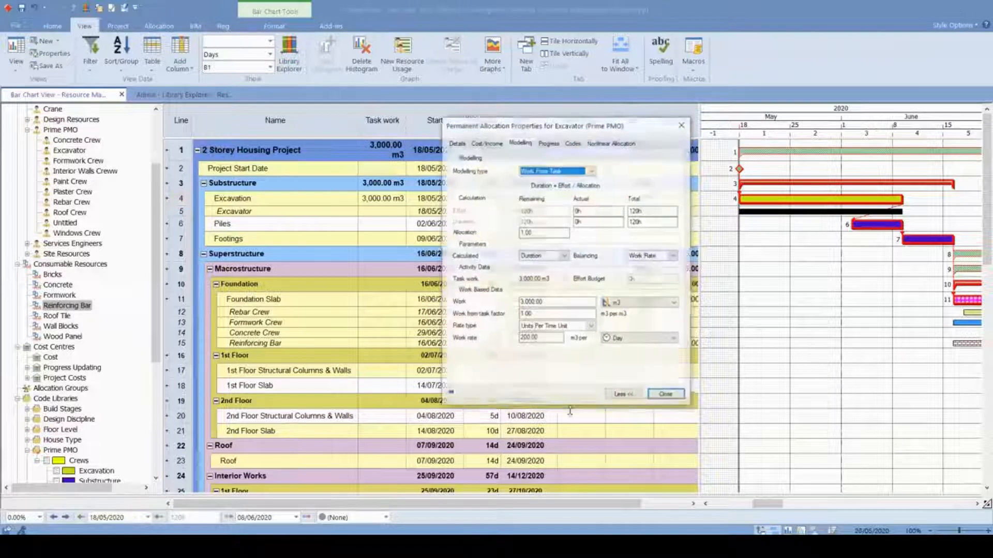
{"action": "left_click_drag", "start_coordinate": [560, 339], "coordinate": [482, 342]}
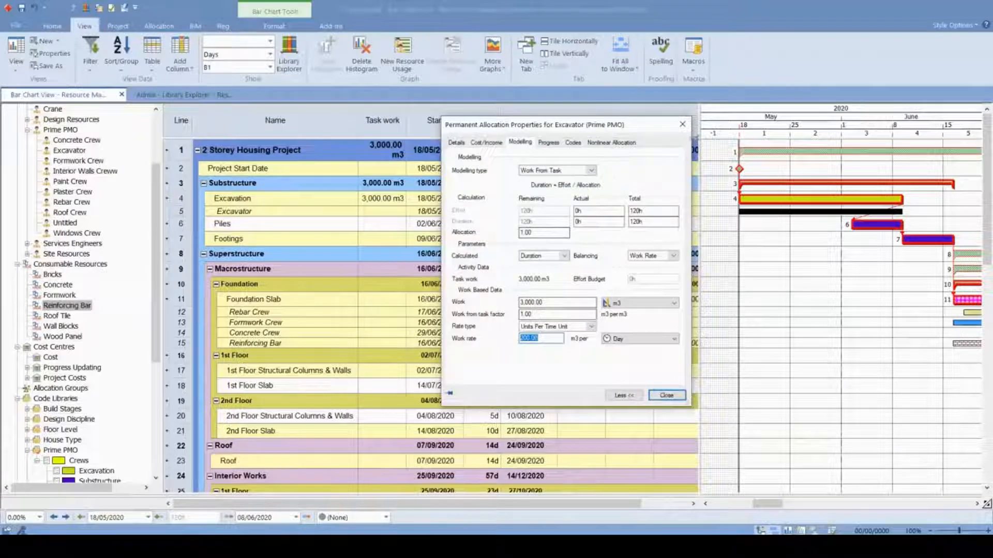
{"action": "left_click", "coordinate": [683, 125]}
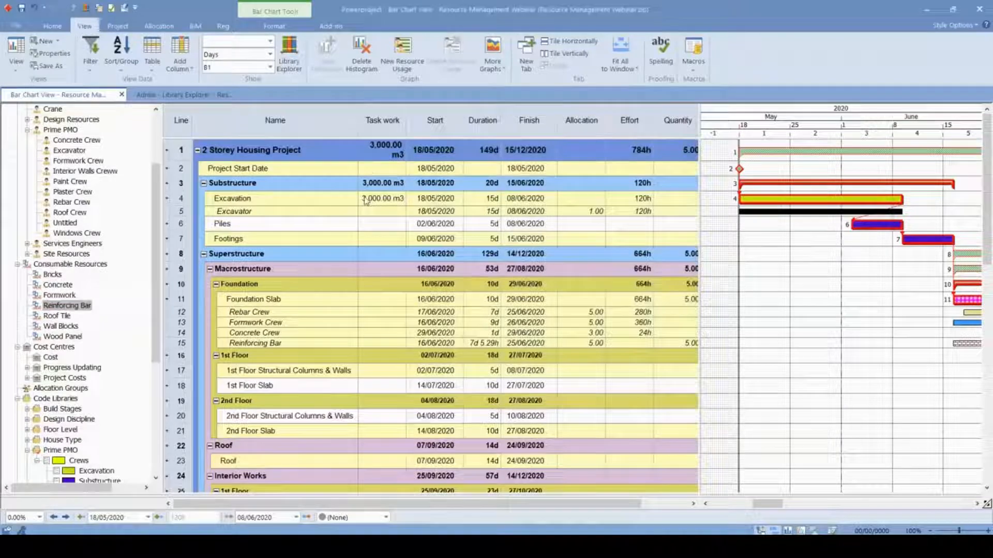
- Bring the Foundation Slab allocations into view and reveal the Formwork Crew histogram beneath the bar chart
{"action": "scroll", "coordinate": [828, 285], "scroll_direction": "down", "scroll_amount": 1}
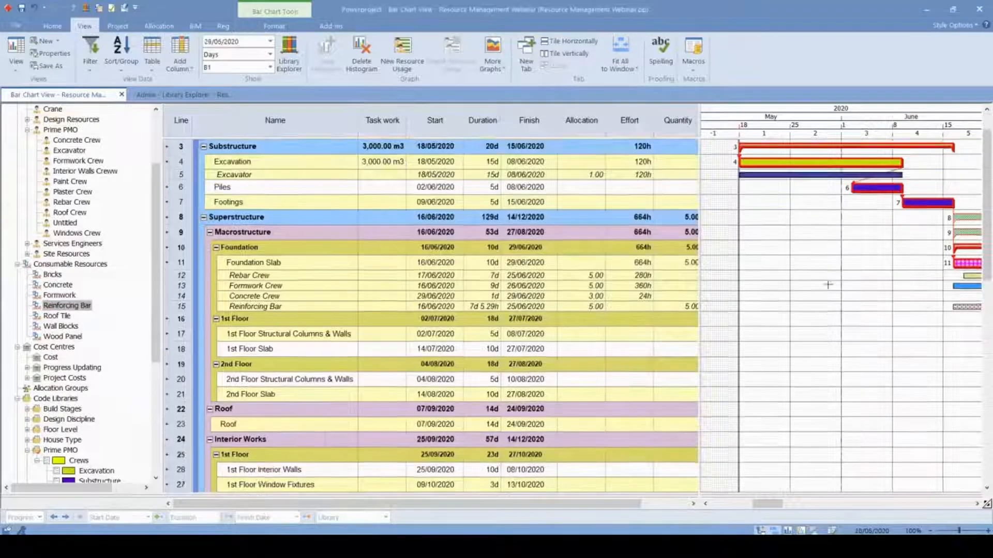
{"action": "scroll", "coordinate": [828, 285], "scroll_direction": "down", "scroll_amount": 1}
{"action": "left_click_drag", "start_coordinate": [768, 504], "coordinate": [786, 505]}
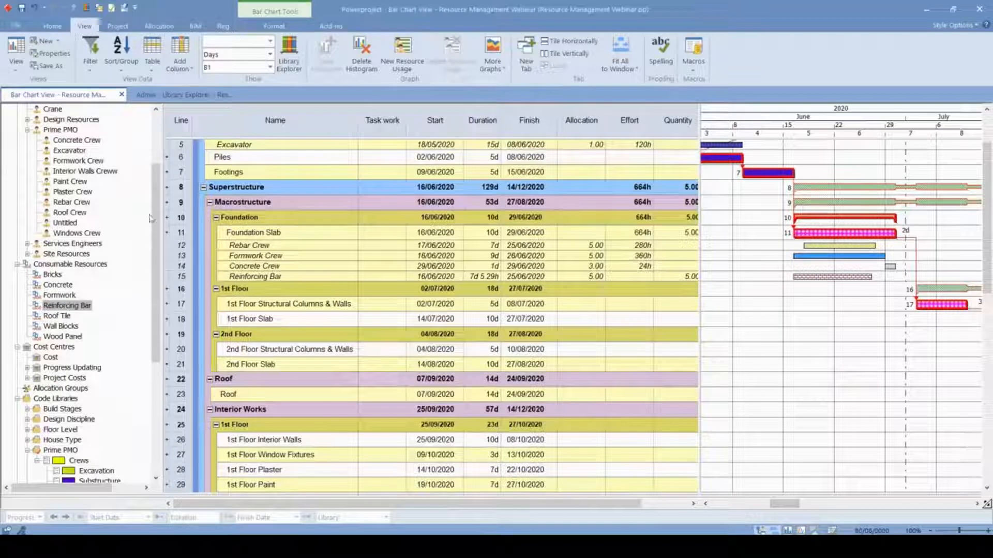
{"action": "left_click_drag", "start_coordinate": [201, 496], "coordinate": [273, 293]}
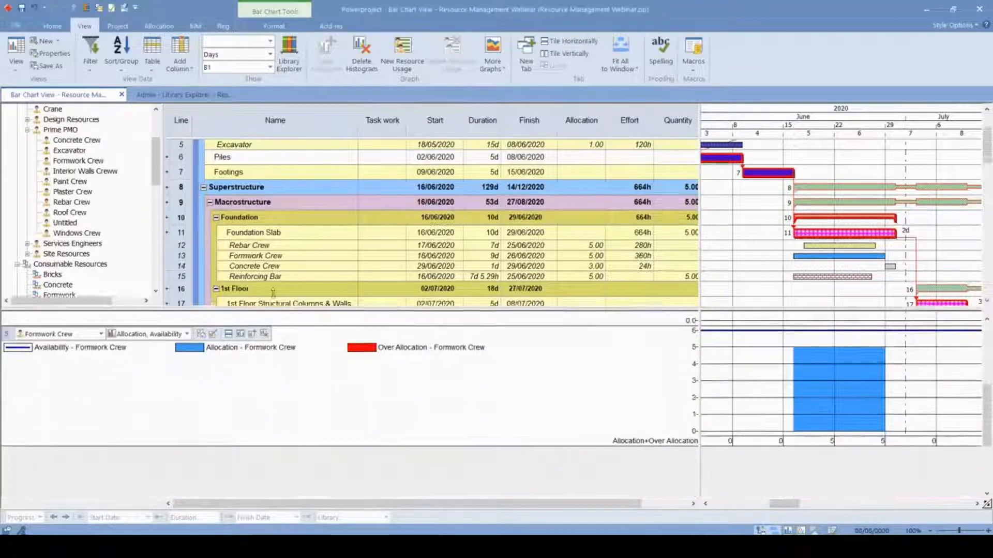
- Insert a histogram above the Formwork Crew one for the Excavator resource, using the Allocation, Availability and Over Allocation report
{"action": "scroll", "coordinate": [551, 205], "scroll_direction": "down", "scroll_amount": 1}
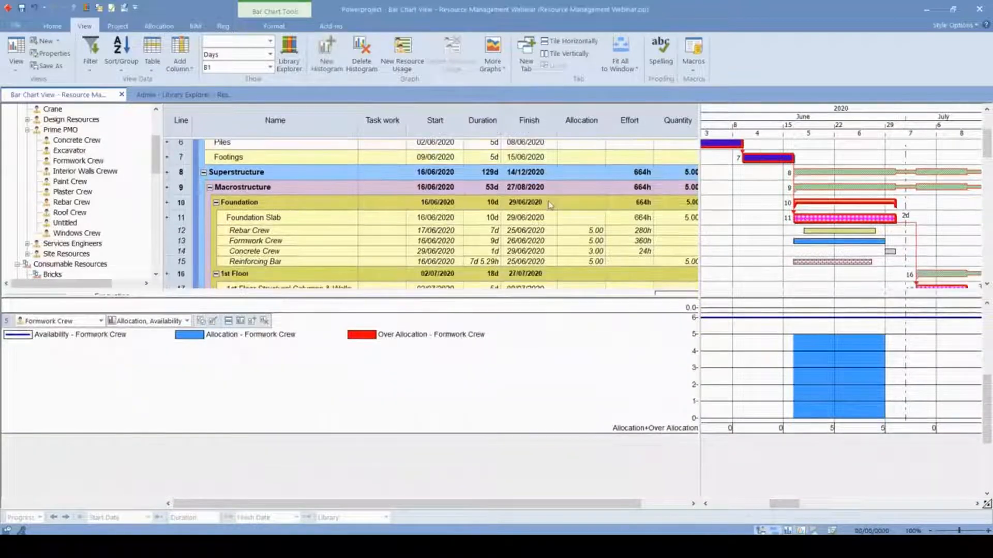
{"action": "left_click", "coordinate": [257, 321]}
{"action": "left_click", "coordinate": [101, 322]}
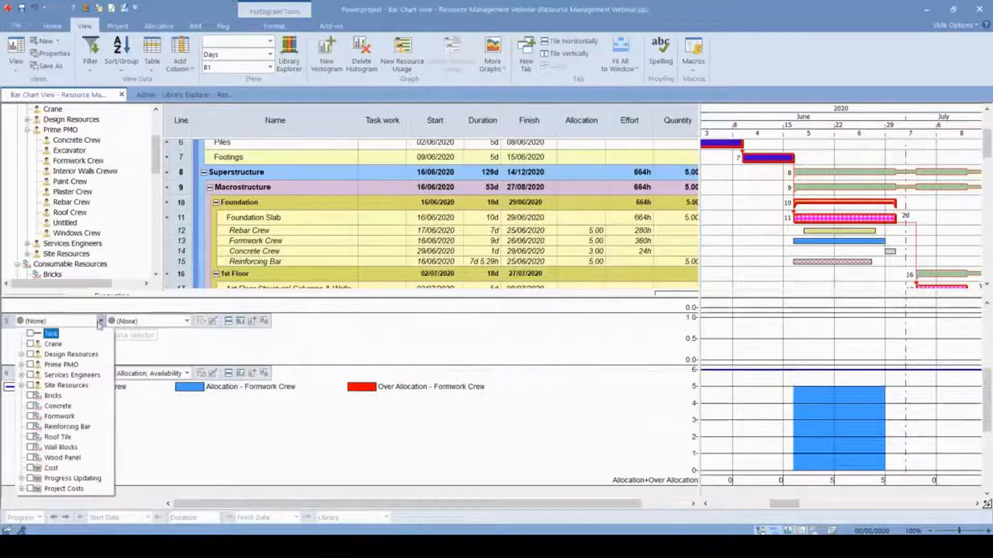
{"action": "left_click", "coordinate": [21, 365]}
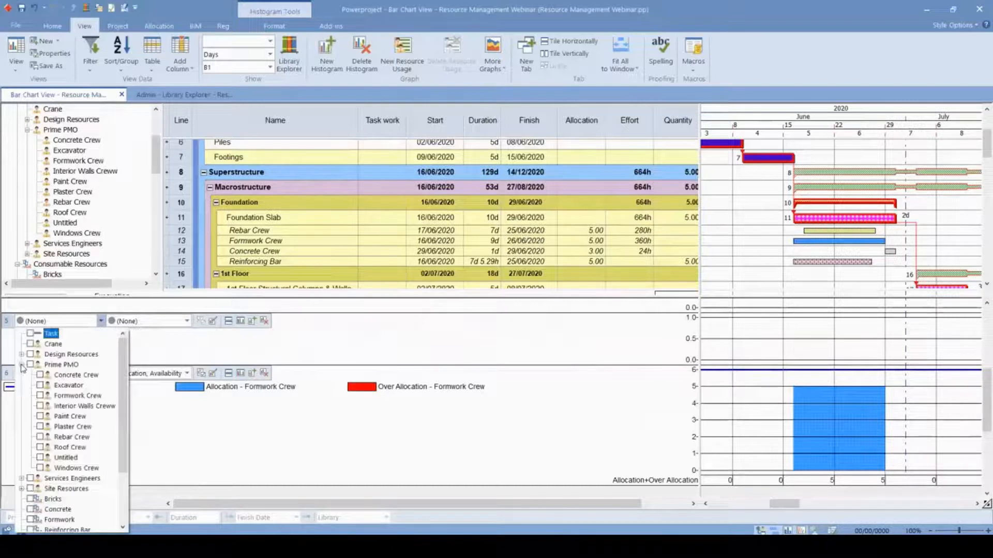
{"action": "left_click", "coordinate": [41, 385]}
{"action": "left_click", "coordinate": [187, 321]}
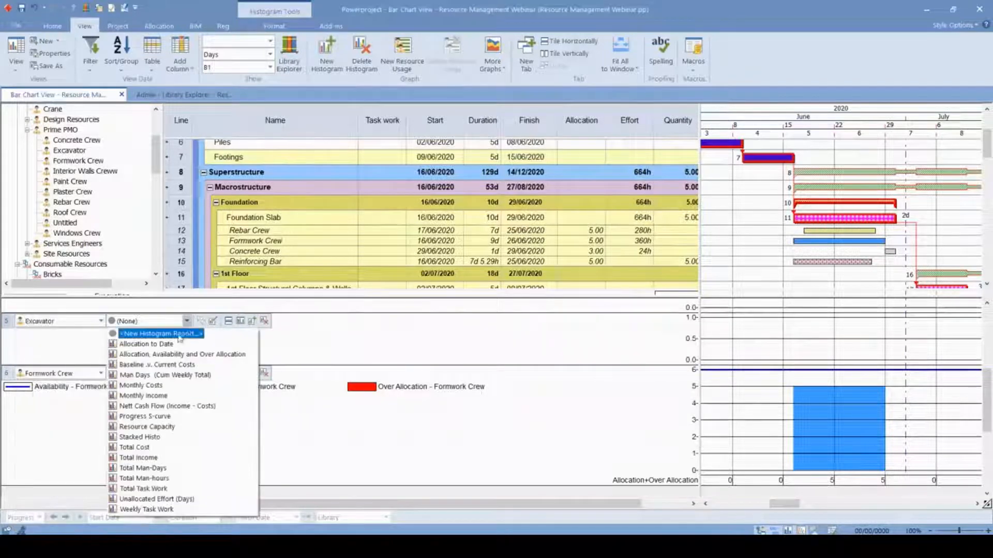
{"action": "left_click", "coordinate": [170, 355]}
- Compare the Excavation bar with the Excavator histogram and show the legend on that histogram
{"action": "left_click_drag", "start_coordinate": [785, 504], "coordinate": [770, 504]}
{"action": "scroll", "coordinate": [805, 238], "scroll_direction": "up", "scroll_amount": 2}
{"action": "left_click", "coordinate": [760, 199]}
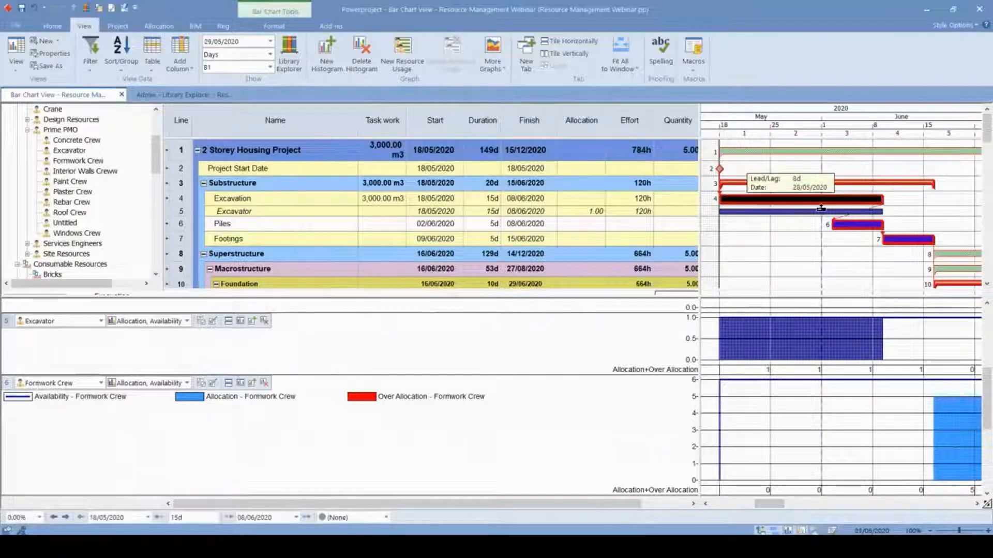
{"action": "key", "text": "ctrl"}
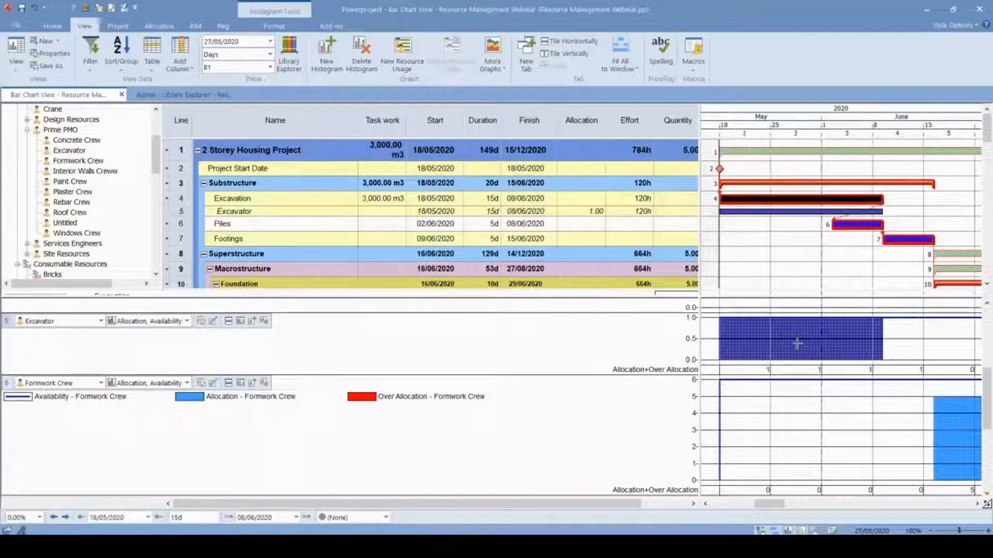
{"action": "left_click", "coordinate": [228, 321]}
{"action": "left_click", "coordinate": [386, 221]}
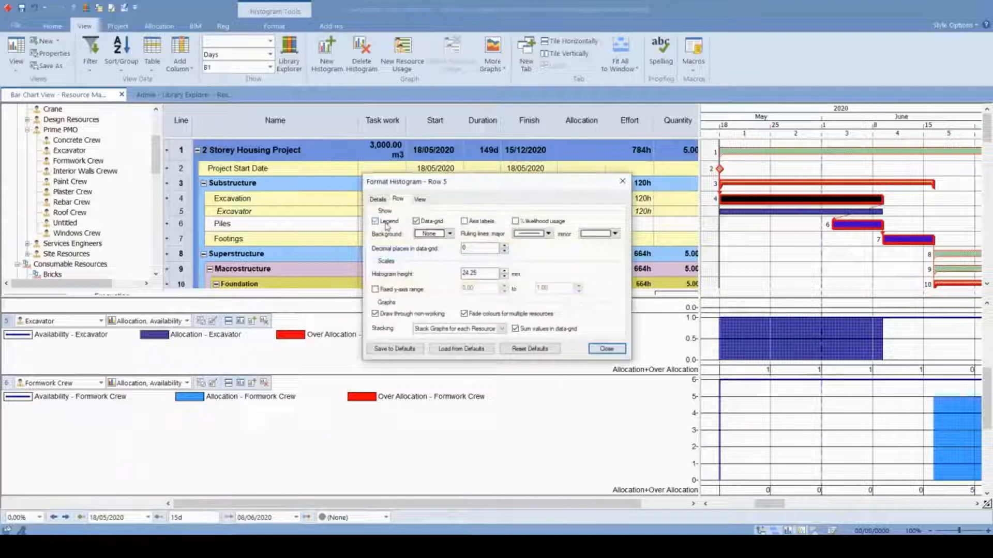
{"action": "left_click", "coordinate": [606, 347]}
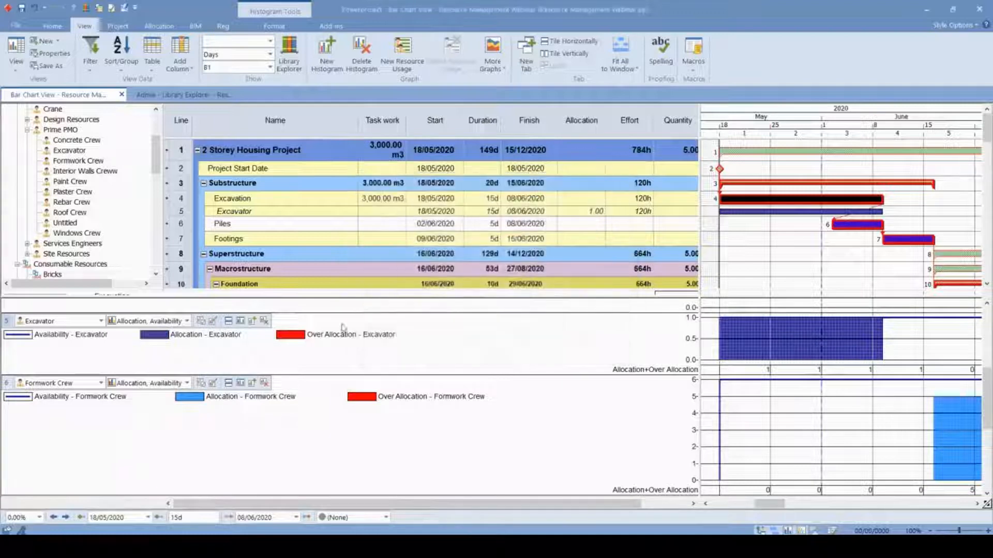
- Replace the Excavator with the Rebar Crew as the resource shown in the upper histogram
{"action": "left_click", "coordinate": [101, 321]}
{"action": "left_click", "coordinate": [40, 101]}
{"action": "left_click", "coordinate": [39, 153]}
{"action": "left_click", "coordinate": [247, 334]}
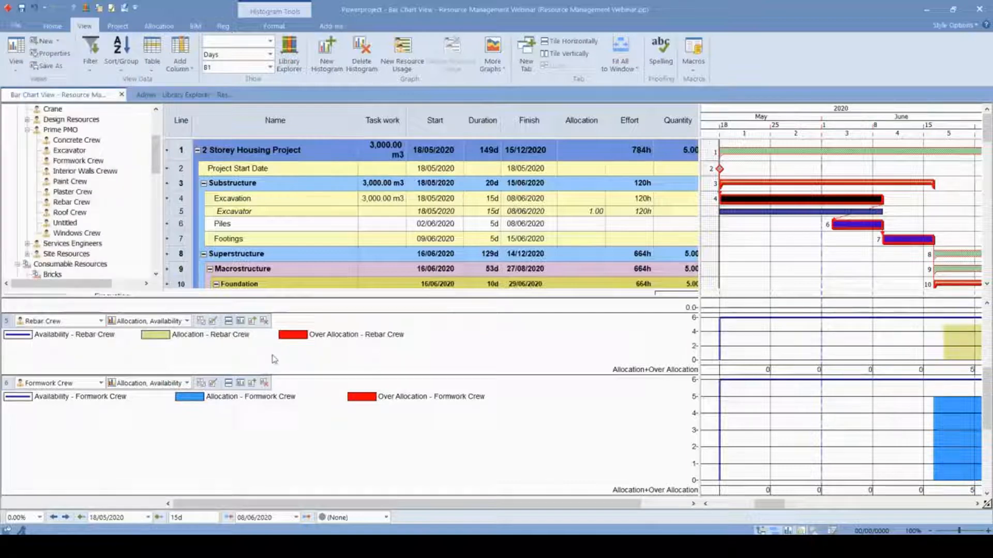
- Apply the Triangular resource curve as the nonlinear allocation of the Foundation Slab's Rebar Crew
{"action": "left_click_drag", "start_coordinate": [688, 229], "coordinate": [465, 228]}
{"action": "scroll", "coordinate": [762, 210], "scroll_direction": "down", "scroll_amount": 1}
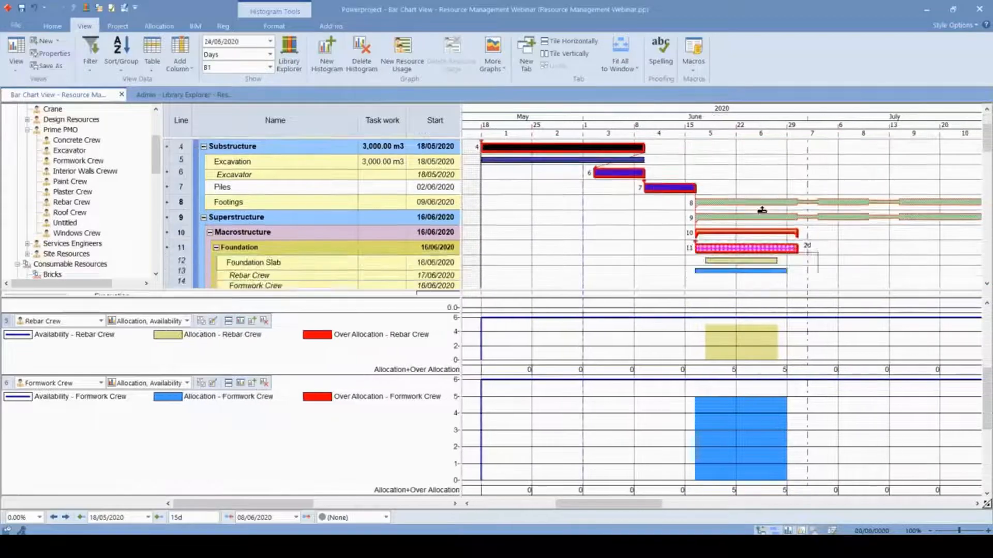
{"action": "scroll", "coordinate": [762, 210], "scroll_direction": "down", "scroll_amount": 1}
{"action": "mouse_move", "coordinate": [749, 326]}
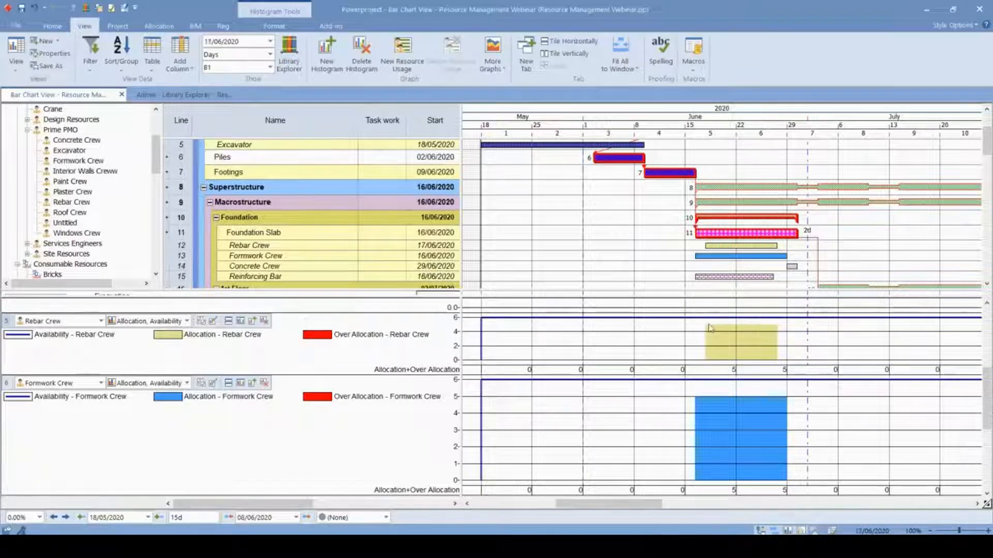
{"action": "double_click", "coordinate": [732, 246]}
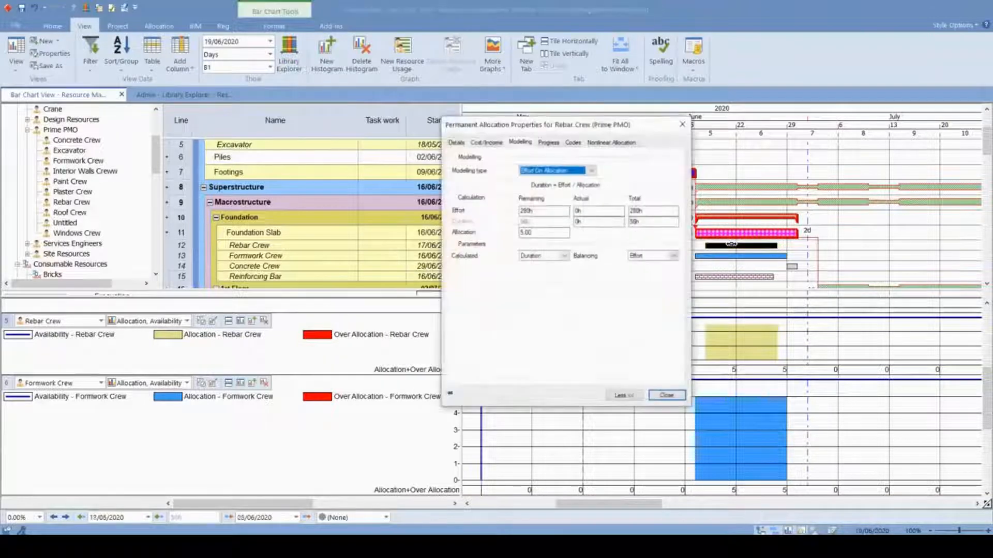
{"action": "left_click", "coordinate": [623, 142]}
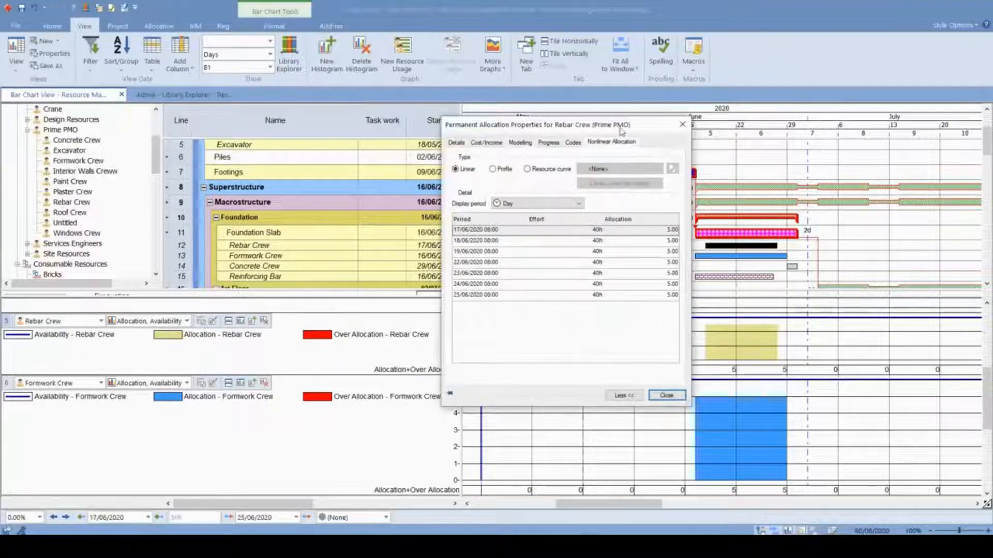
{"action": "left_click_drag", "start_coordinate": [622, 131], "coordinate": [422, 144]}
{"action": "key", "text": "ctrl"}
{"action": "key", "text": "ctrl"}
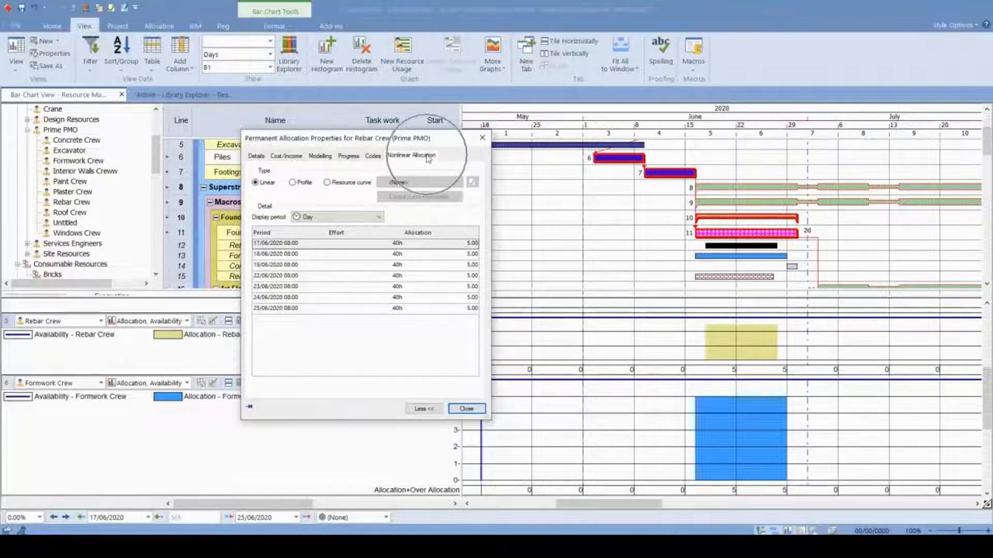
{"action": "left_click", "coordinate": [342, 186]}
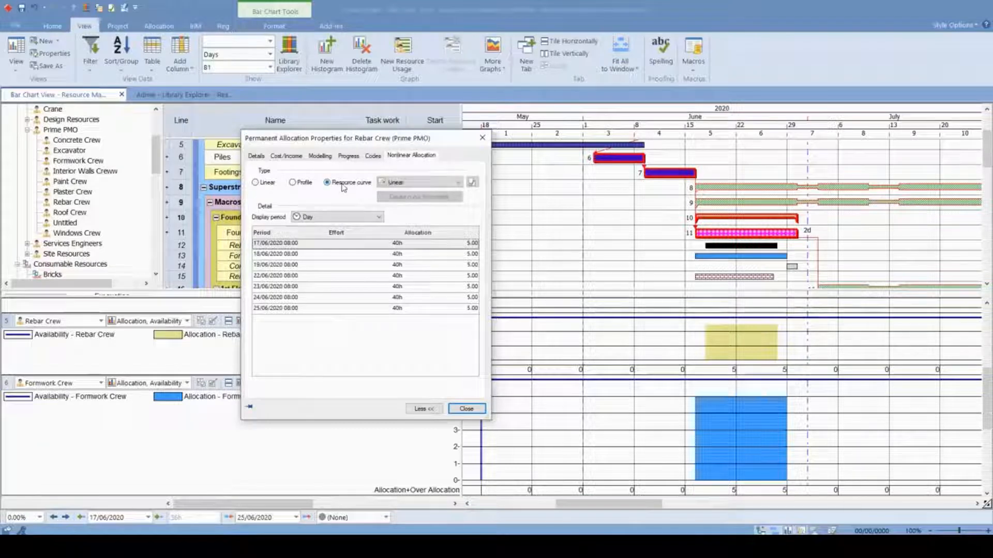
{"action": "left_click", "coordinate": [425, 184]}
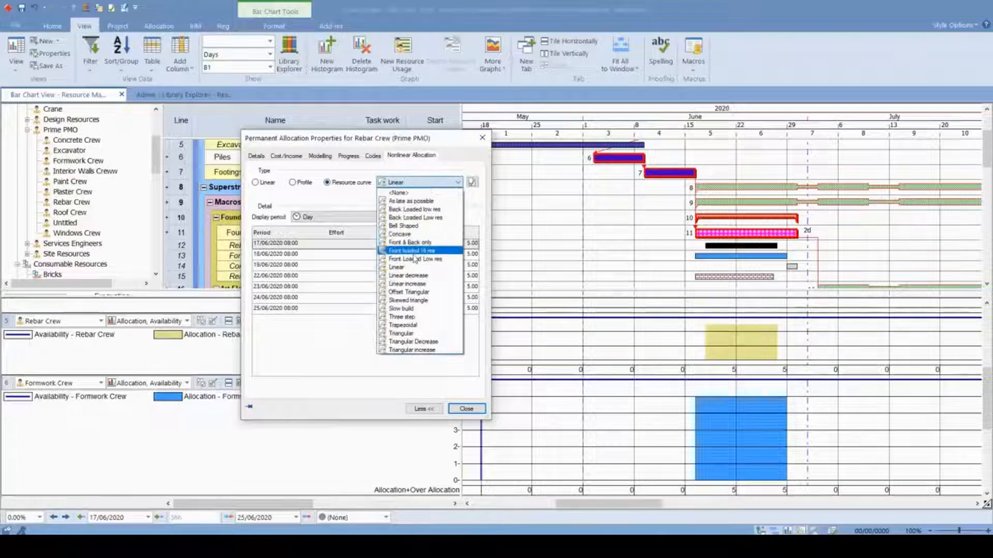
{"action": "left_click", "coordinate": [423, 335]}
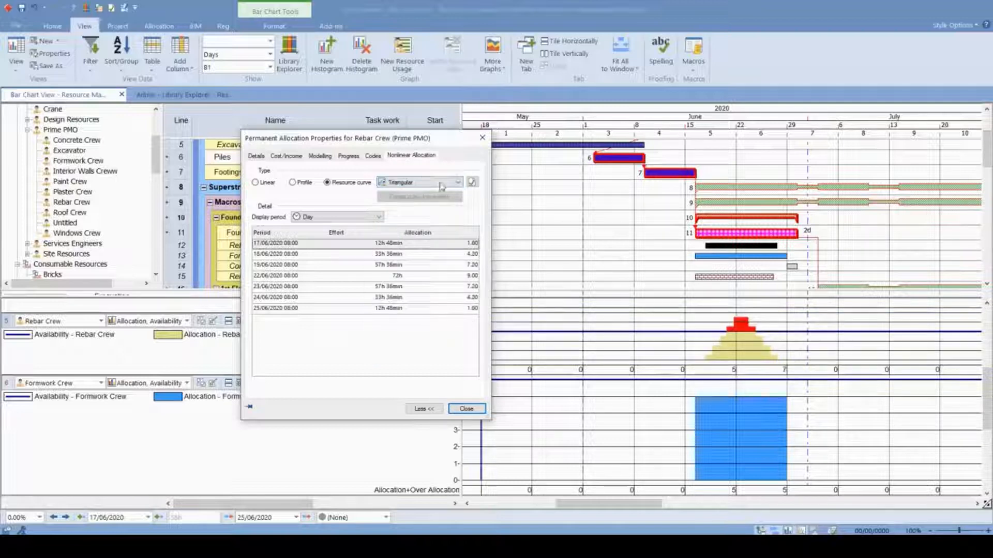
- Compare the Rebar Crew's daily allocation values with its histogram, checking the peak on 22/06/2020, and close the allocation properties
{"action": "left_click_drag", "start_coordinate": [262, 147], "coordinate": [87, 153]}
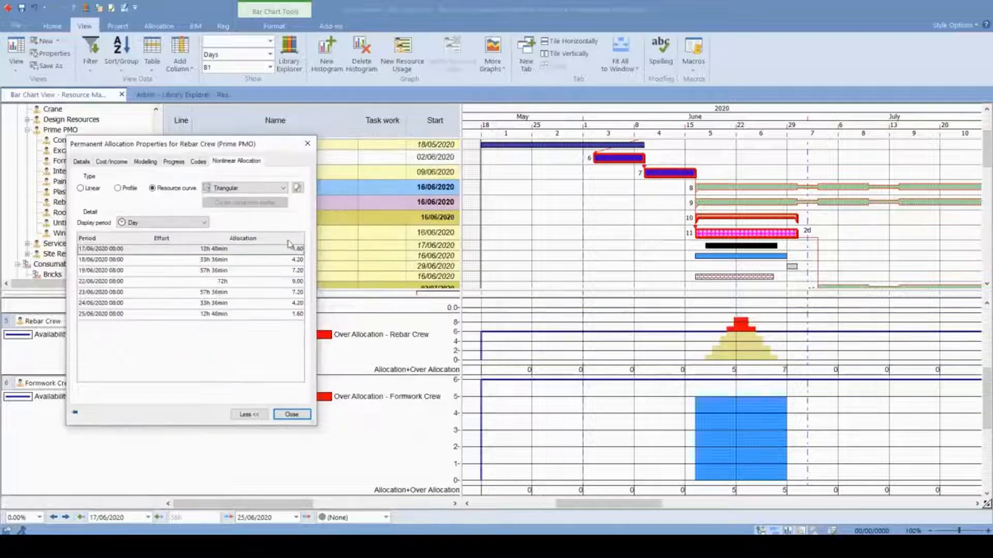
{"action": "key", "text": "ctrl"}
{"action": "key", "text": "ctrl"}
{"action": "left_click_drag", "start_coordinate": [224, 147], "coordinate": [558, 141]}
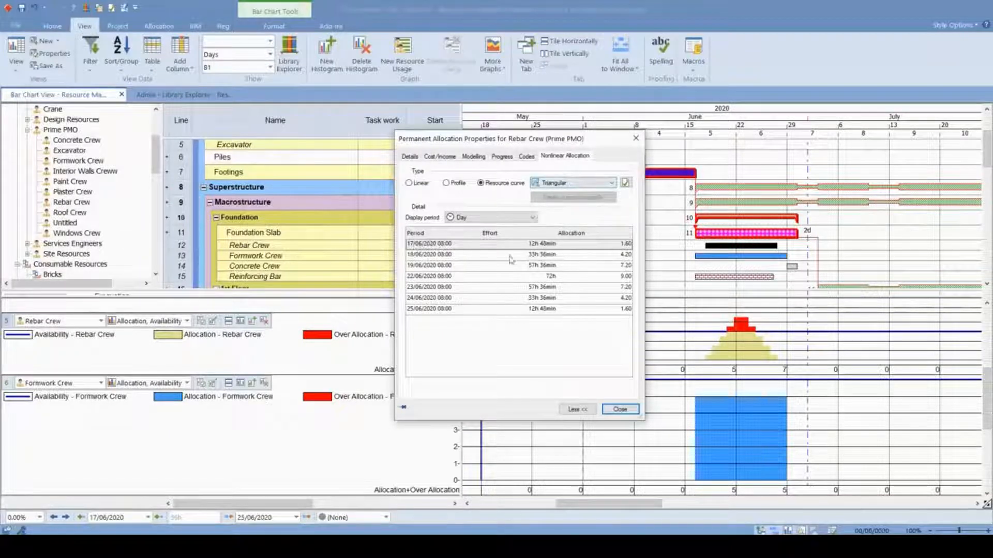
{"action": "left_click", "coordinate": [624, 279]}
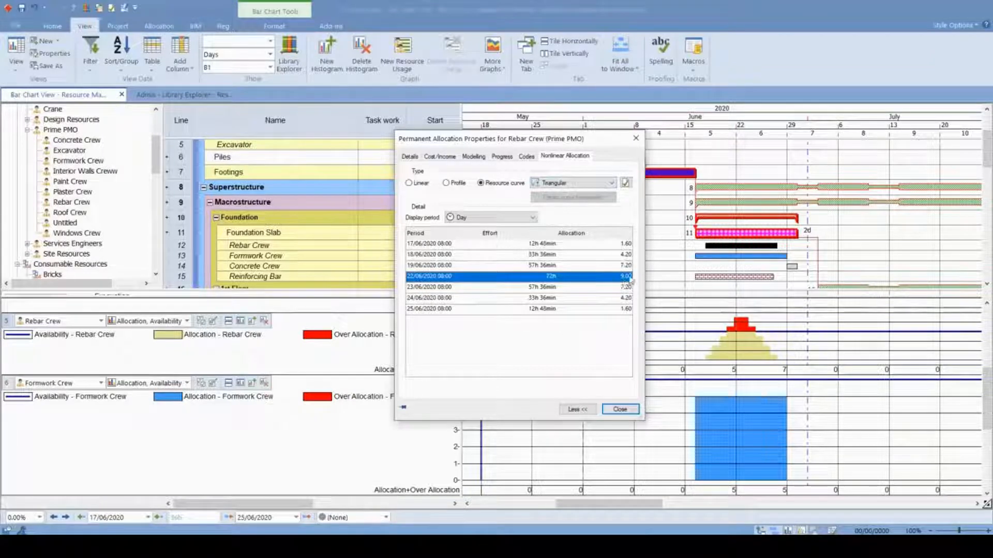
{"action": "left_click", "coordinate": [635, 138]}
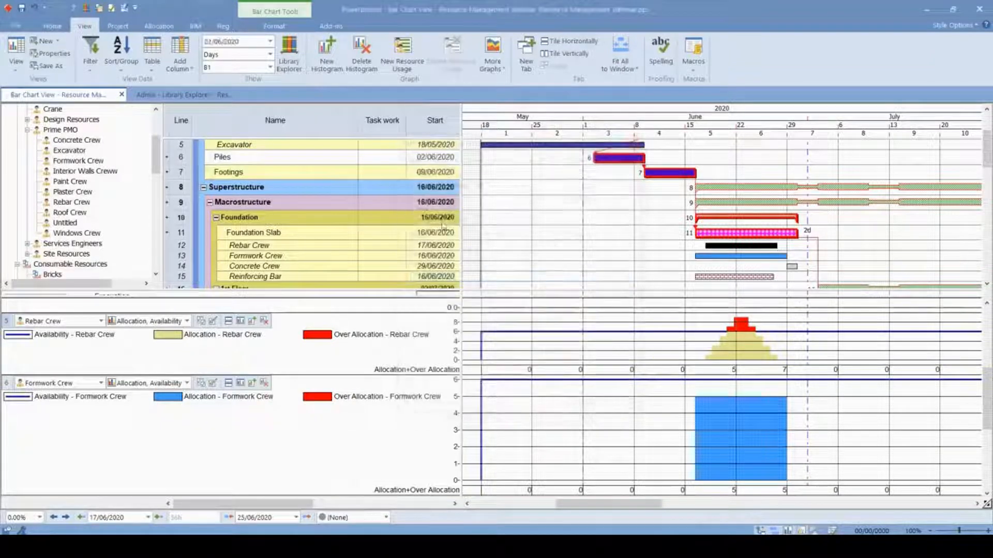
- Set the Foundation Slab's Rebar Crew allocation to 3.00 in the bar chart's table
{"action": "left_click_drag", "start_coordinate": [461, 258], "coordinate": [562, 276]}
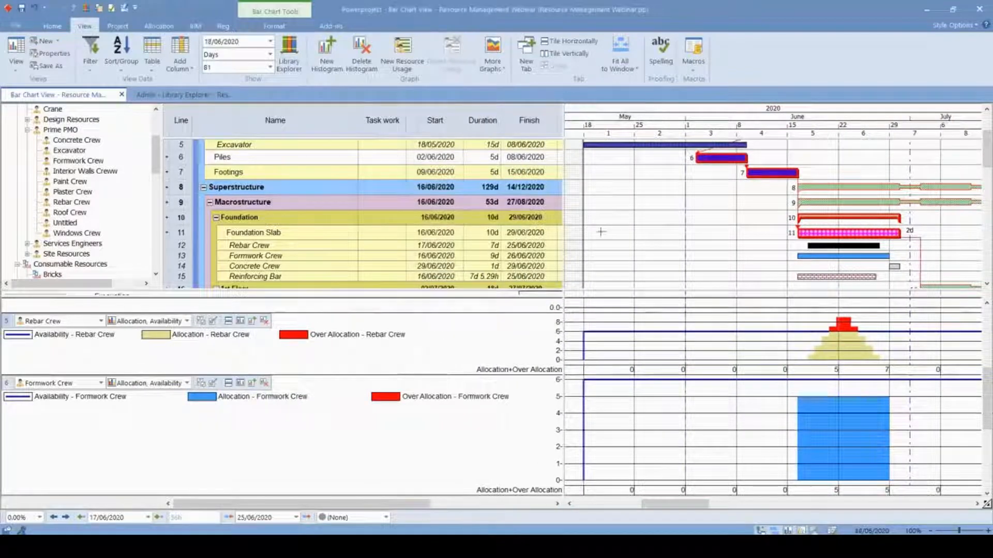
{"action": "left_click_drag", "start_coordinate": [565, 260], "coordinate": [612, 262]}
{"action": "left_click", "coordinate": [592, 246]}
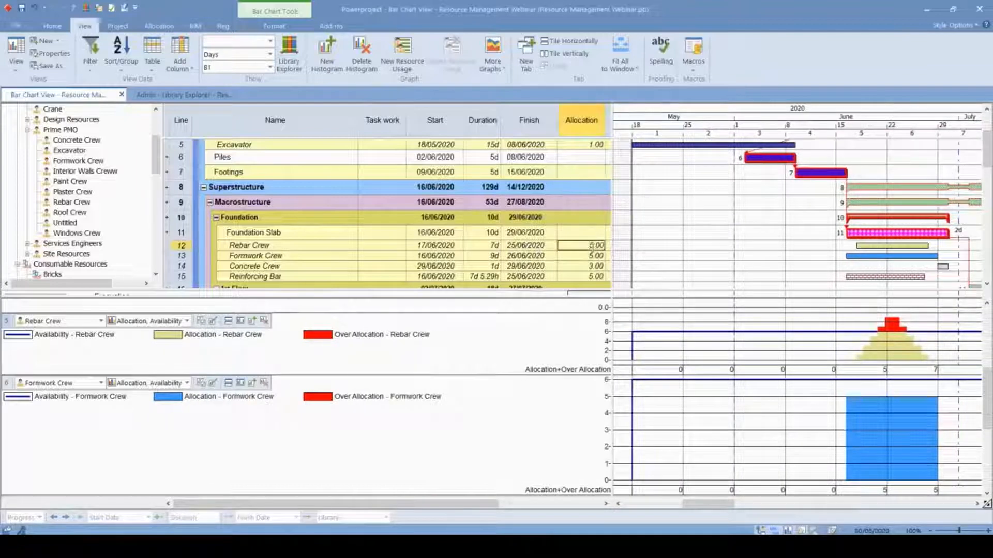
{"action": "key", "text": "Print"}
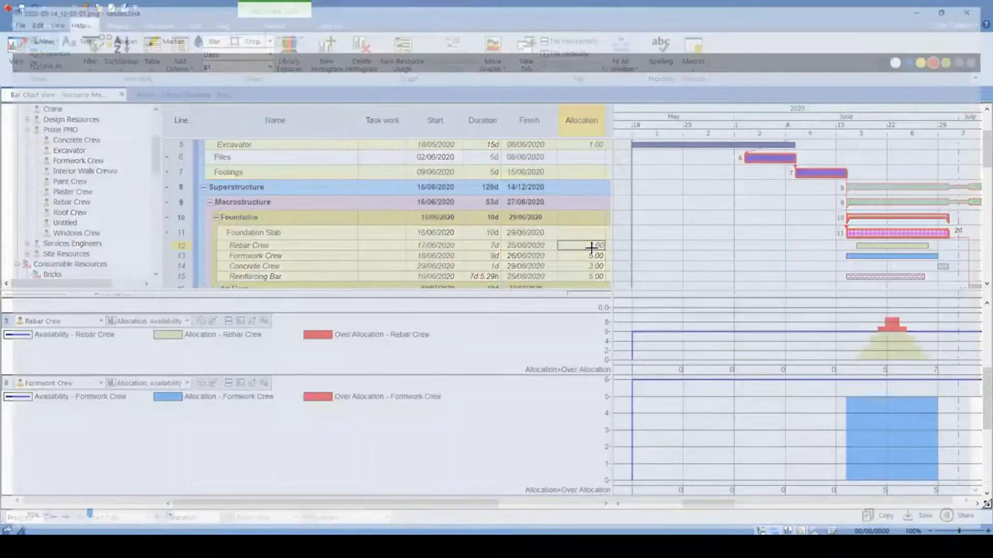
{"action": "left_click", "coordinate": [927, 7]}
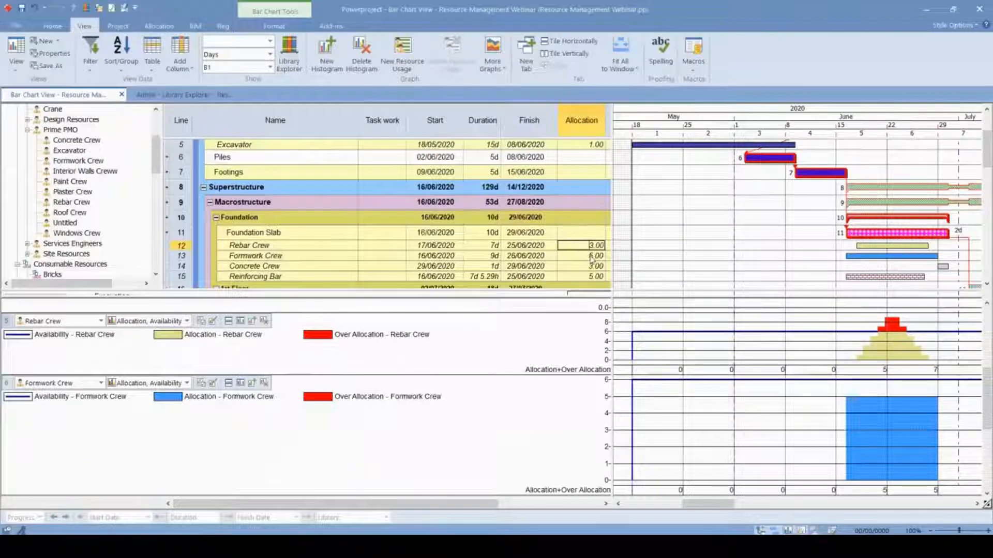
{"action": "key", "text": "Return"}
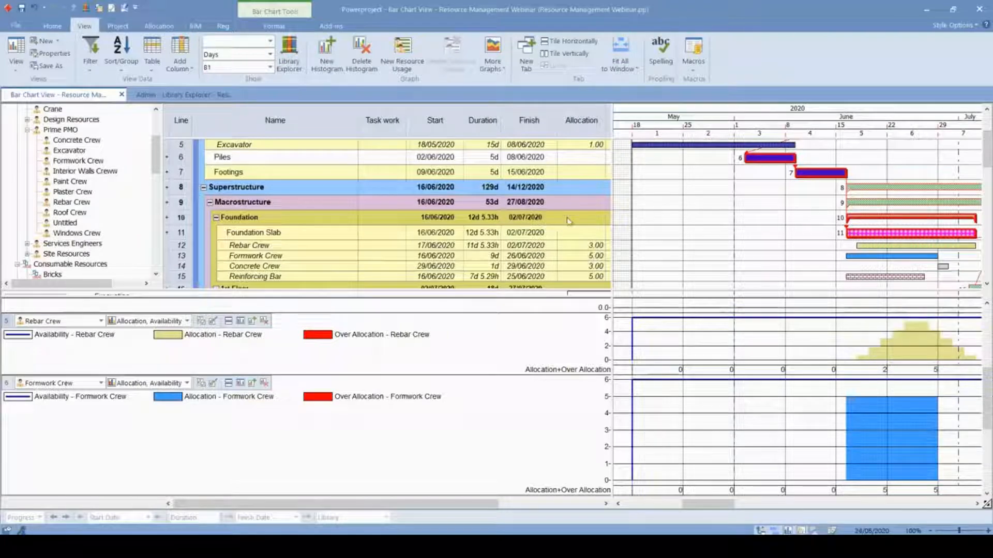
- Review the Rebar Crew's recalculated daily allocations alongside its histogram and close the allocation properties
{"action": "left_click_drag", "start_coordinate": [615, 242], "coordinate": [406, 241]}
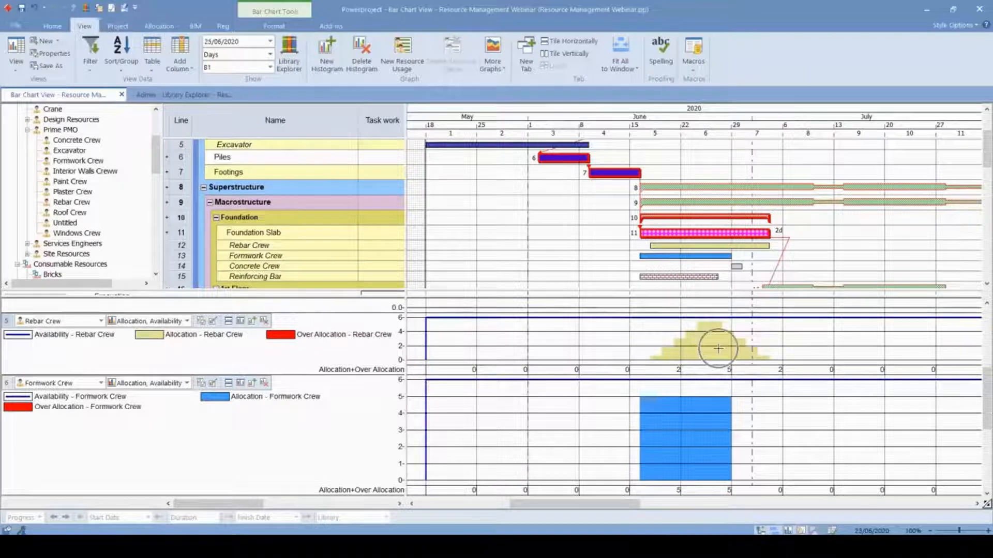
{"action": "double_click", "coordinate": [718, 243]}
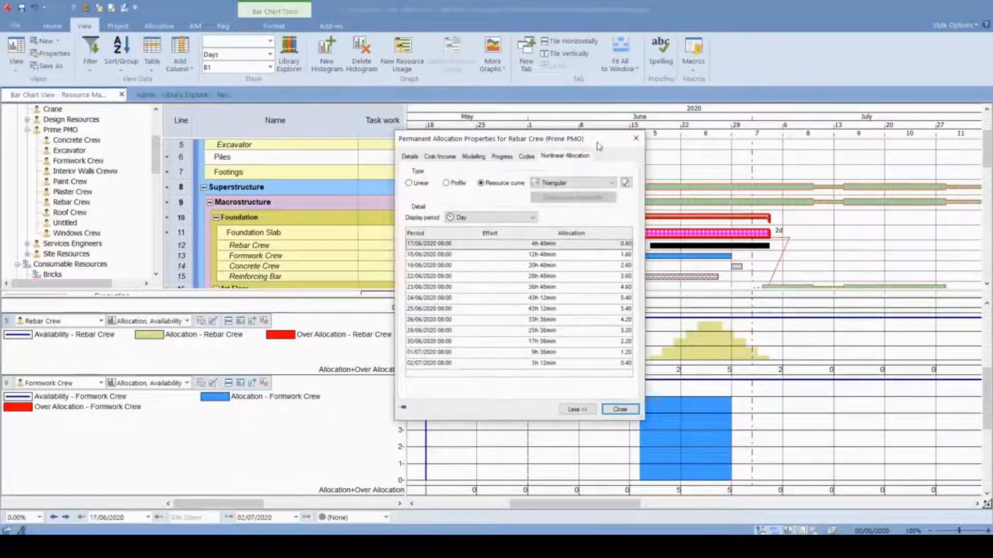
{"action": "left_click_drag", "start_coordinate": [417, 98], "coordinate": [417, 98]}
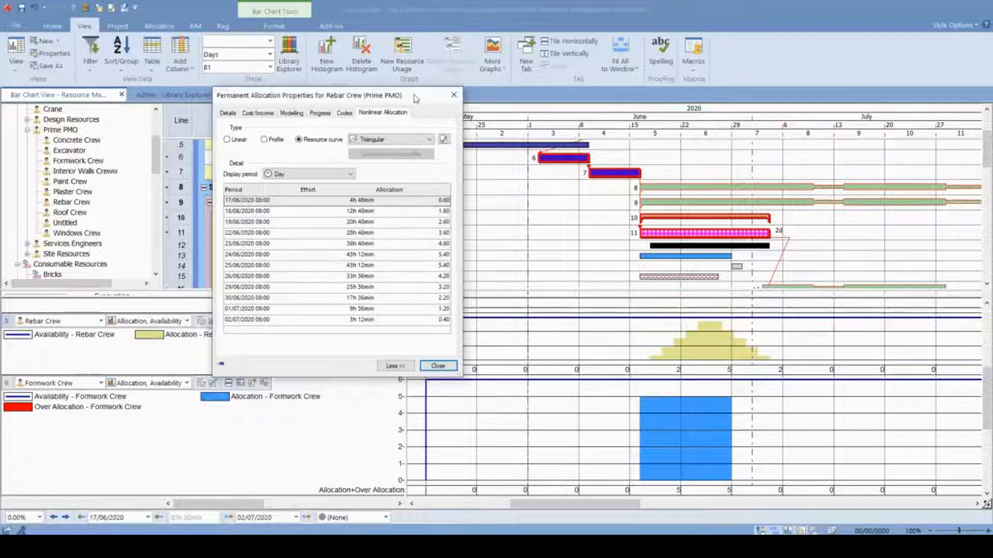
{"action": "left_click_drag", "start_coordinate": [413, 95], "coordinate": [646, 118]}
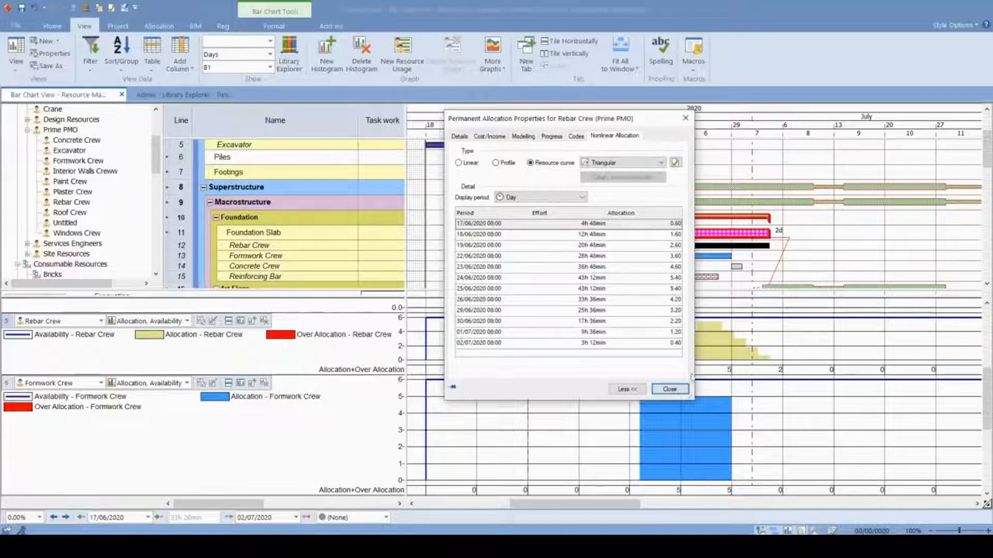
{"action": "left_click", "coordinate": [668, 389]}
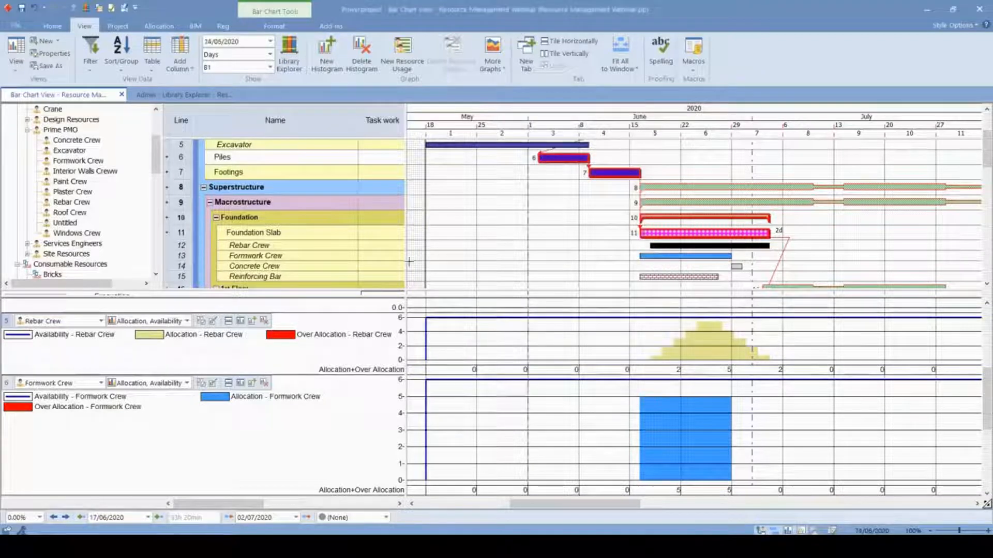
- Apply the Back Loaded low res resource curve to the Foundation Slab's Formwork Crew allocation
{"action": "scroll", "coordinate": [718, 221], "scroll_direction": "down", "scroll_amount": 1}
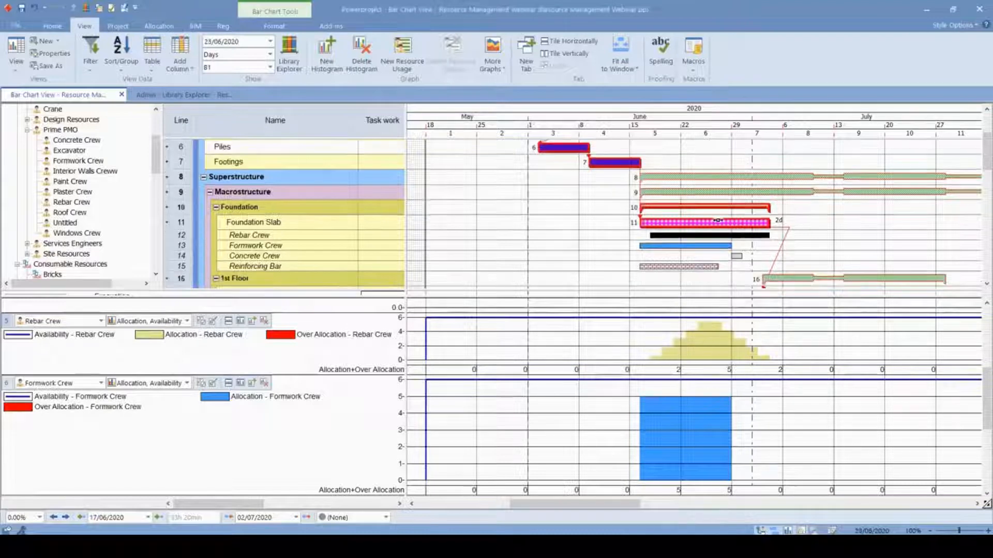
{"action": "scroll", "coordinate": [718, 220], "scroll_direction": "down", "scroll_amount": 1}
{"action": "left_click", "coordinate": [754, 231]}
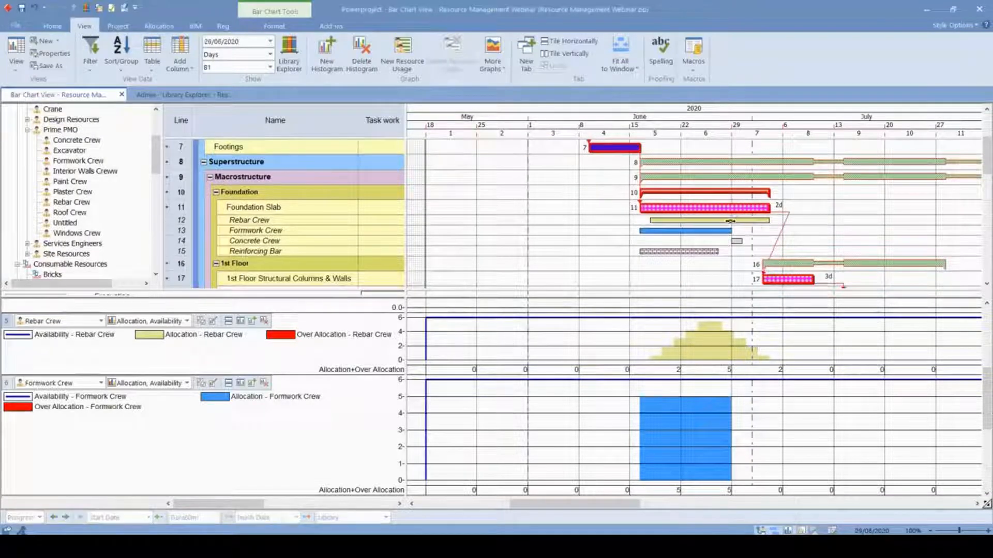
{"action": "double_click", "coordinate": [697, 232]}
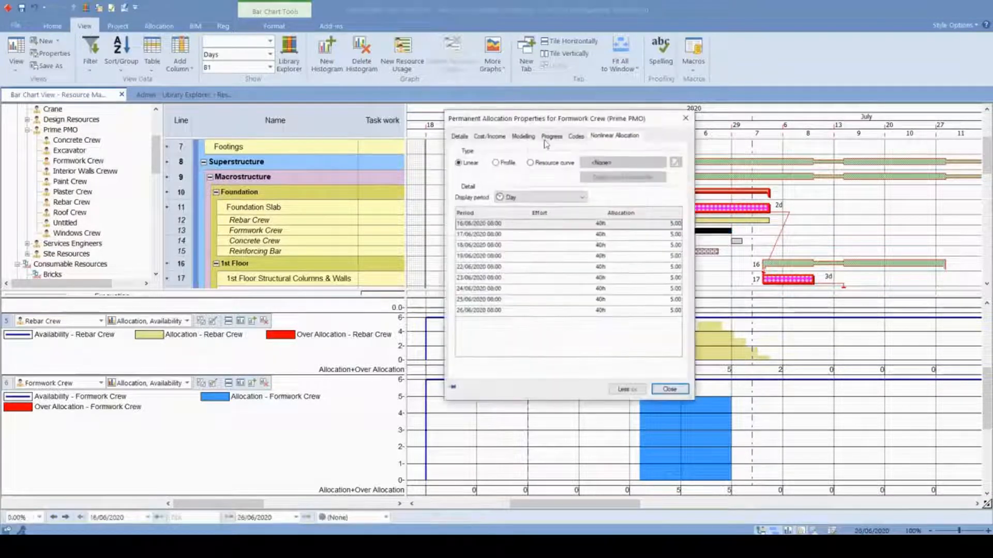
{"action": "left_click", "coordinate": [530, 162]}
{"action": "left_click", "coordinate": [623, 162]}
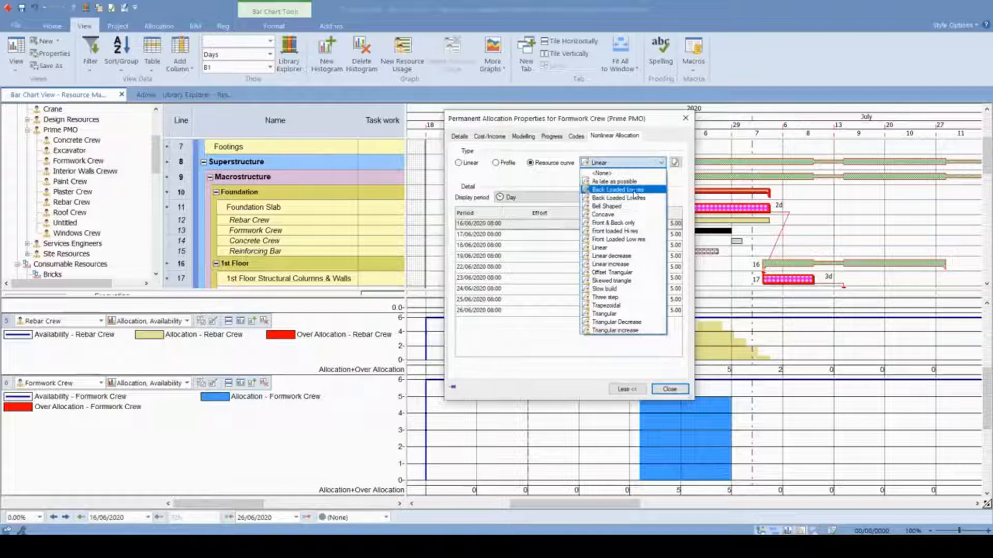
{"action": "left_click", "coordinate": [634, 191]}
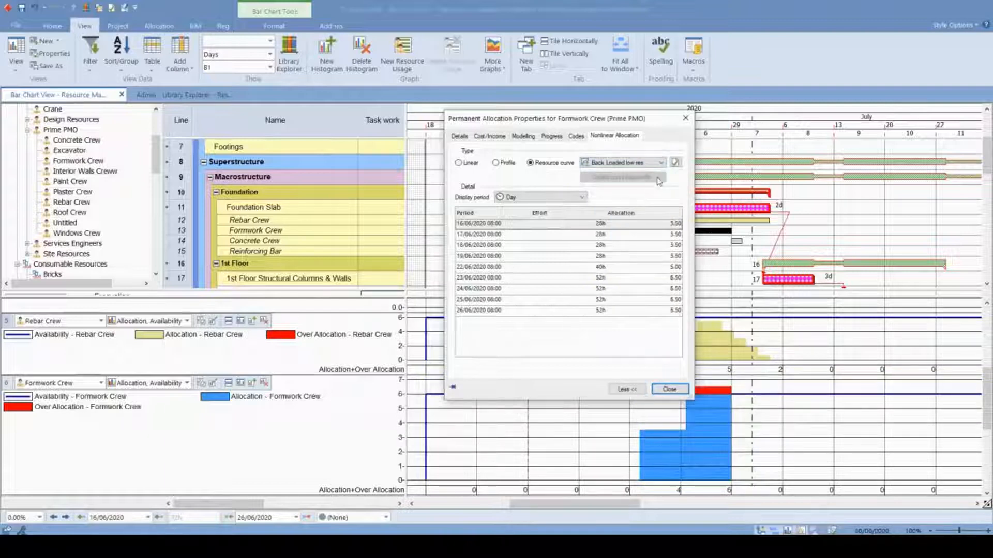
{"action": "left_click", "coordinate": [667, 391]}
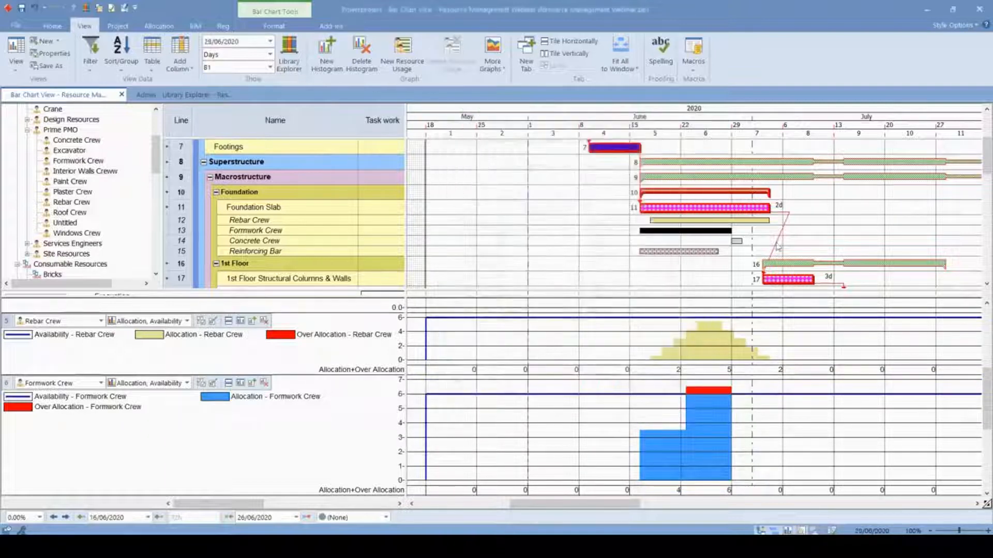
- Check the Formwork Crew's daily nonlinear allocation values and close the allocation properties
{"action": "left_click", "coordinate": [707, 264]}
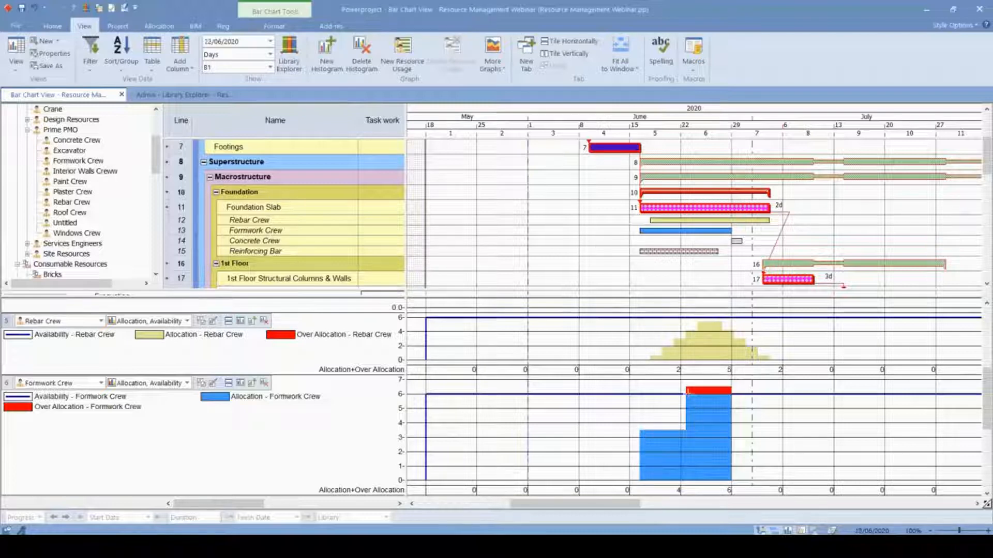
{"action": "left_click", "coordinate": [690, 231]}
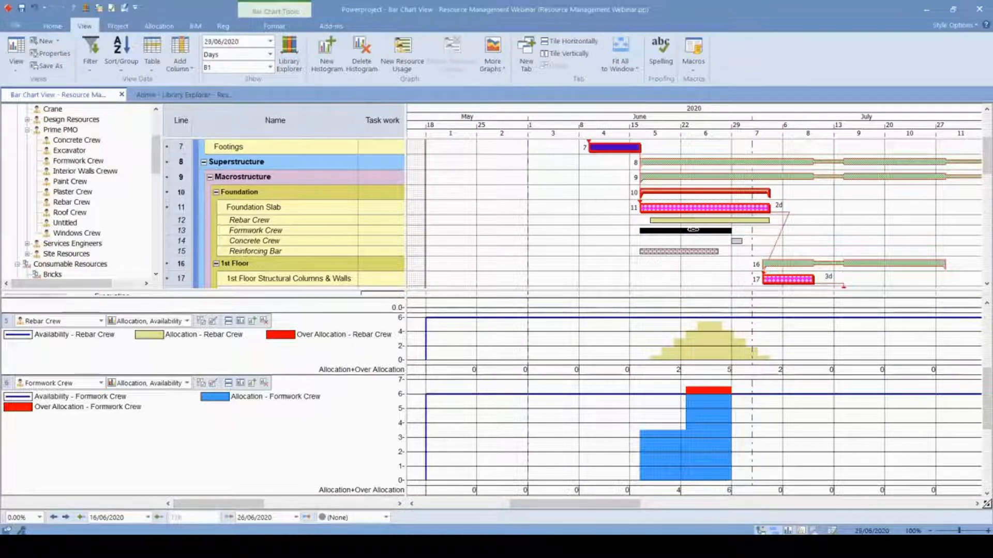
{"action": "double_click", "coordinate": [695, 230]}
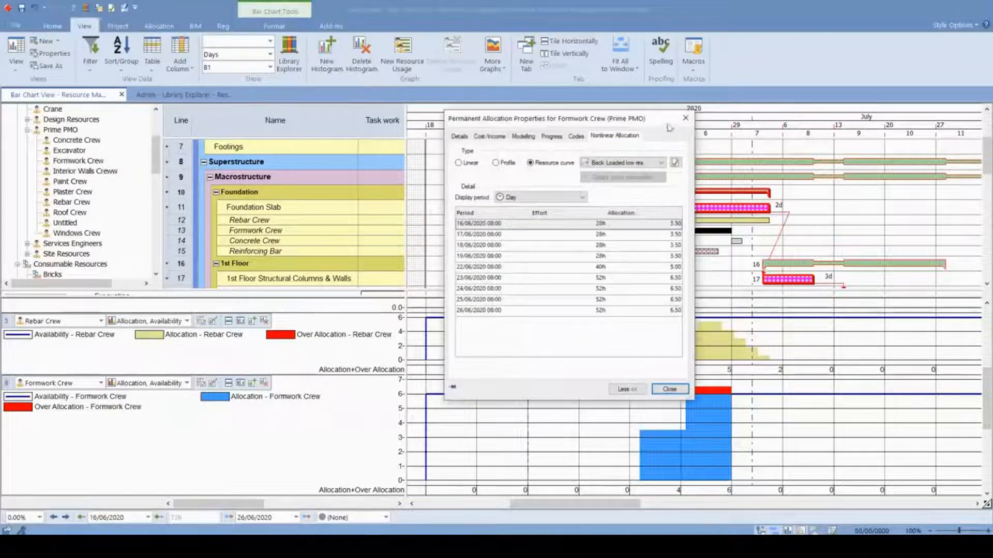
{"action": "left_click", "coordinate": [685, 118]}
- Set the Foundation Slab's Formwork Crew allocation to 4.00 and bring its bar and histogram back into view
{"action": "left_click_drag", "start_coordinate": [406, 240], "coordinate": [611, 262]}
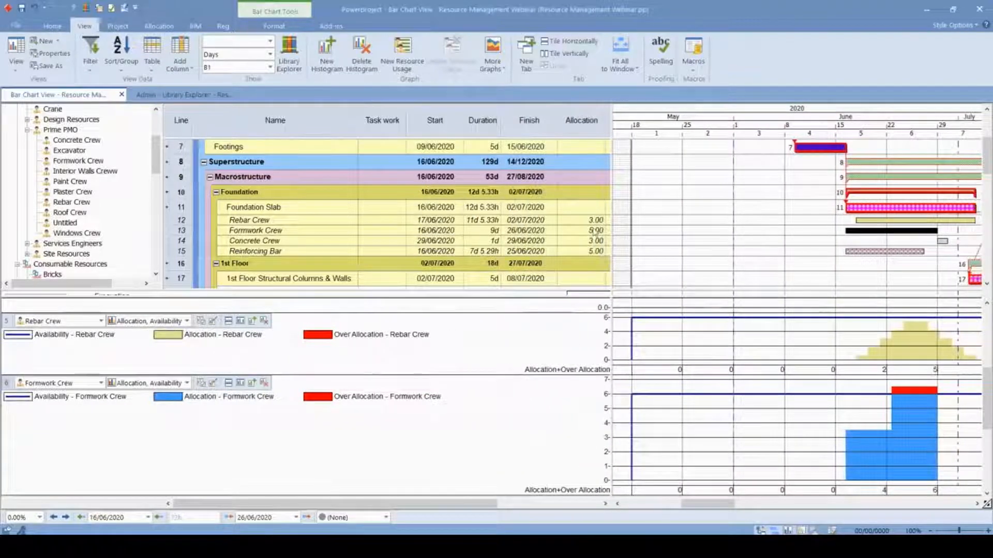
{"action": "left_click", "coordinate": [595, 231]}
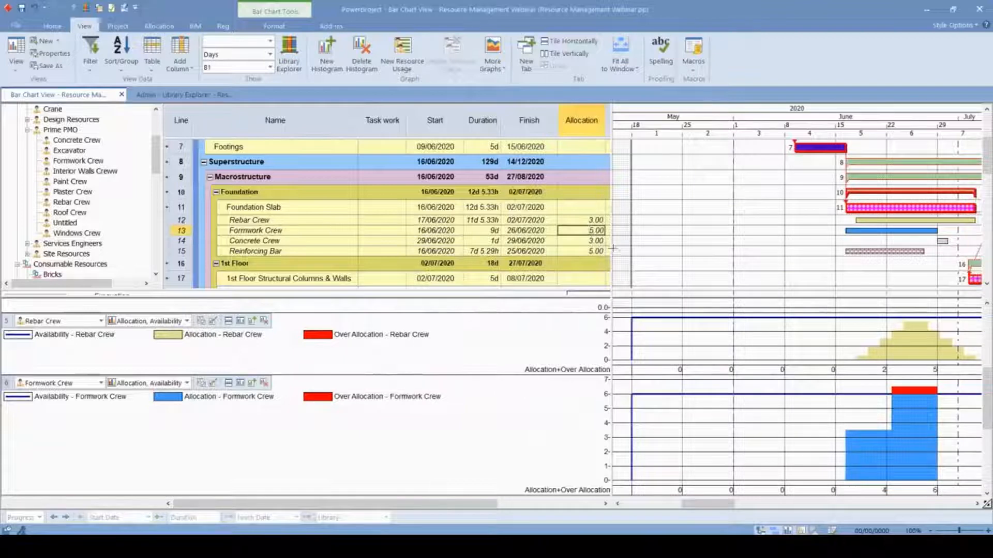
{"action": "left_click", "coordinate": [683, 258]}
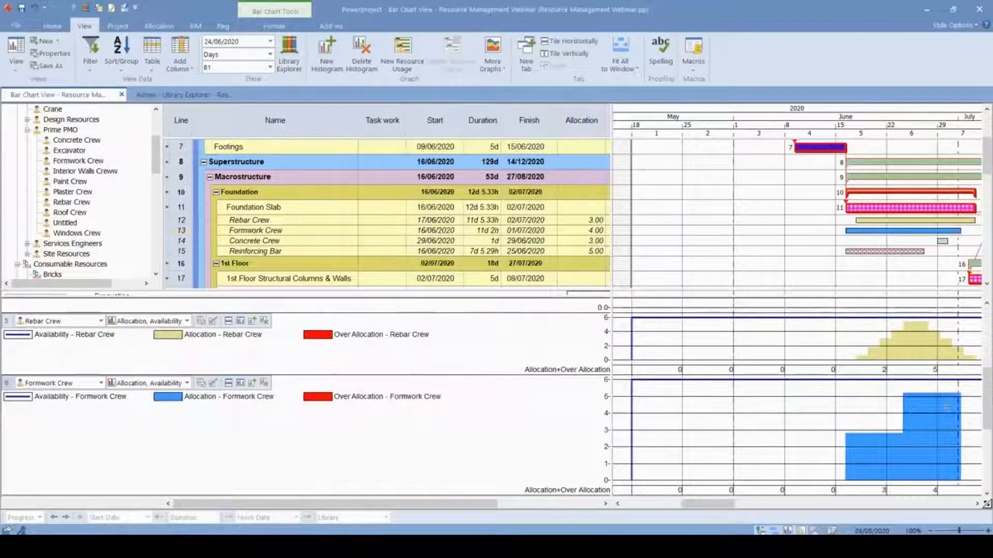
{"action": "left_click_drag", "start_coordinate": [613, 215], "coordinate": [411, 249]}
{"action": "scroll", "coordinate": [565, 188], "scroll_direction": "down", "scroll_amount": 1}
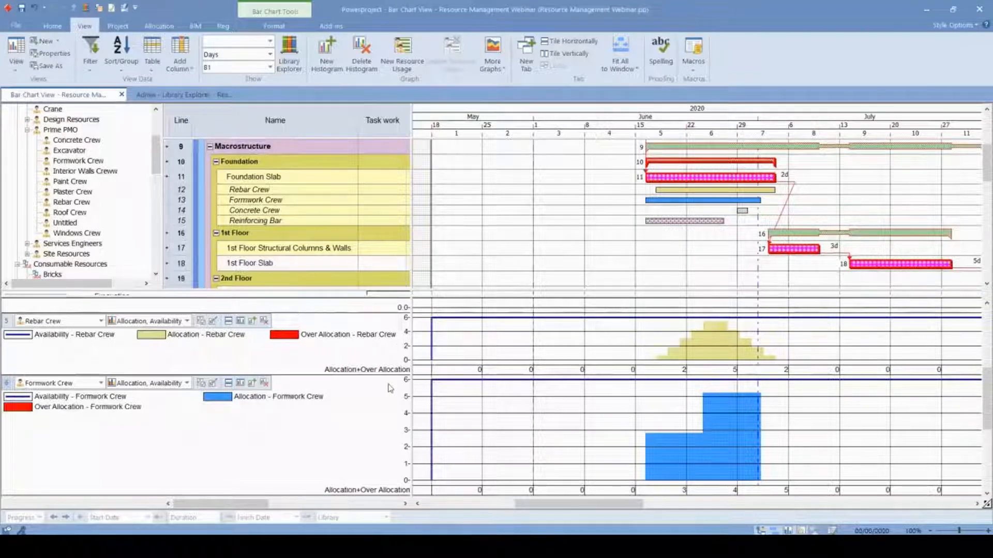
- Delete the Rebar Crew and Formwork Crew histograms from below the bar chart
{"action": "scroll", "coordinate": [391, 388], "scroll_direction": "down", "scroll_amount": 1}
{"action": "scroll", "coordinate": [455, 341], "scroll_direction": "up", "scroll_amount": 2}
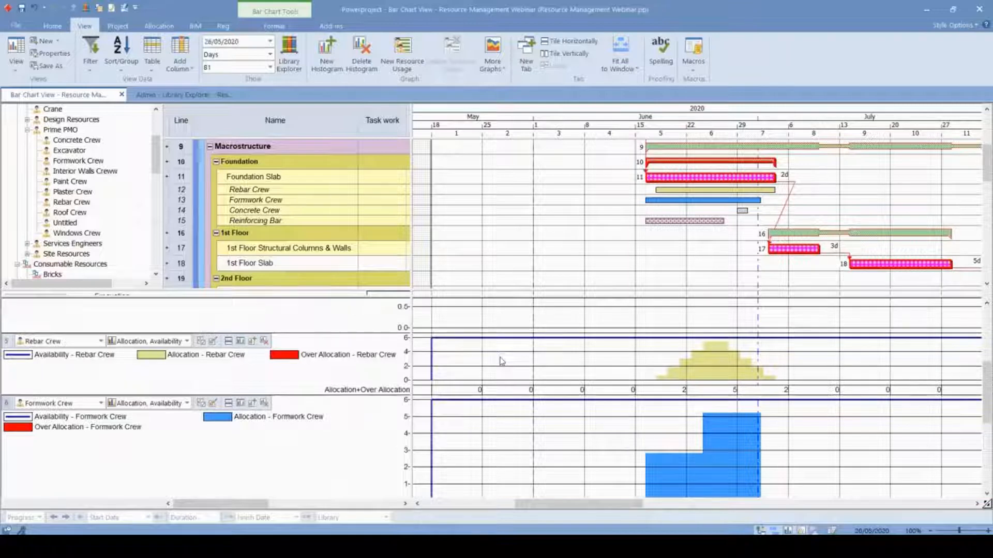
{"action": "left_click", "coordinate": [265, 342]}
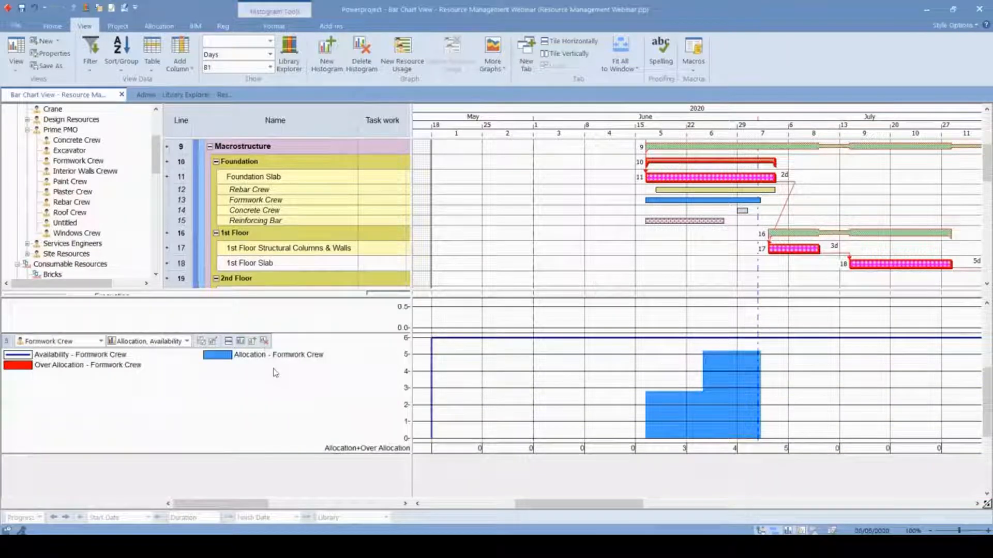
{"action": "left_click", "coordinate": [265, 343]}
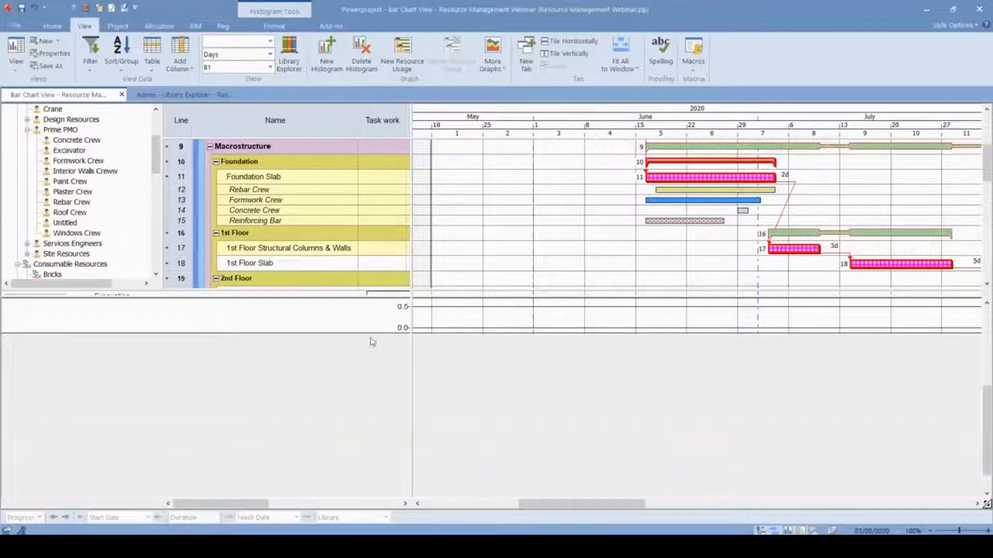
- Bring the line of balance chart into view and examine the whole project's timeline, from Excavation through Interior Works
{"action": "left_click_drag", "start_coordinate": [365, 297], "coordinate": [391, 495]}
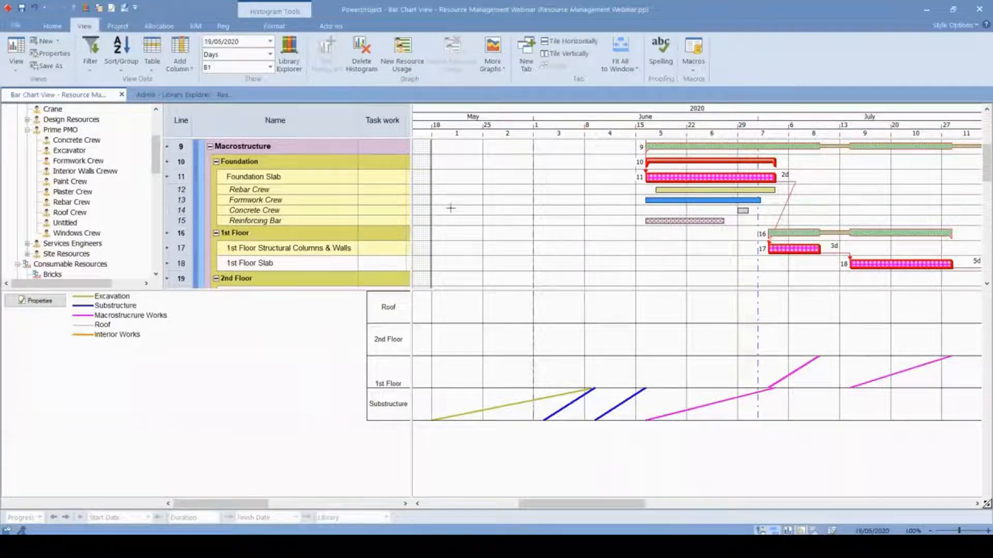
{"action": "left_click_drag", "start_coordinate": [407, 210], "coordinate": [254, 218]}
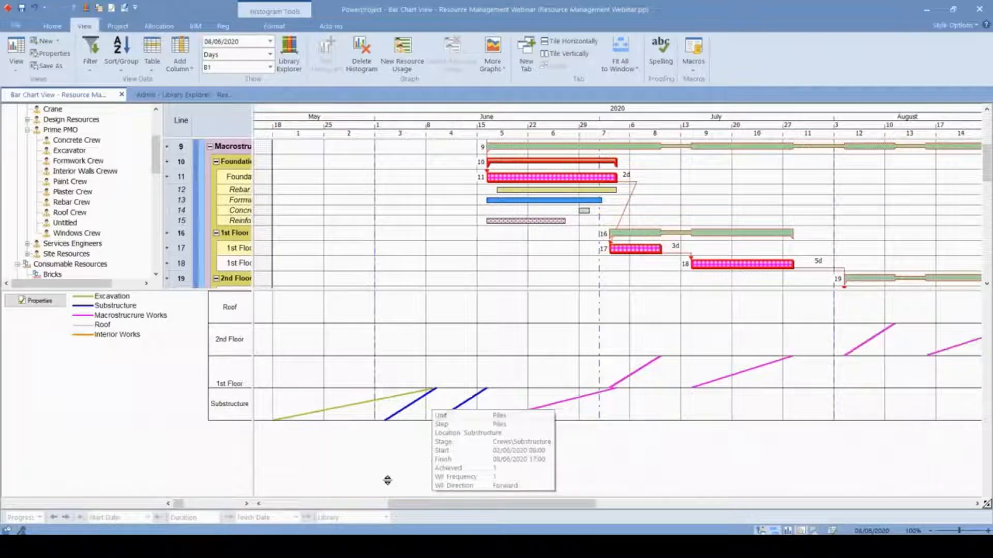
{"action": "scroll", "coordinate": [564, 223], "scroll_direction": "down", "scroll_amount": 1}
{"action": "scroll", "coordinate": [563, 223], "scroll_direction": "up", "scroll_amount": 4}
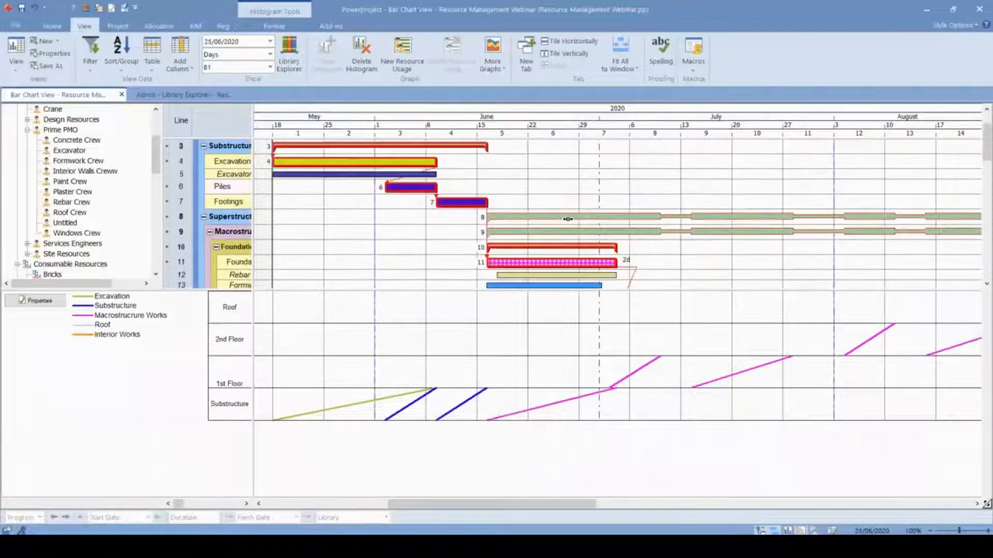
{"action": "scroll", "coordinate": [592, 191], "scroll_direction": "down", "scroll_amount": 3}
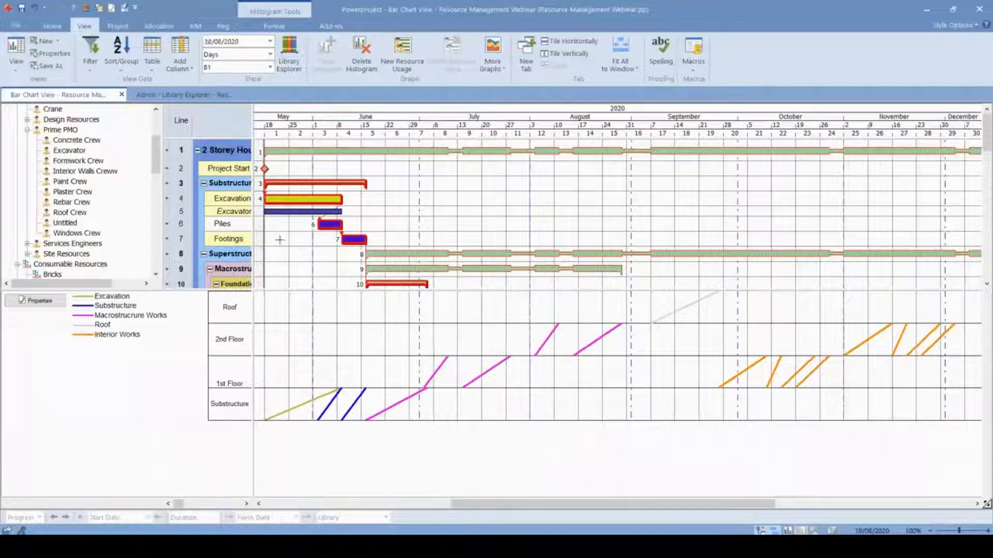
{"action": "left_click_drag", "start_coordinate": [255, 233], "coordinate": [412, 258]}
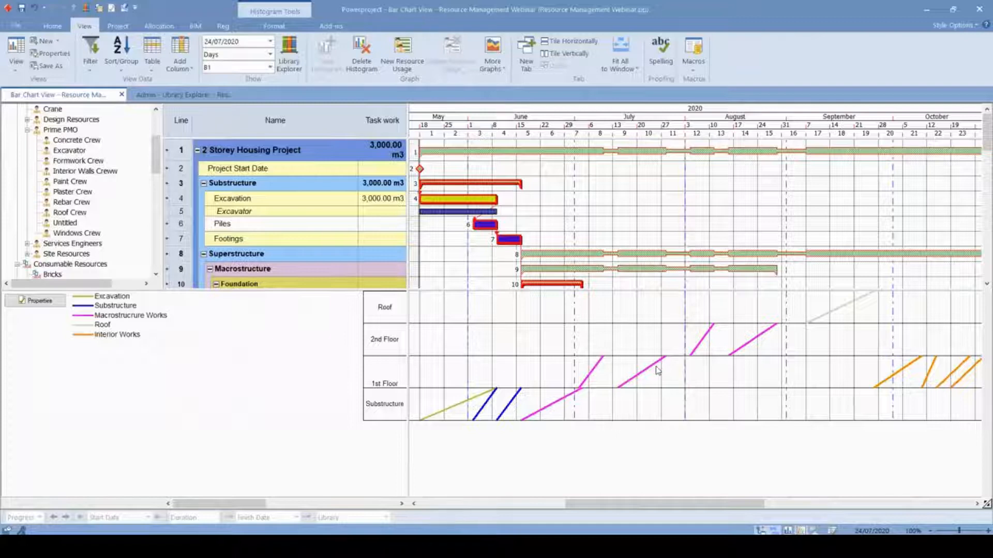
- Reschedule the programme with the Excavation task selected
{"action": "left_click", "coordinate": [681, 354]}
{"action": "left_click", "coordinate": [469, 200]}
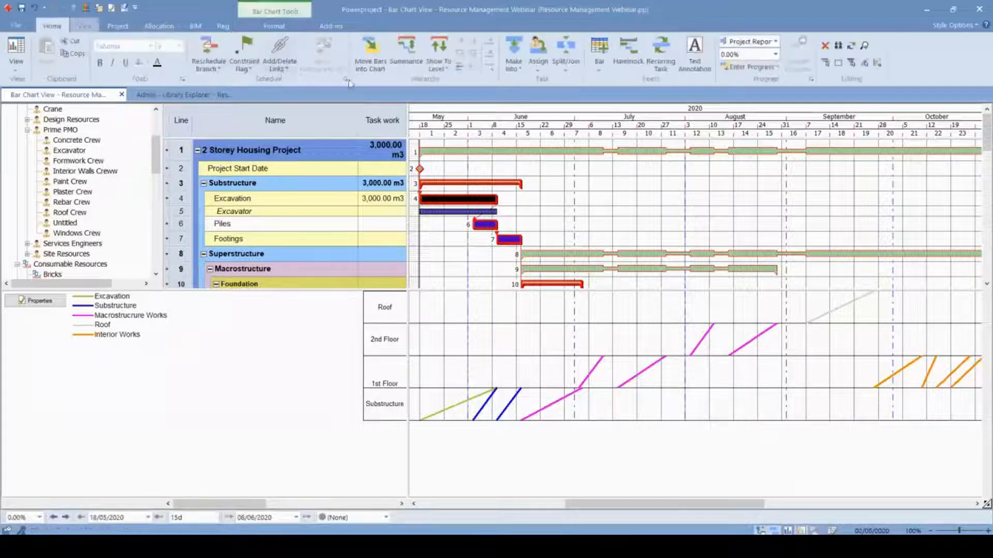
{"action": "left_click", "coordinate": [209, 52]}
{"action": "left_click", "coordinate": [553, 310]}
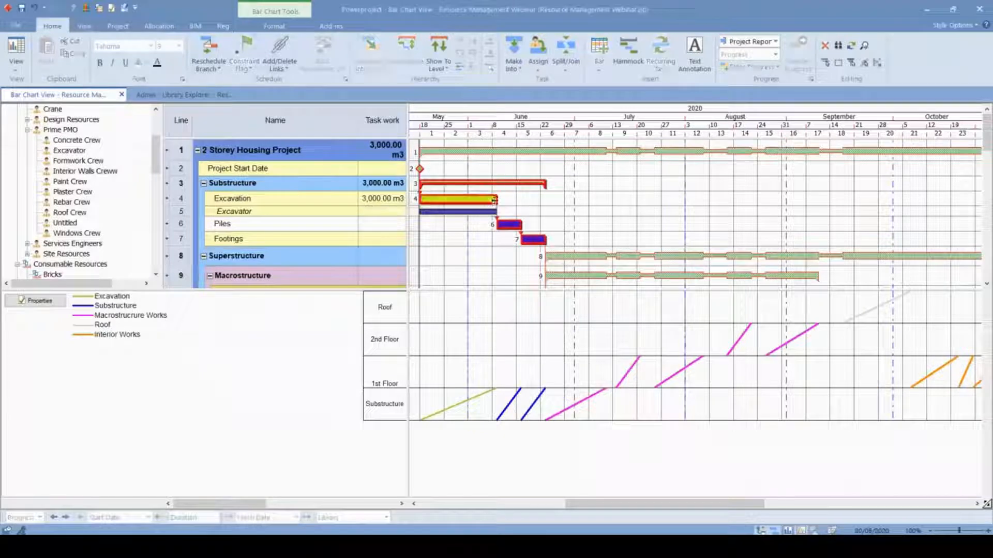
- Widen the task table to show the Start and Duration columns for the Substructure tasks
{"action": "scroll", "coordinate": [650, 254], "scroll_direction": "down", "scroll_amount": 4}
{"action": "scroll", "coordinate": [645, 254], "scroll_direction": "up", "scroll_amount": 3}
{"action": "scroll", "coordinate": [644, 254], "scroll_direction": "up", "scroll_amount": 1}
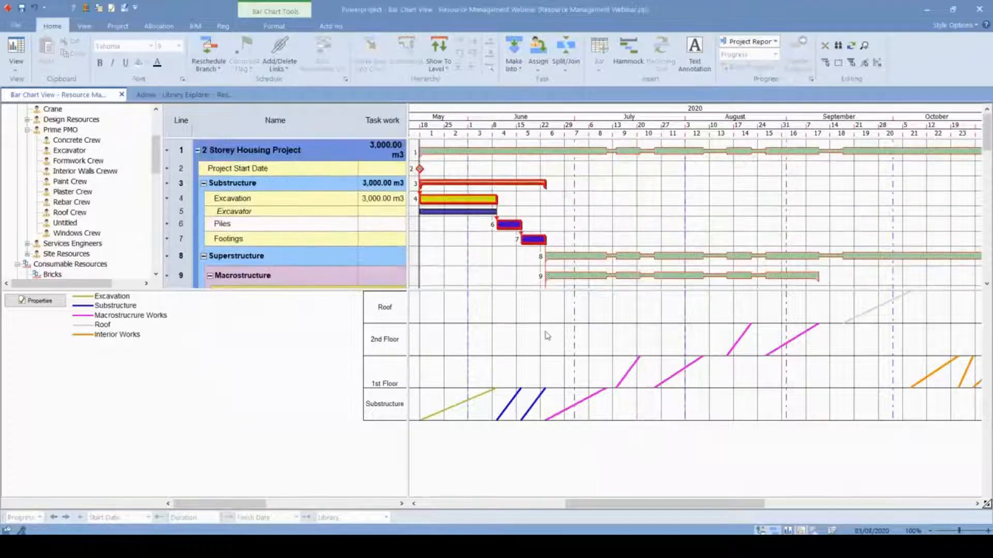
{"action": "left_click_drag", "start_coordinate": [499, 199], "coordinate": [535, 238]}
{"action": "mouse_move", "coordinate": [515, 392]}
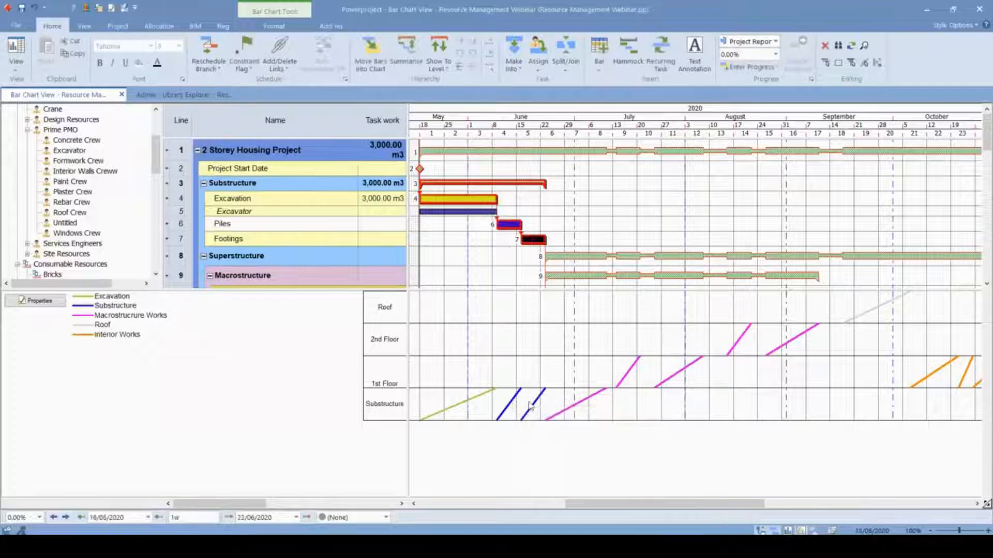
{"action": "left_click", "coordinate": [507, 238]}
{"action": "left_click_drag", "start_coordinate": [408, 239], "coordinate": [508, 240]}
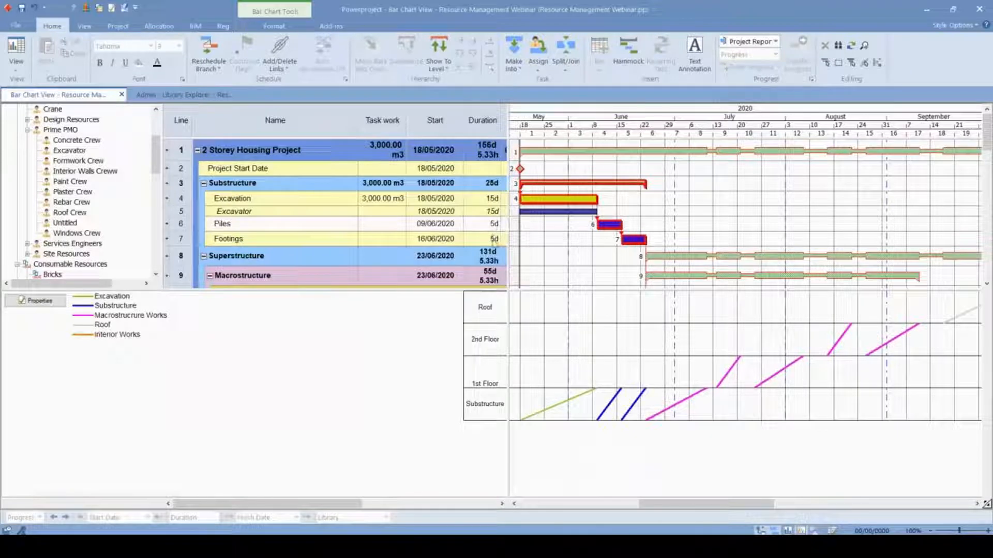
- Move the Footings line in the line of balance chart closer to Piles, starting on 11/06/2020
{"action": "mouse_move", "coordinate": [620, 402]}
{"action": "left_click", "coordinate": [628, 408]}
{"action": "left_click_drag", "start_coordinate": [619, 408], "coordinate": [620, 408]}
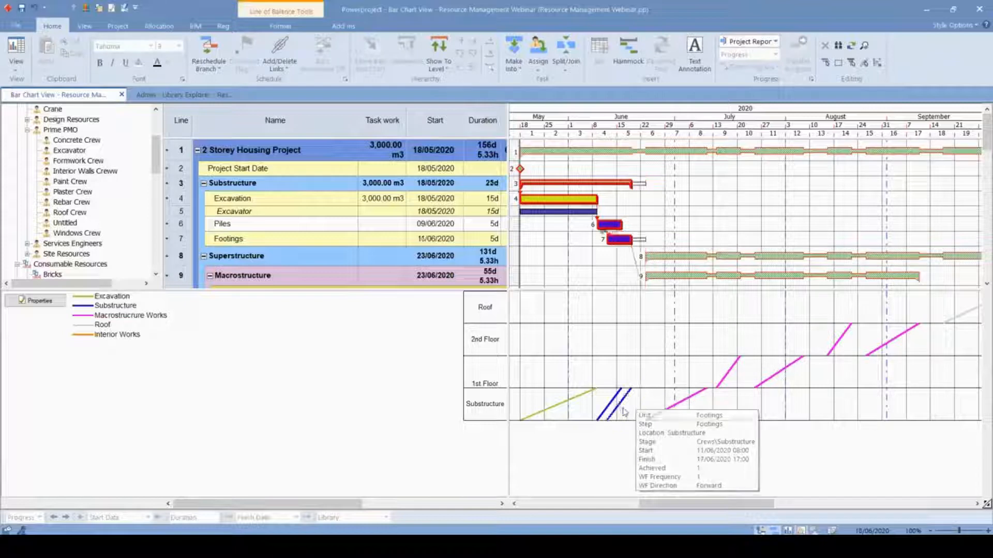
{"action": "left_click", "coordinate": [620, 262]}
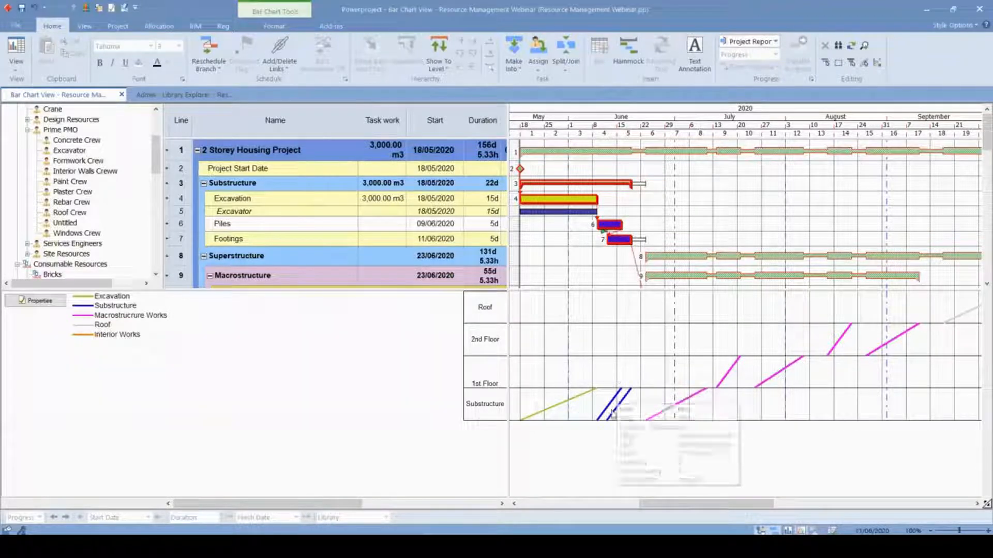
{"action": "left_click", "coordinate": [621, 408]}
{"action": "left_click_drag", "start_coordinate": [619, 408], "coordinate": [620, 407]}
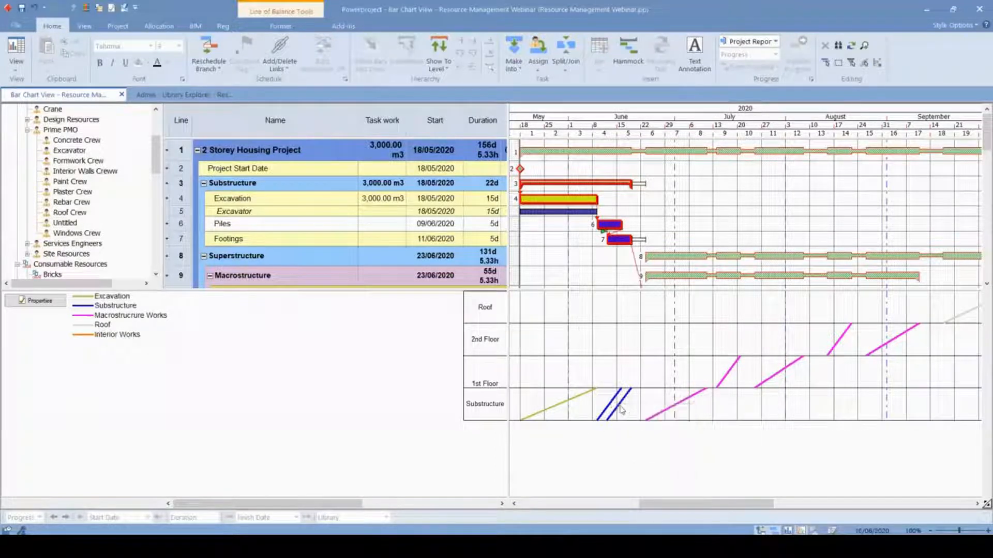
- Move the Foundation Slab line to start on 16/06/2020 and 1st Floor Structural Columns & Walls to start on 02/07/2020 14:20
{"action": "left_click_drag", "start_coordinate": [665, 410], "coordinate": [636, 413]}
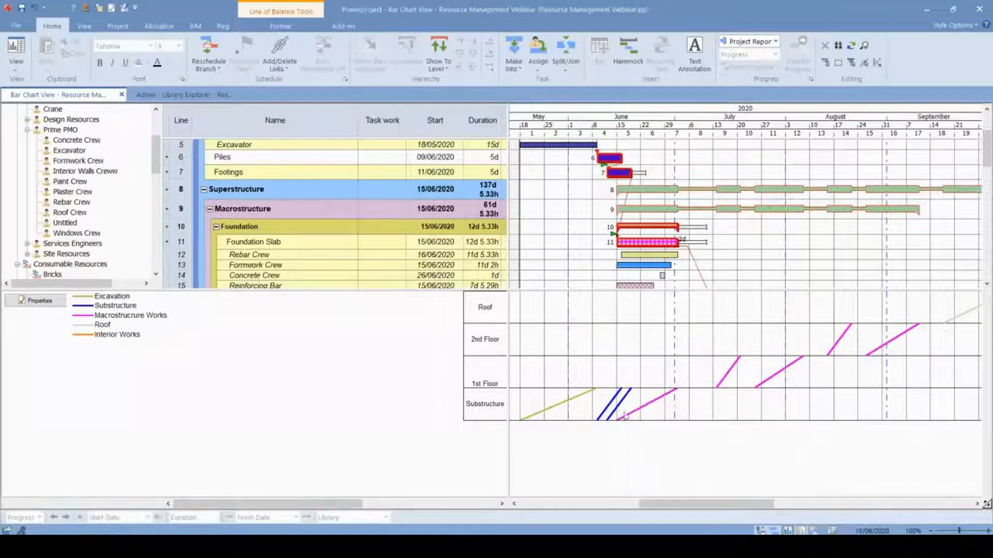
{"action": "left_click_drag", "start_coordinate": [644, 404], "coordinate": [650, 400]}
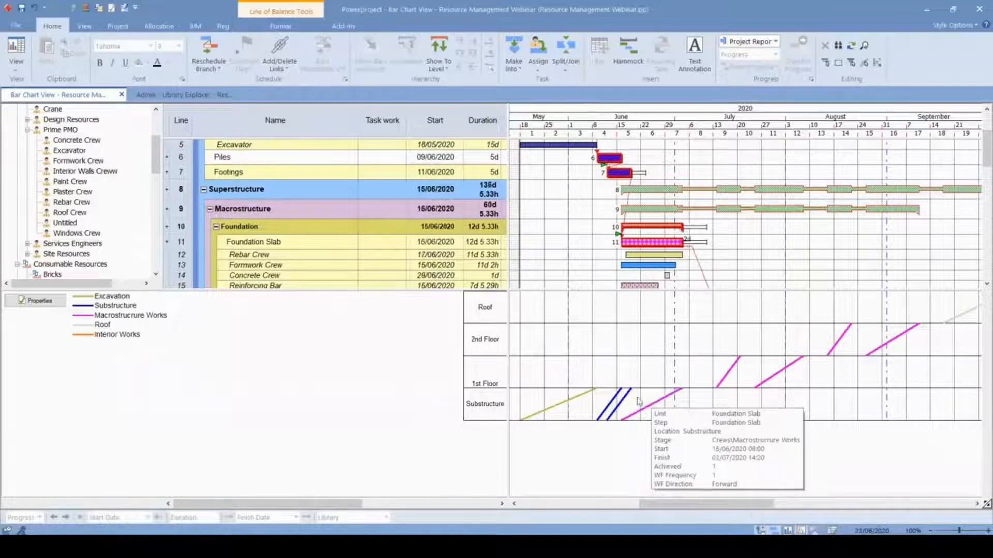
{"action": "left_click_drag", "start_coordinate": [723, 377], "coordinate": [697, 375]}
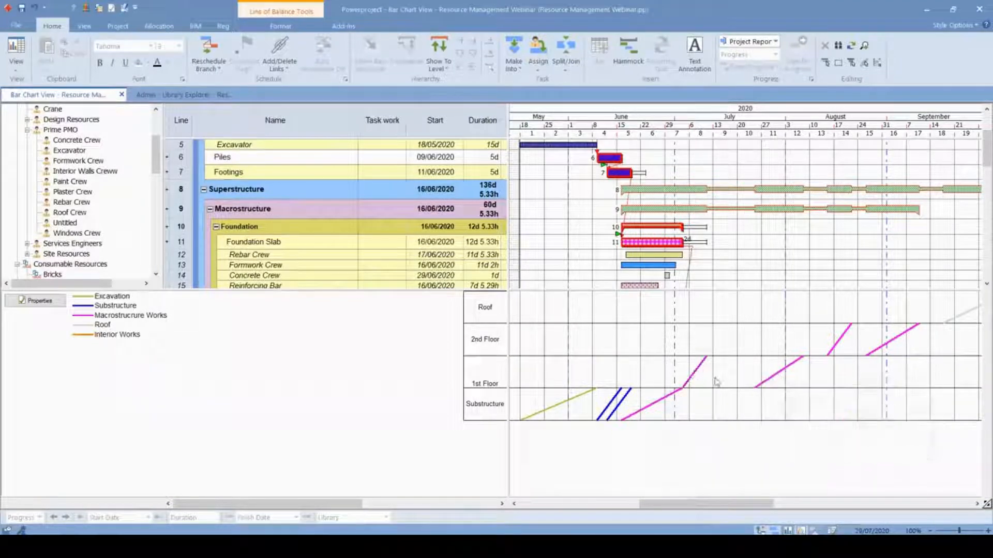
{"action": "mouse_move", "coordinate": [696, 368]}
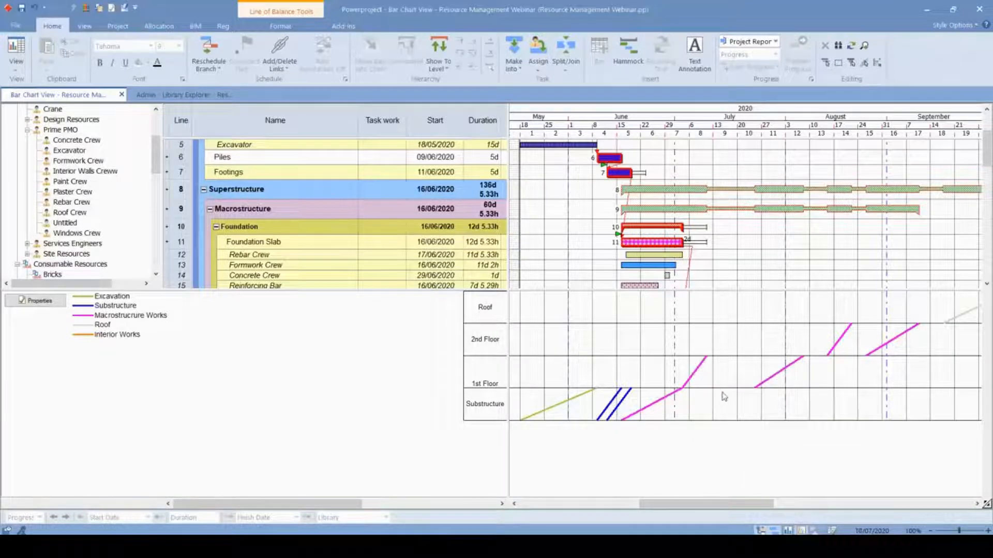
- Move the 1st Floor Slab line earlier, to start on 10/07/2020 14:20, one day after 1st Floor Structural Columns & Walls
{"action": "mouse_move", "coordinate": [770, 376]}
{"action": "key", "text": "ctrl"}
{"action": "key", "text": "ctrl"}
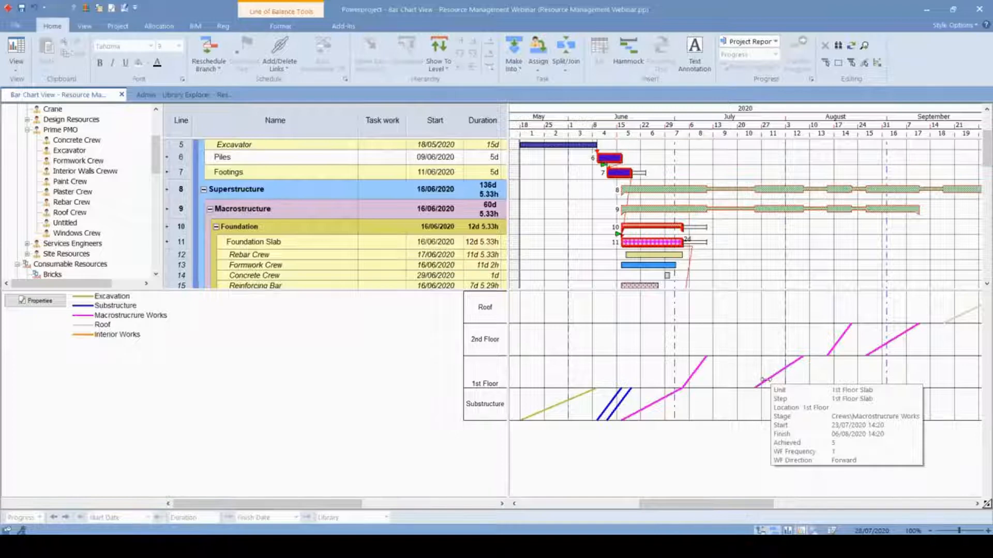
{"action": "left_click_drag", "start_coordinate": [742, 379], "coordinate": [723, 359]}
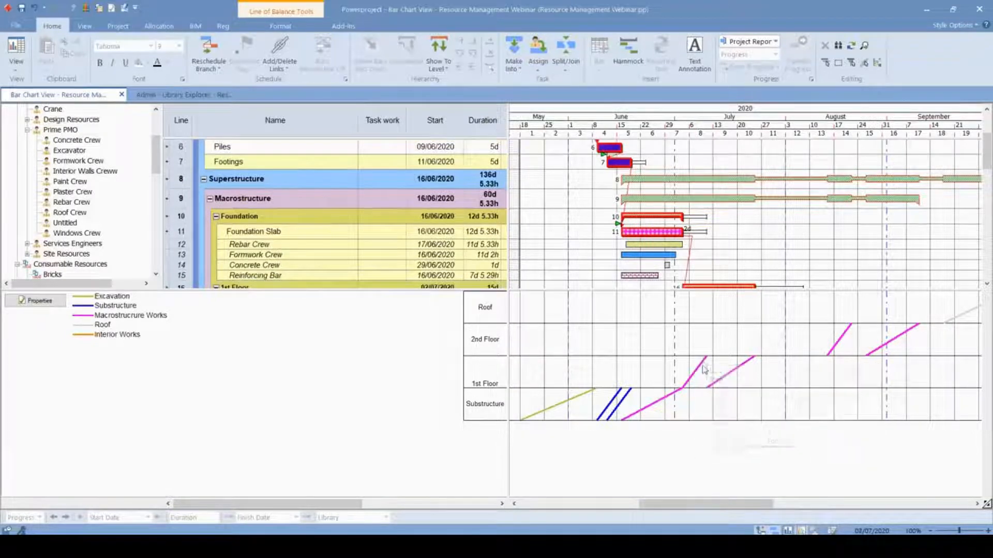
{"action": "left_click", "coordinate": [706, 356]}
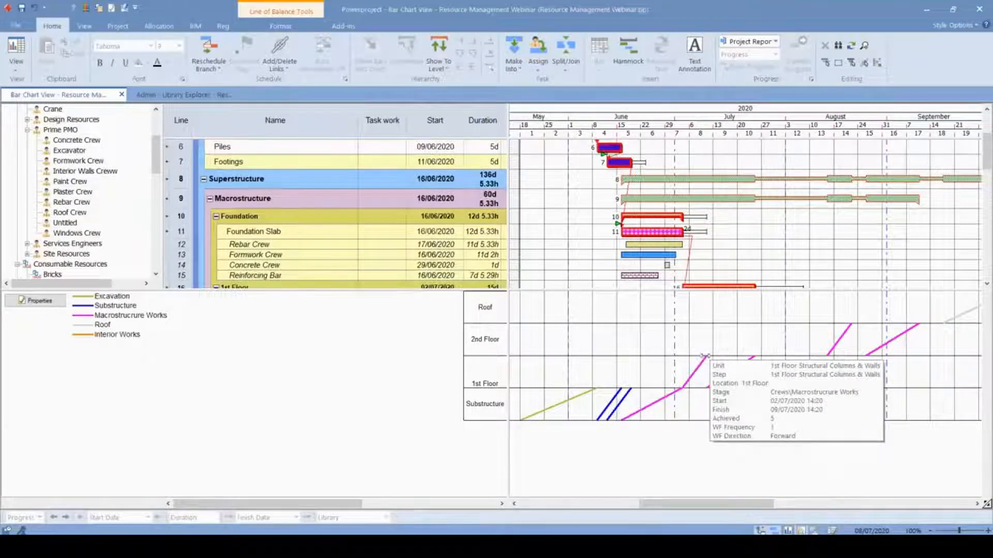
{"action": "key", "text": "ctrl"}
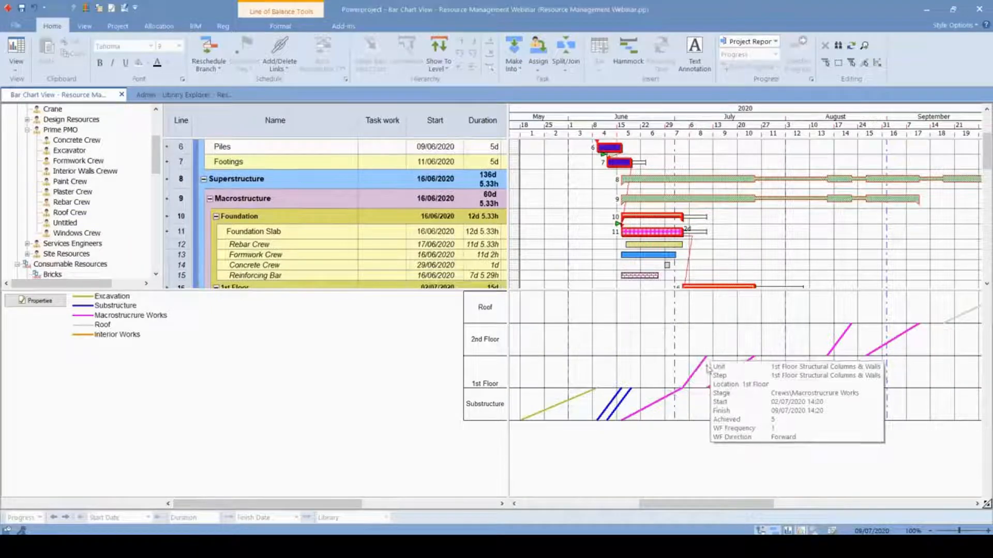
{"action": "mouse_move", "coordinate": [733, 370]}
{"action": "left_click_drag", "start_coordinate": [733, 370], "coordinate": [738, 370]}
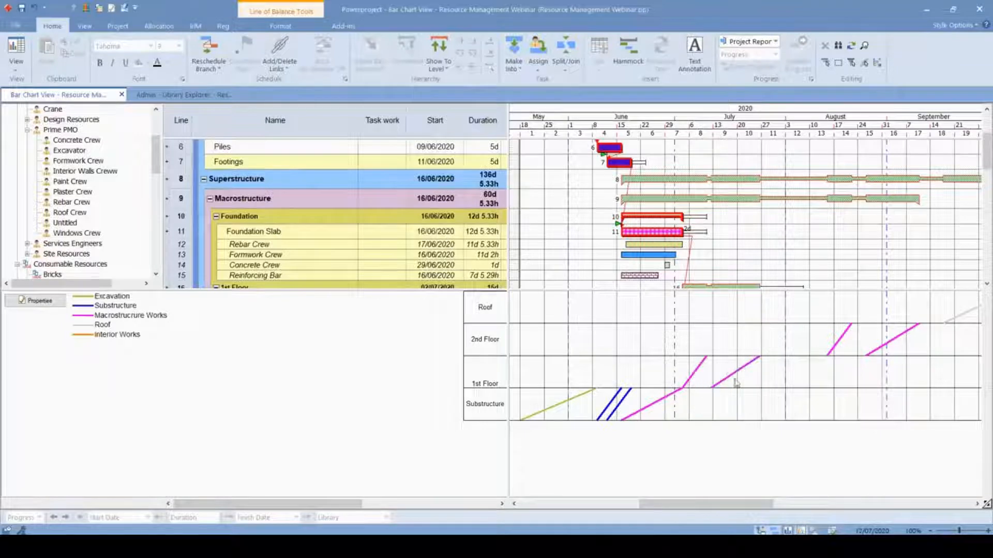
{"action": "mouse_move", "coordinate": [735, 374]}
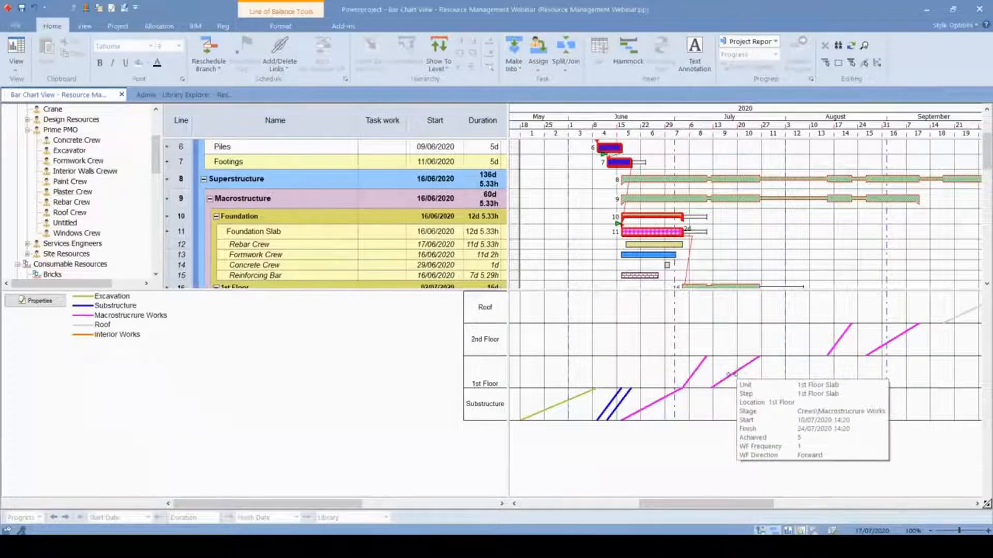
- Move 2nd Floor Structural Columns & Walls to directly follow the 1st Floor Slab, and the 2nd Floor Slab to start on 30/07/2020 14:20
{"action": "mouse_move", "coordinate": [836, 344]}
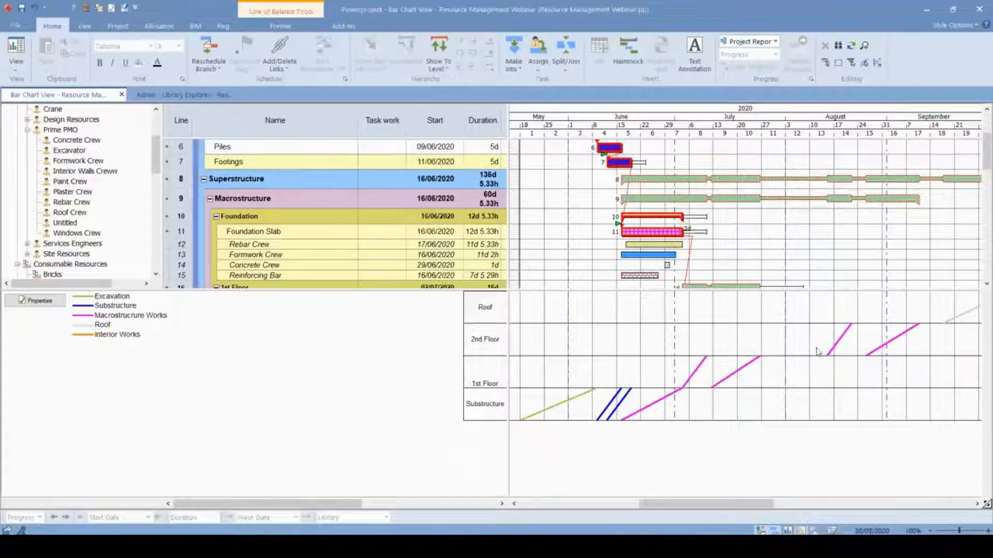
{"action": "left_click_drag", "start_coordinate": [830, 343], "coordinate": [771, 342]}
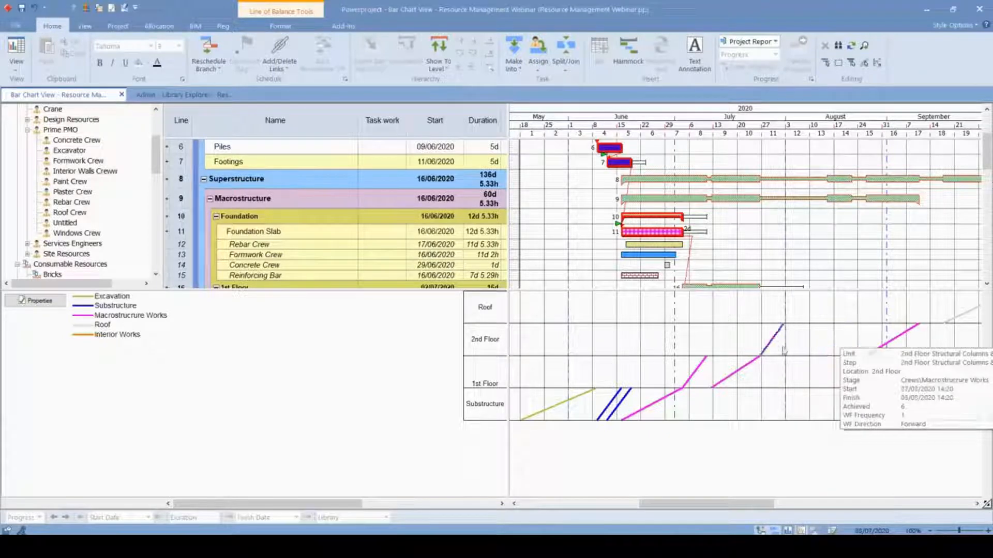
{"action": "mouse_move", "coordinate": [890, 343]}
{"action": "left_click_drag", "start_coordinate": [870, 333], "coordinate": [811, 331]}
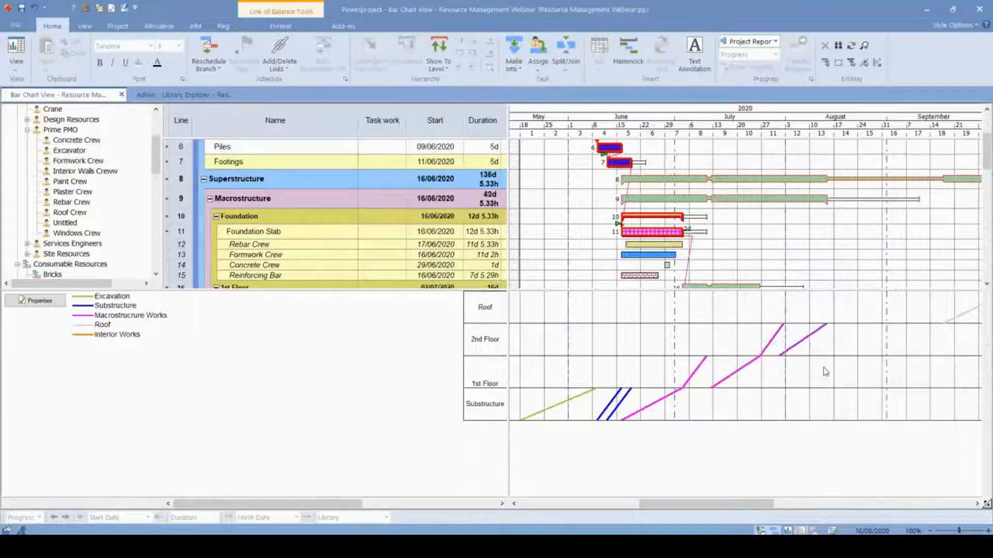
- Move the Roof line earlier, to start on 17/08/2020 14:20, shortly after the 2nd Floor Slab
{"action": "left_click_drag", "start_coordinate": [733, 506], "coordinate": [761, 506]}
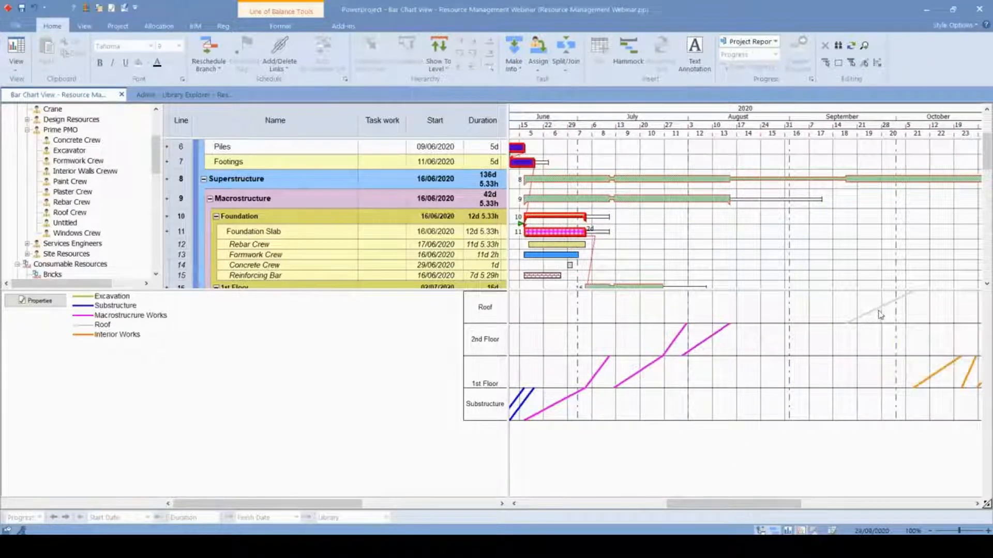
{"action": "left_click_drag", "start_coordinate": [879, 312], "coordinate": [764, 307]}
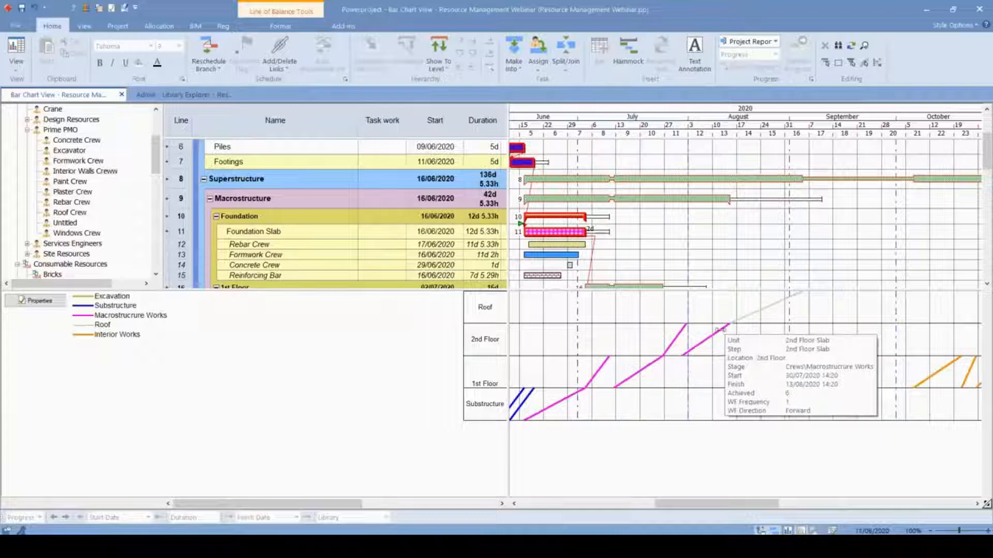
{"action": "left_click_drag", "start_coordinate": [758, 311], "coordinate": [770, 307]}
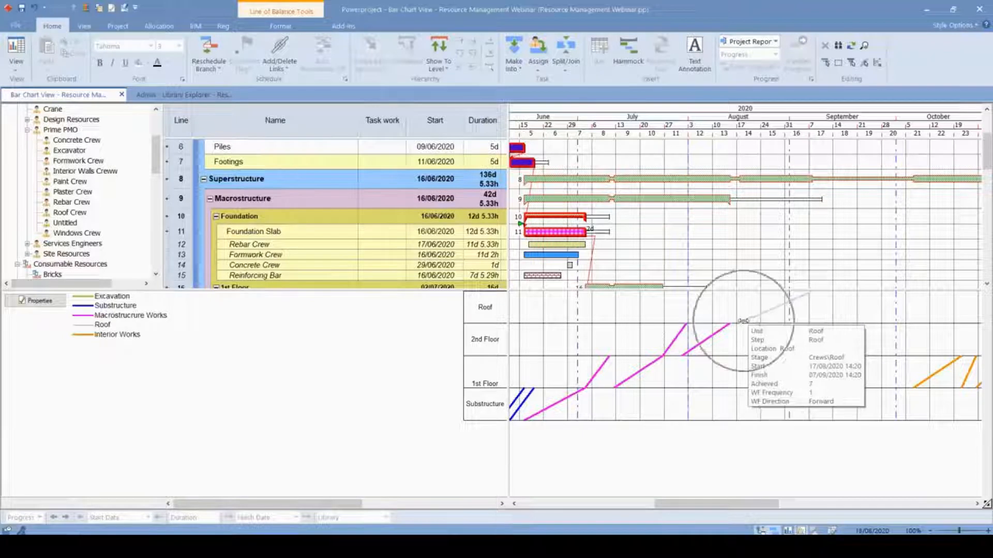
- Move the 1st Floor Interior Works lines earlier: Interior Walls to start on 07/09/2020, Window Fixtures 18/09/2020, Plaster 21/09/2020 and Paint 23/09/2020
{"action": "left_click_drag", "start_coordinate": [719, 504], "coordinate": [749, 504]}
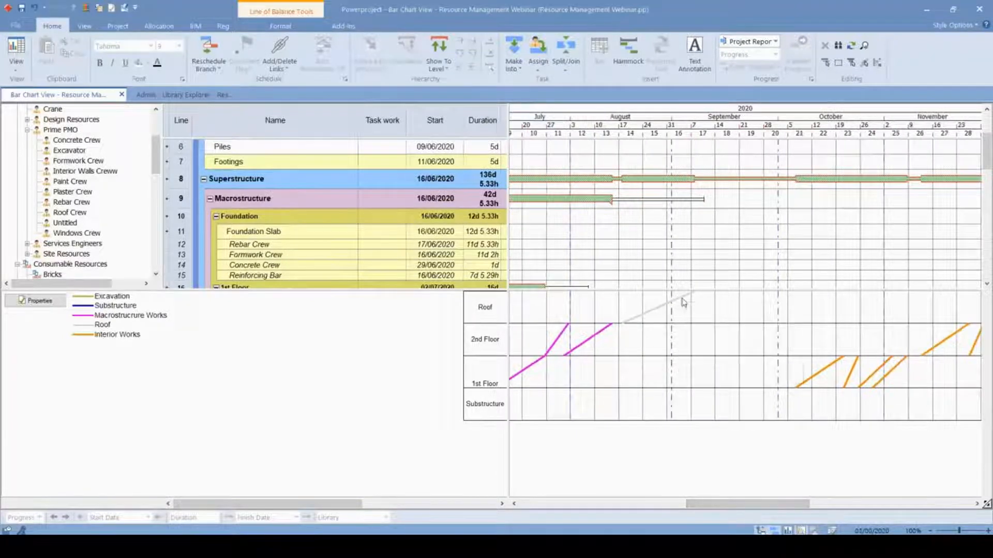
{"action": "mouse_move", "coordinate": [818, 373]}
{"action": "left_click_drag", "start_coordinate": [818, 372], "coordinate": [716, 373]}
{"action": "left_click_drag", "start_coordinate": [850, 375], "coordinate": [746, 368]}
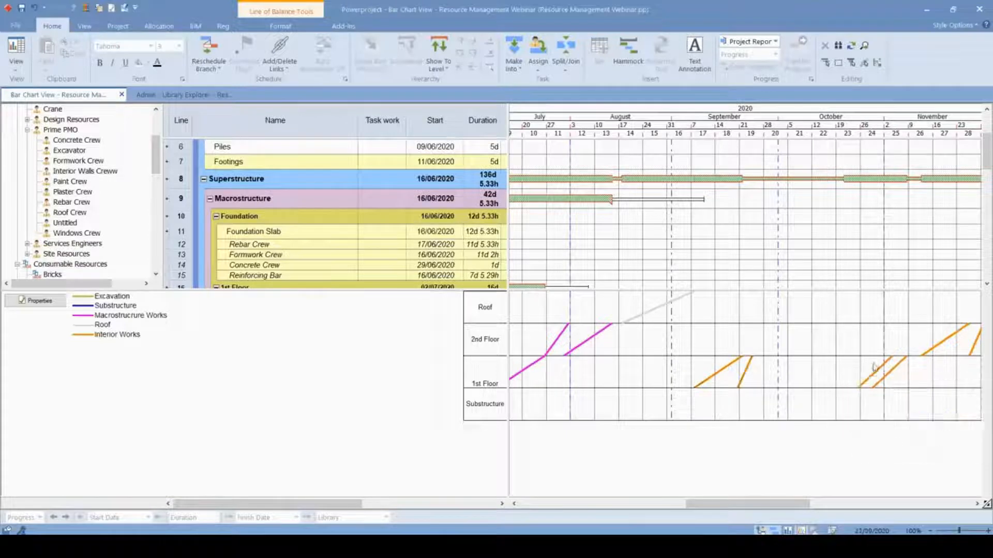
{"action": "left_click_drag", "start_coordinate": [881, 368], "coordinate": [768, 363]}
{"action": "left_click_drag", "start_coordinate": [890, 371], "coordinate": [770, 371]}
- Move the first two 2nd Floor Interior Works lines earlier, the first directly following 1st Floor Paint and the second closing up behind it
{"action": "left_click_drag", "start_coordinate": [940, 340], "coordinate": [810, 340]}
{"action": "left_click_drag", "start_coordinate": [745, 508], "coordinate": [783, 509]}
{"action": "mouse_move", "coordinate": [806, 333]}
{"action": "left_click_drag", "start_coordinate": [807, 333], "coordinate": [693, 340]}
- Move the last two 2nd Floor Interior Works lines earlier behind the others, with 2nd Floor Paint starting on 27/10/2020 14:20
{"action": "left_click", "coordinate": [872, 332]}
{"action": "mouse_move", "coordinate": [877, 327]}
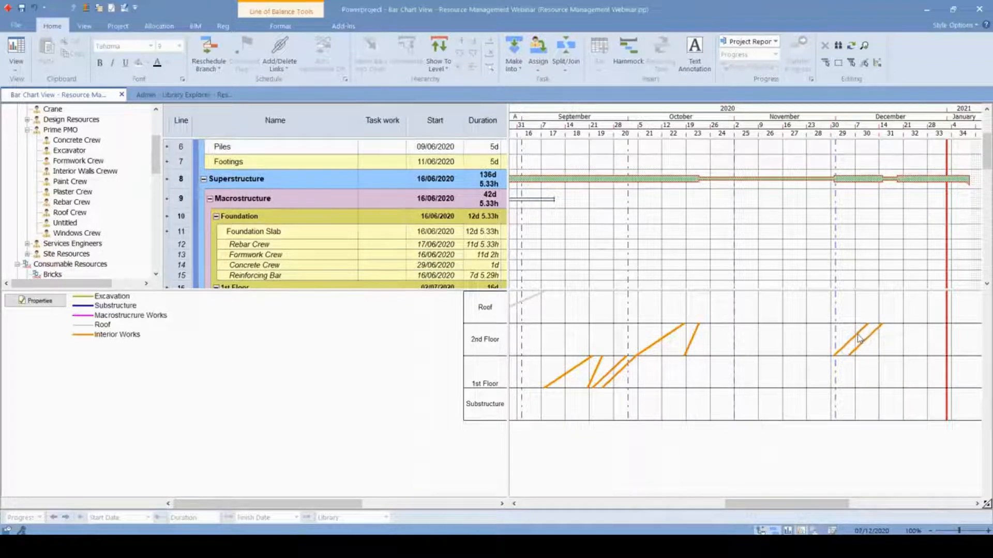
{"action": "left_click_drag", "start_coordinate": [717, 339], "coordinate": [716, 342]}
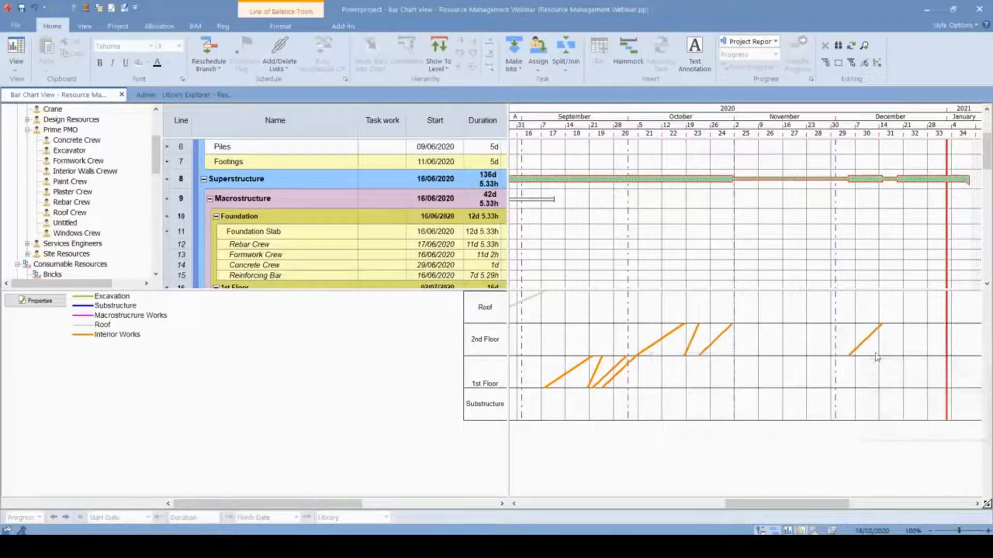
{"action": "mouse_move", "coordinate": [862, 349]}
{"action": "left_mouse_down"}
{"action": "mouse_move", "coordinate": [726, 343]}
{"action": "mouse_move", "coordinate": [734, 339]}
{"action": "left_mouse_up"}
{"action": "mouse_move", "coordinate": [749, 329]}
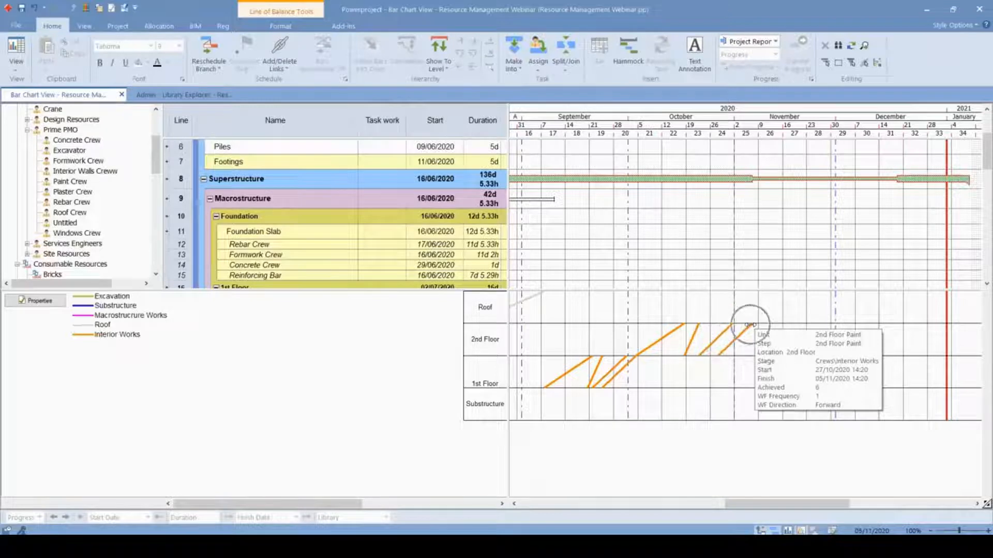
- Widen the chart area and bring the entire 2 Storey Housing Project timeline from May 2020 into view
{"action": "scroll", "coordinate": [734, 230], "scroll_direction": "down", "scroll_amount": 2}
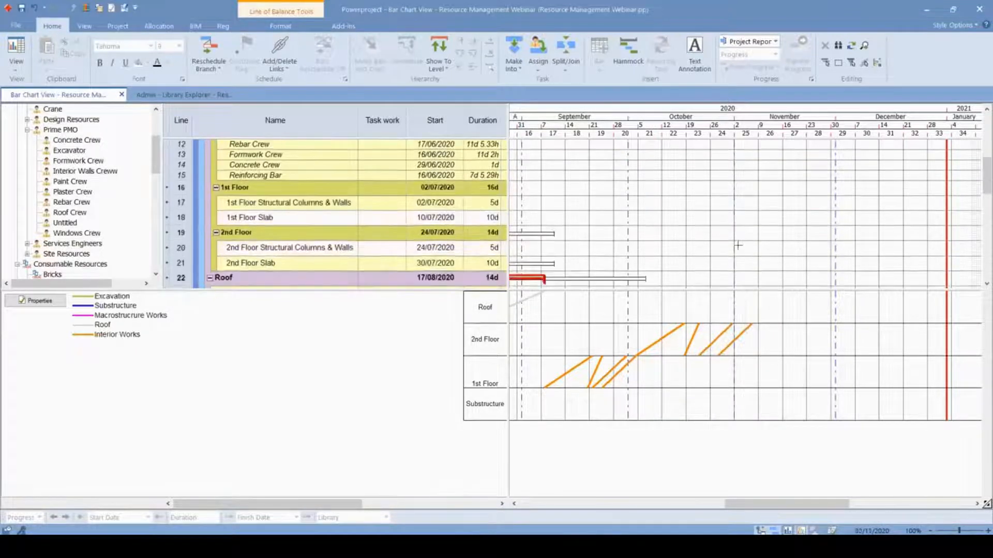
{"action": "scroll", "coordinate": [731, 217], "scroll_direction": "up", "scroll_amount": 4}
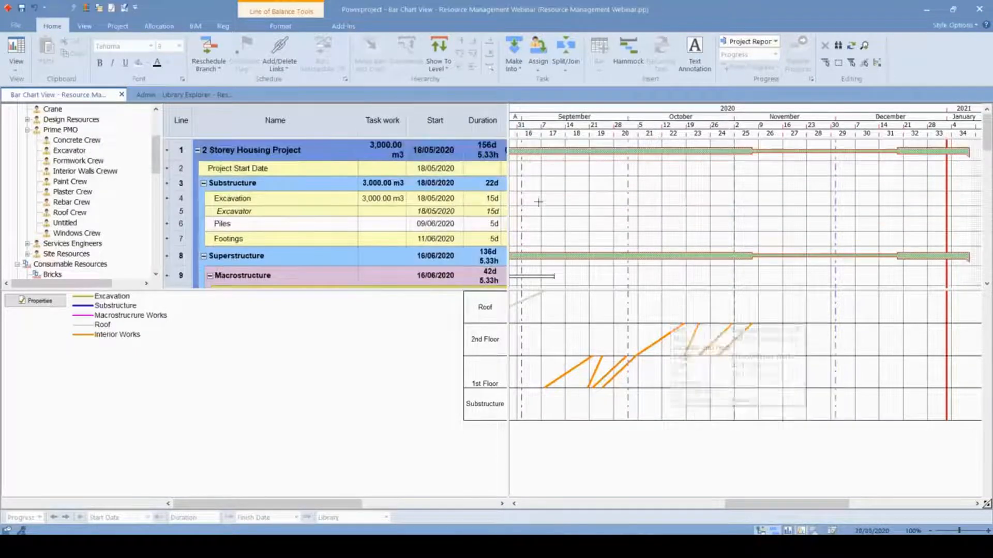
{"action": "left_click_drag", "start_coordinate": [505, 227], "coordinate": [357, 228]}
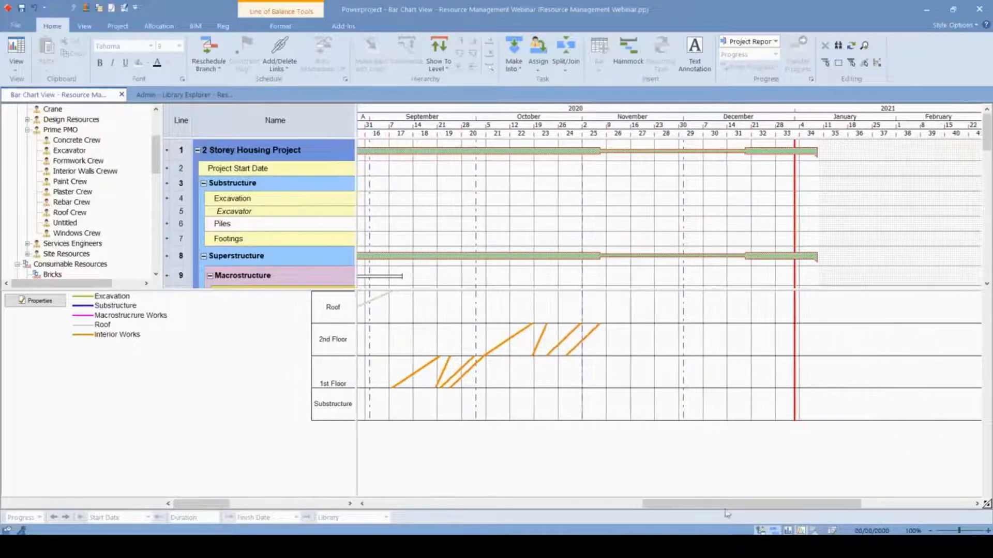
{"action": "left_click_drag", "start_coordinate": [779, 509], "coordinate": [643, 492]}
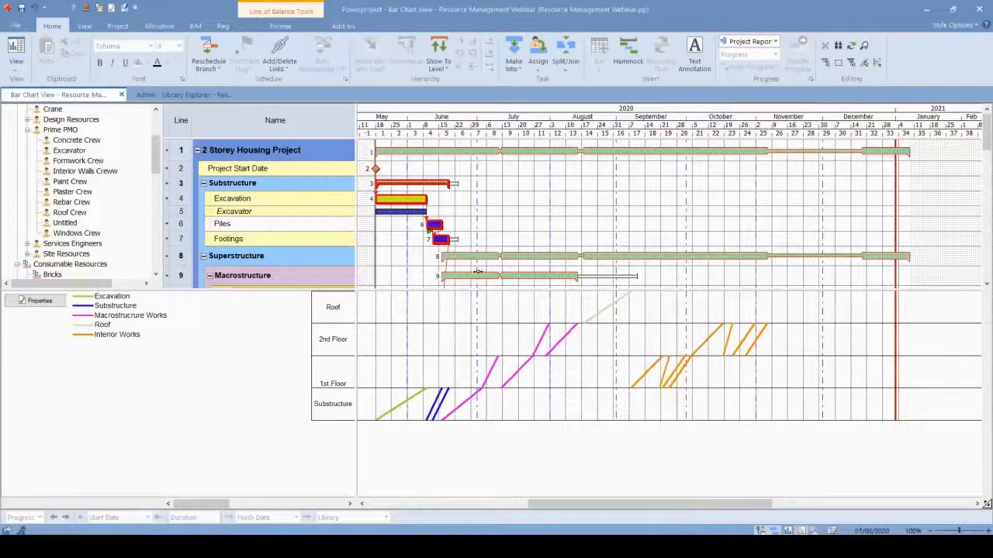
- Generate the Resources Assigned report from the Excel resource reports
{"action": "left_click", "coordinate": [85, 26]}
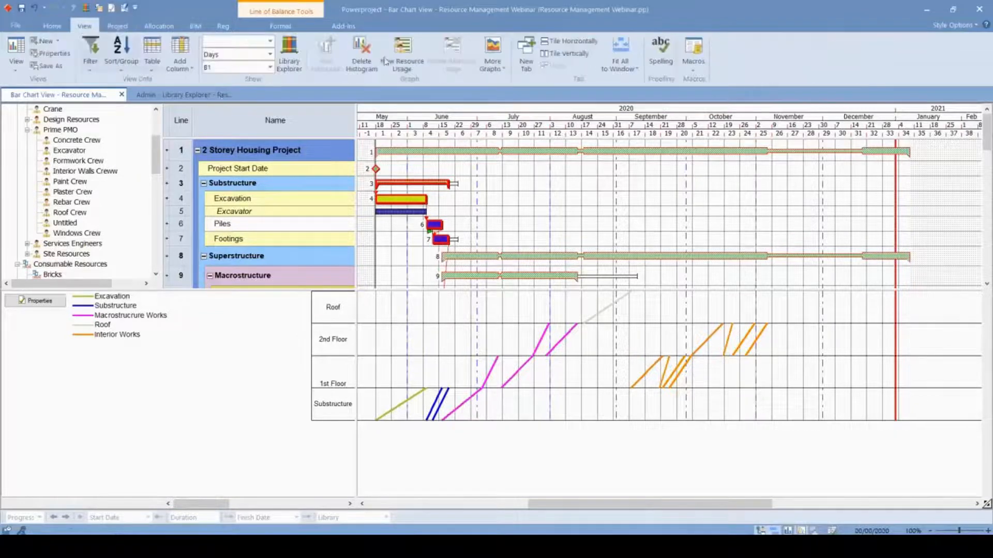
{"action": "left_click", "coordinate": [117, 27]}
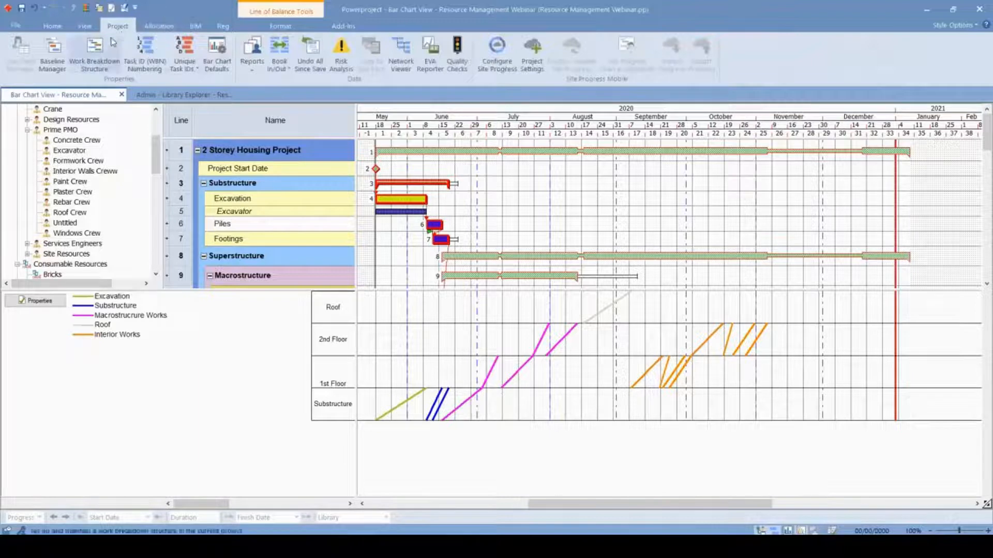
{"action": "left_click", "coordinate": [264, 56]}
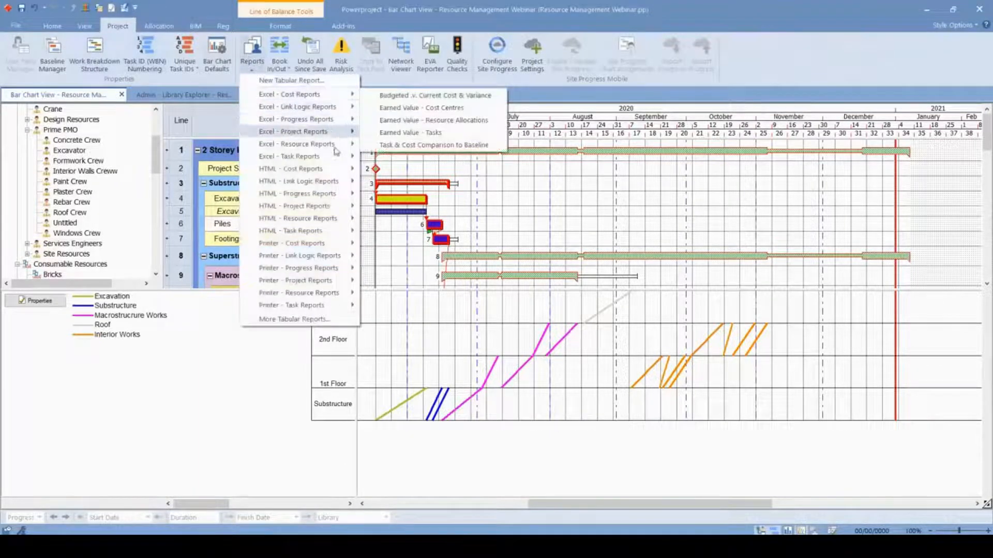
{"action": "mouse_move", "coordinate": [333, 144]}
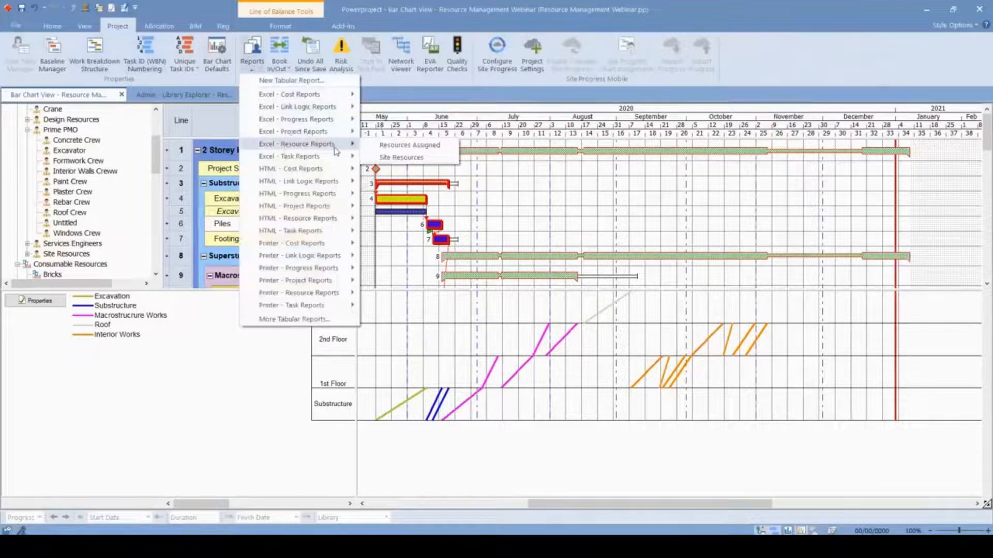
{"action": "left_click", "coordinate": [400, 146]}
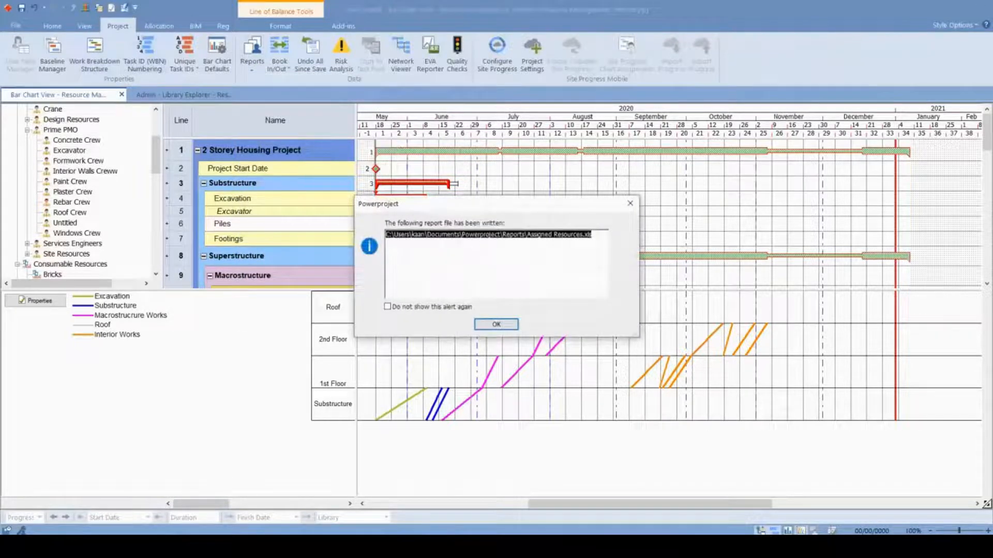
- Open the generated Assigned Resources report in Excel by pasting its file path into File Explorer
{"action": "key", "text": "super+e"}
{"action": "left_click", "coordinate": [455, 102]}
{"action": "key", "text": "ctrl+v"}
{"action": "key", "text": "Return"}
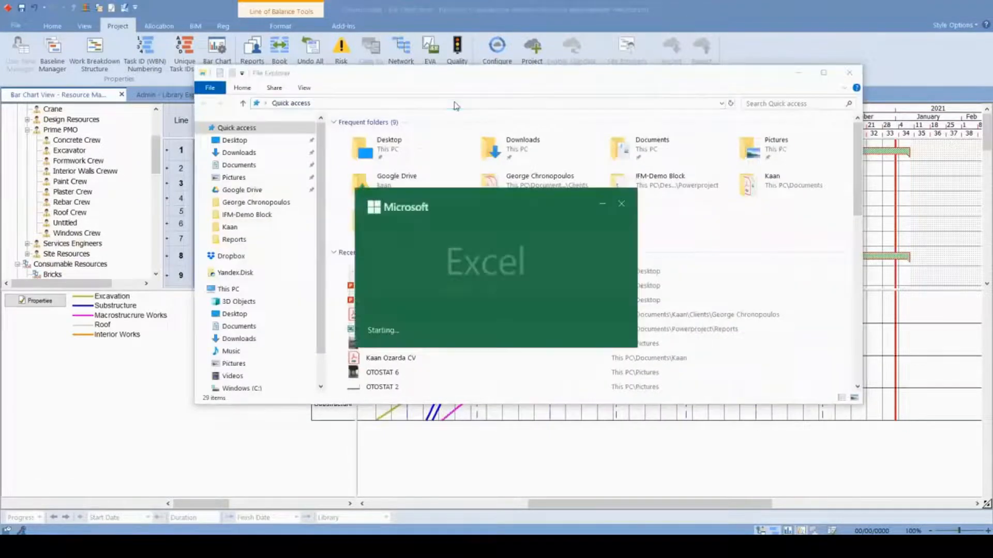
- Examine the Excavator row's allocation, effort and work, and compare its work with the Substructure and Excavation rows
{"action": "key", "text": "Up"}
{"action": "key", "text": "Up"}
{"action": "key", "text": "Up"}
{"action": "key", "text": "Up"}
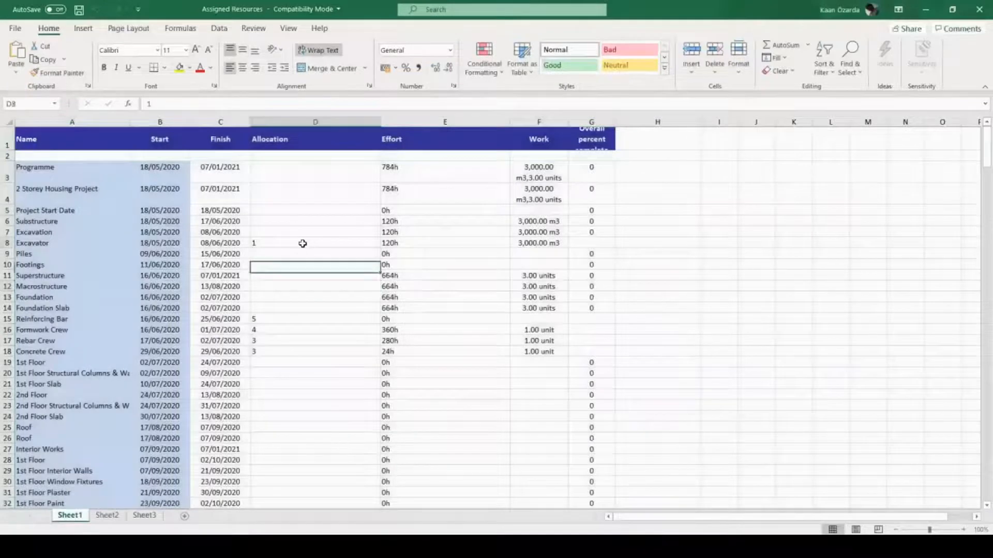
{"action": "left_click", "coordinate": [8, 232]}
{"action": "left_click", "coordinate": [8, 243]}
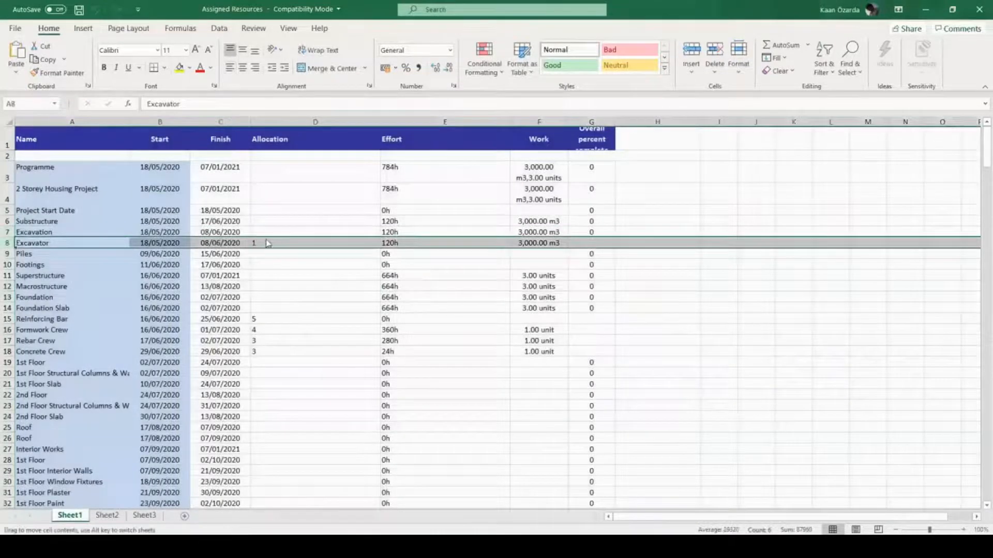
{"action": "left_click", "coordinate": [432, 243]}
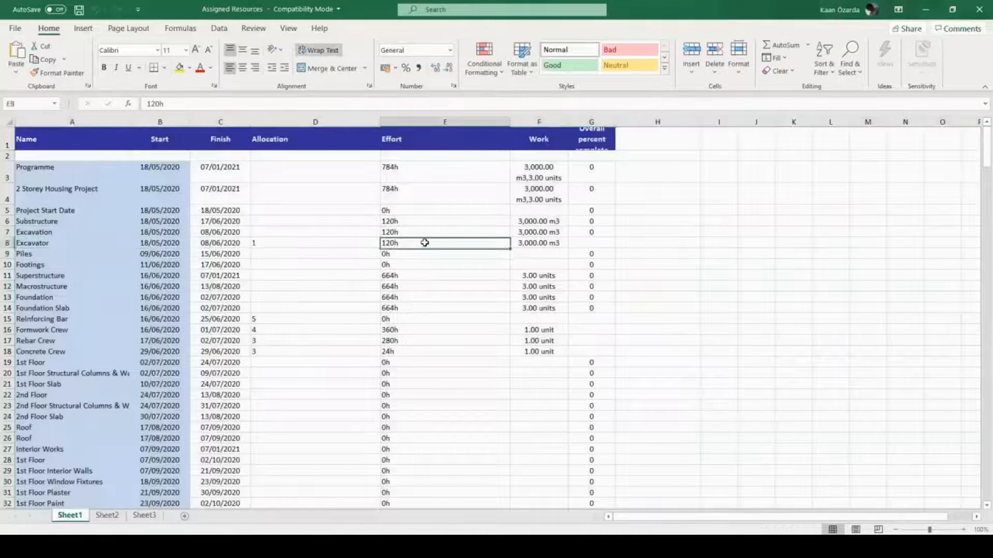
{"action": "left_click", "coordinate": [543, 245]}
{"action": "left_click_drag", "start_coordinate": [537, 222], "coordinate": [538, 243]}
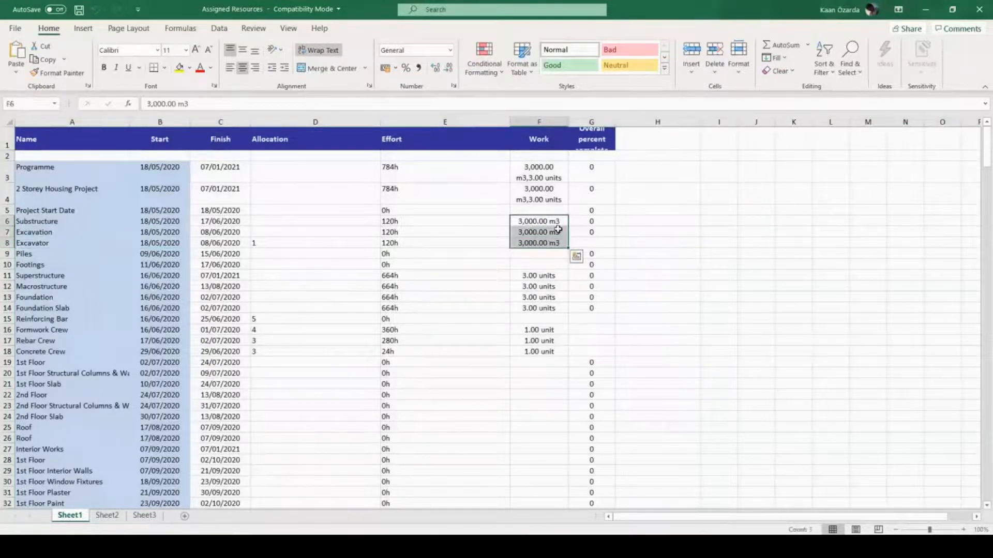
- Widen column G so that its Overall percent complete heading fits
{"action": "key", "text": "ctrl+q"}
{"action": "left_click", "coordinate": [675, 210]}
{"action": "left_click_drag", "start_coordinate": [615, 122], "coordinate": [636, 122]}
{"action": "left_click", "coordinate": [639, 167]}
{"action": "left_click", "coordinate": [621, 139]}
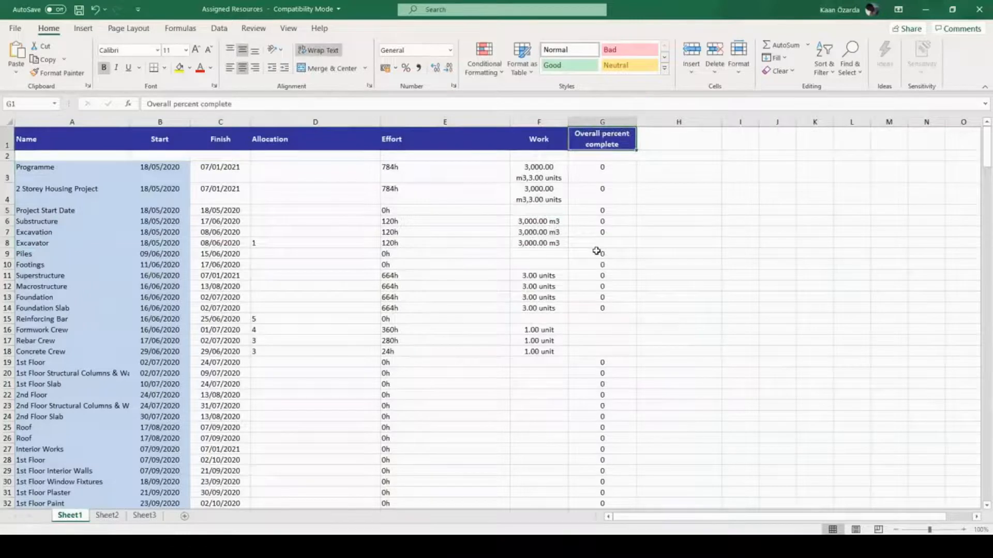
- Examine the Foundation Slab row and the allocations and effort of its Reinforcing Bar, Formwork Crew, Rebar Crew and Concrete Crew
{"action": "scroll", "coordinate": [585, 219], "scroll_direction": "down", "scroll_amount": 1}
{"action": "scroll", "coordinate": [592, 207], "scroll_direction": "up", "scroll_amount": 1}
{"action": "left_click", "coordinate": [8, 320]}
{"action": "left_click", "coordinate": [10, 309]}
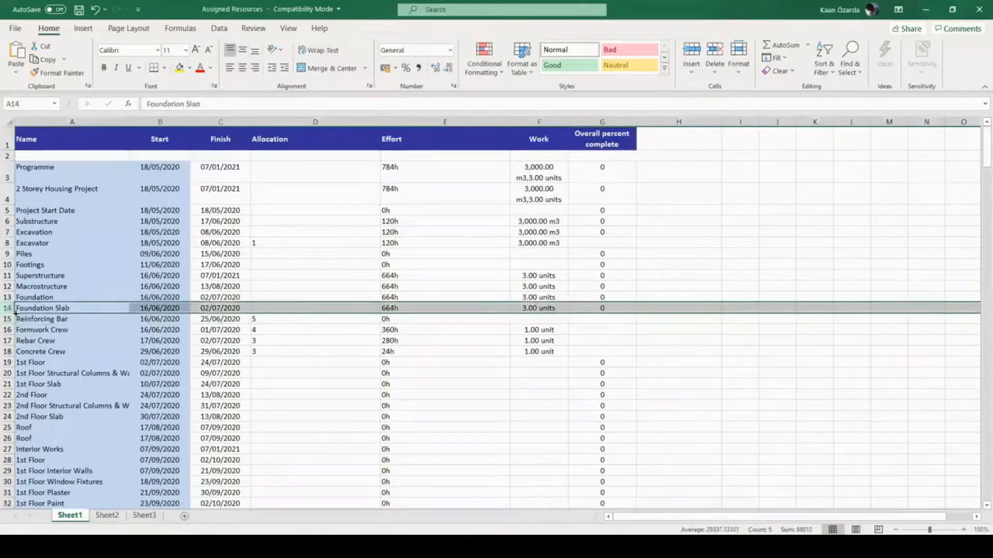
{"action": "left_click_drag", "start_coordinate": [10, 320], "coordinate": [10, 352]}
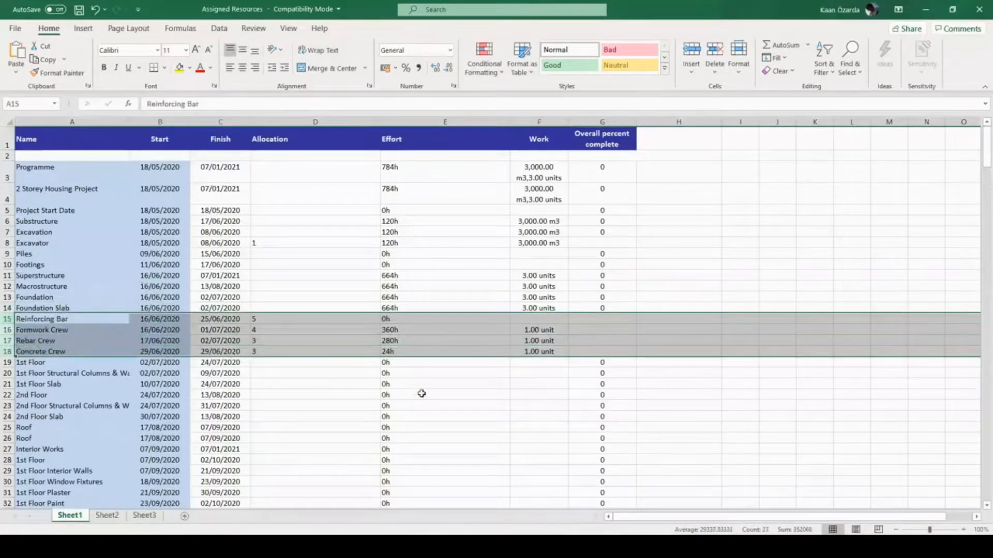
{"action": "left_click", "coordinate": [486, 405]}
{"action": "scroll", "coordinate": [432, 326], "scroll_direction": "down", "scroll_amount": 4}
{"action": "scroll", "coordinate": [405, 342], "scroll_direction": "up", "scroll_amount": 4}
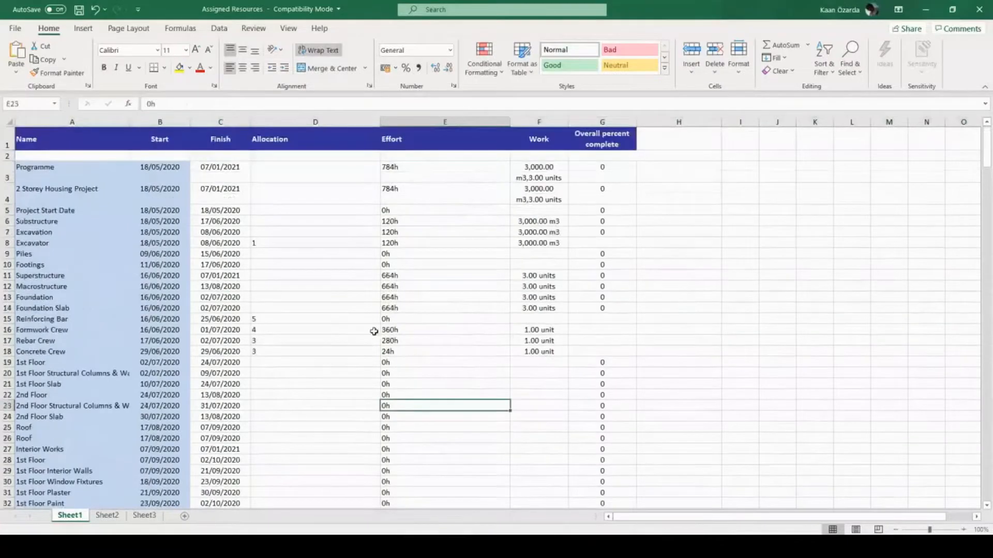
{"action": "left_click", "coordinate": [334, 207]}
{"action": "left_click", "coordinate": [849, 298]}
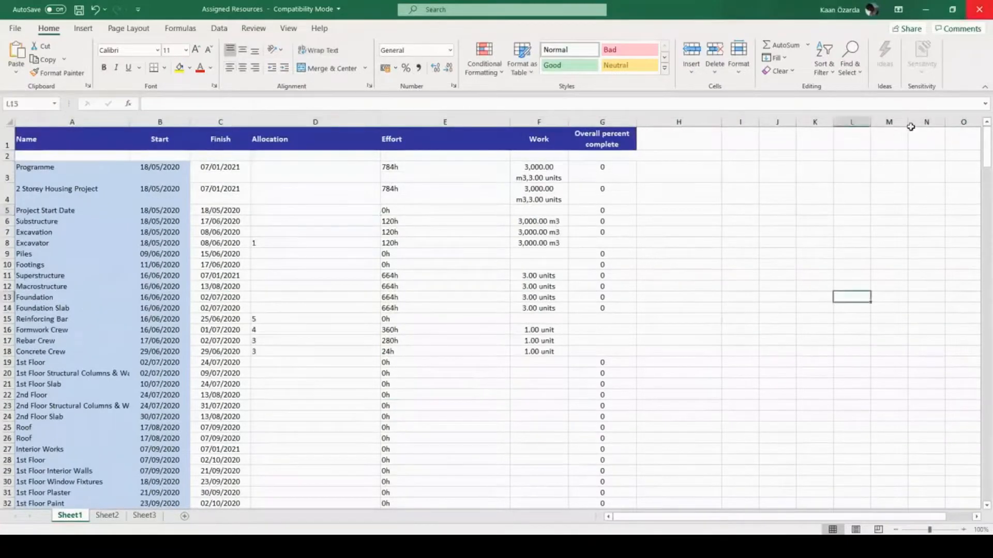